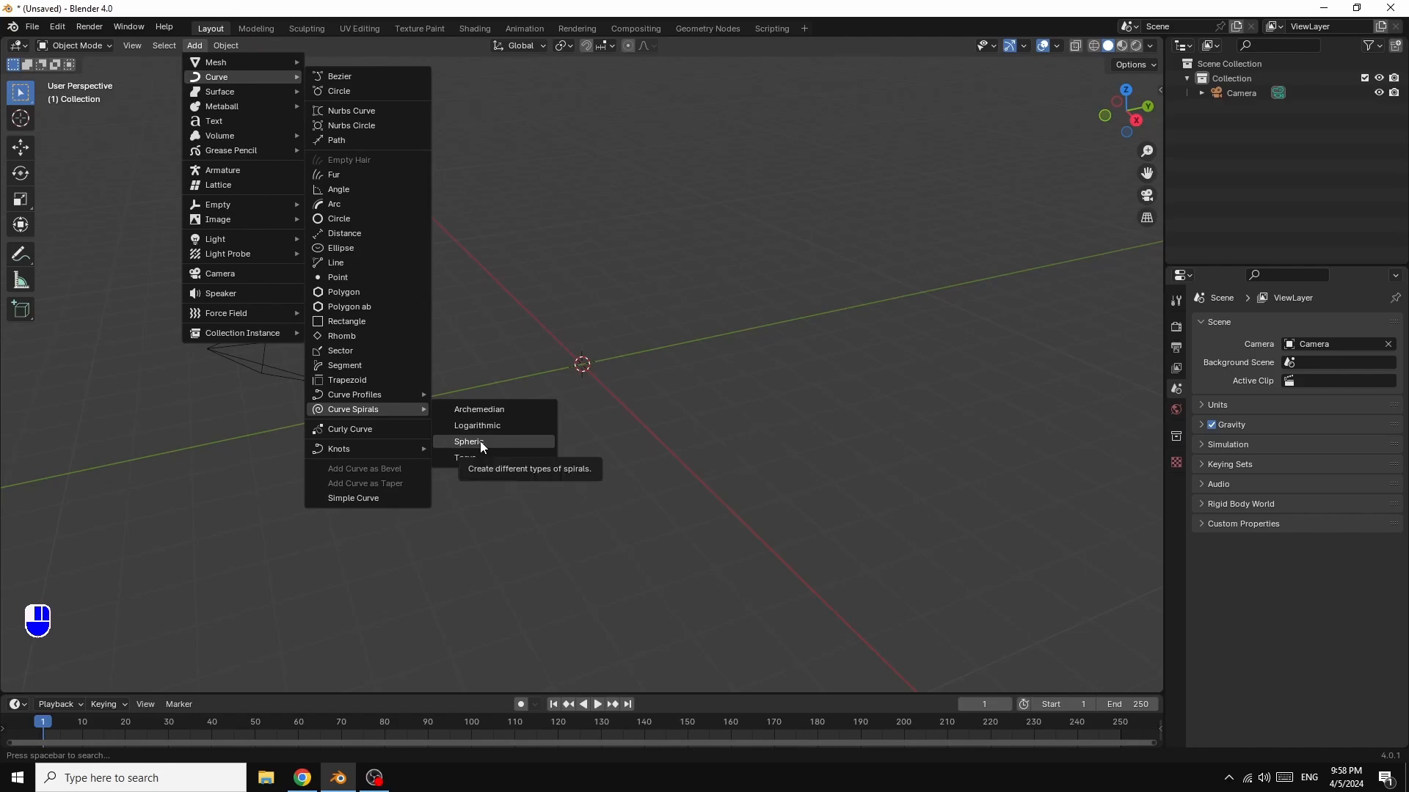
# - Add a spheric curve spiral at the origin with 12 turns and 50 steps
pyautogui.click(480, 442)
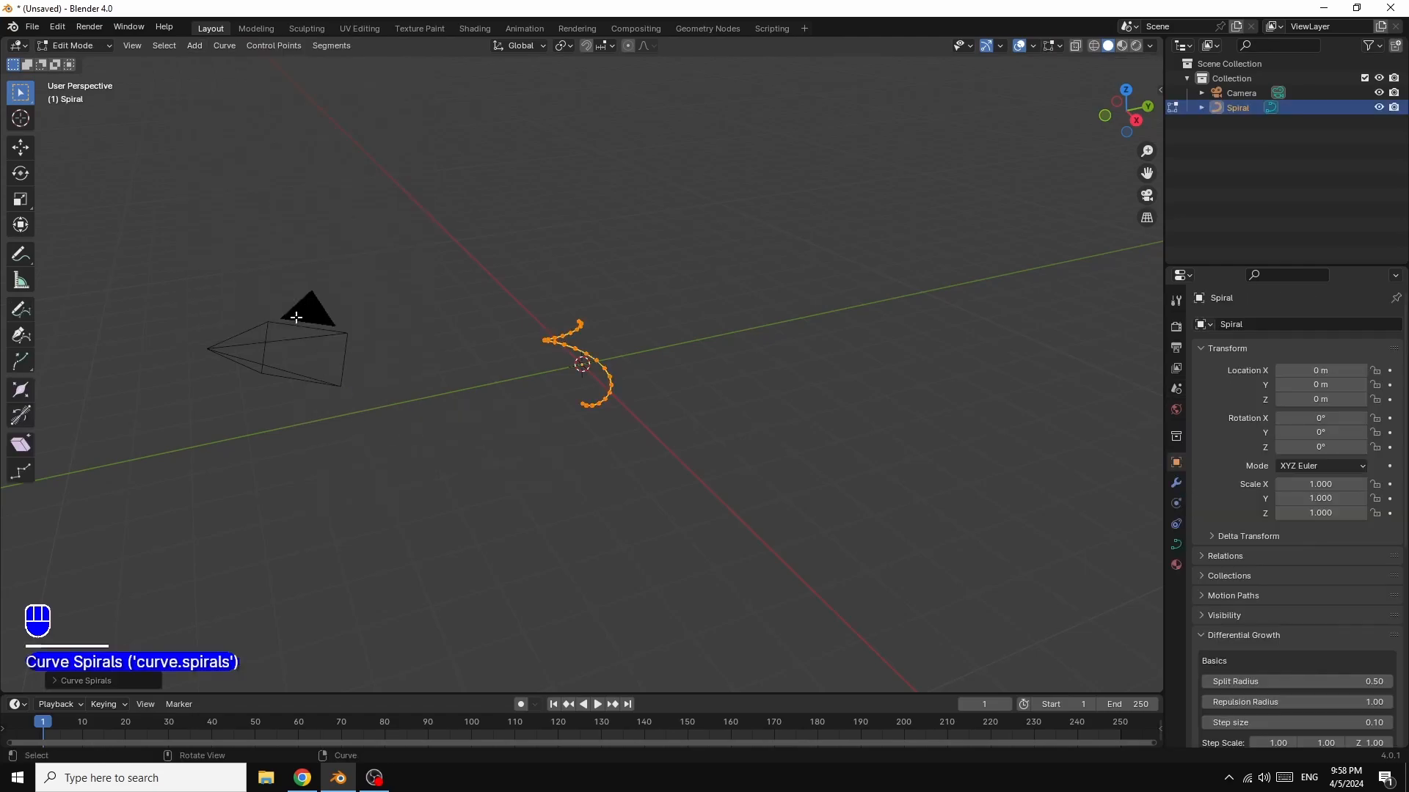
pyautogui.click(115, 680)
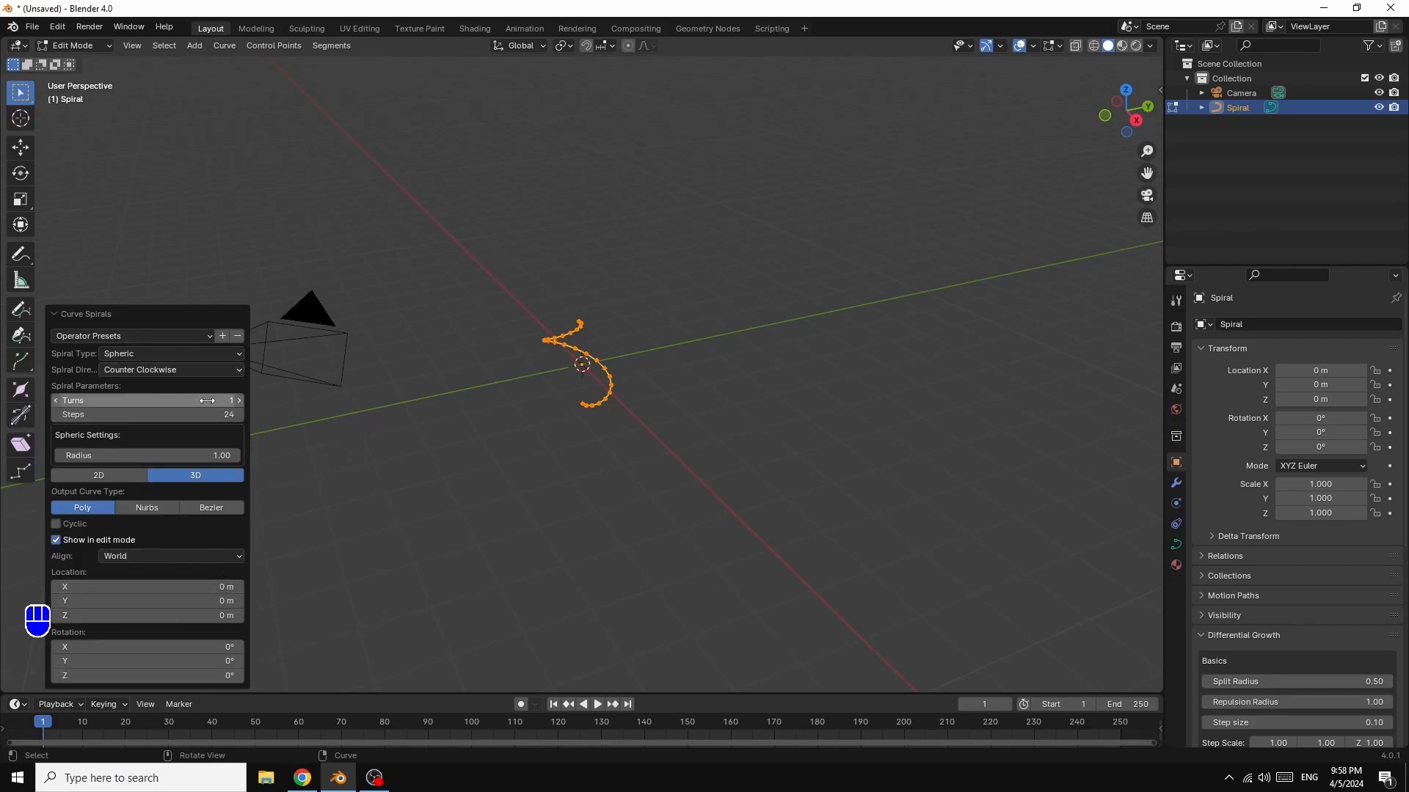
pyautogui.moveTo(218, 401); pyautogui.dragTo(234, 401)
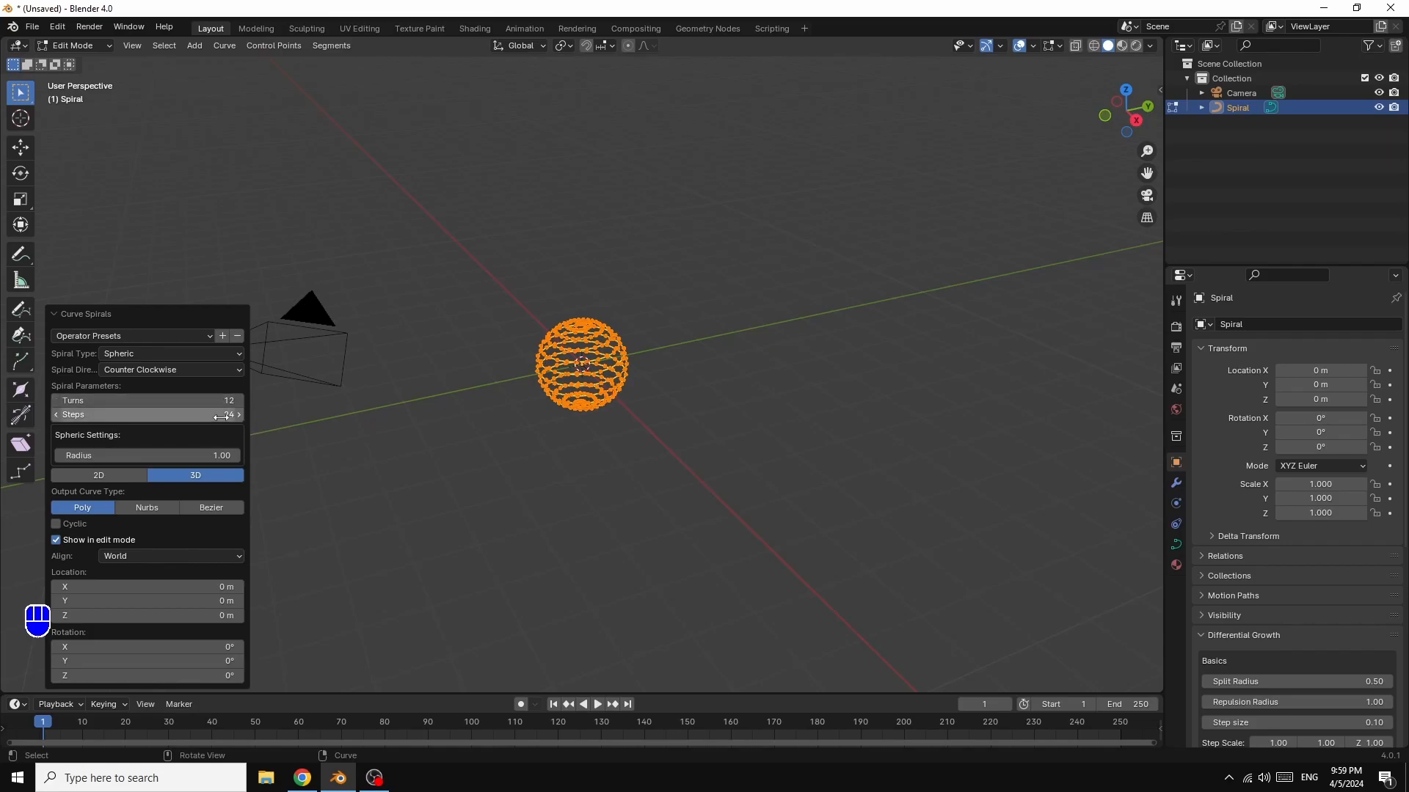
pyautogui.moveTo(233, 415); pyautogui.dragTo(245, 419)
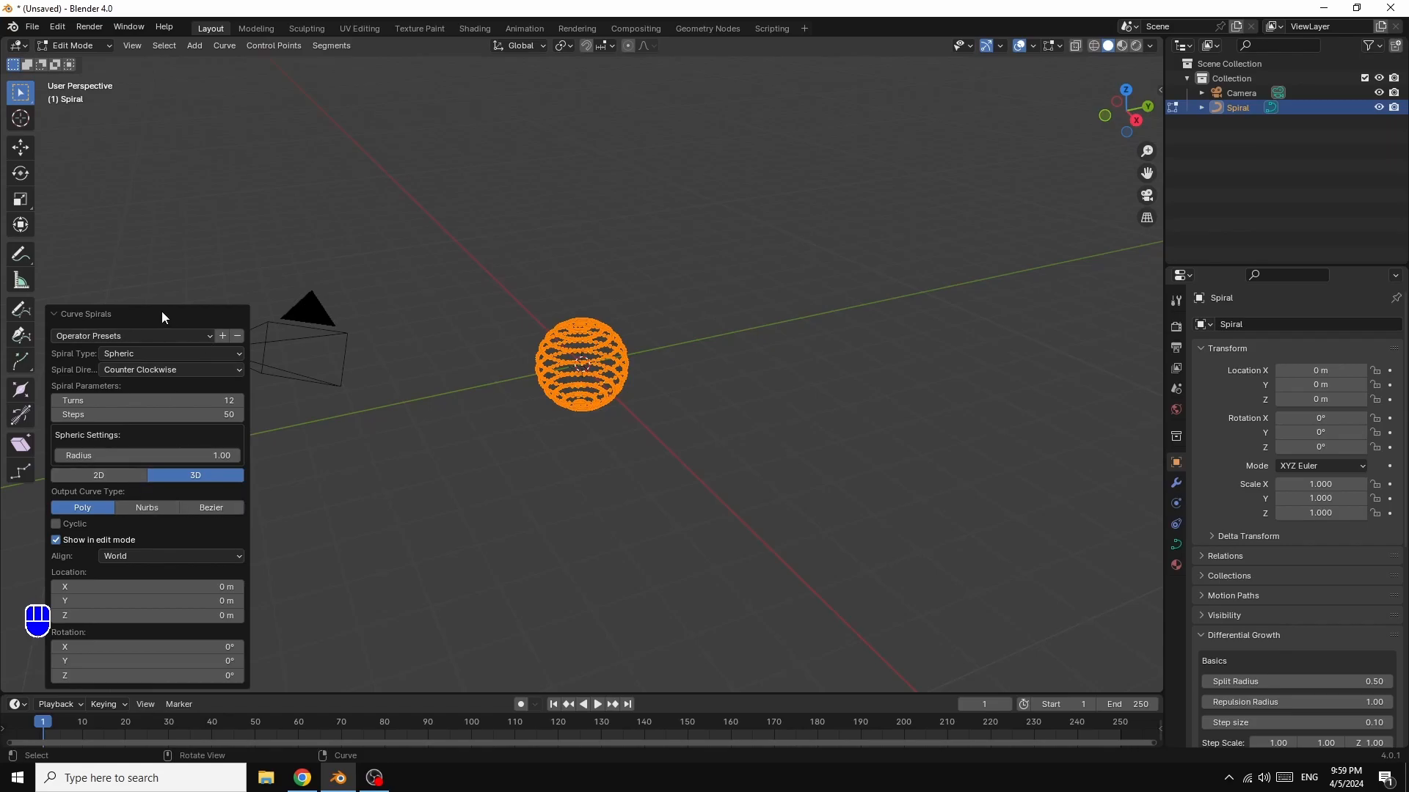
pyautogui.click(308, 464)
# - Search the add-on preferences for "extr" to check that the Extra Objects add-ons are enabled
pyautogui.click(57, 28)
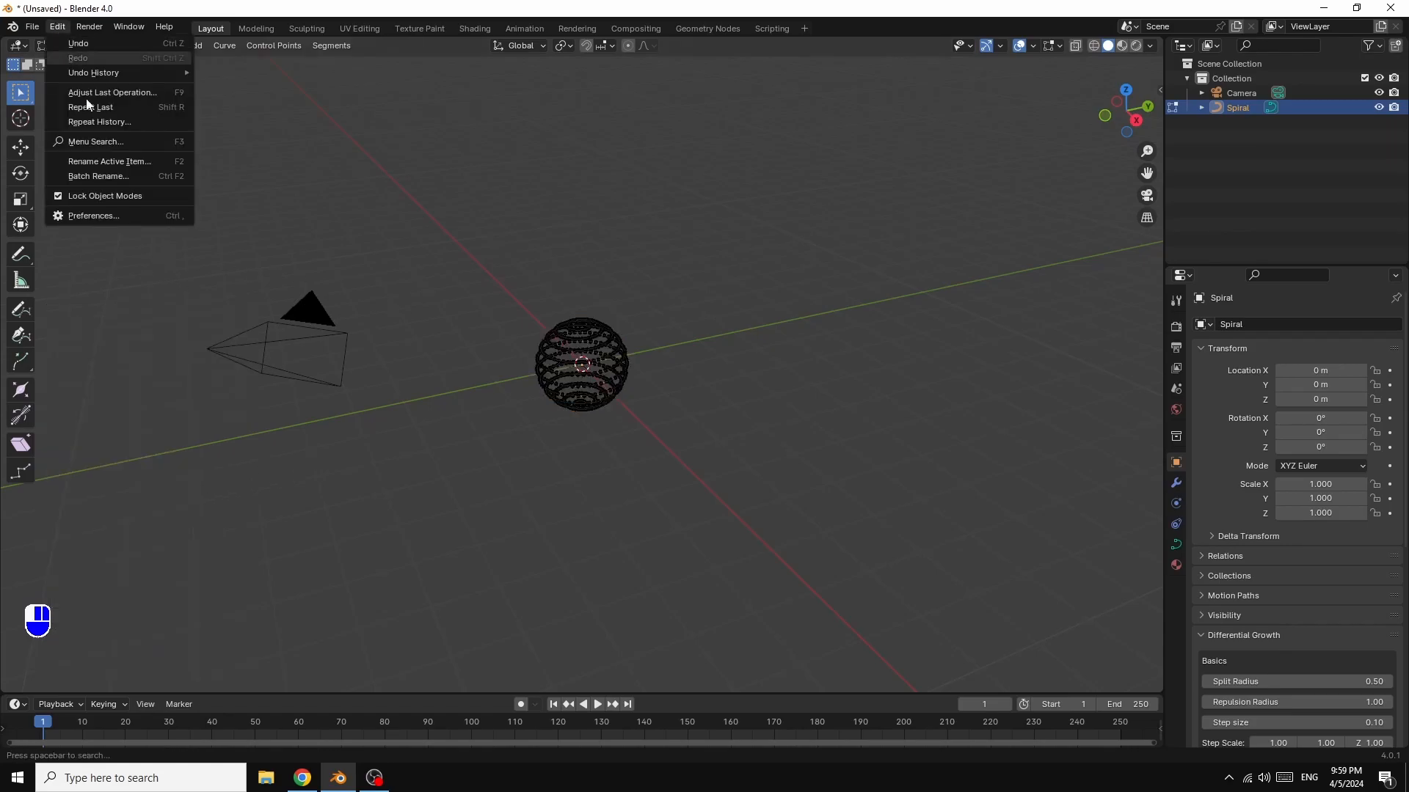
pyautogui.click(94, 217)
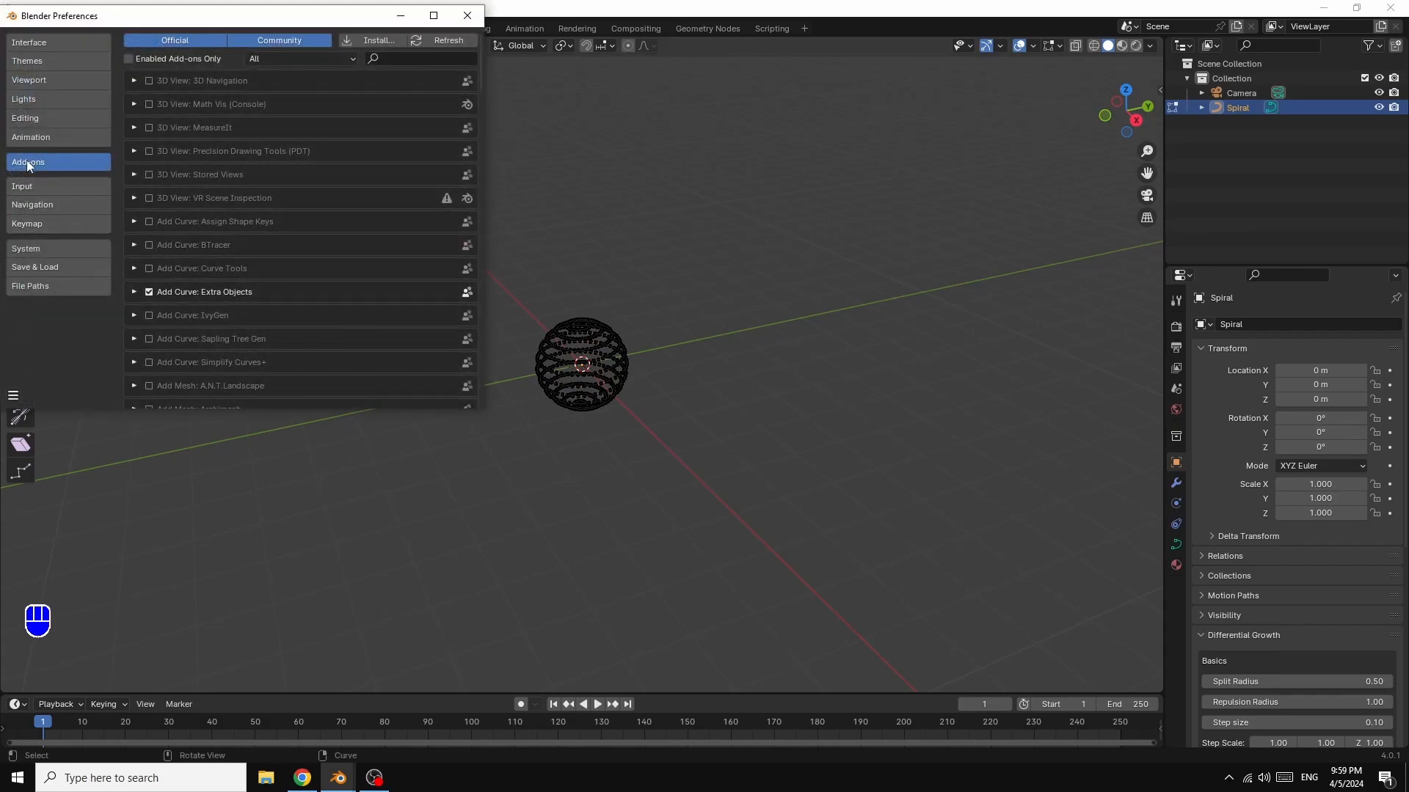
pyautogui.click(395, 59)
pyautogui.write('extr')
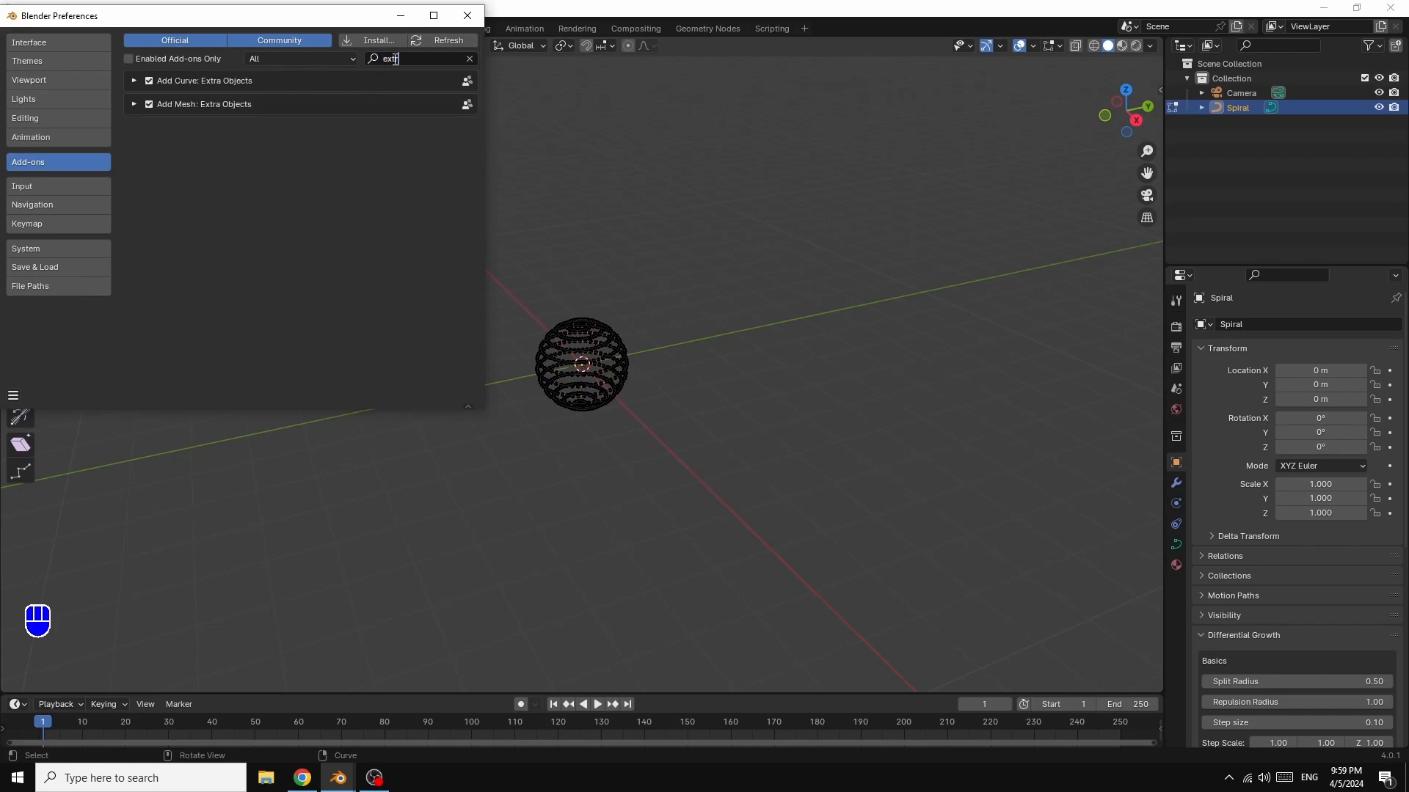
pyautogui.click(467, 15)
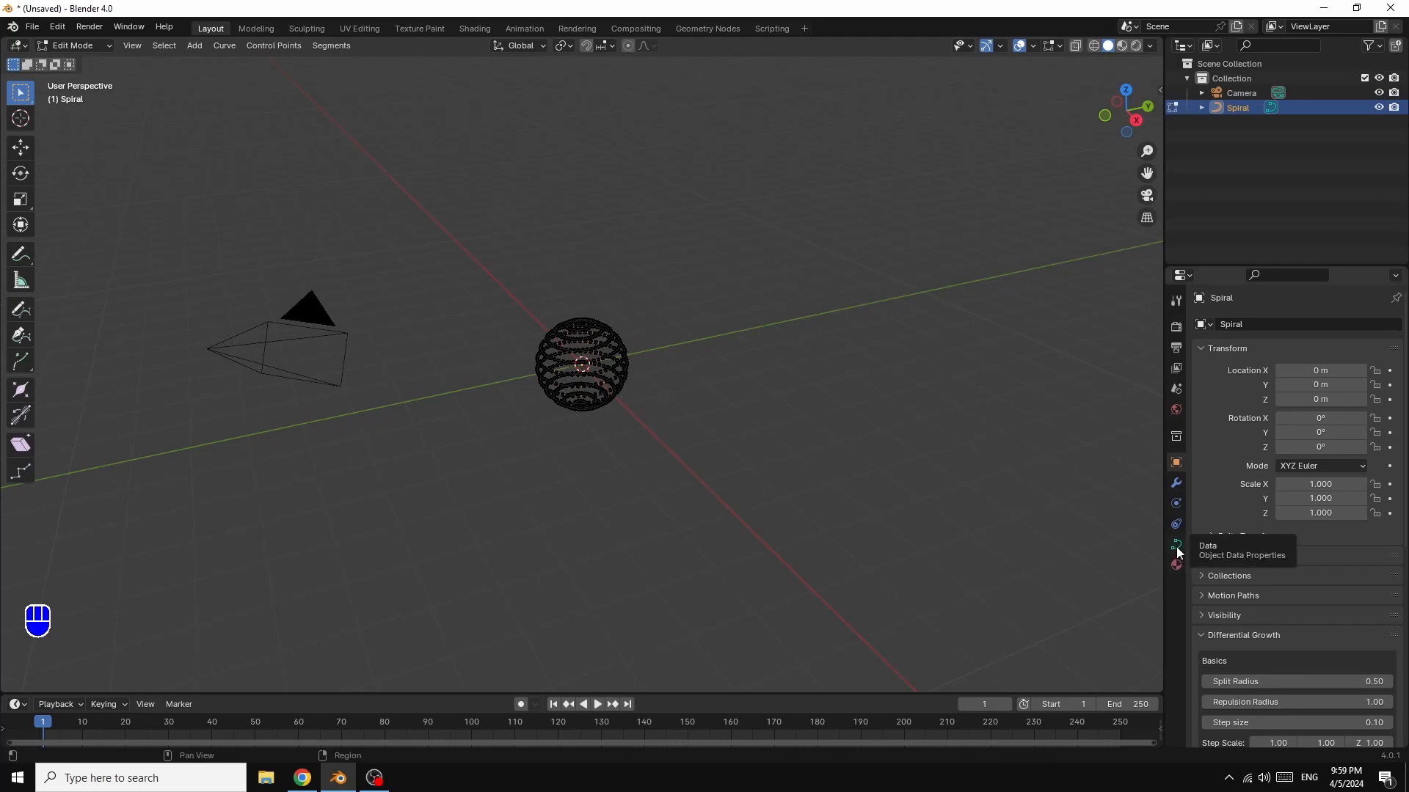
# - Show the geometry settings in the spiral's curve data properties
pyautogui.click(1176, 545)
pyautogui.click(1200, 566)
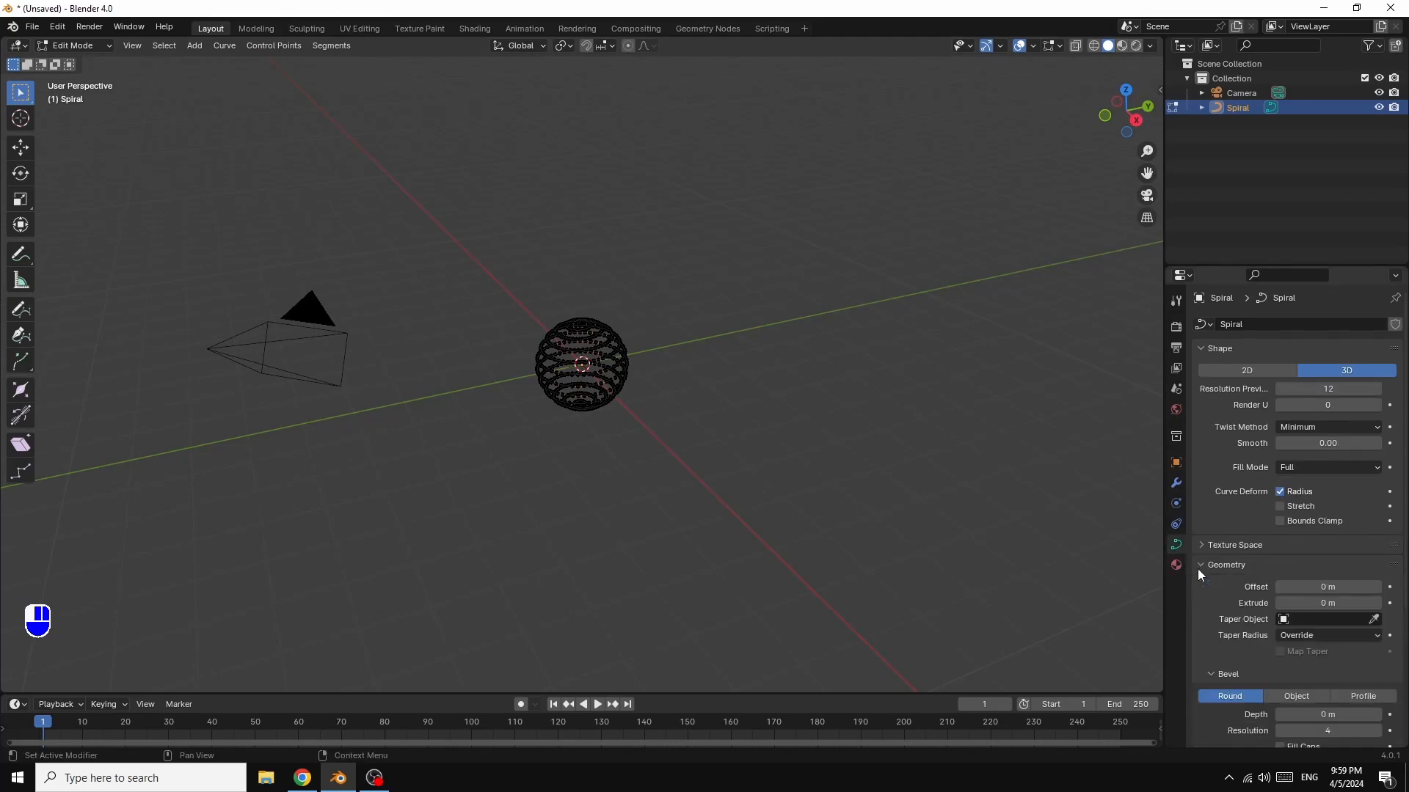
# - Try extruding the spiral curve by 0.04 m in Edit Mode and reset the extrusion to 0 m
pyautogui.click(1377, 604)
pyautogui.click(1377, 604)
pyautogui.click(1377, 604)
pyautogui.click(1377, 604)
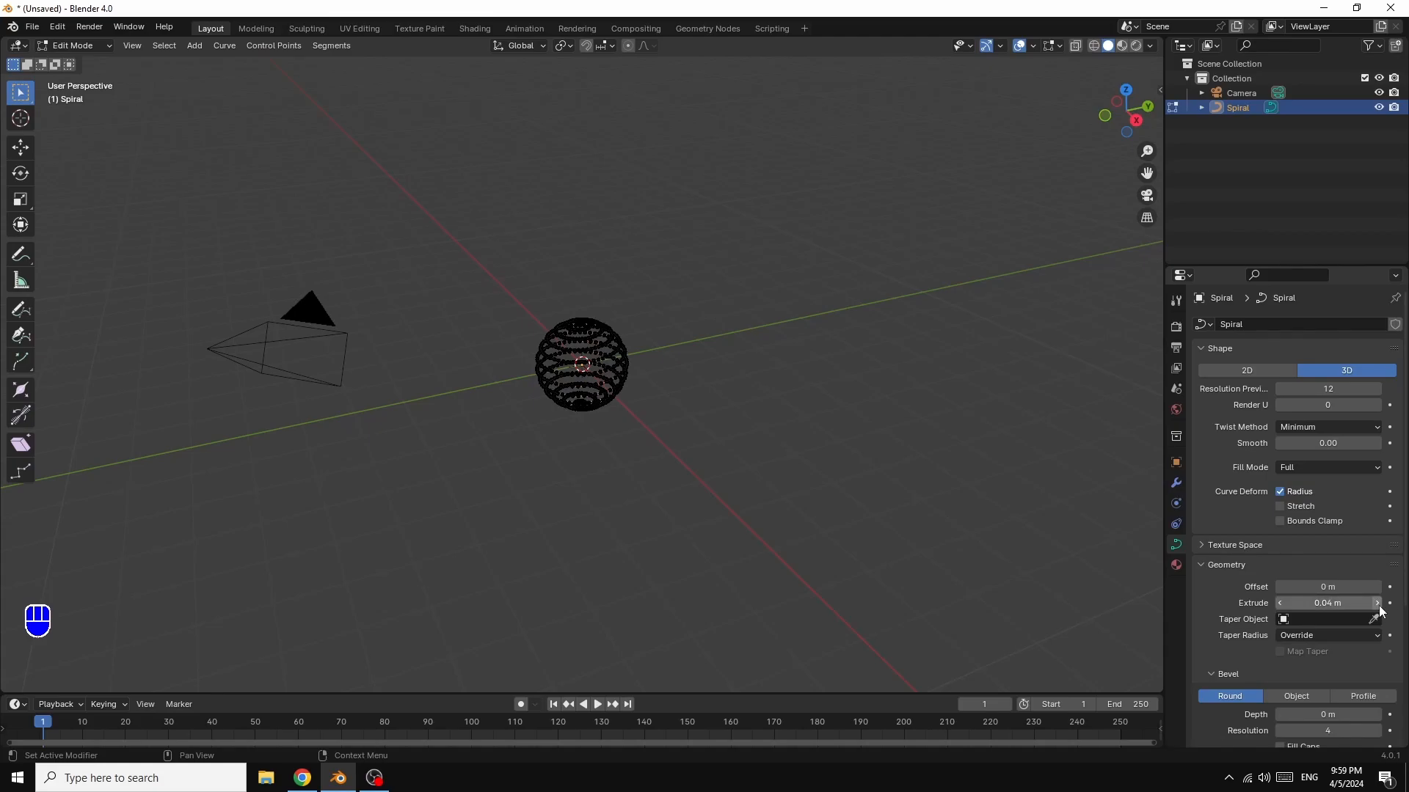
pyautogui.click(1281, 604)
pyautogui.click(1281, 603)
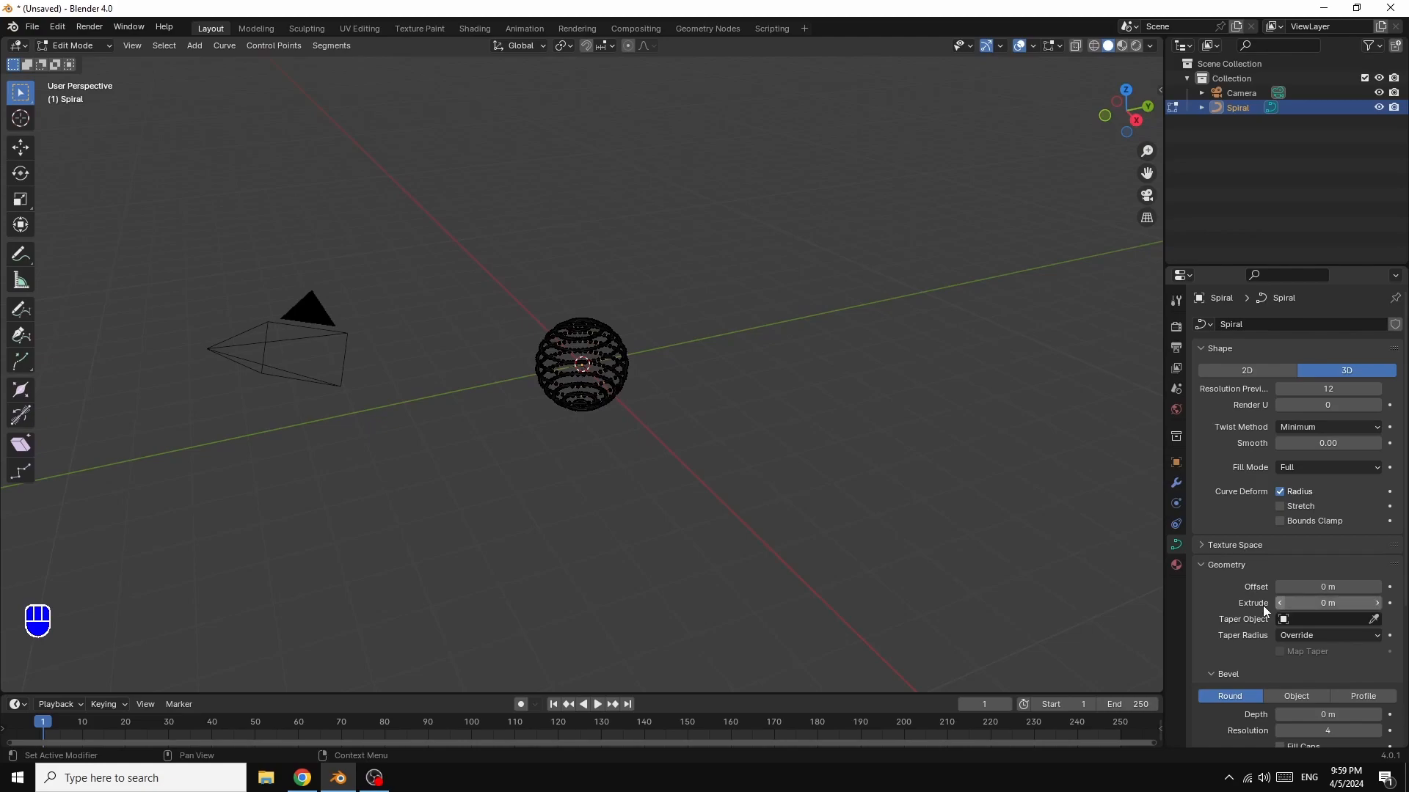
# - In Object Mode, set the spiral curve's extrude to 0.06 m and its bevel depth to 0.02 m
pyautogui.click(95, 46)
pyautogui.click(91, 62)
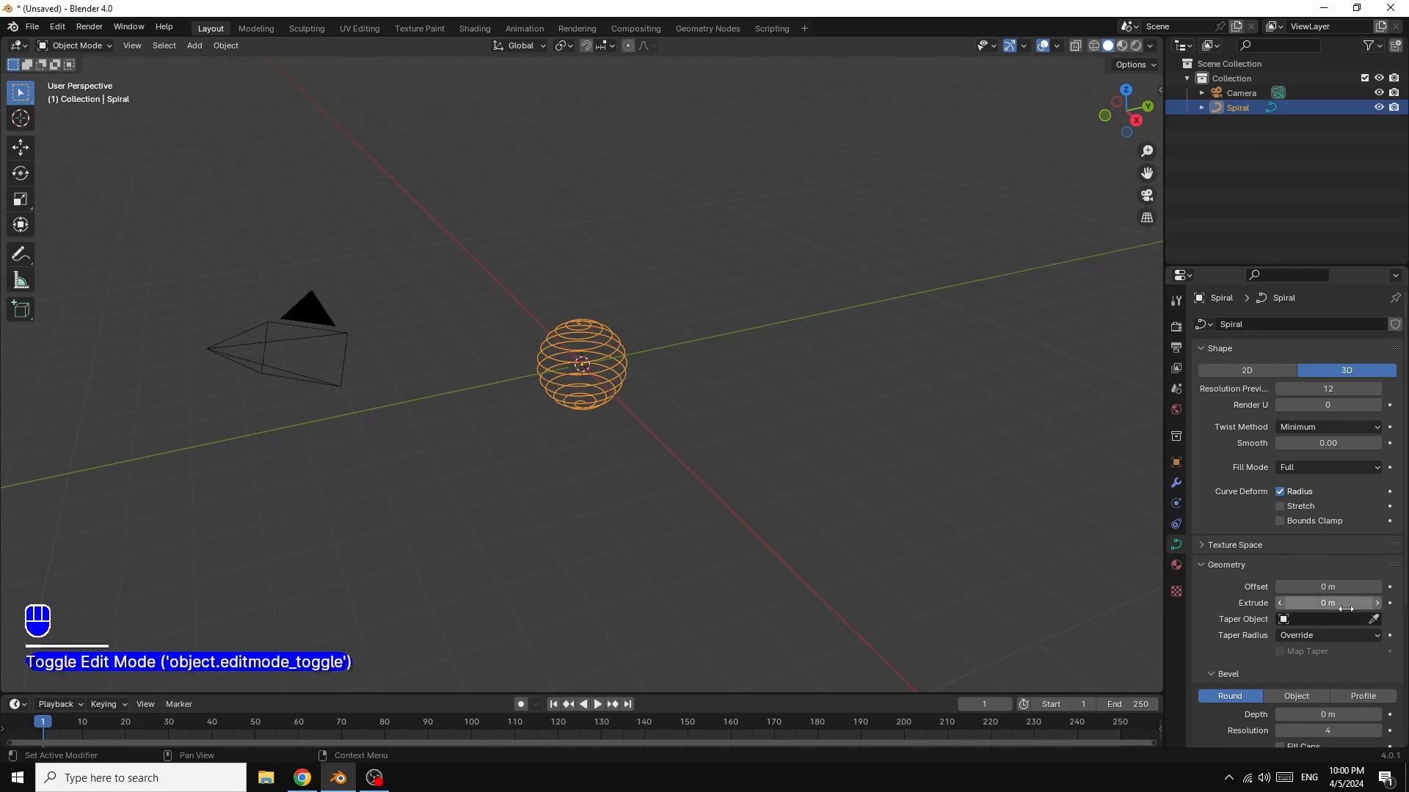
pyautogui.moveTo(1334, 605); pyautogui.dragTo(1351, 604)
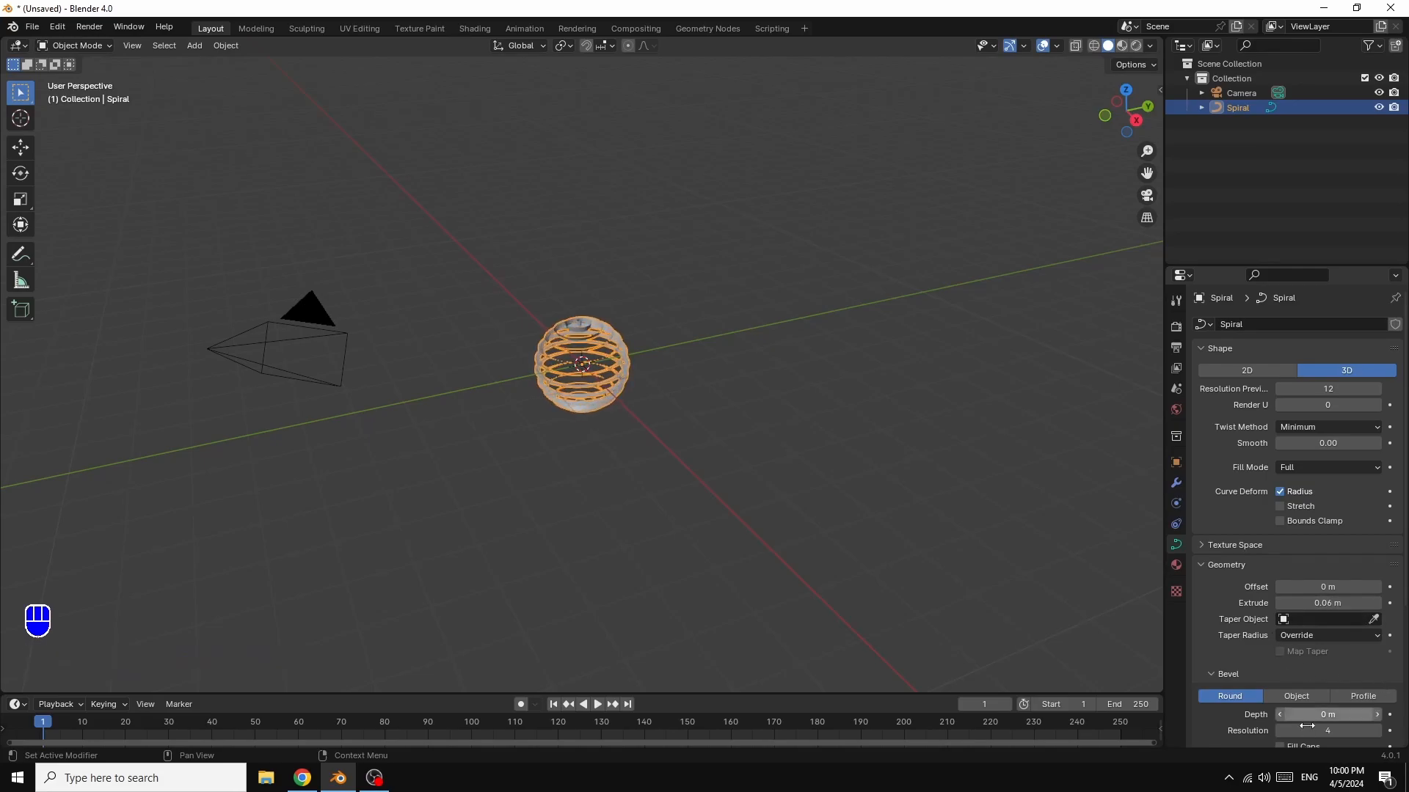
pyautogui.click(1378, 721)
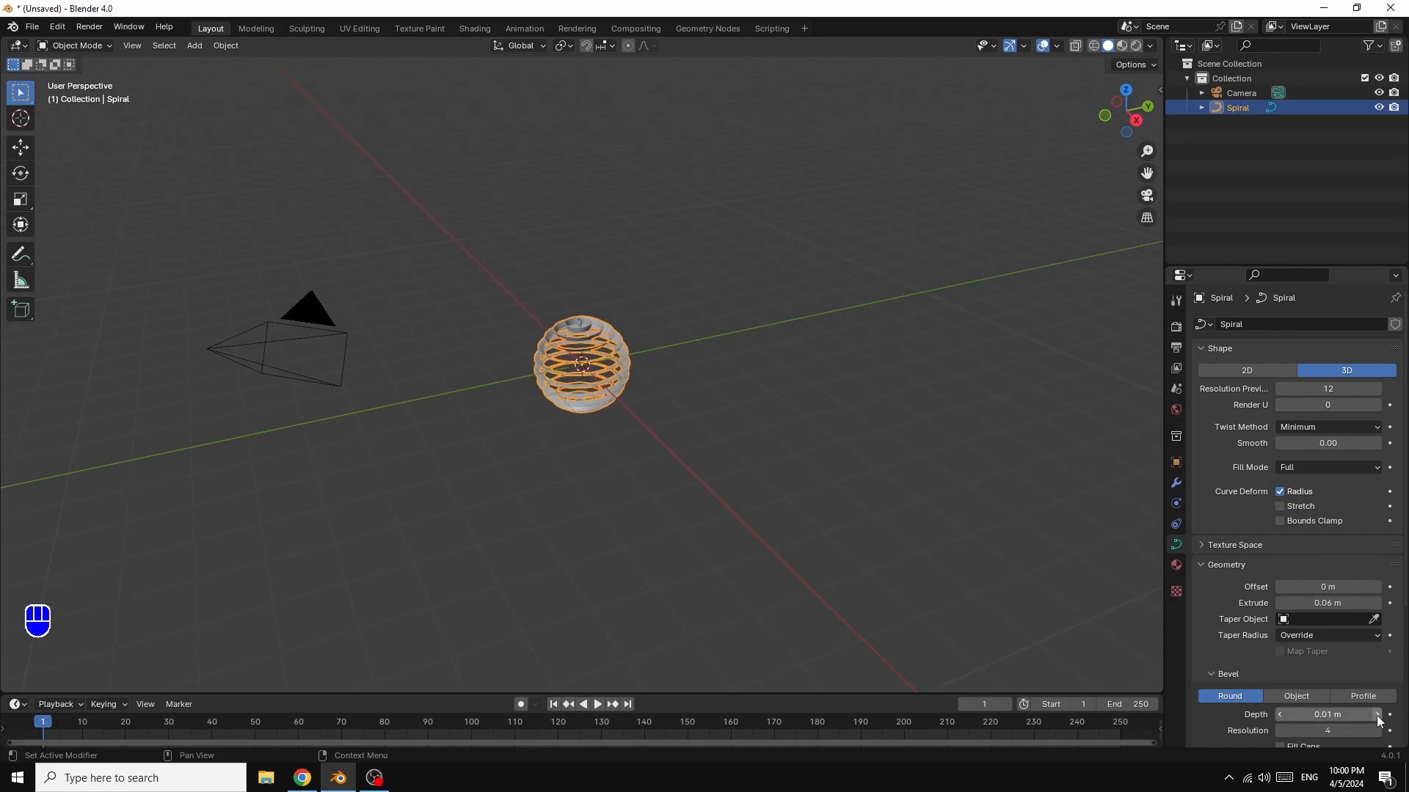
pyautogui.click(1379, 722)
# - Scale the spiral uniformly by about 3.38 and apply its scale
pyautogui.press('s')
pyautogui.press('s')
pyautogui.press('s')
pyautogui.press('s')
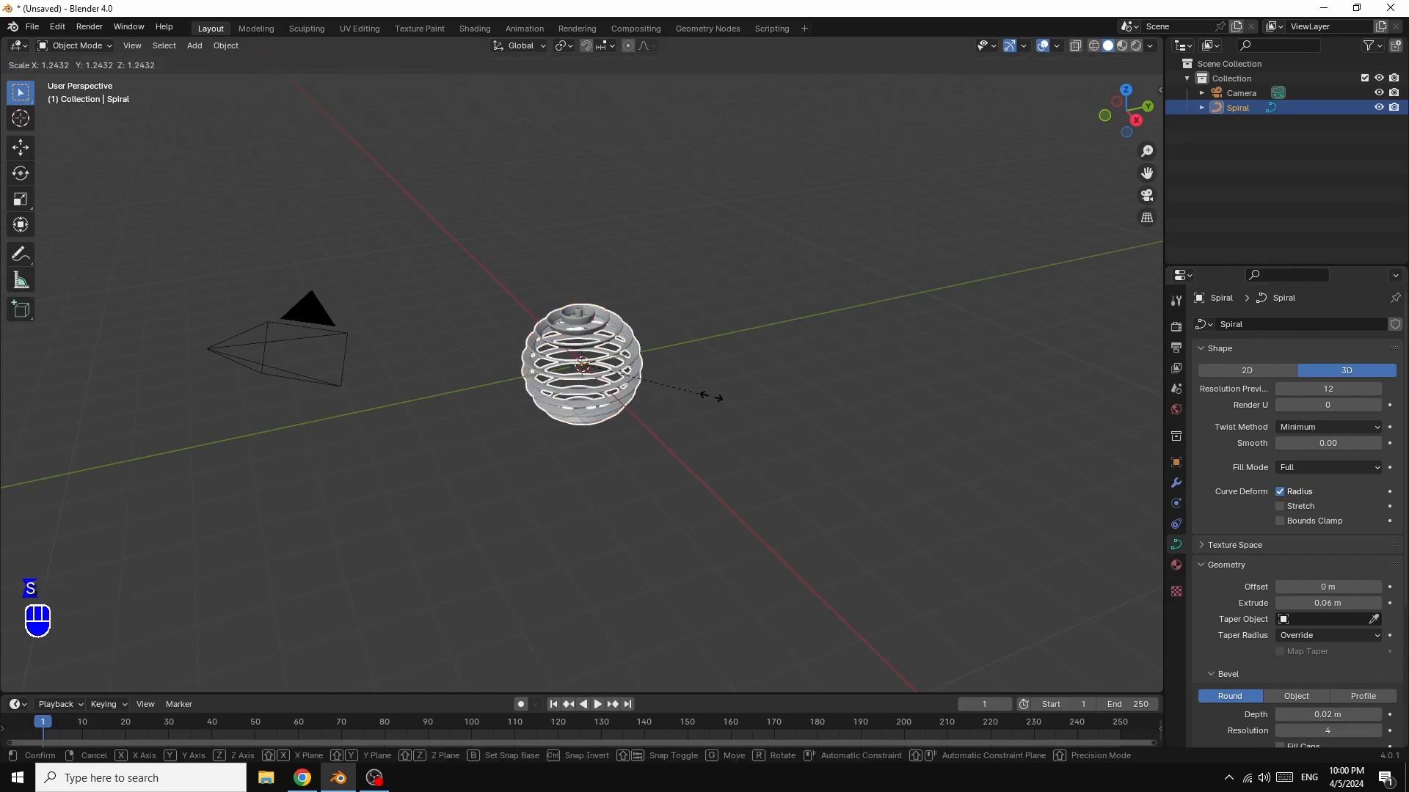
pyautogui.click(936, 397)
pyautogui.press('s')
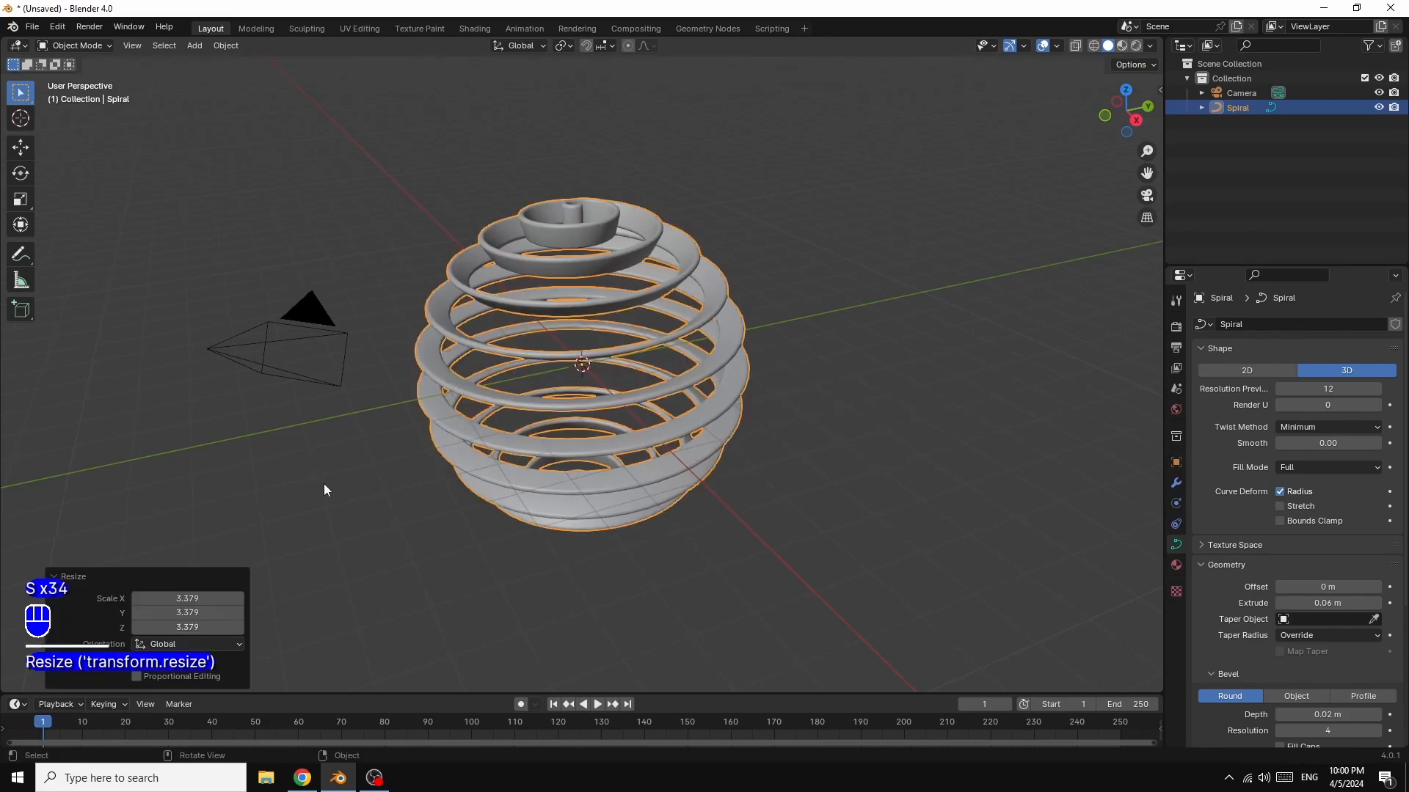
pyautogui.press('ctrl')
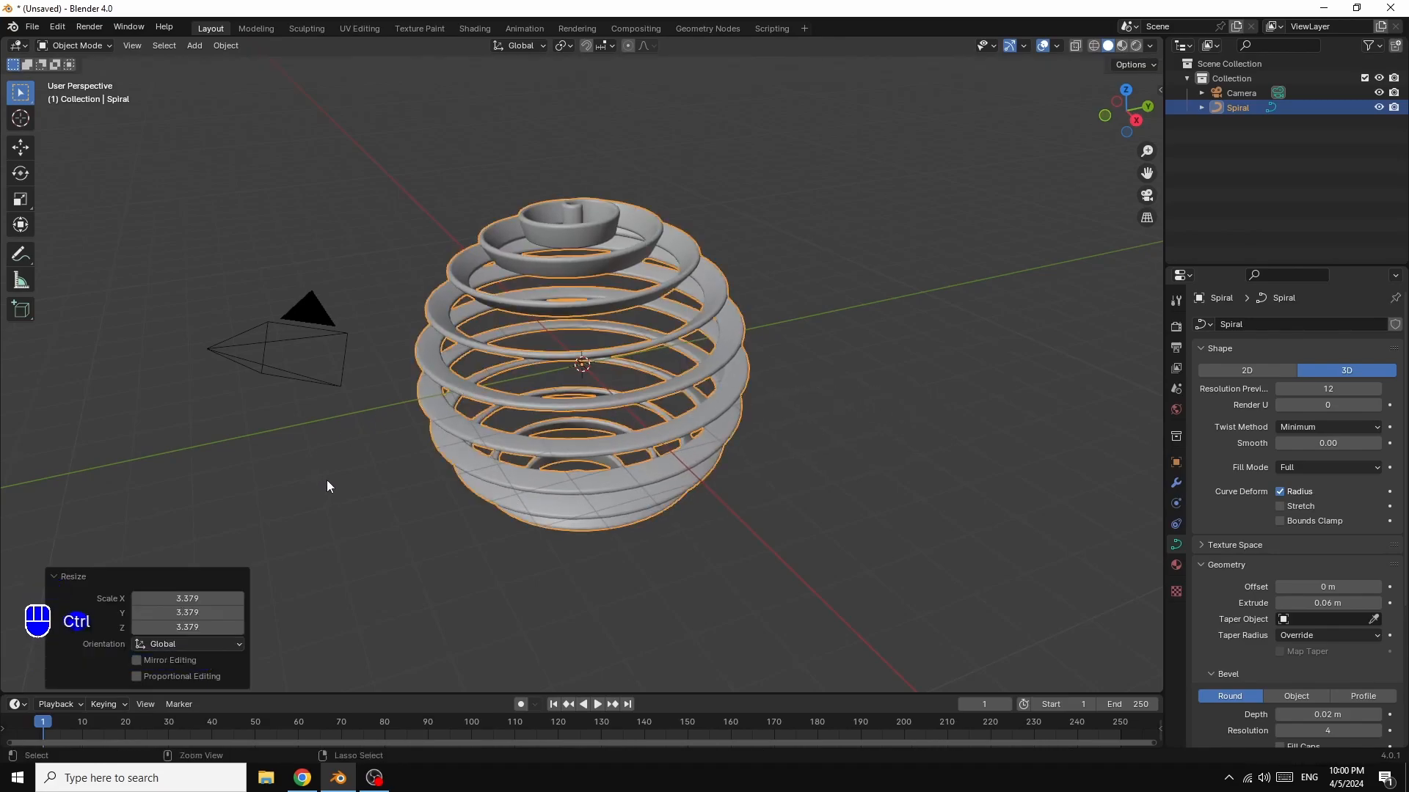
pyautogui.hotkey('ctrl', 'a')
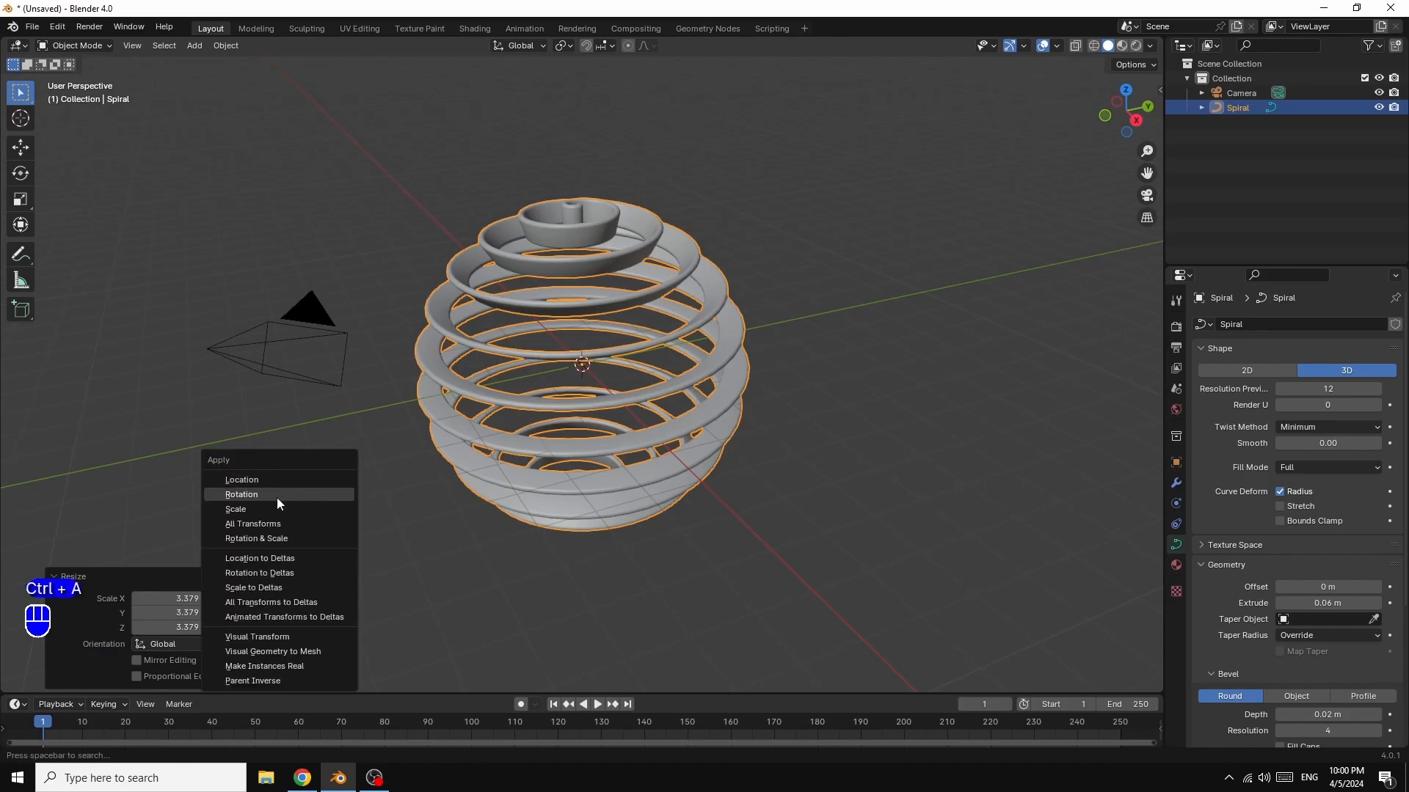
pyautogui.click(259, 509)
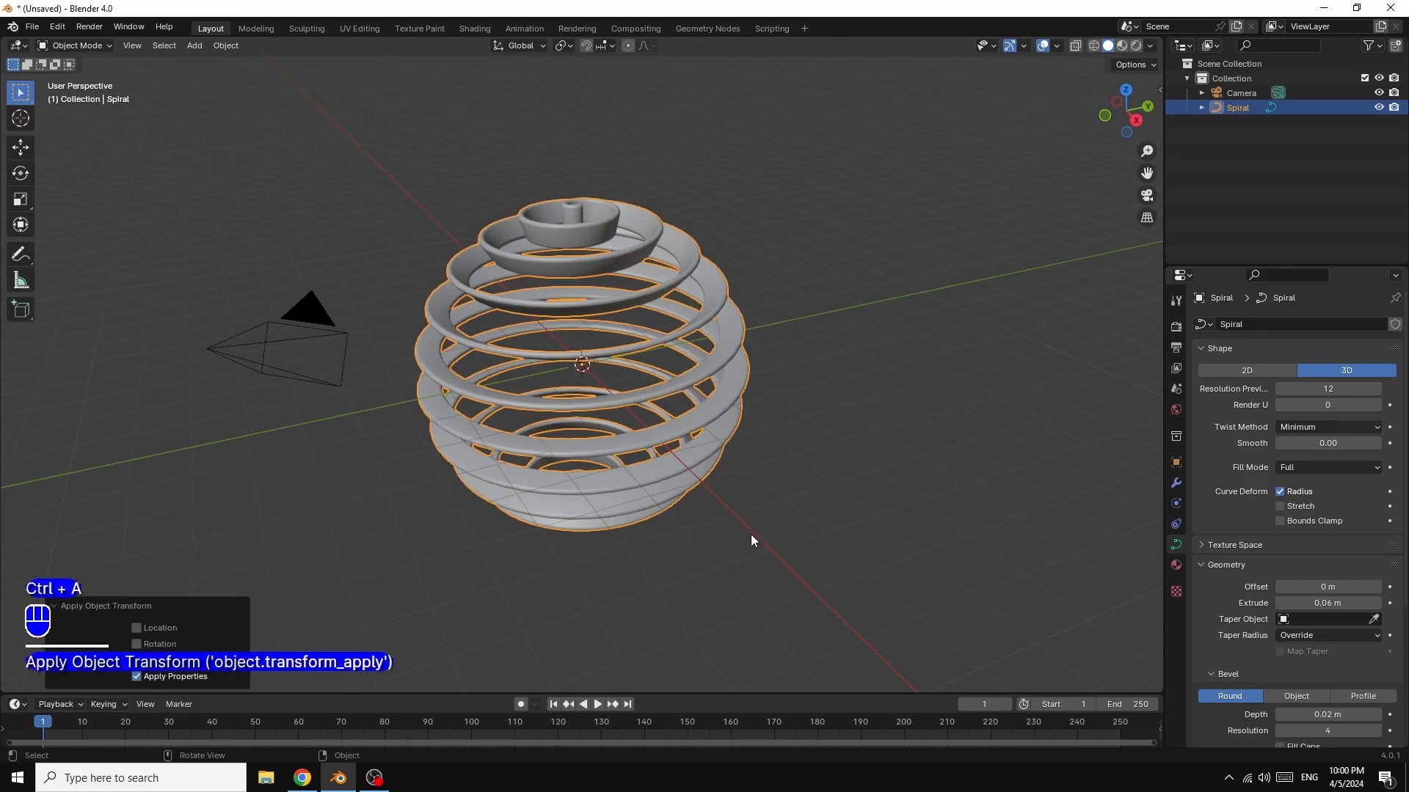
# - Convert the spiral curve to a mesh
pyautogui.click(814, 475)
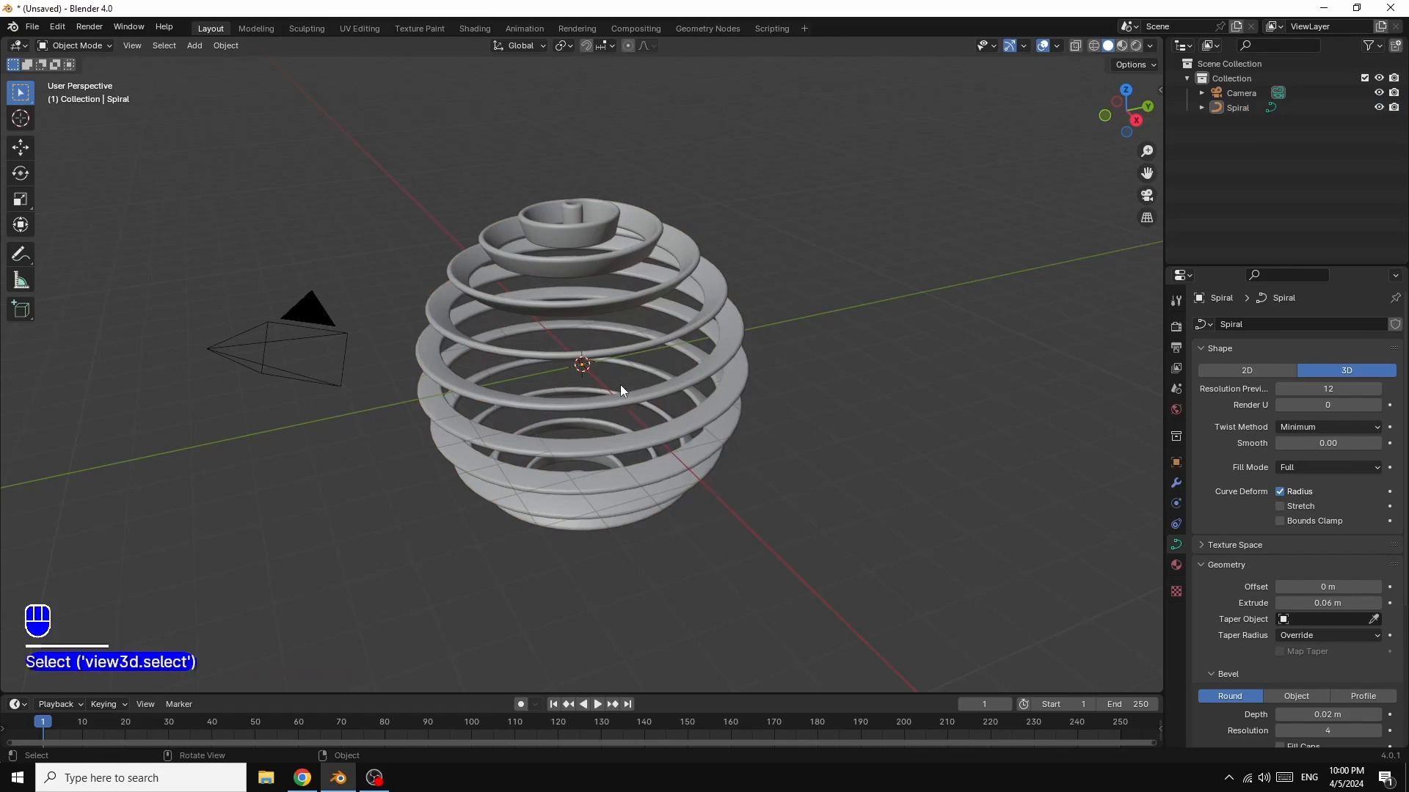
pyautogui.click(603, 354)
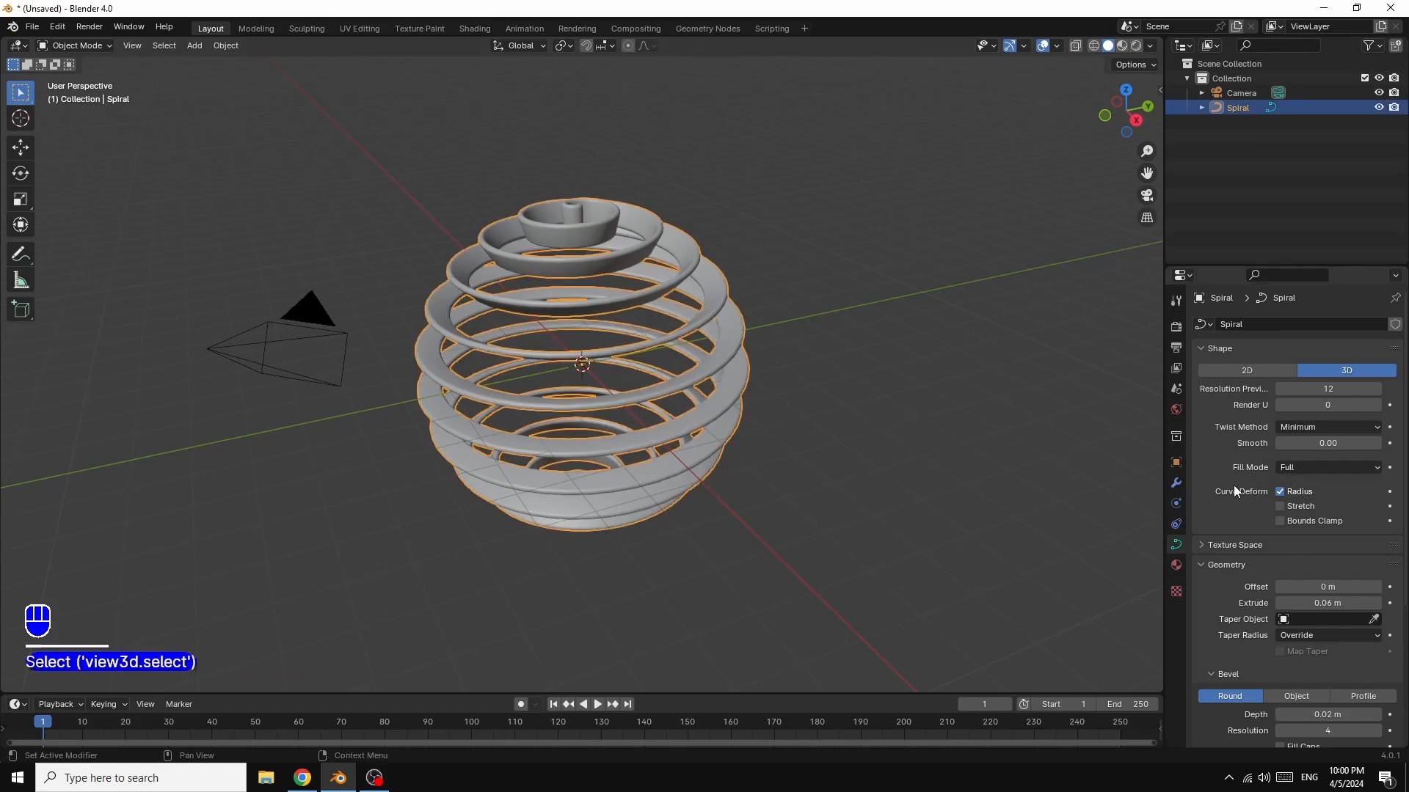
pyautogui.rightClick(622, 297)
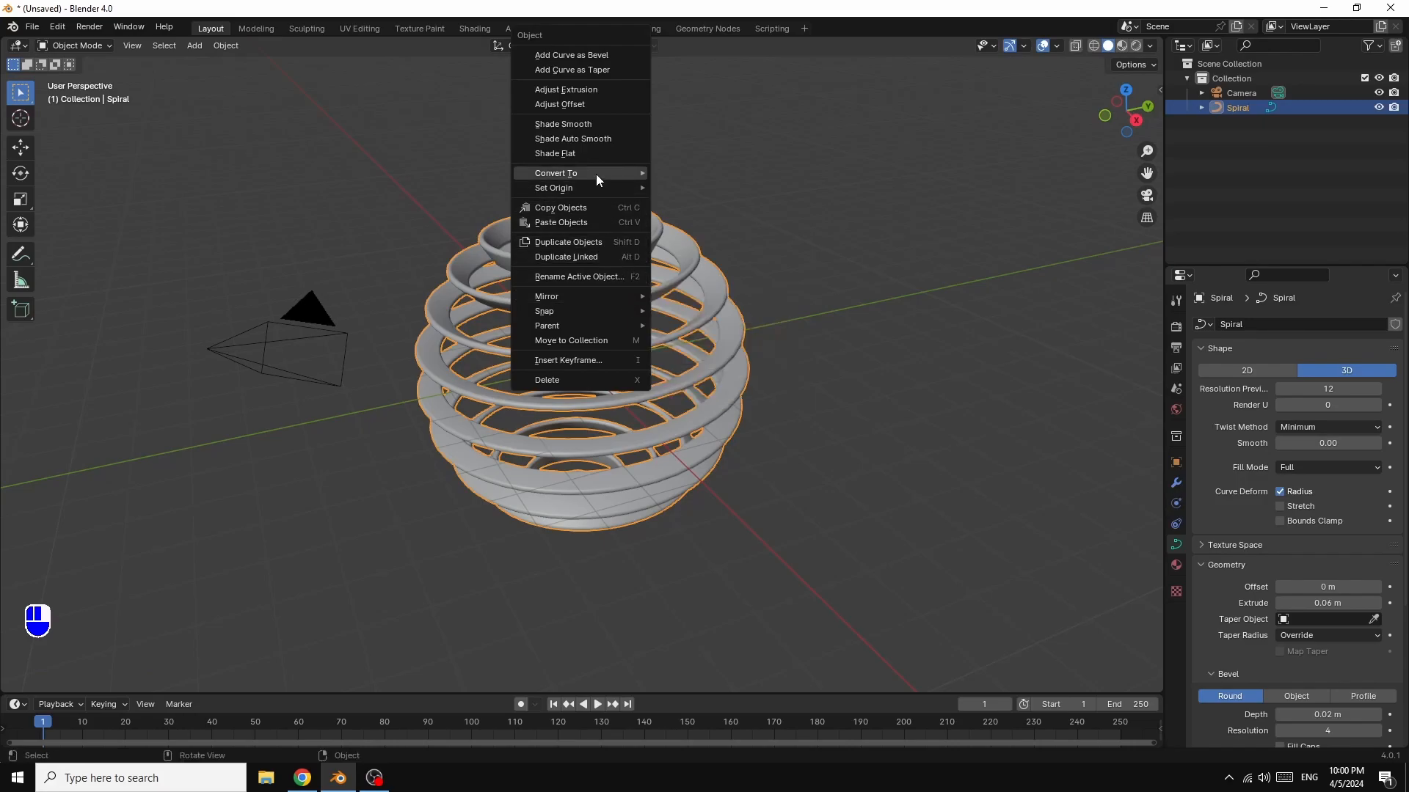
pyautogui.moveTo(596, 174)
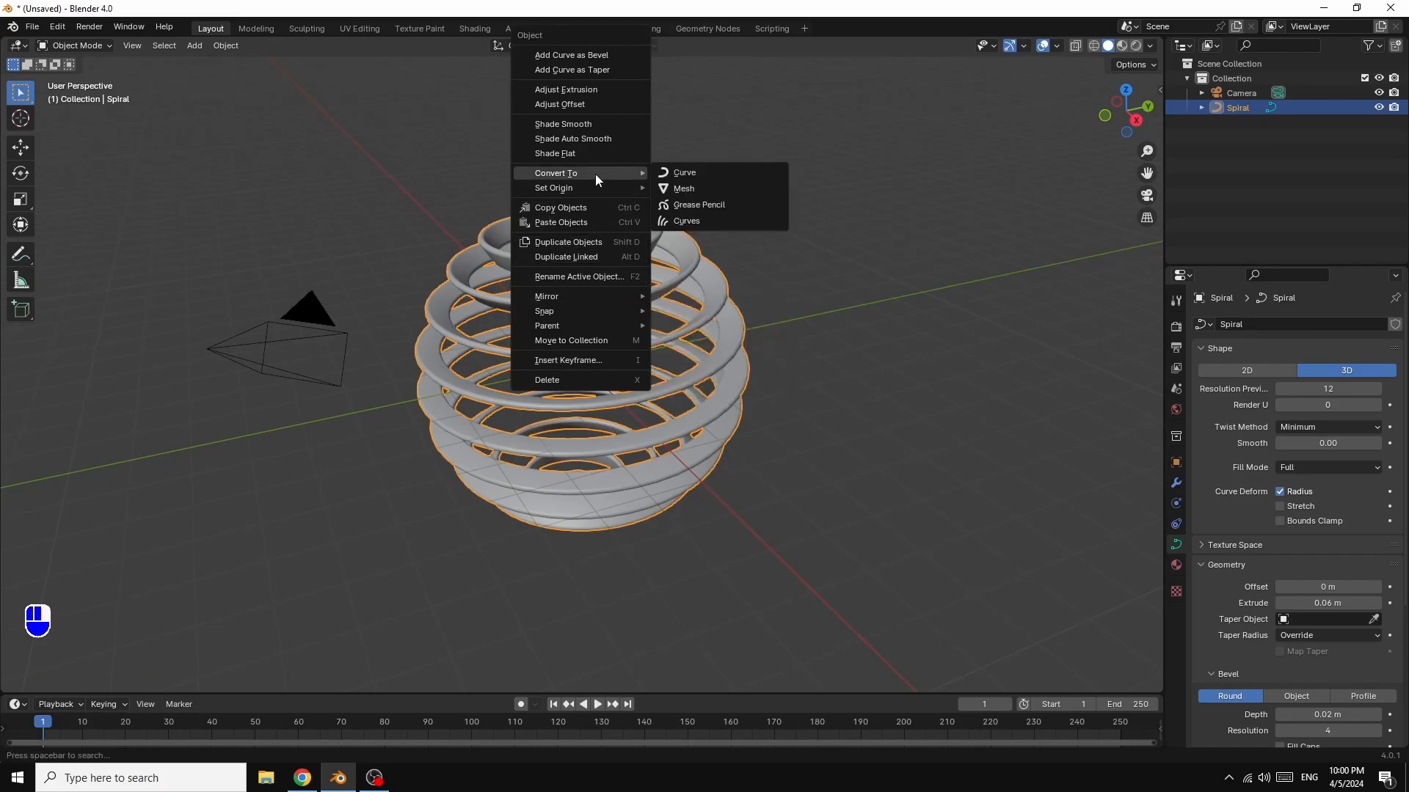
pyautogui.click(702, 188)
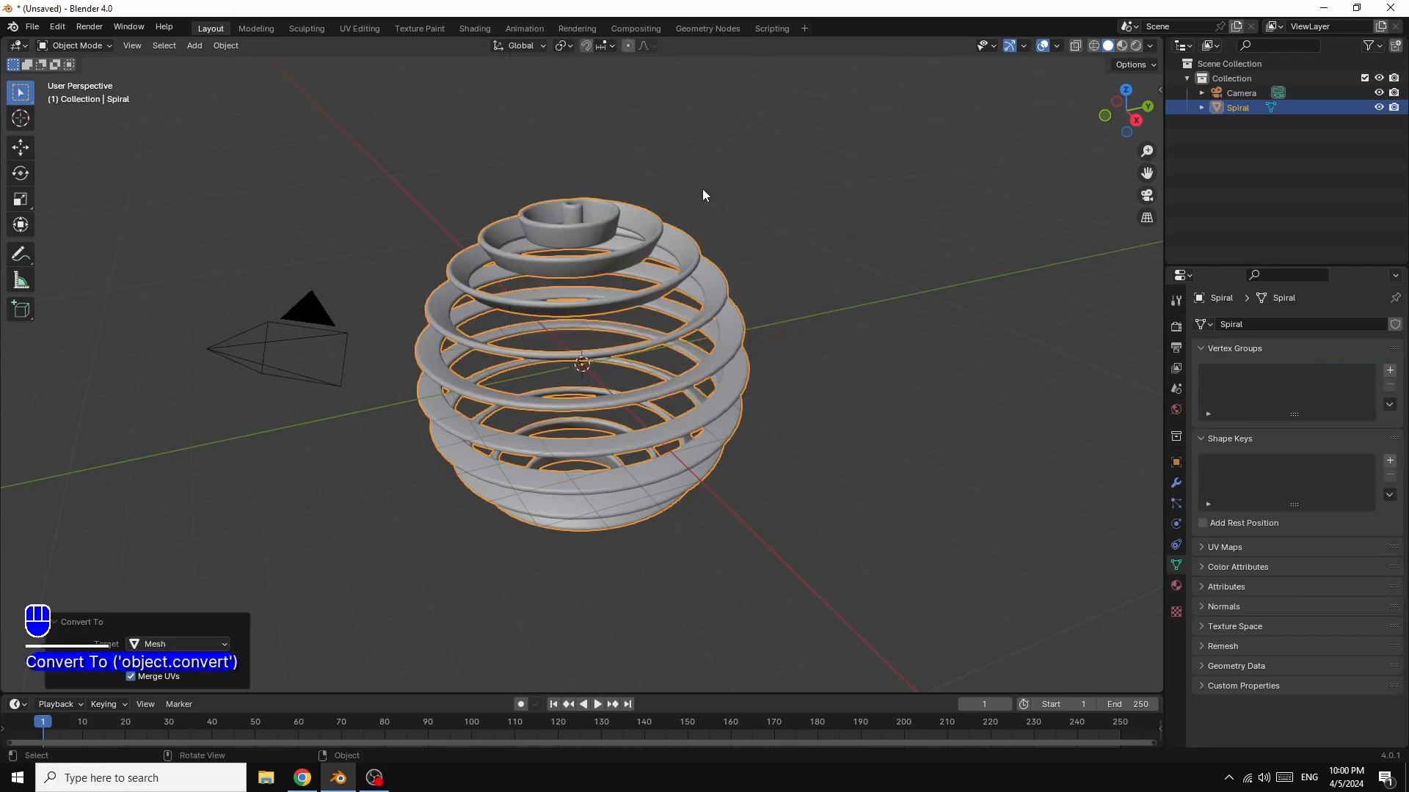
# - Add a Displace modifier to the spiral mesh and create a new texture for it
pyautogui.click(1175, 485)
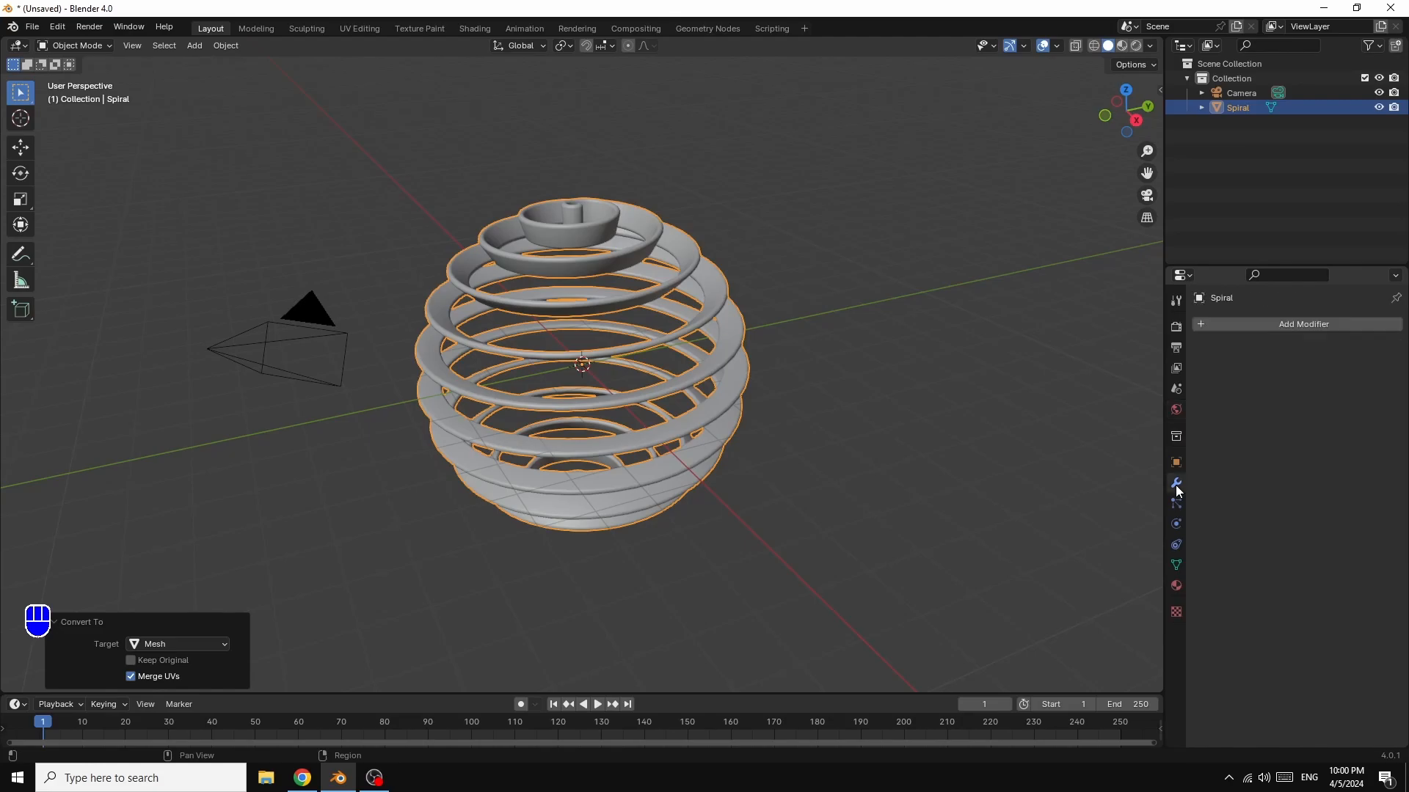
pyautogui.click(1316, 325)
pyautogui.moveTo(1316, 325)
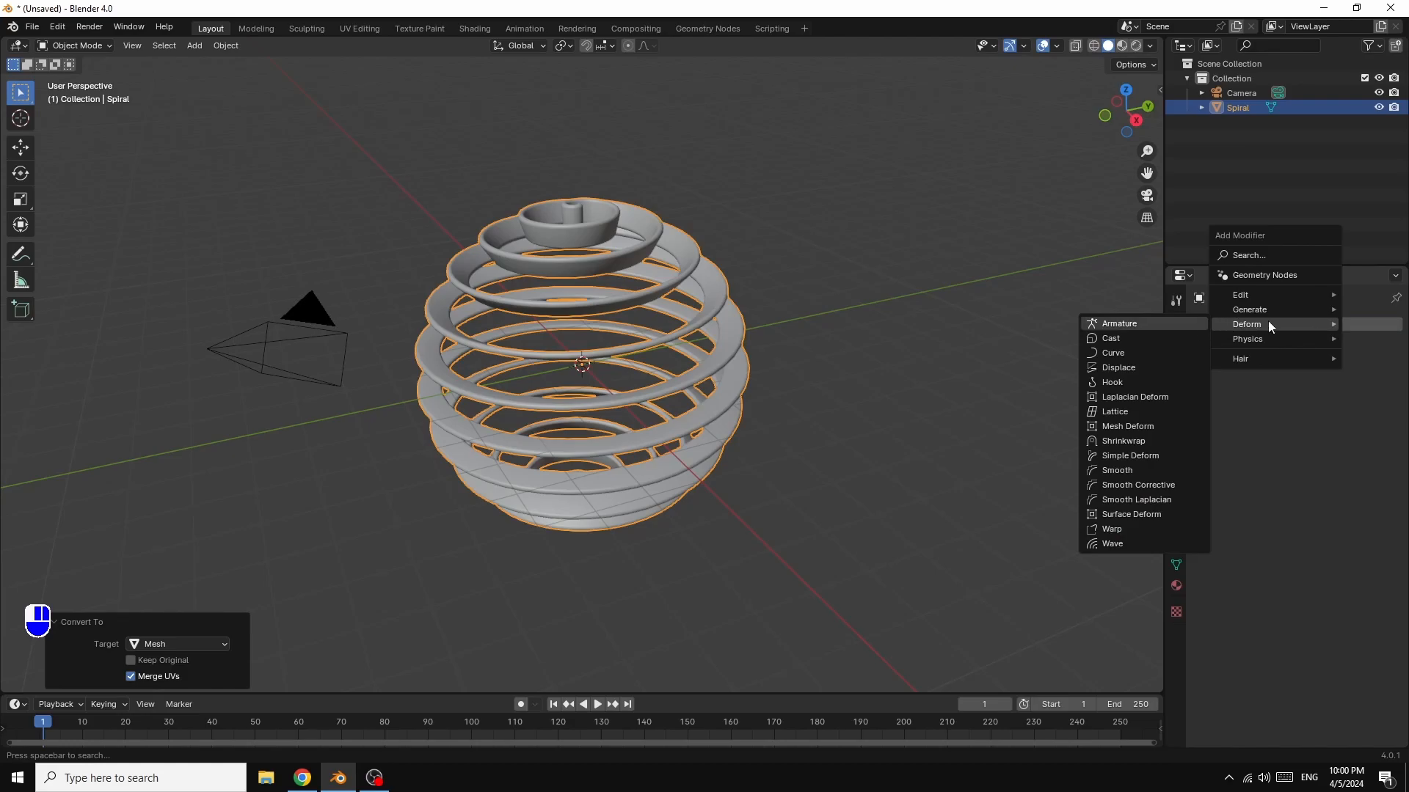
pyautogui.click(1116, 369)
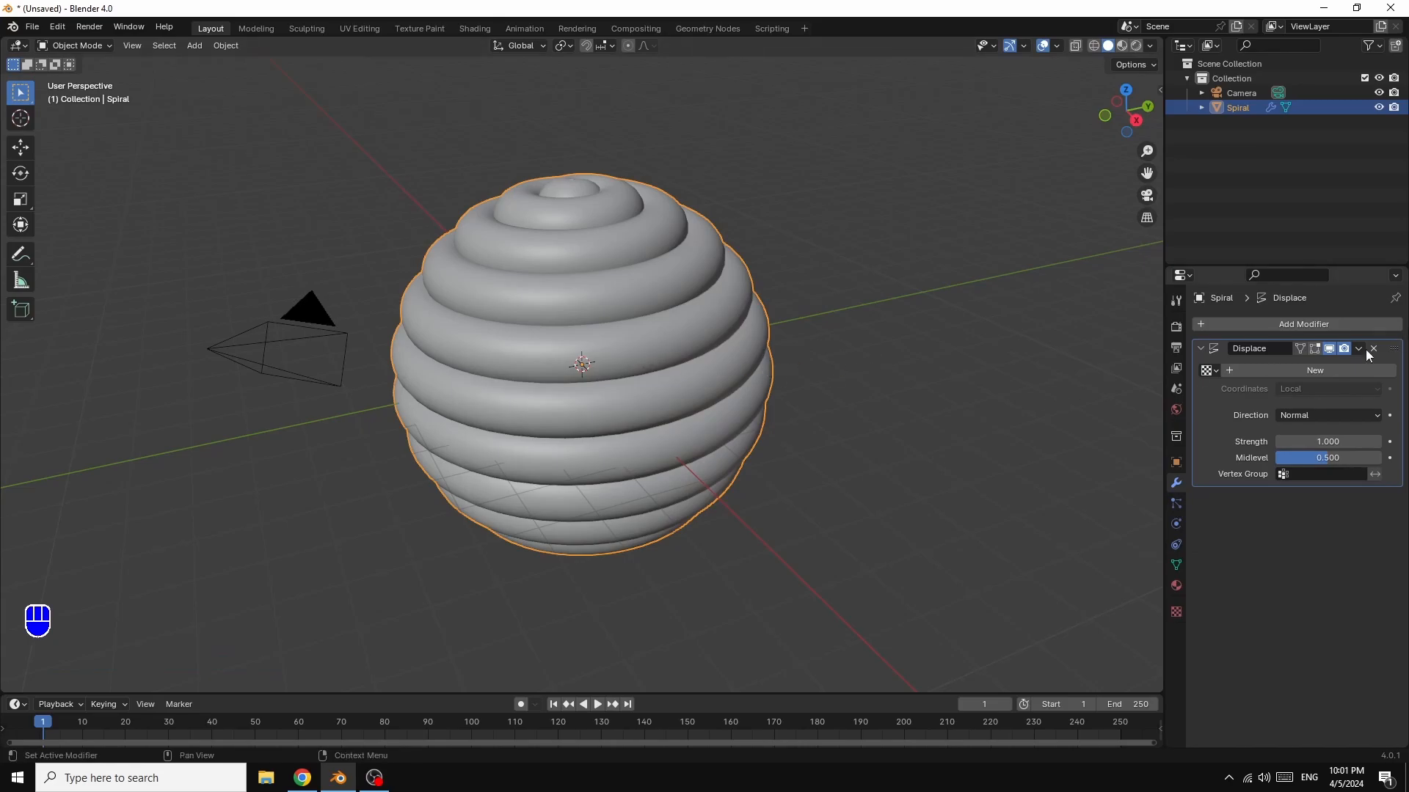
pyautogui.click(1313, 370)
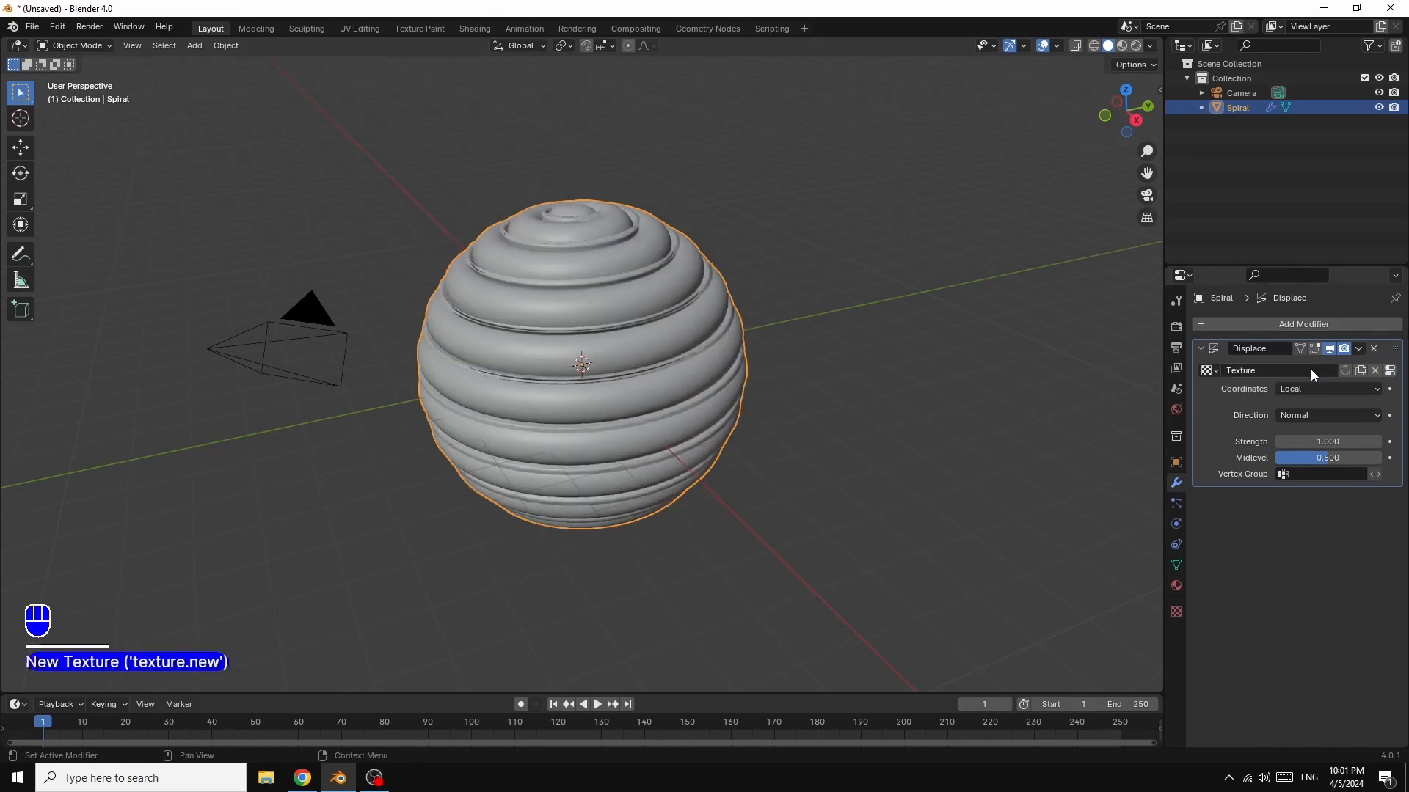
# - Make the displacement texture Distorted Noise with an amount of 0.2, and set the Displace modifier's strength to 0.3
pyautogui.click(1390, 372)
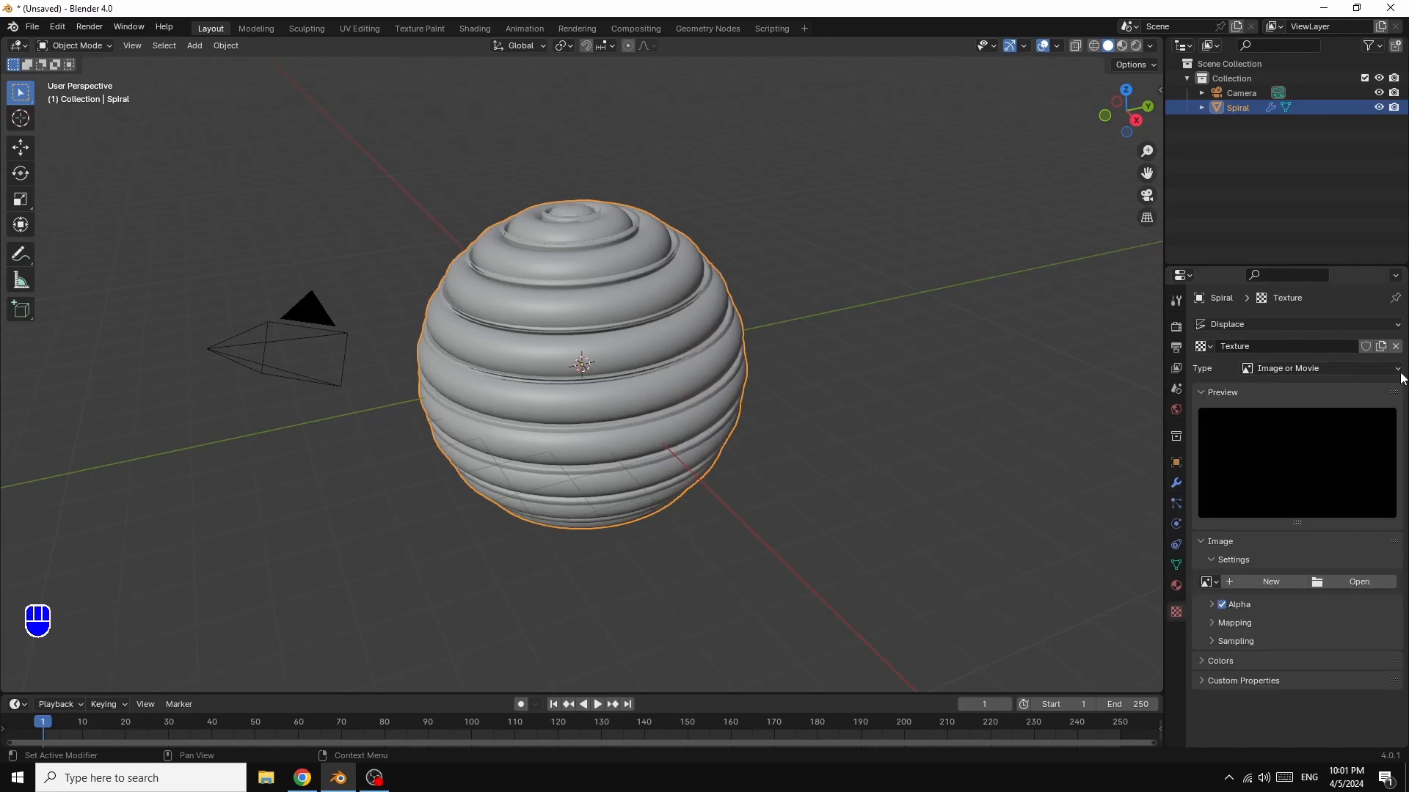
pyautogui.click(1305, 367)
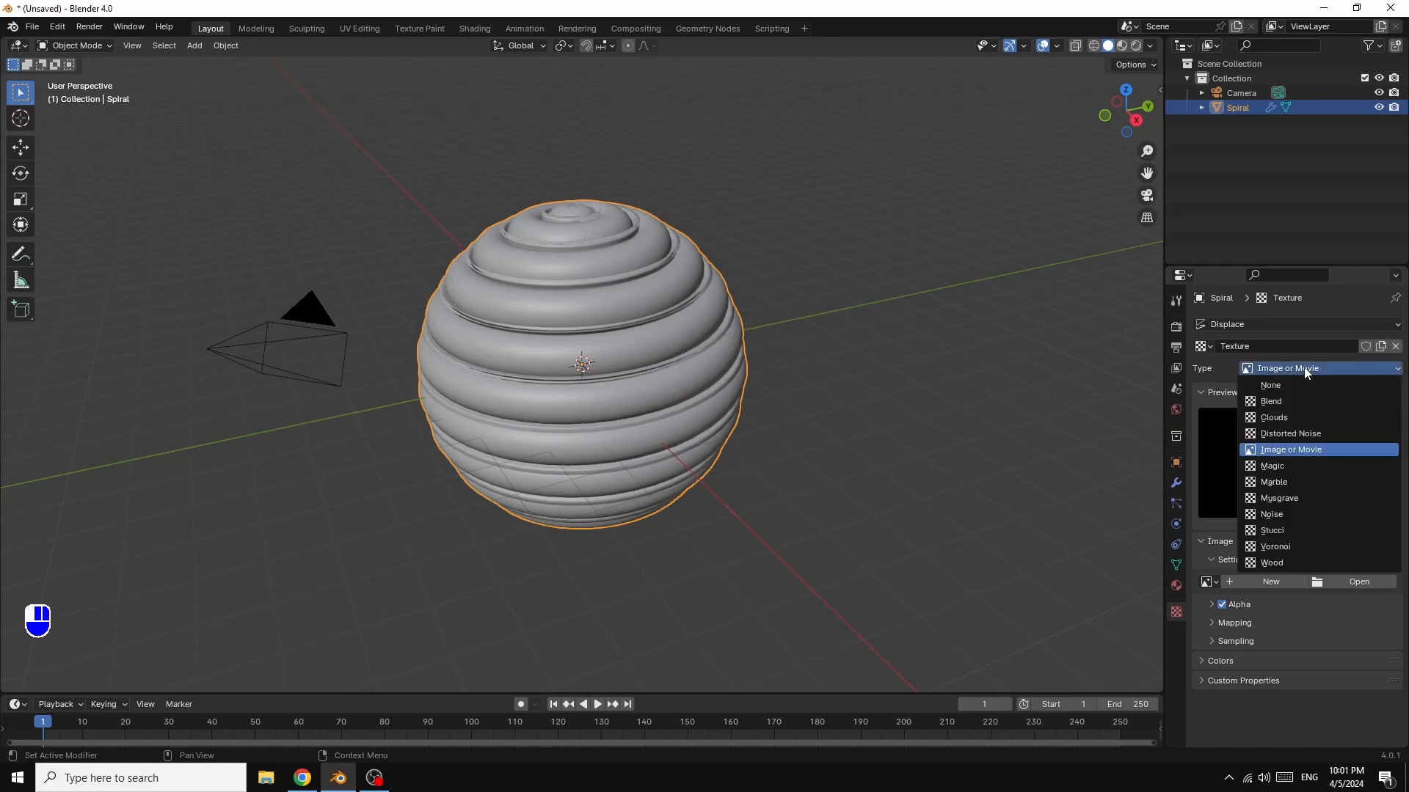
pyautogui.click(1288, 435)
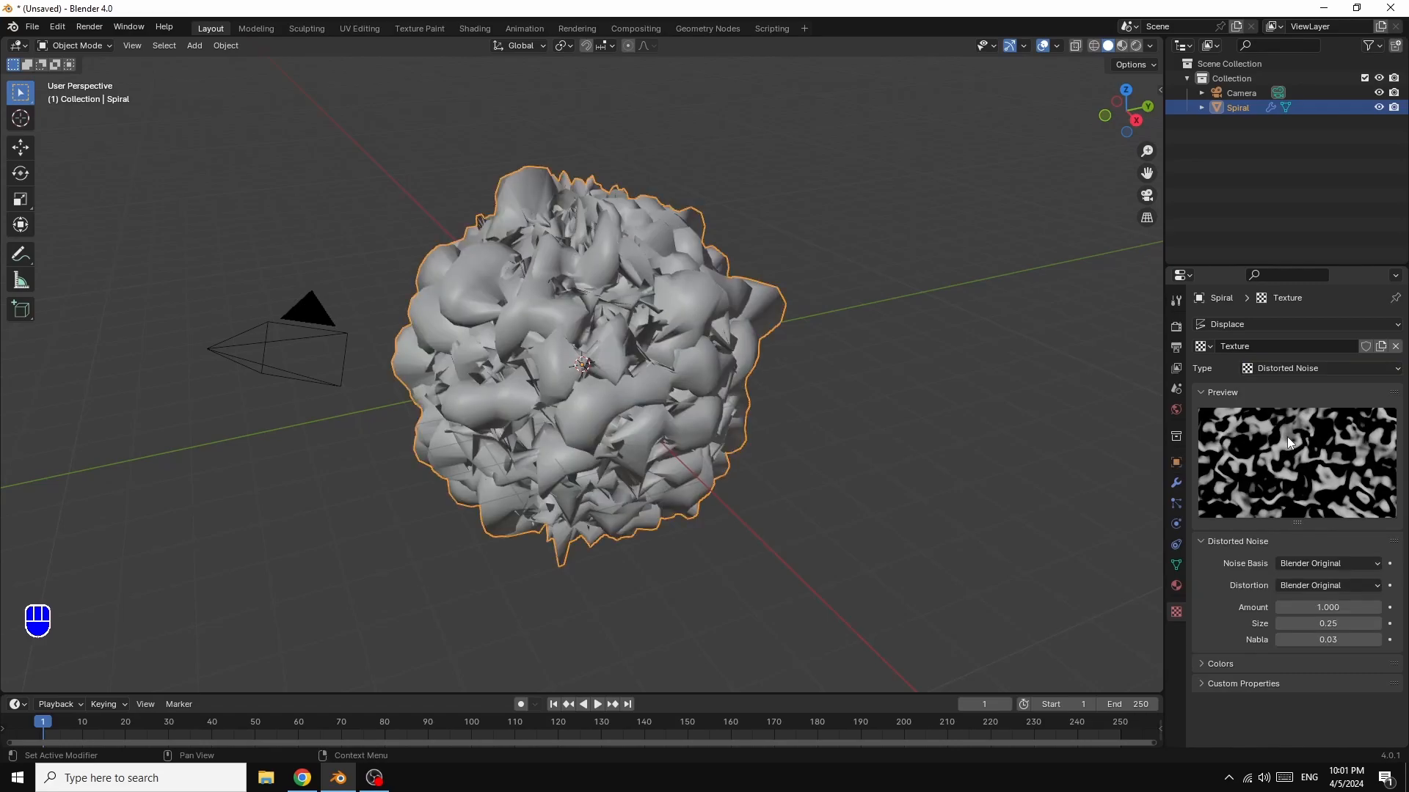
pyautogui.moveTo(1334, 609); pyautogui.dragTo(1284, 615)
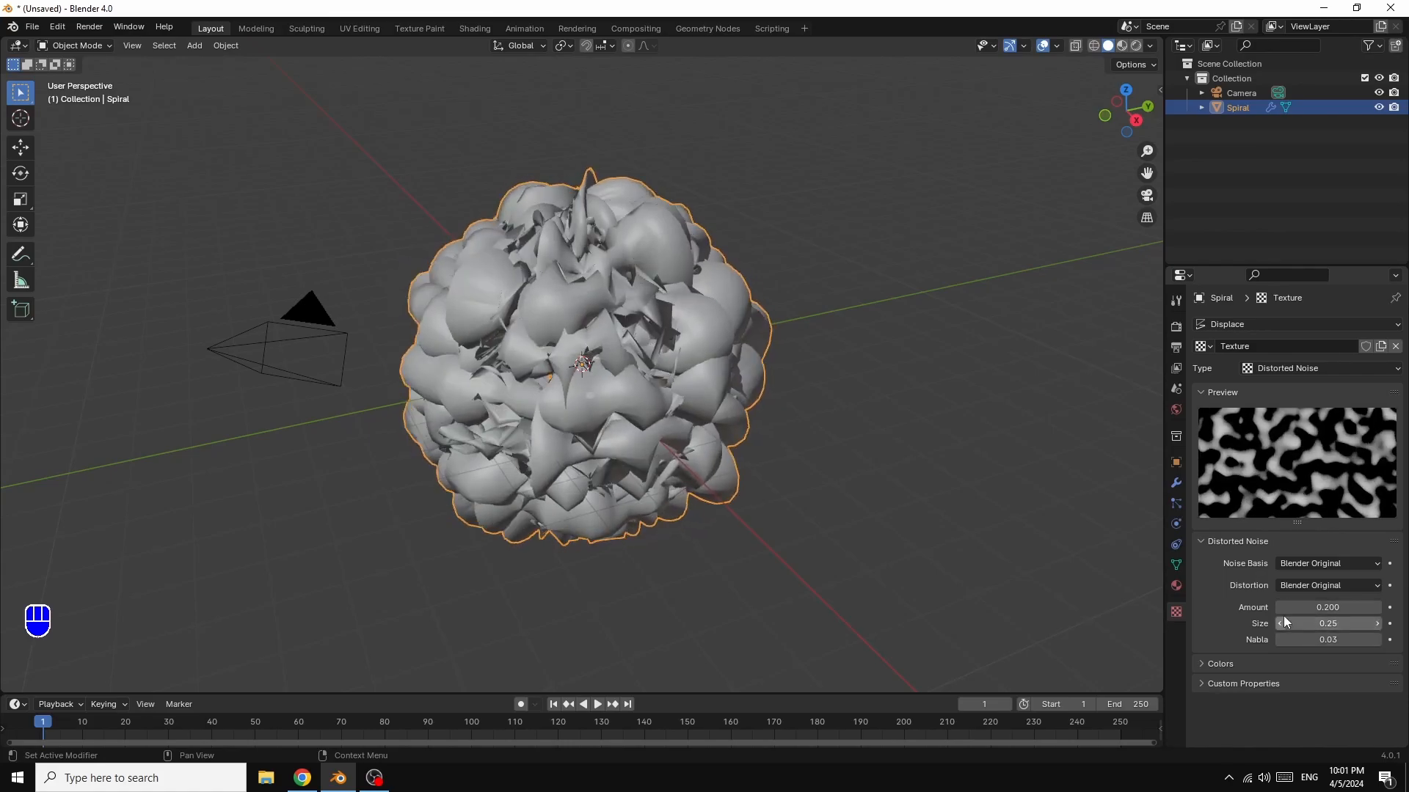
pyautogui.click(1175, 486)
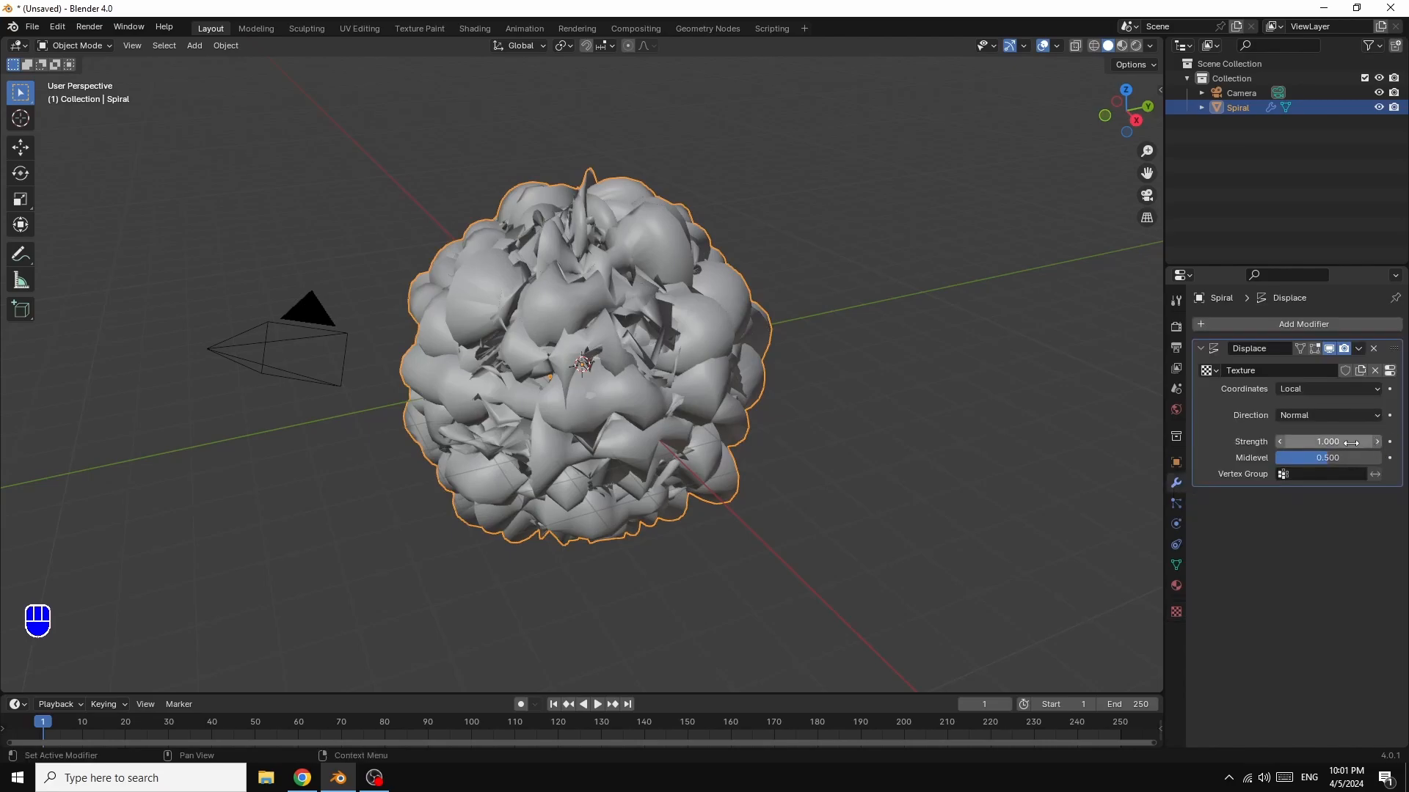
pyautogui.keyDown('shift'); pyautogui.moveTo(1351, 442); pyautogui.dragTo(1297, 443); pyautogui.keyUp('shift')
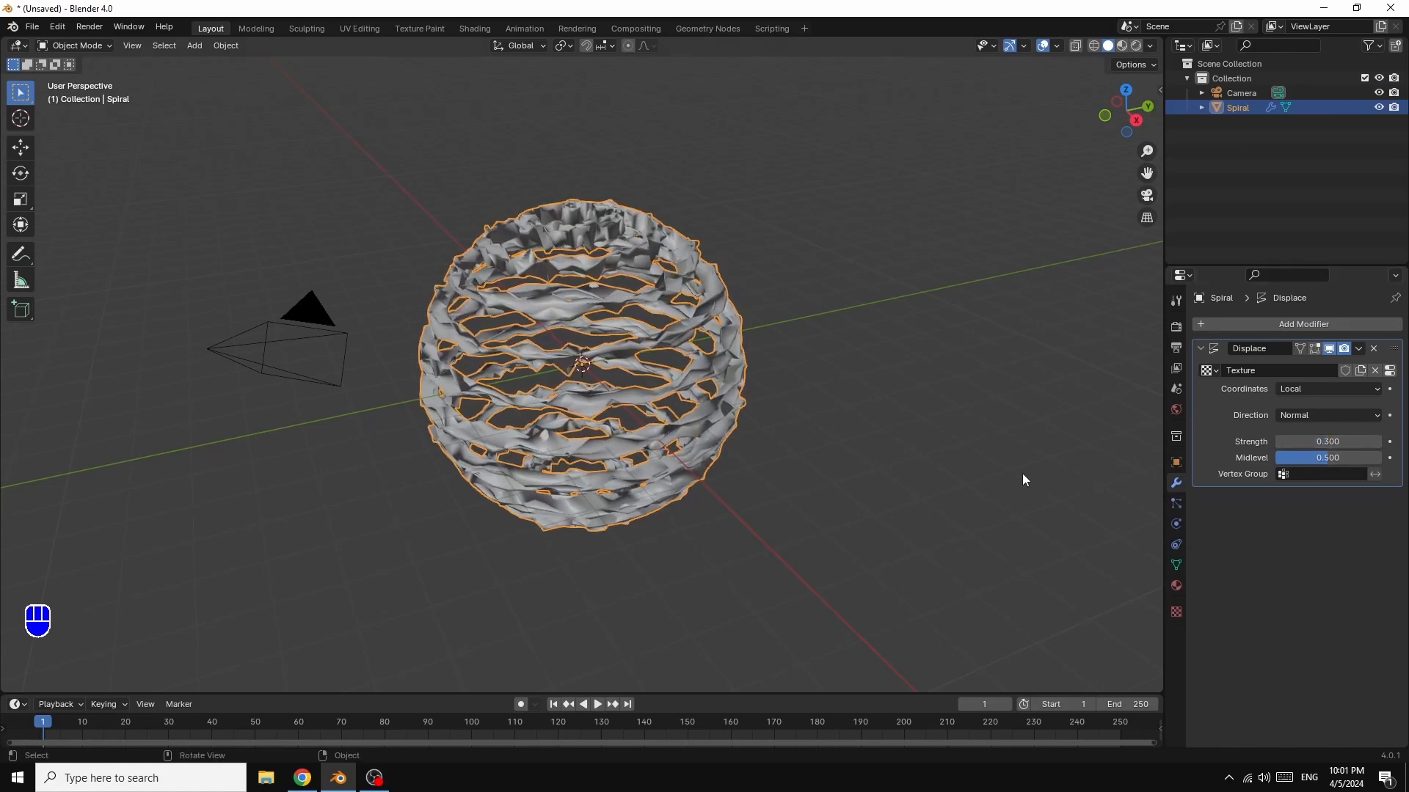
# - Scale the spiral by about 1.546 along the X axis and about 1.384 along the Y axis
pyautogui.press('s')
pyautogui.press('x')
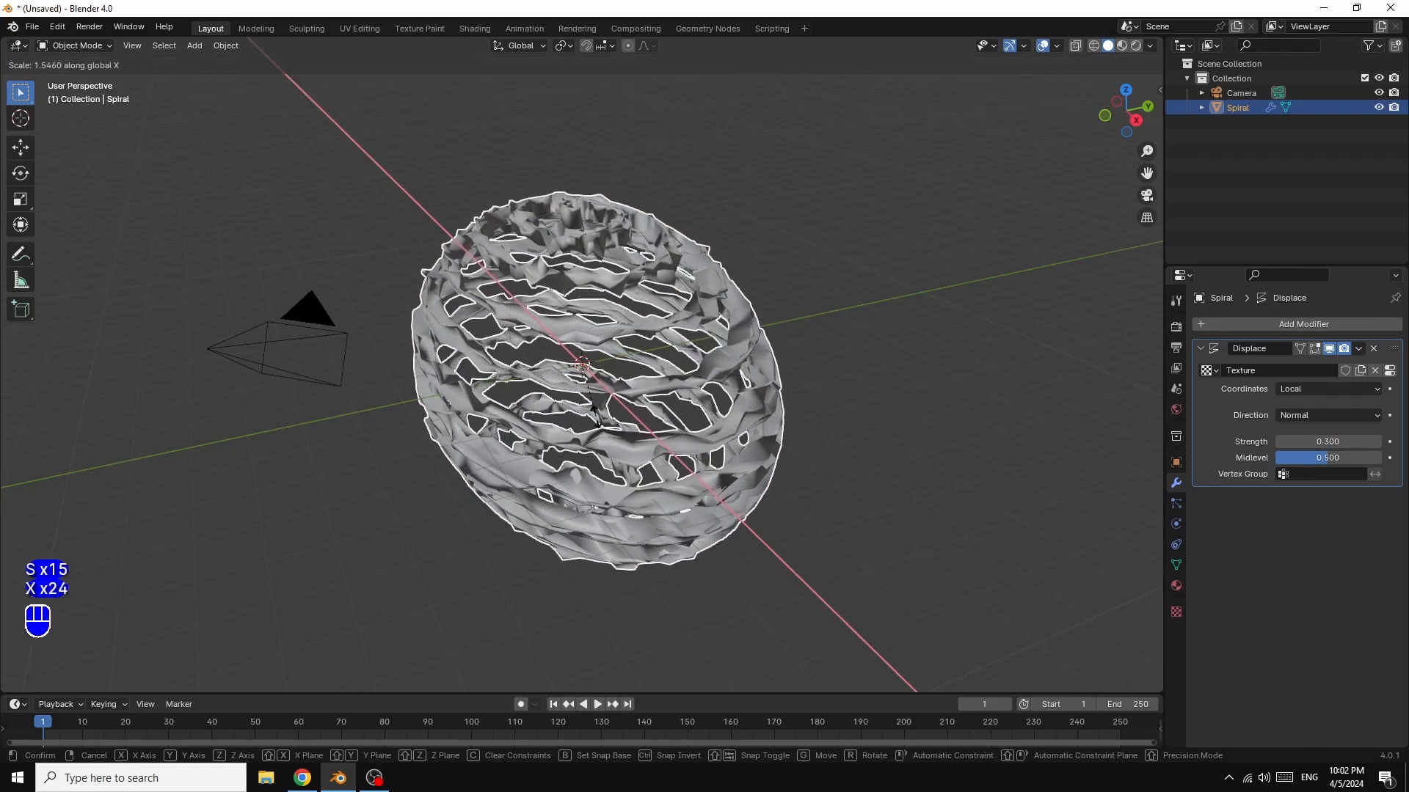
pyautogui.click(593, 407)
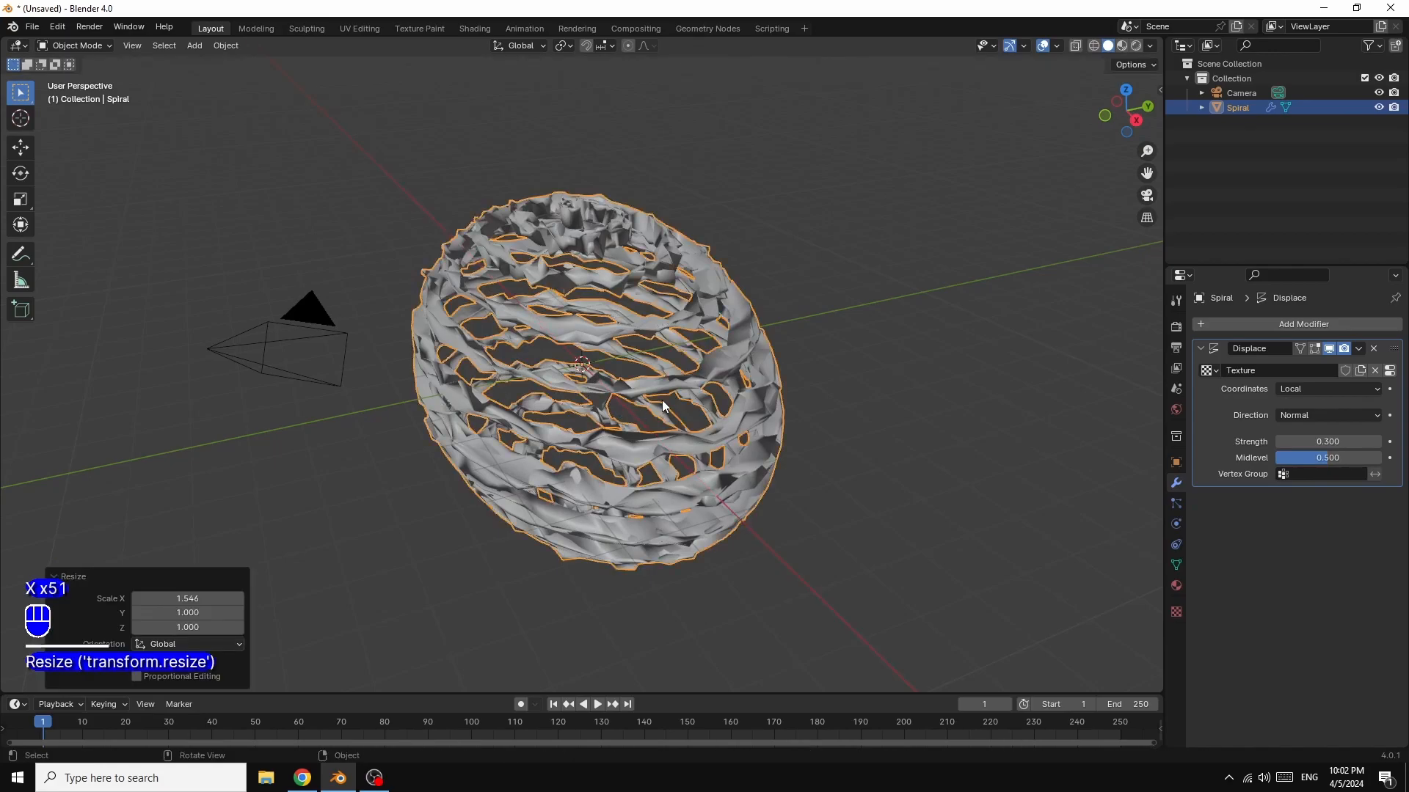
pyautogui.press('s')
pyautogui.press('y')
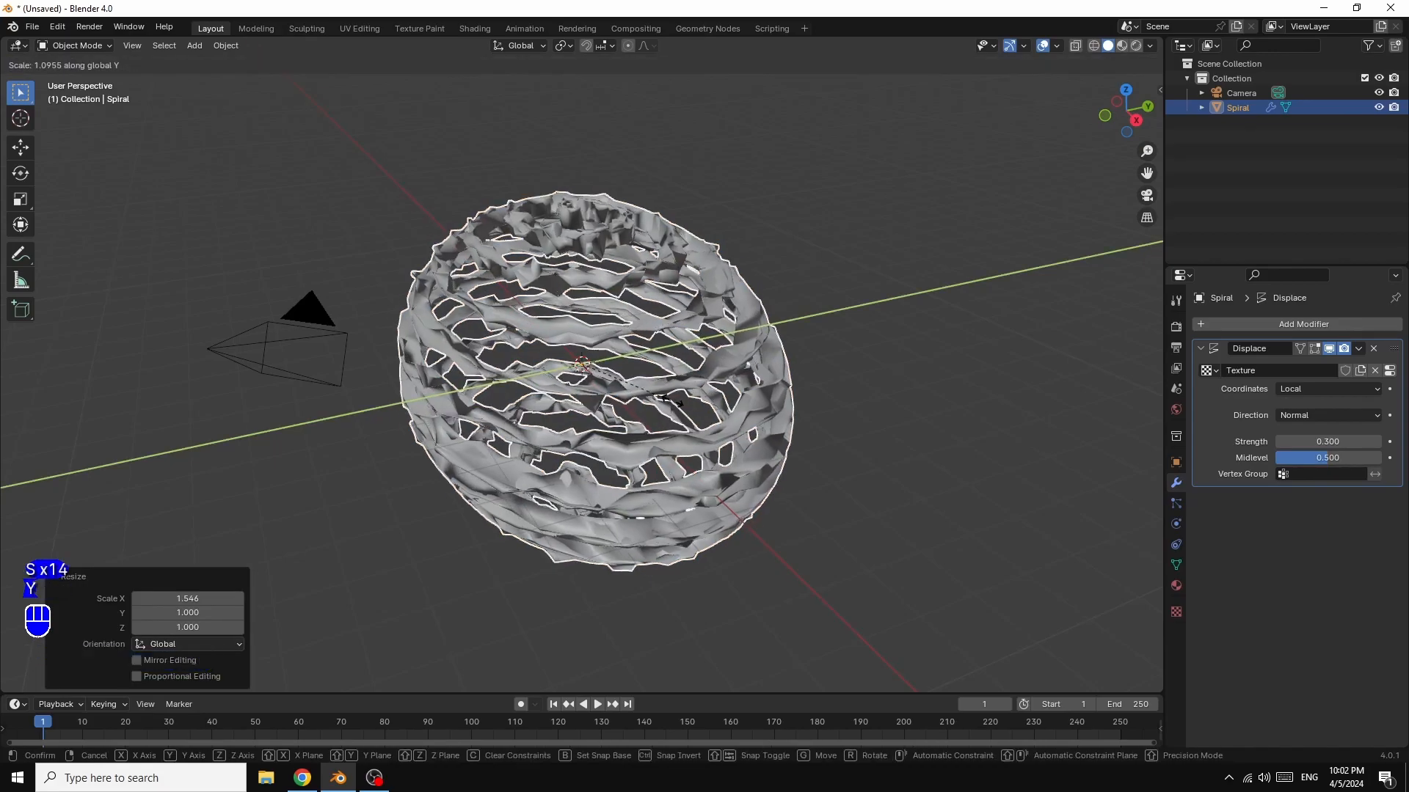
pyautogui.click(697, 408)
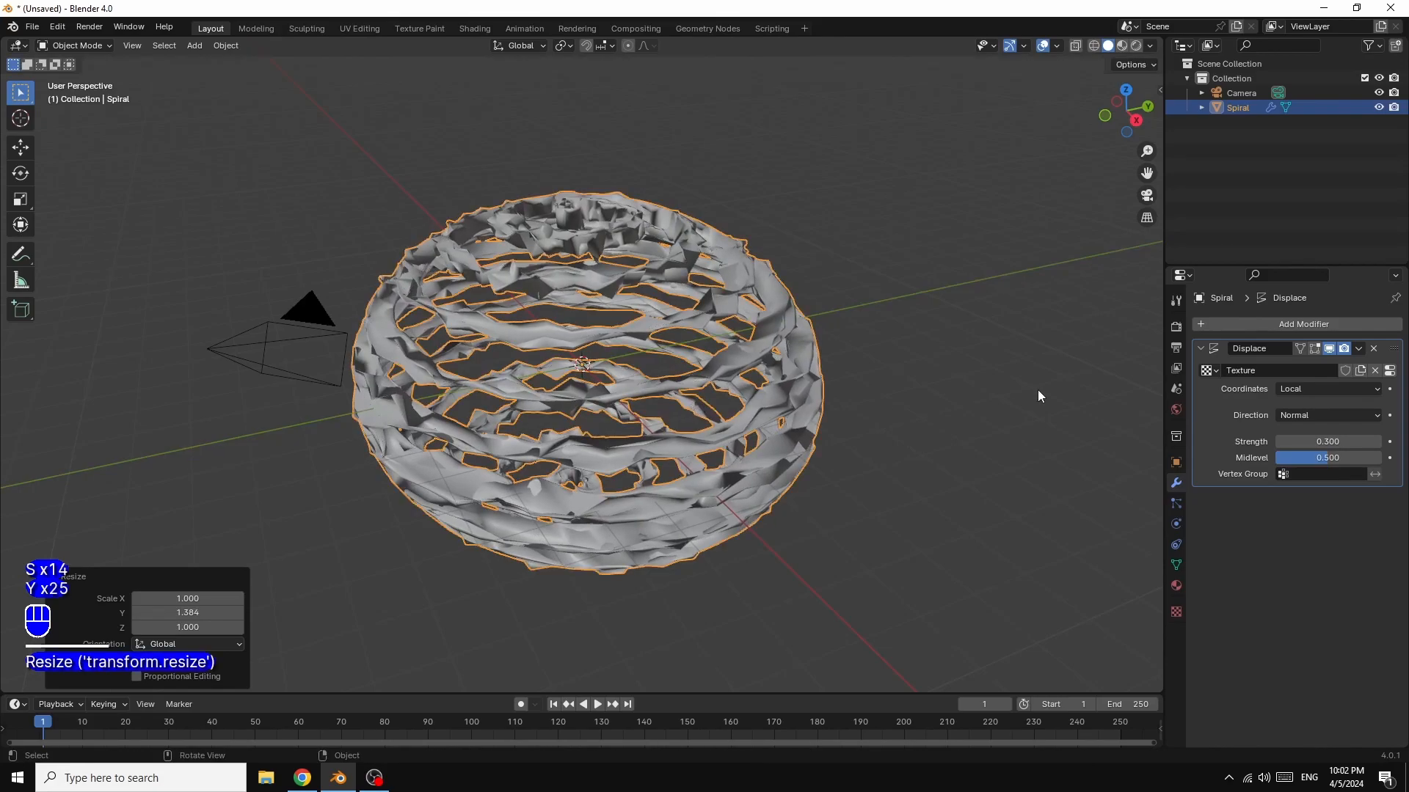
# - Add a Simple Deform modifier to the spiral, set to Stretch along the Y axis with a factor of 0.485
pyautogui.moveTo(1126, 110); pyautogui.dragTo(1078, 114)
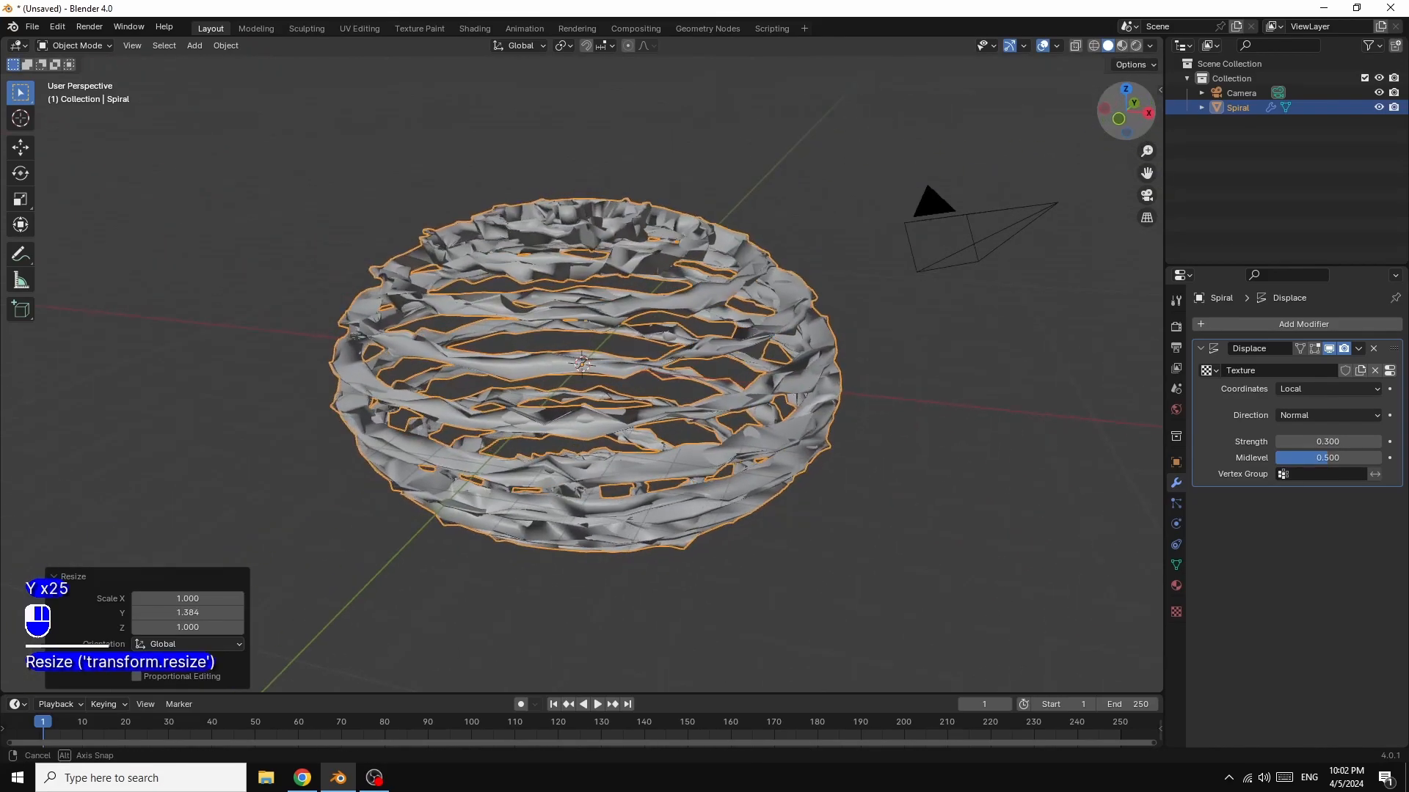
pyautogui.click(1277, 325)
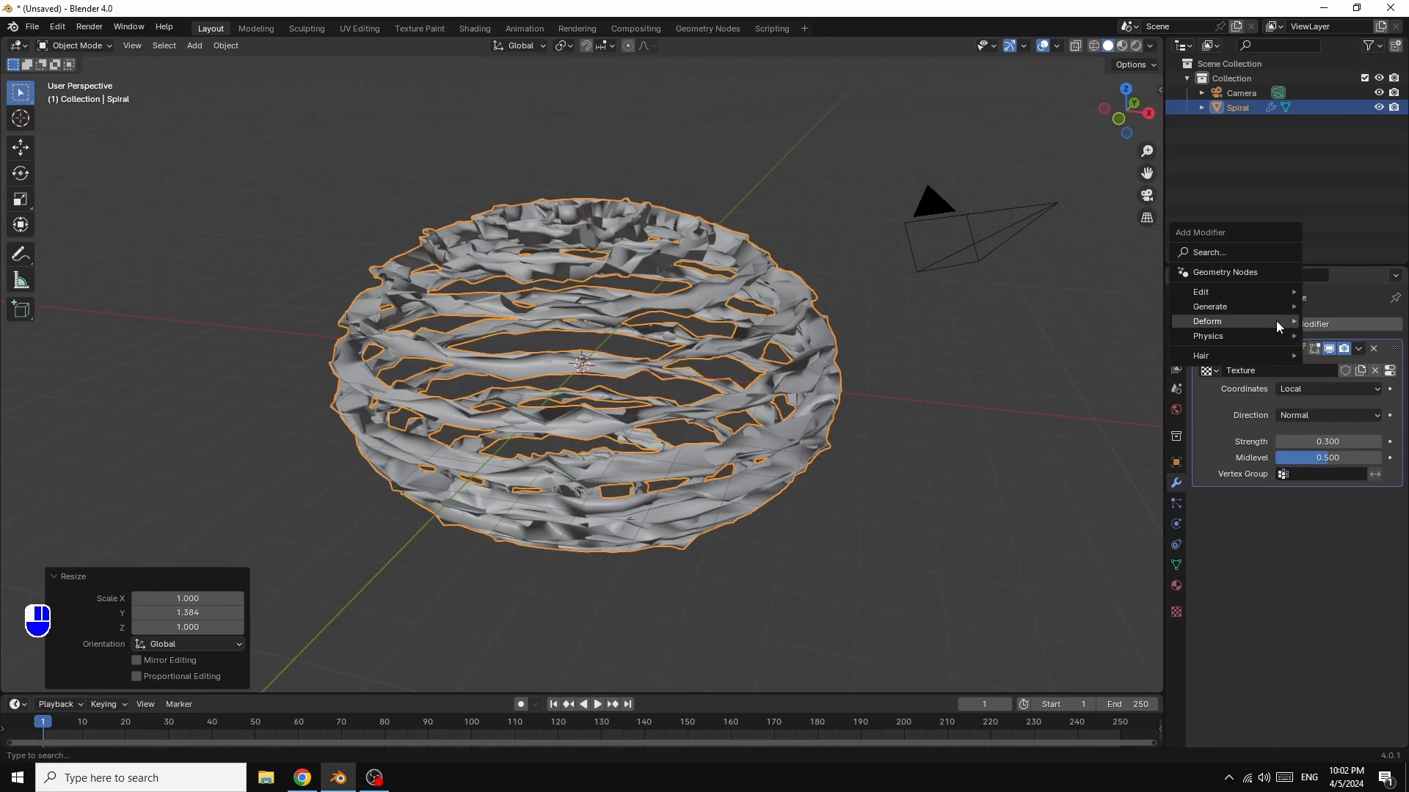
pyautogui.moveTo(1272, 322)
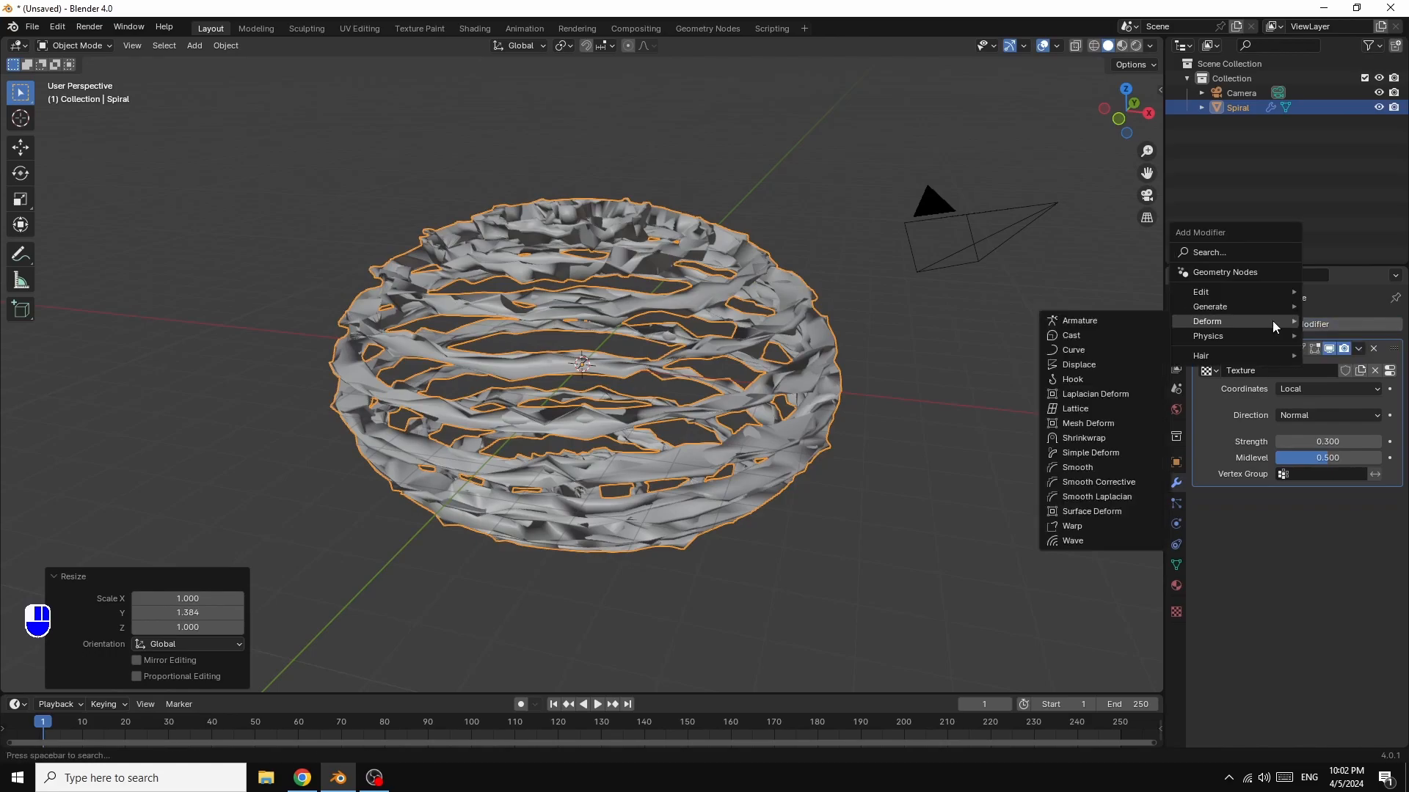
pyautogui.click(1082, 453)
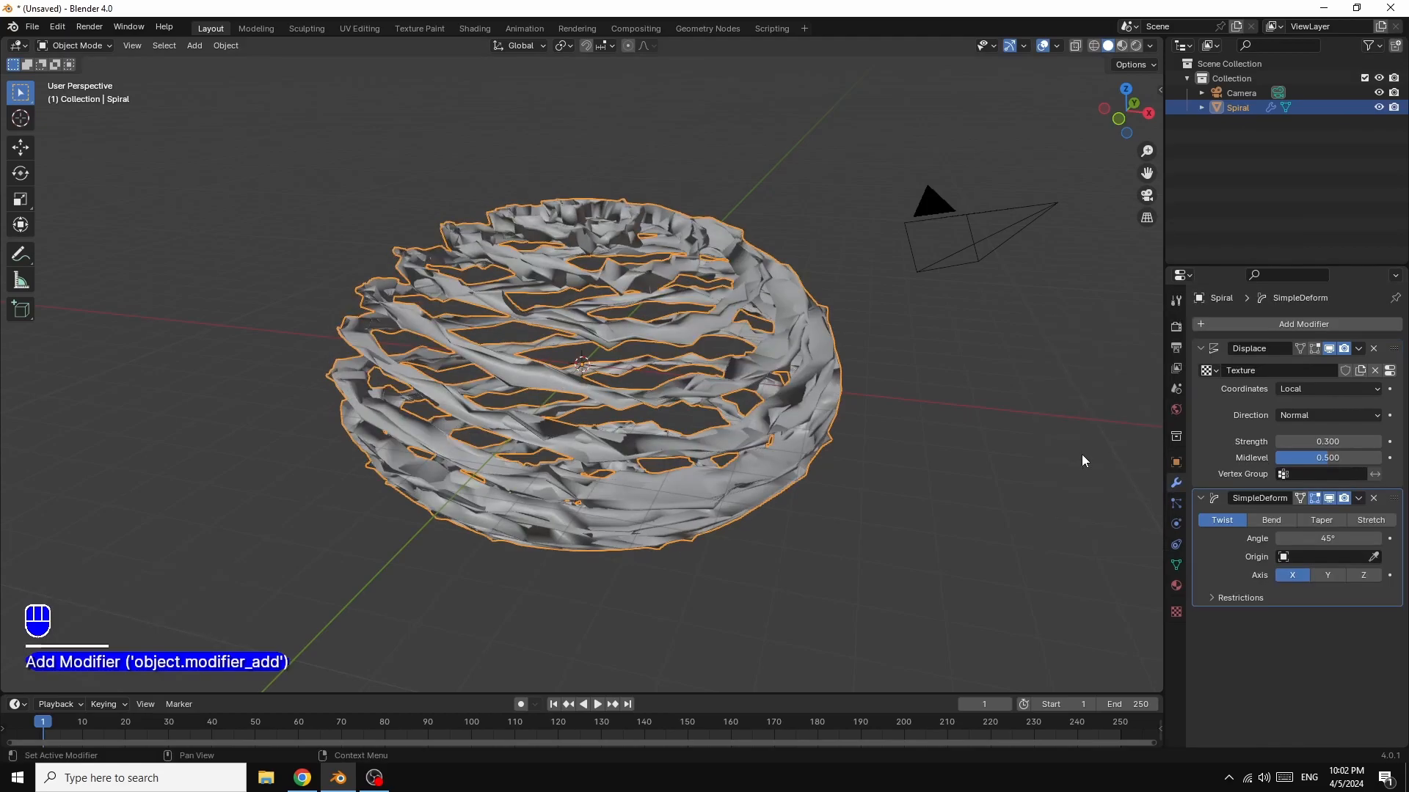
pyautogui.click(1372, 520)
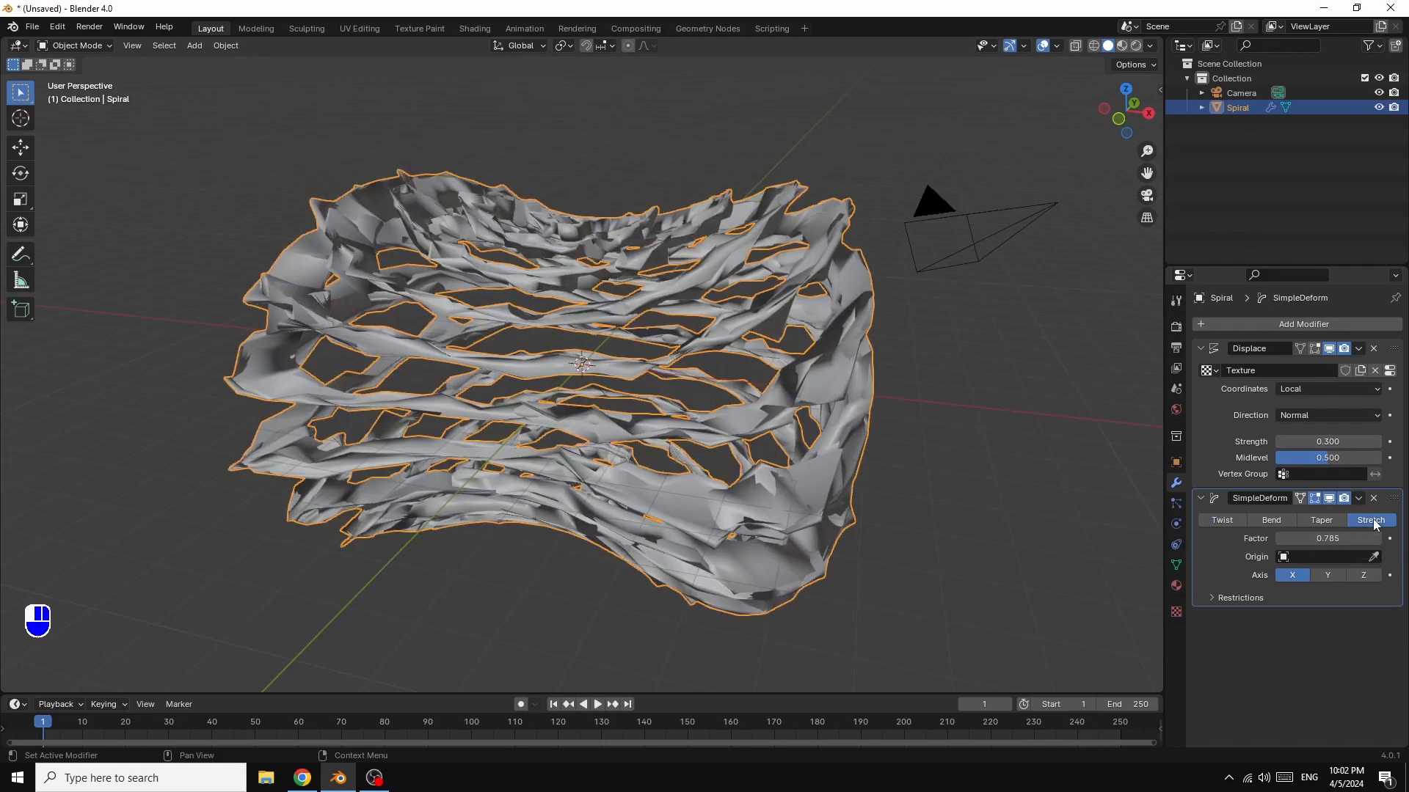
pyautogui.click(1329, 575)
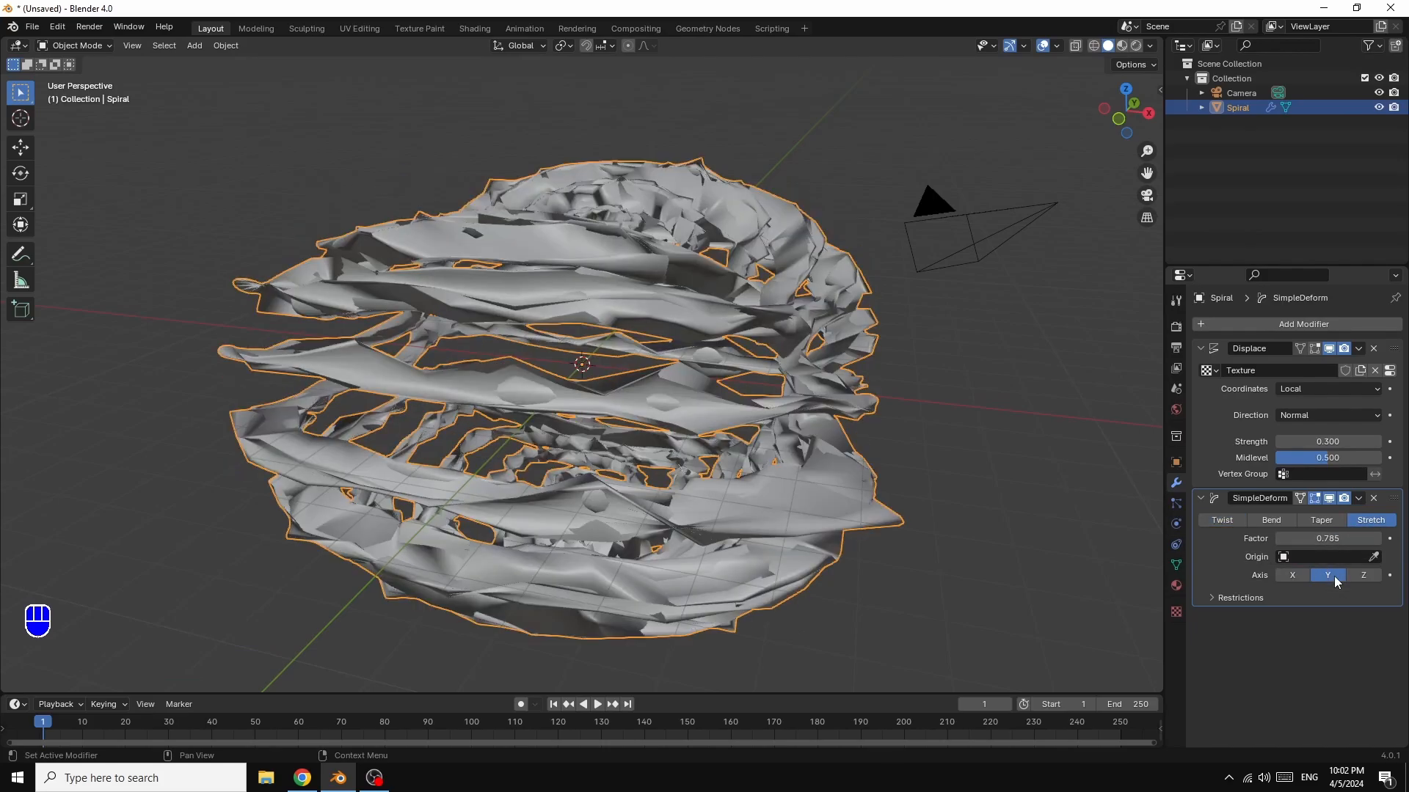
pyautogui.moveTo(1353, 541)
pyautogui.mouseDown()
pyautogui.moveTo(1291, 541)
pyautogui.moveTo(1364, 540)
pyautogui.moveTo(1291, 541)
pyautogui.moveTo(1332, 541)
pyautogui.mouseUp()
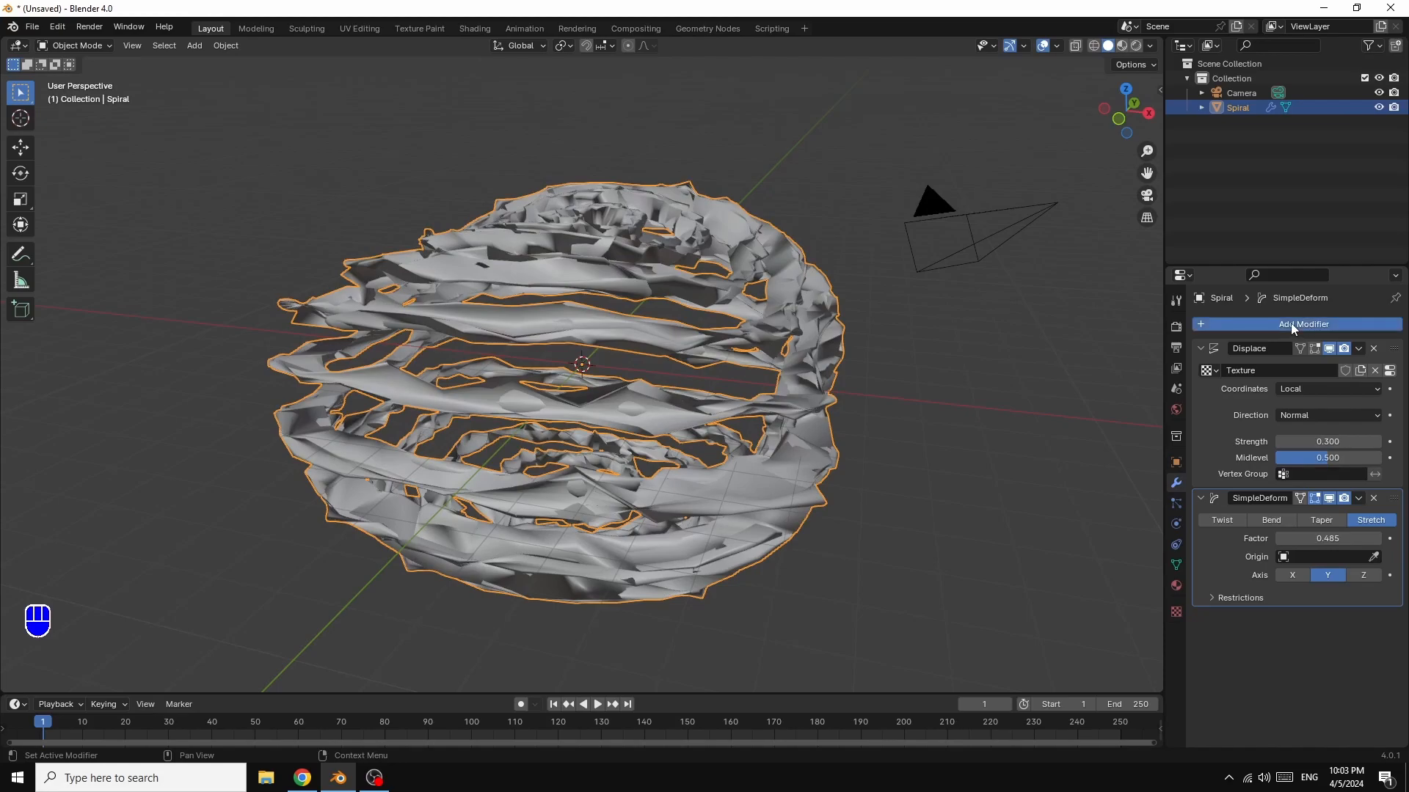
# - Add a Subdivision Surface modifier to the spiral with 3 viewport levels and apply it
pyautogui.click(1292, 324)
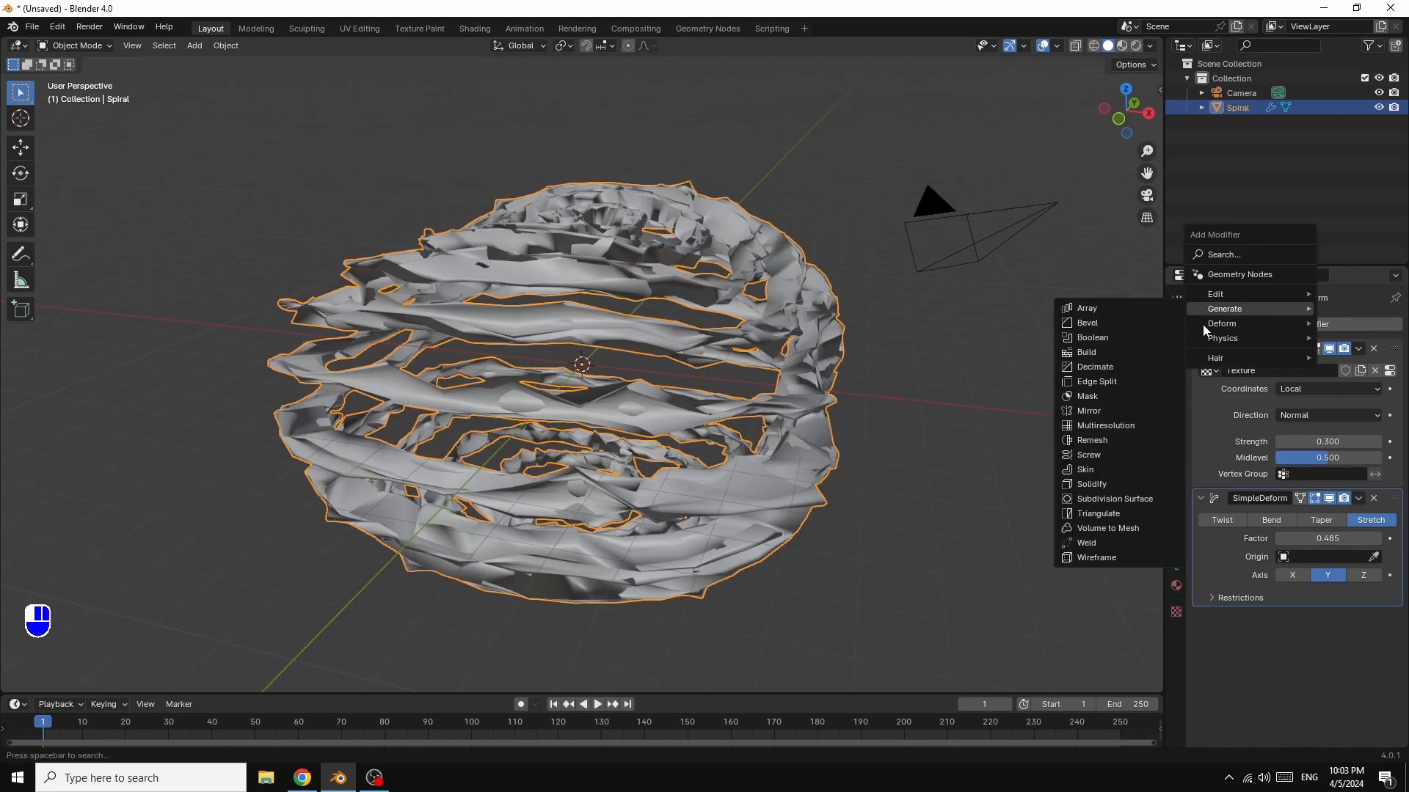
pyautogui.click(1111, 500)
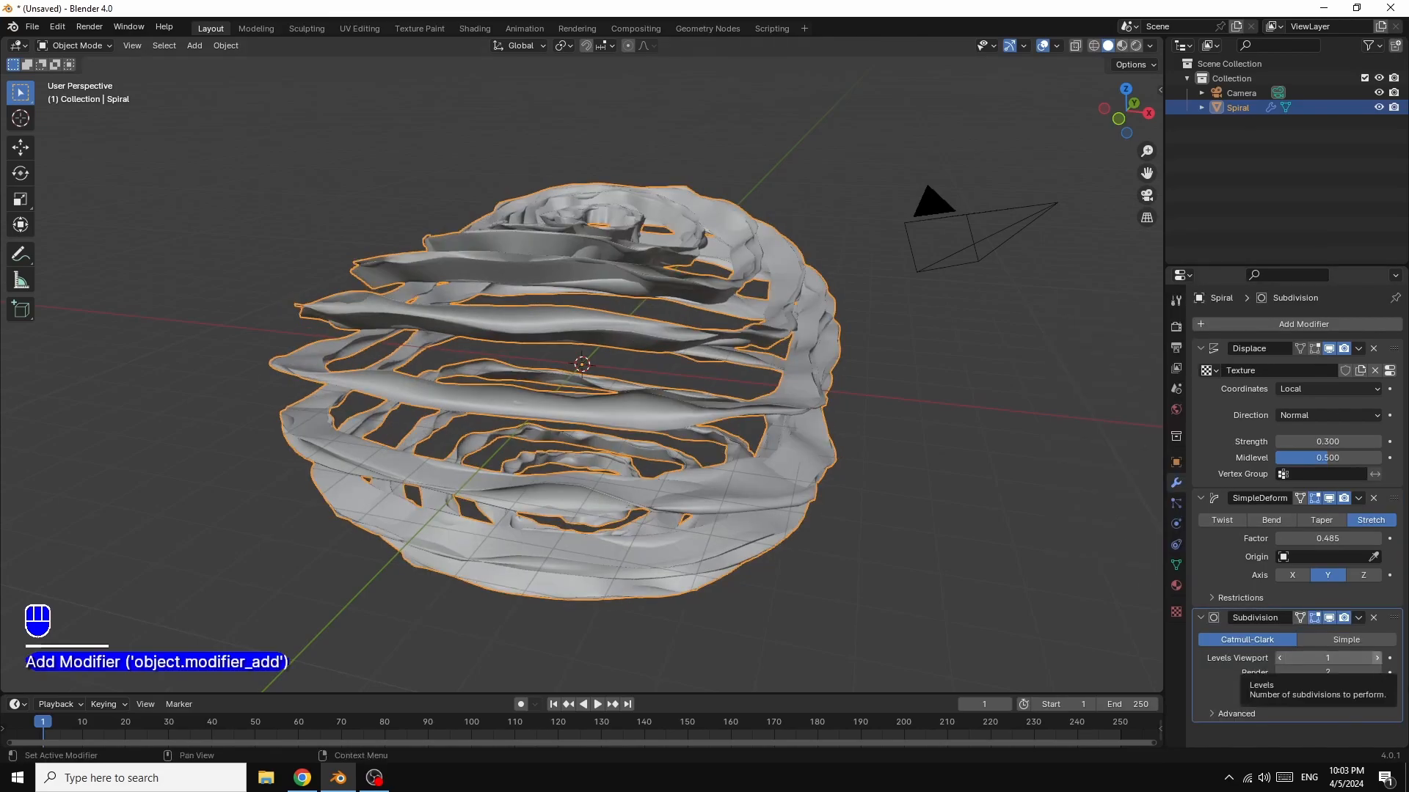
pyautogui.click(1377, 659)
pyautogui.click(1377, 658)
pyautogui.click(1375, 674)
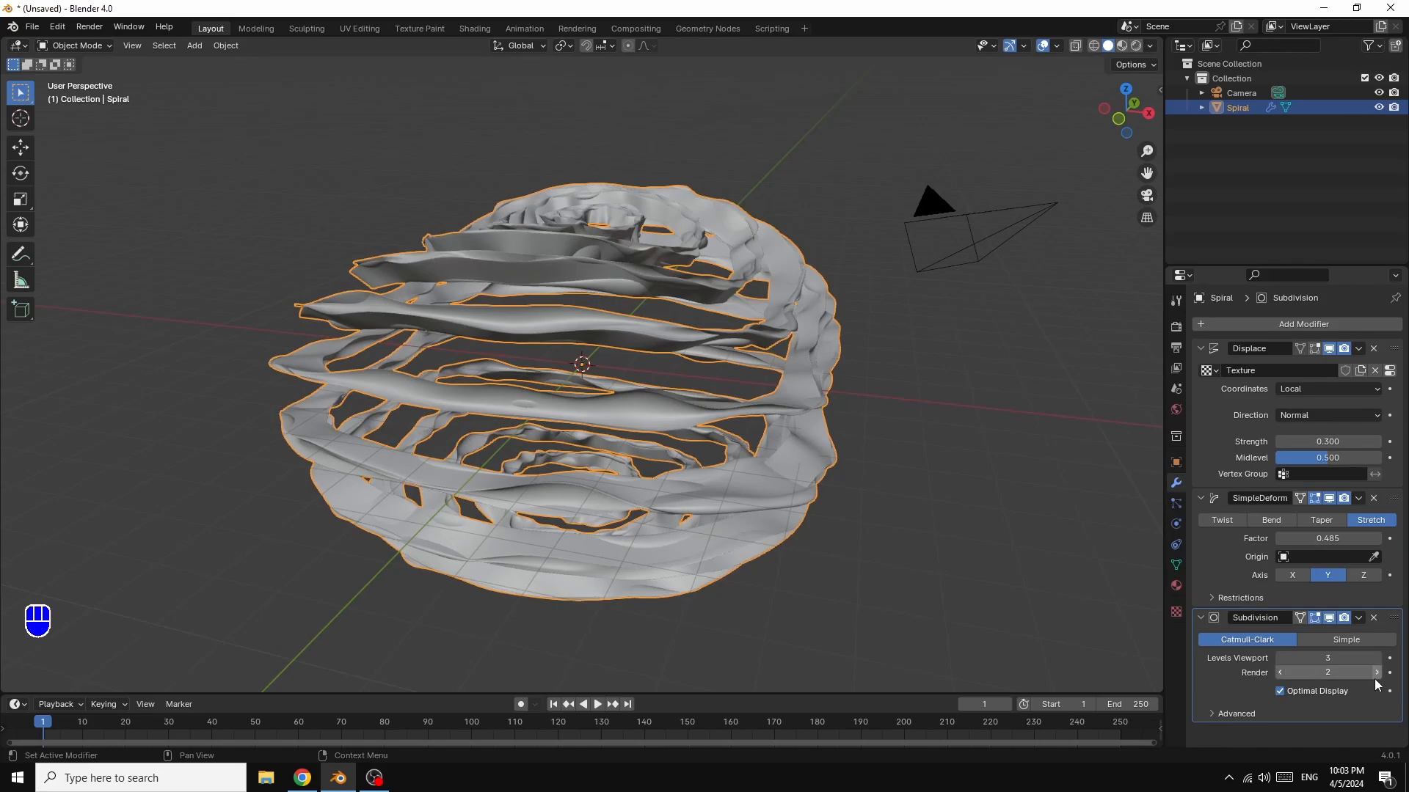
pyautogui.click(1358, 618)
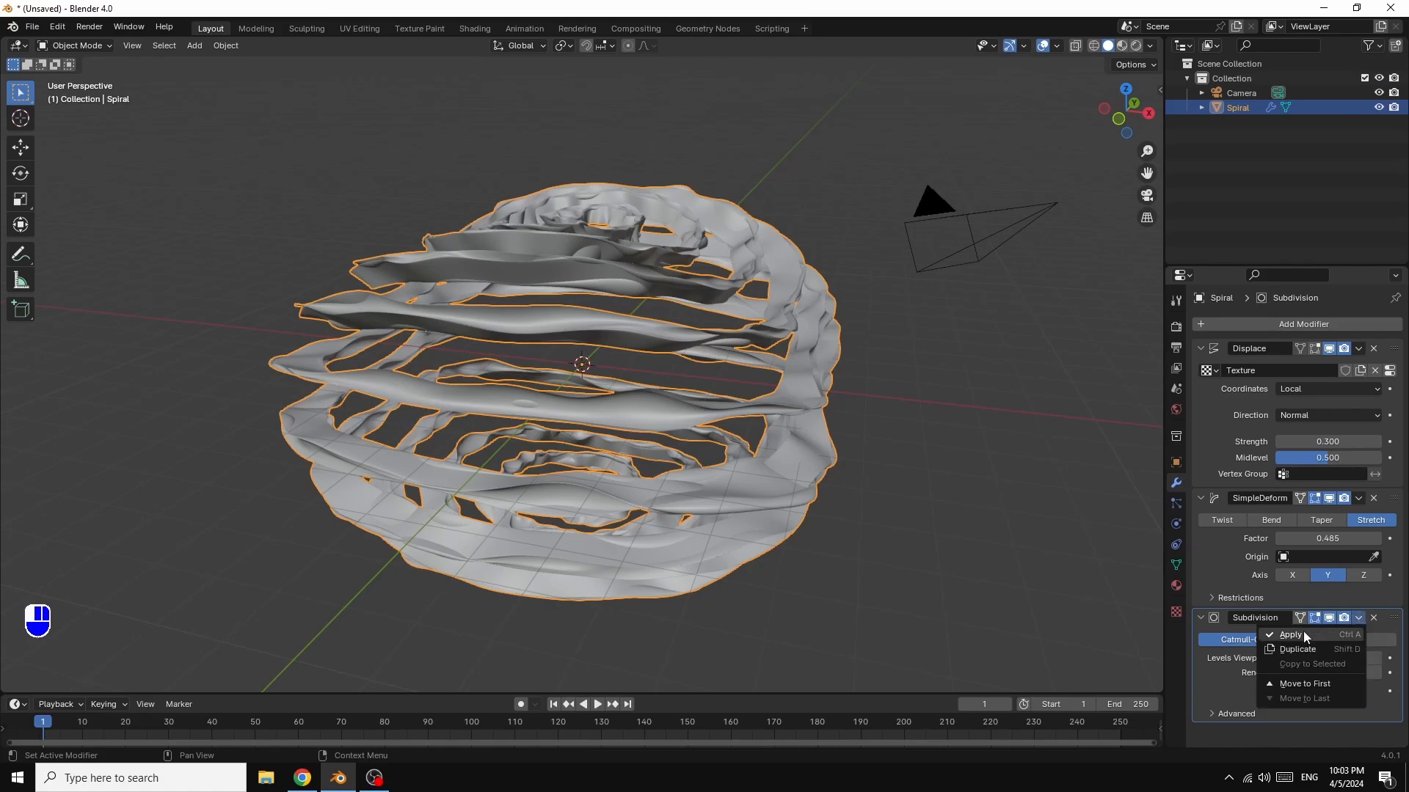
pyautogui.click(1297, 637)
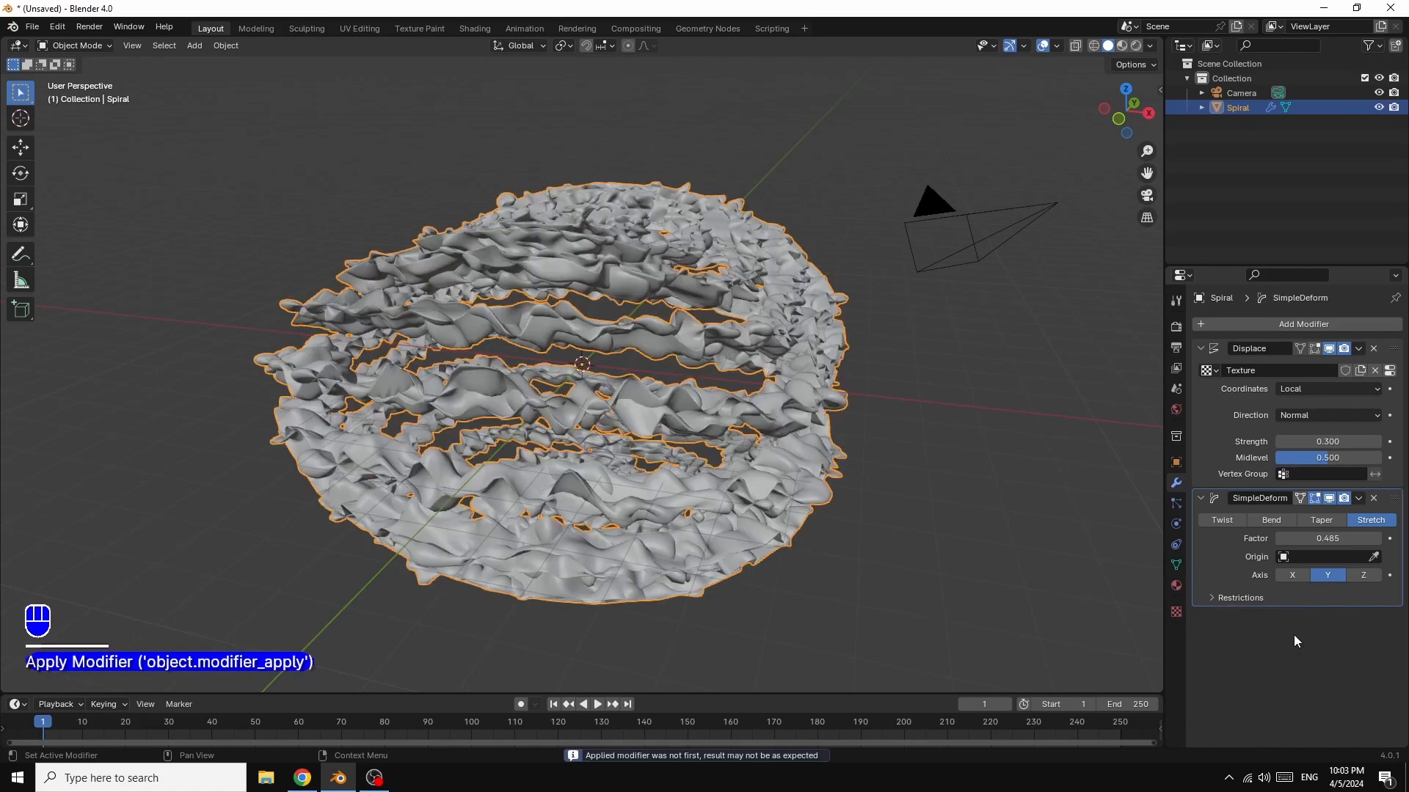
# - Shade the spiral smooth and add a Smooth modifier with a repeat of 5
pyautogui.rightClick(567, 294)
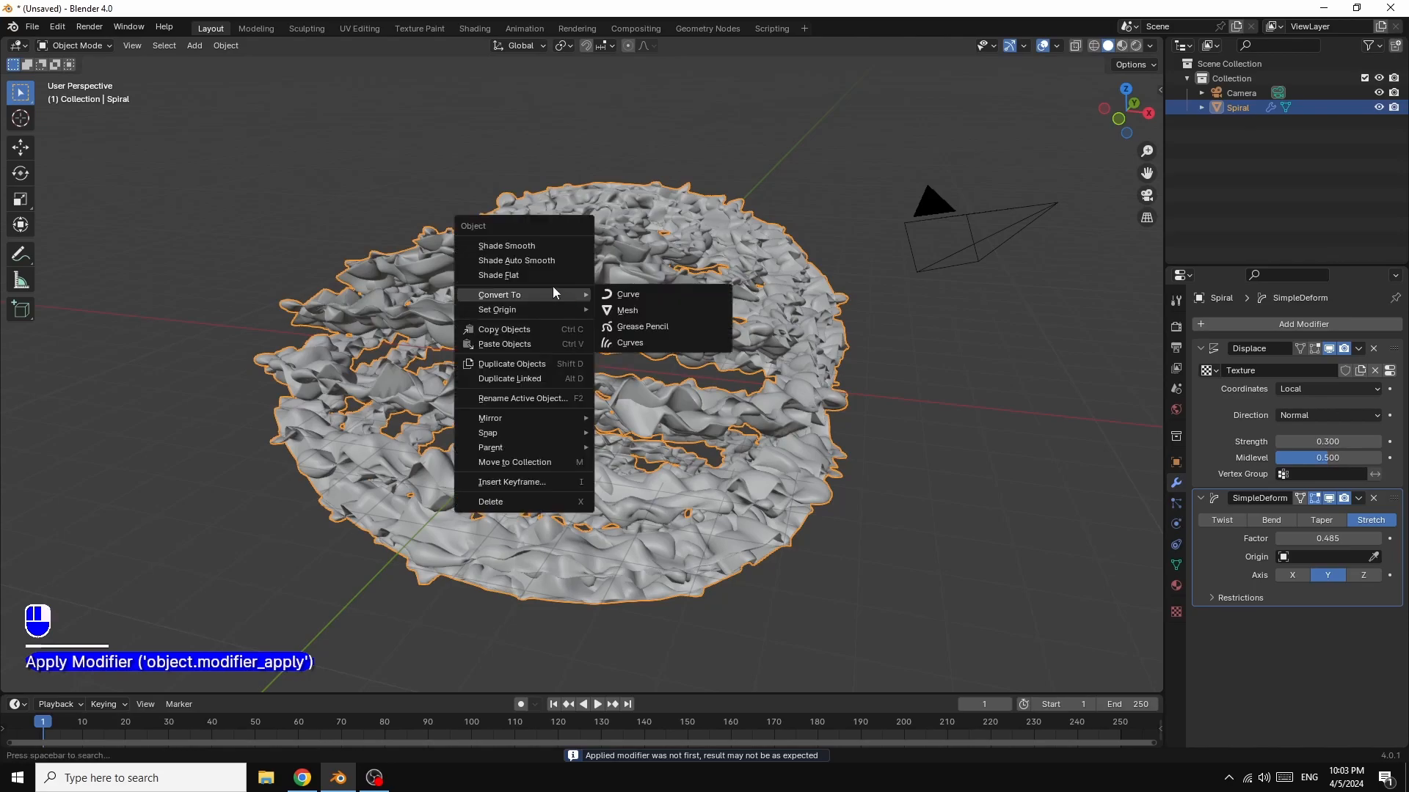
pyautogui.click(527, 248)
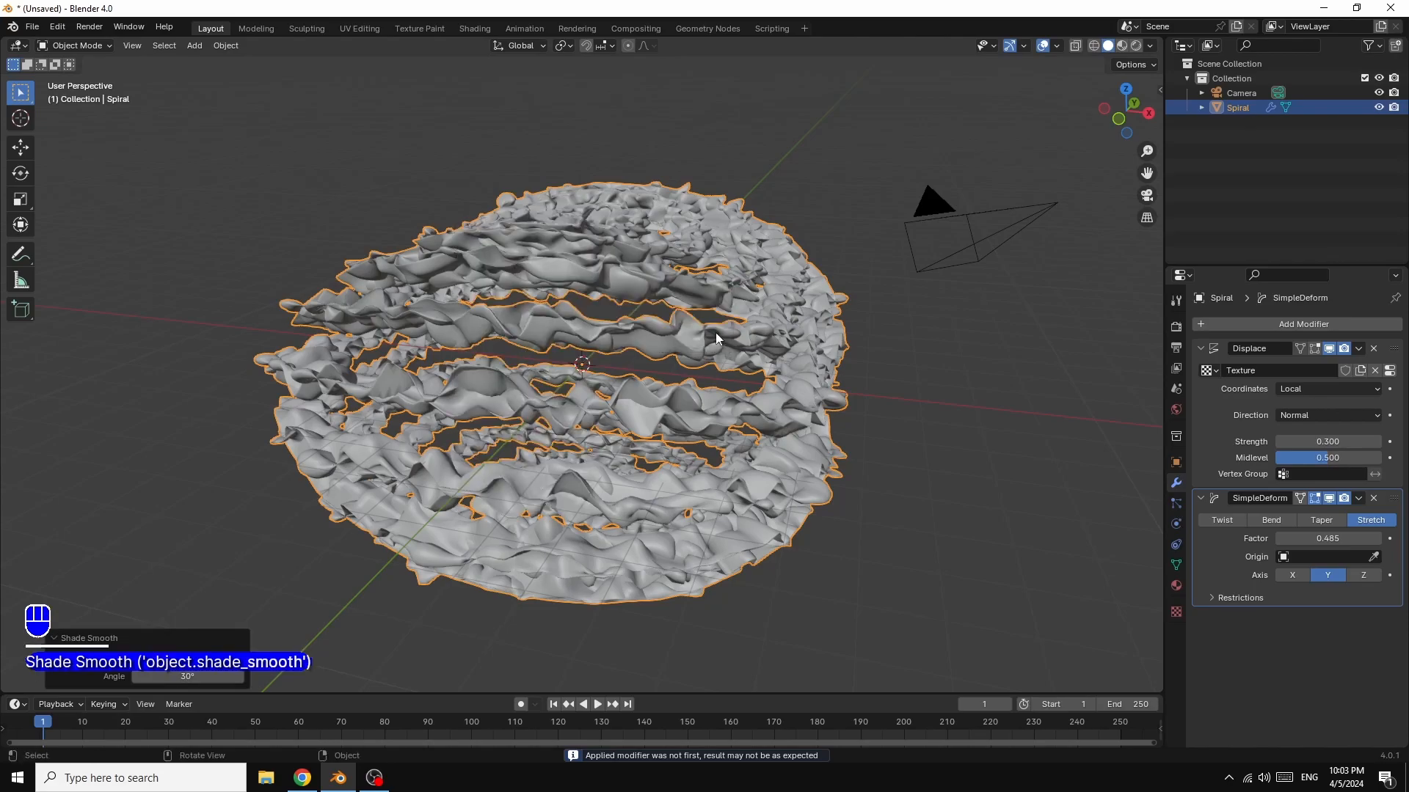
pyautogui.click(1293, 325)
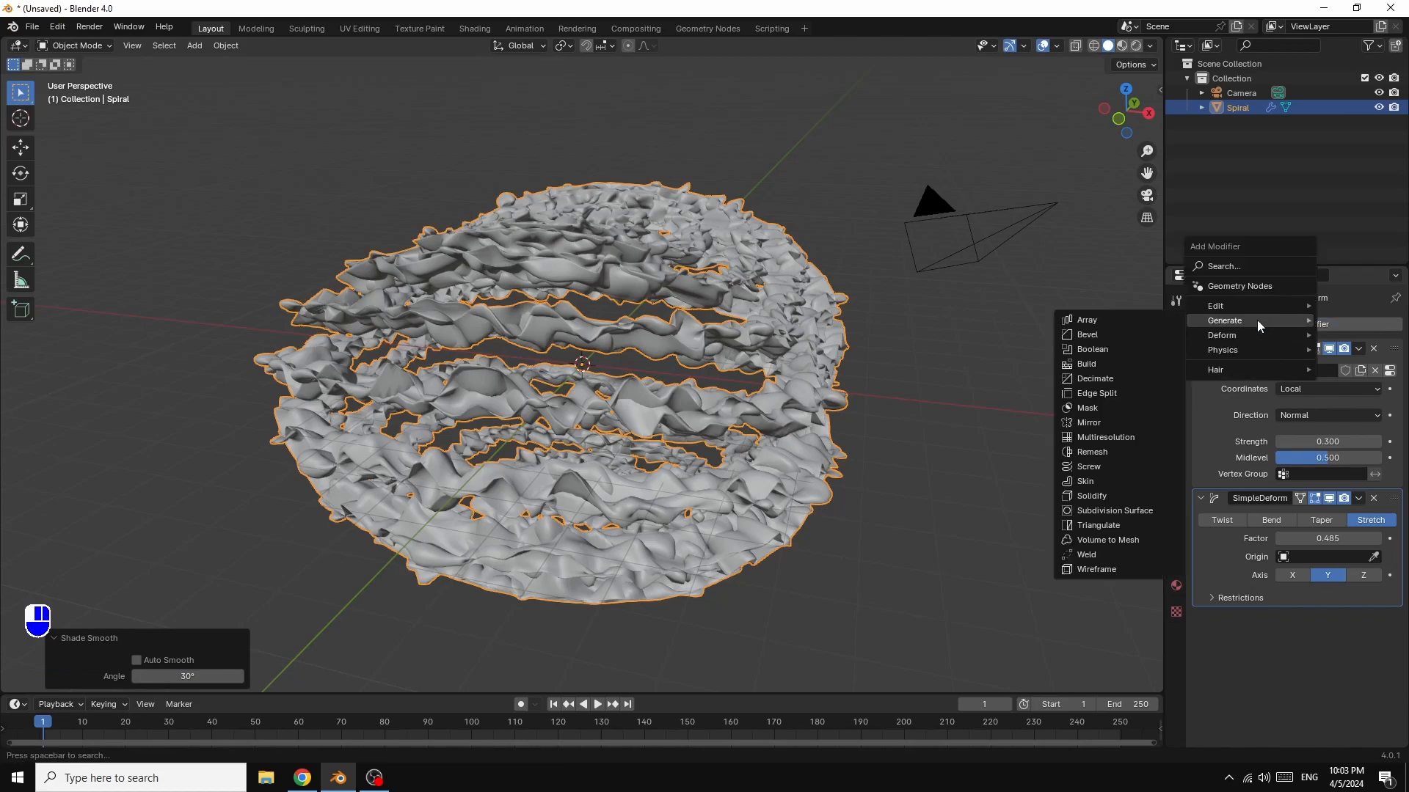
pyautogui.moveTo(1225, 338)
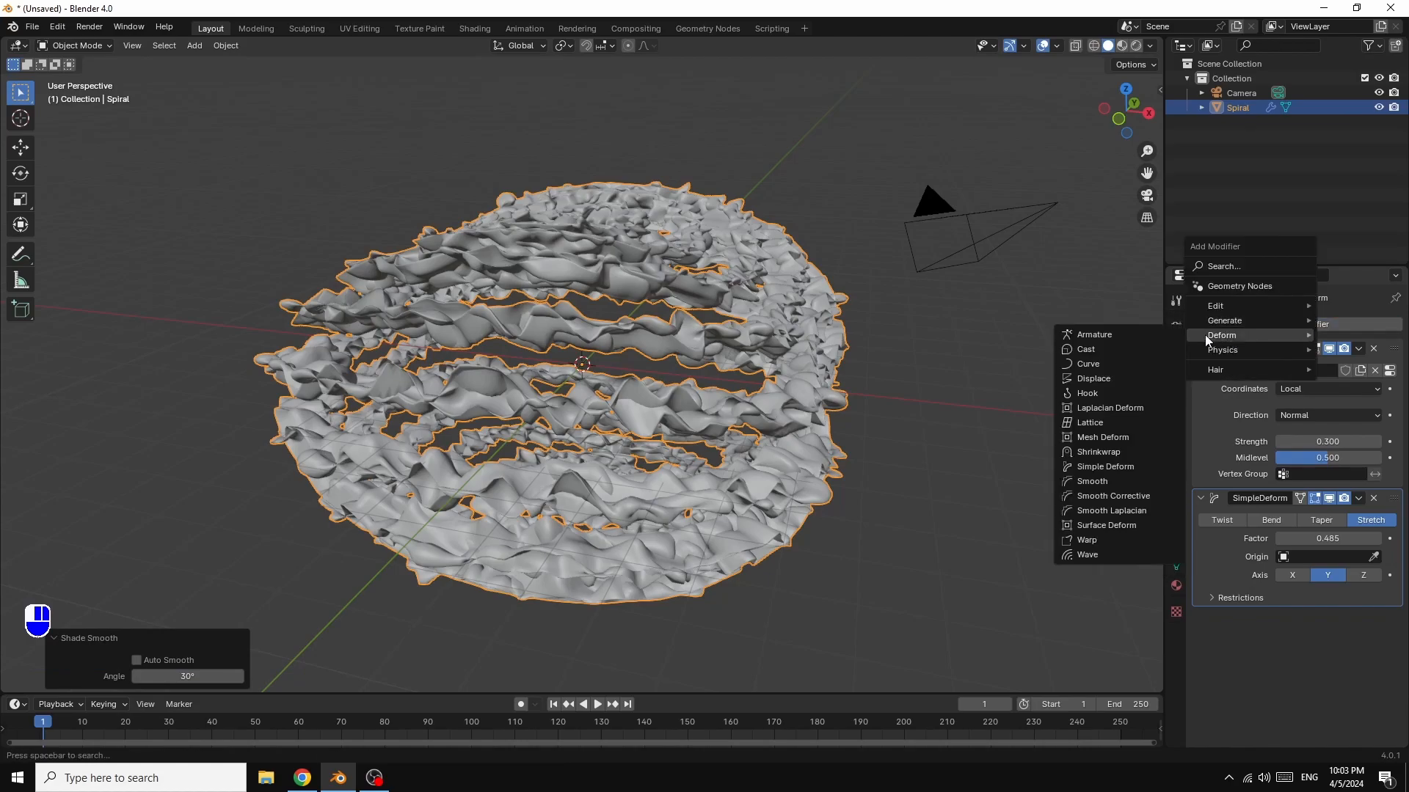
pyautogui.click(1095, 482)
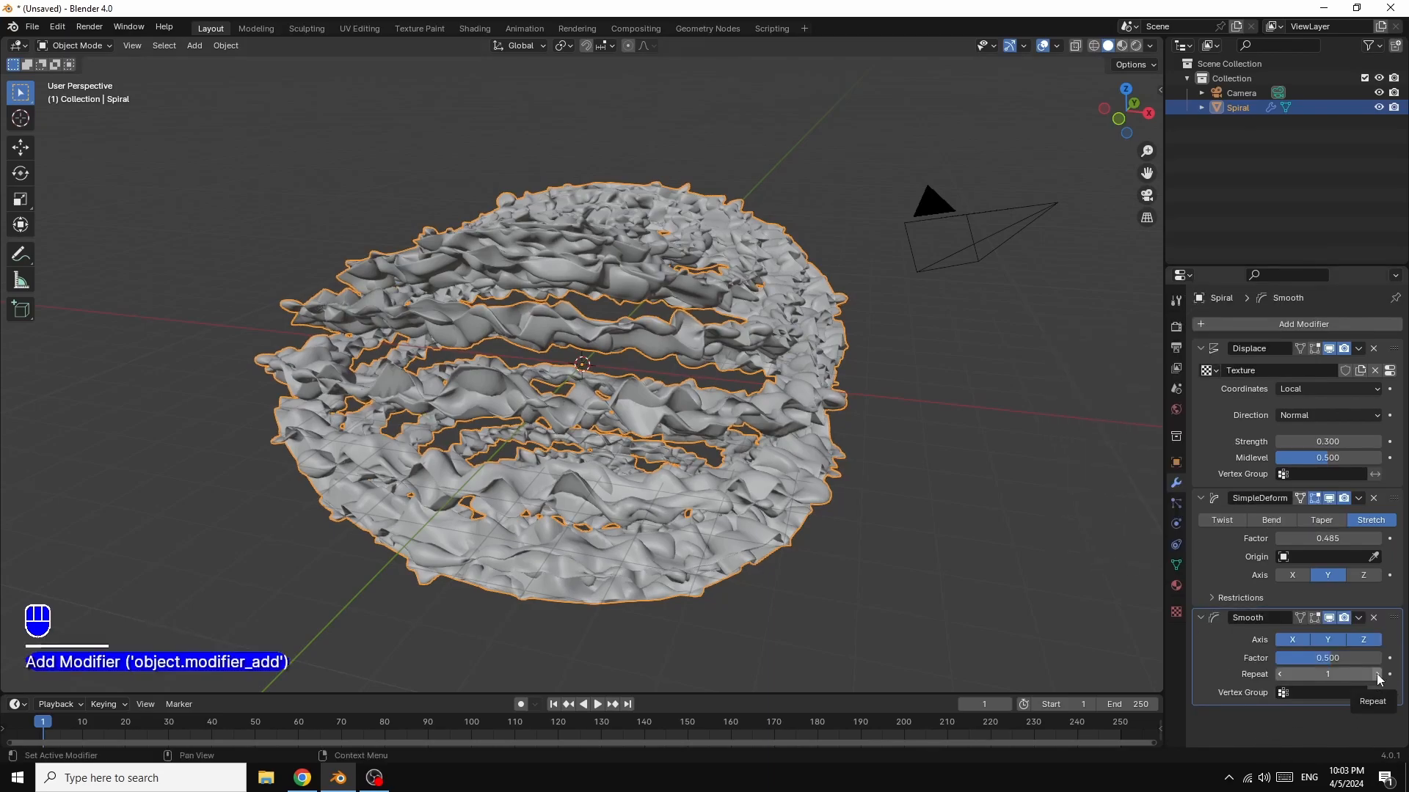
pyautogui.click(1377, 675)
pyautogui.click(1377, 675)
pyautogui.click(1377, 675)
pyautogui.click(1377, 675)
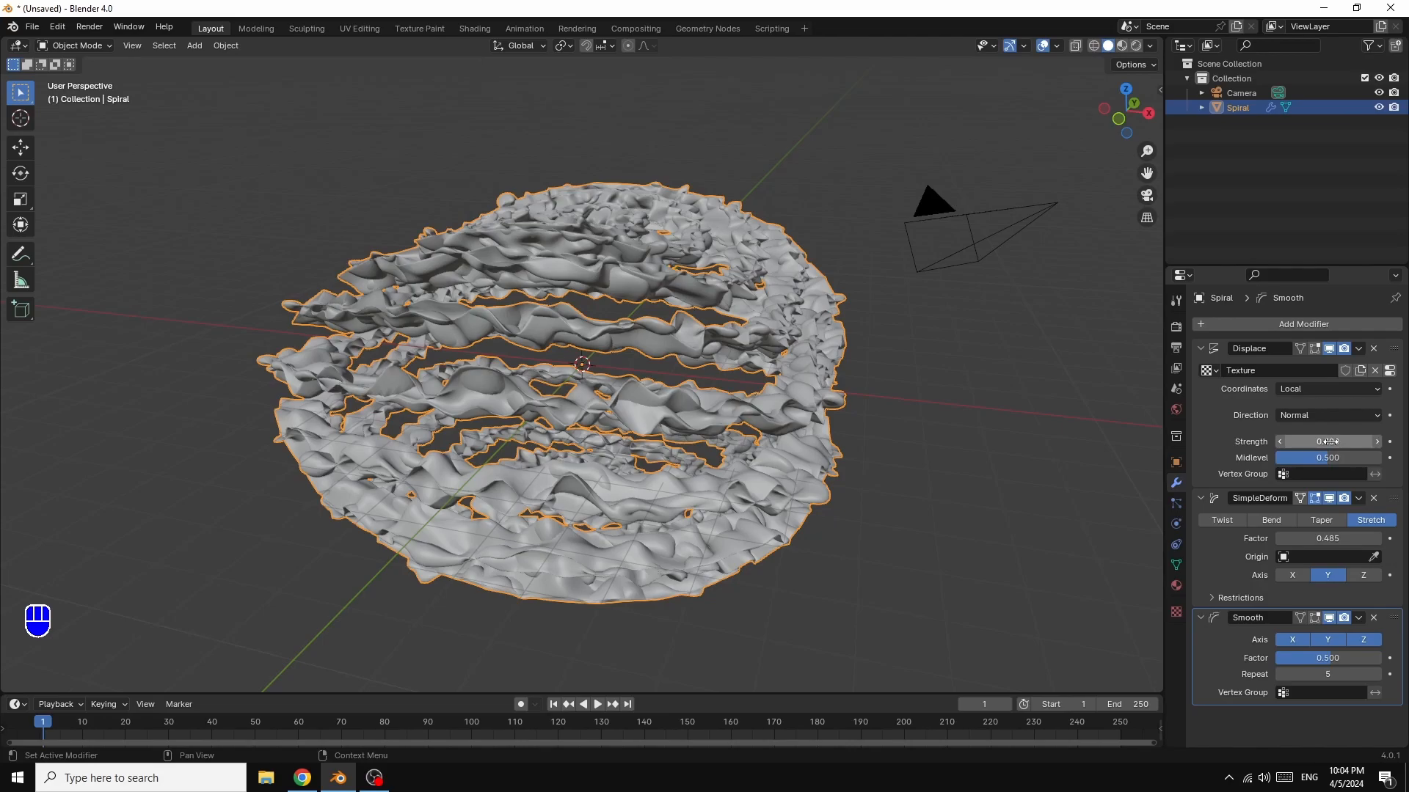
# - Set the Displace strength to -0.3, and keyframe the Simple Deform factor at -1.815 on frame 1
pyautogui.moveTo(1332, 442)
pyautogui.mouseDown()
pyautogui.moveTo(1248, 442)
pyautogui.moveTo(1328, 442)
pyautogui.moveTo(1312, 442)
pyautogui.mouseUp()
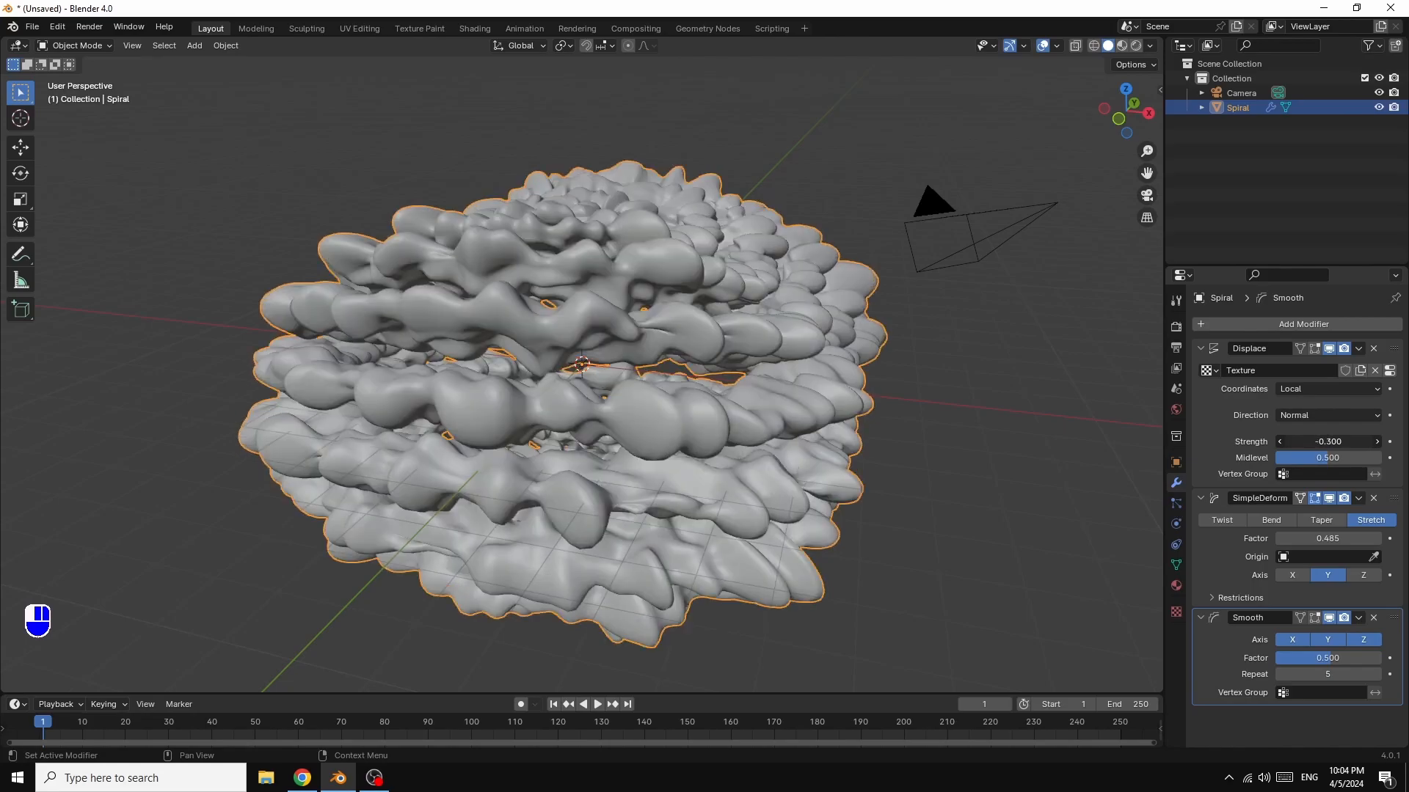
pyautogui.moveTo(1324, 540); pyautogui.dragTo(1262, 540)
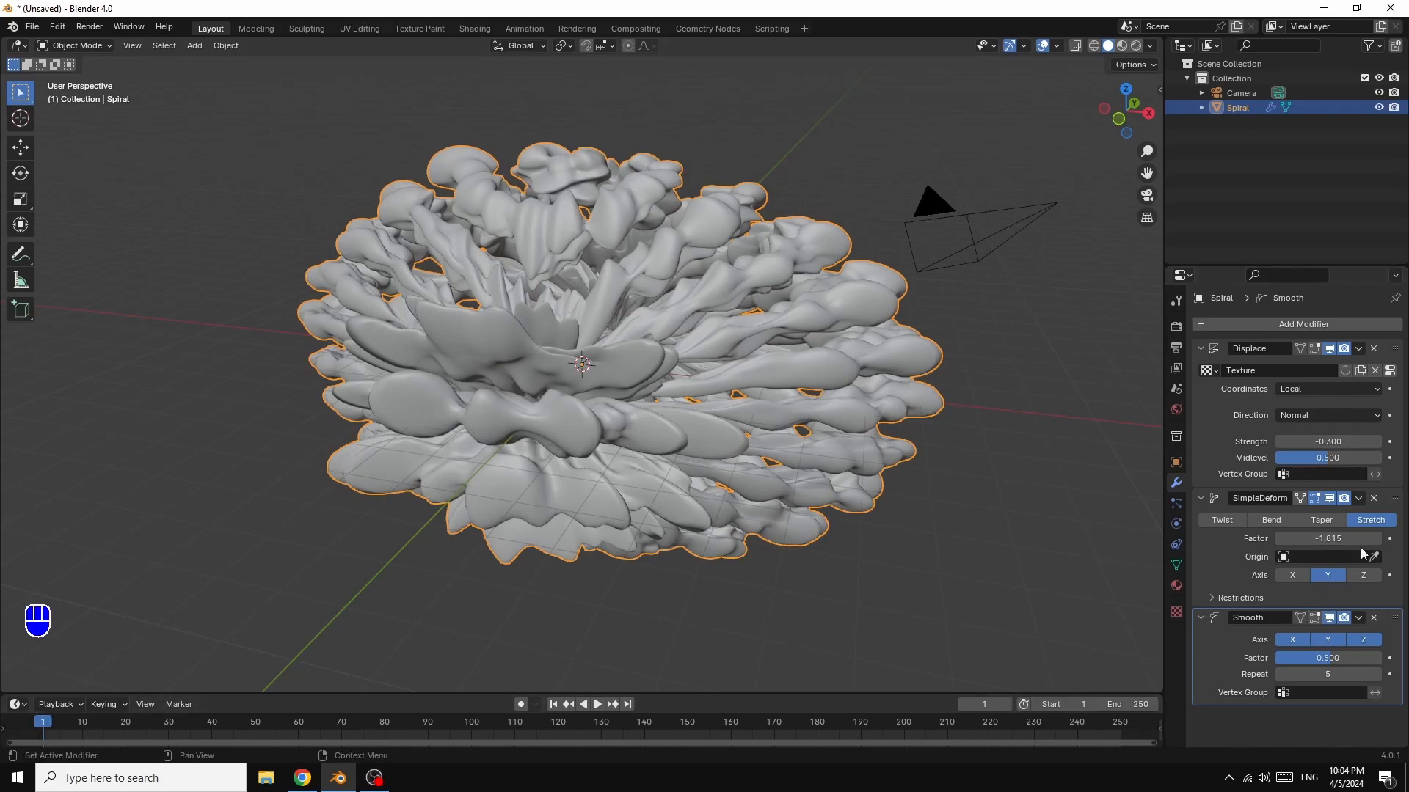
pyautogui.rightClick(1326, 540)
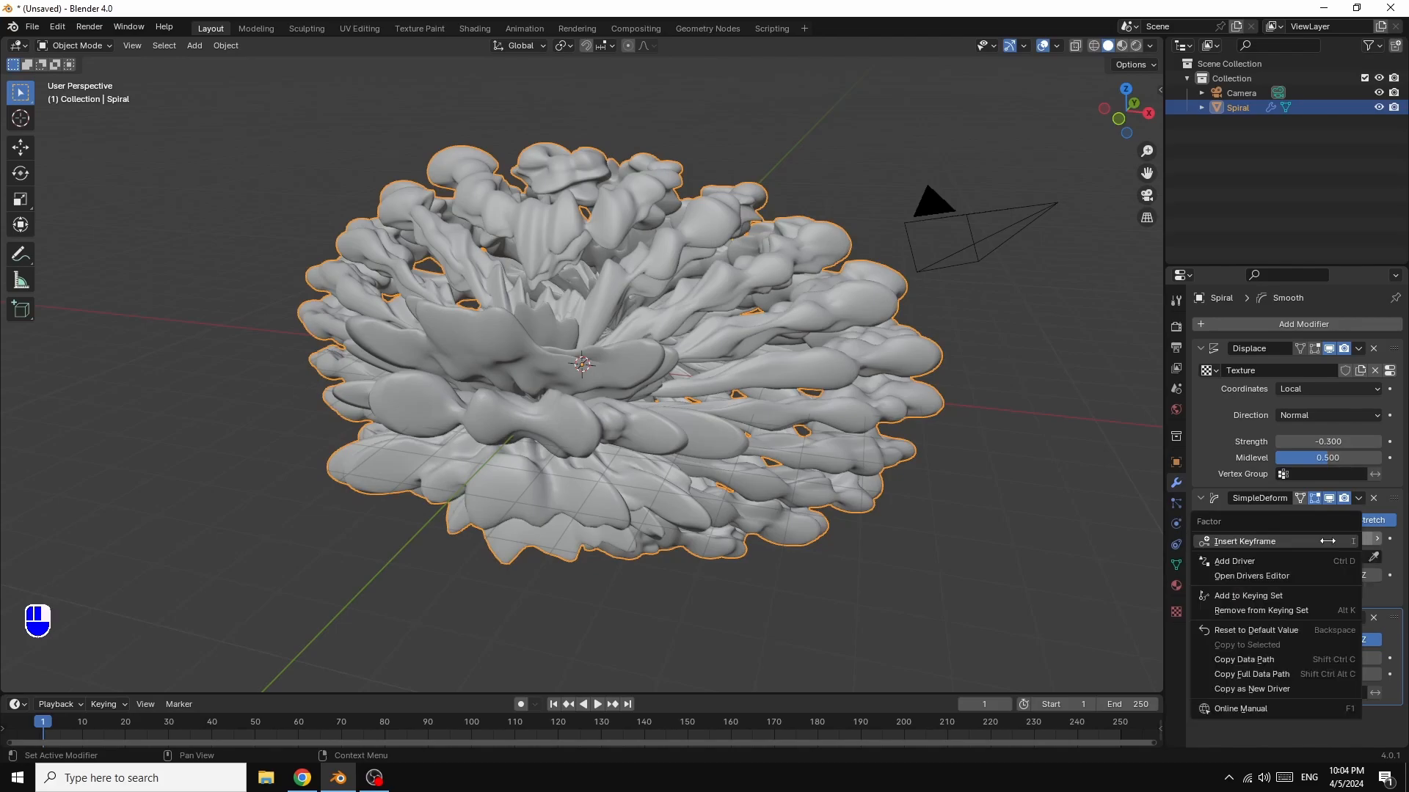
pyautogui.click(1280, 541)
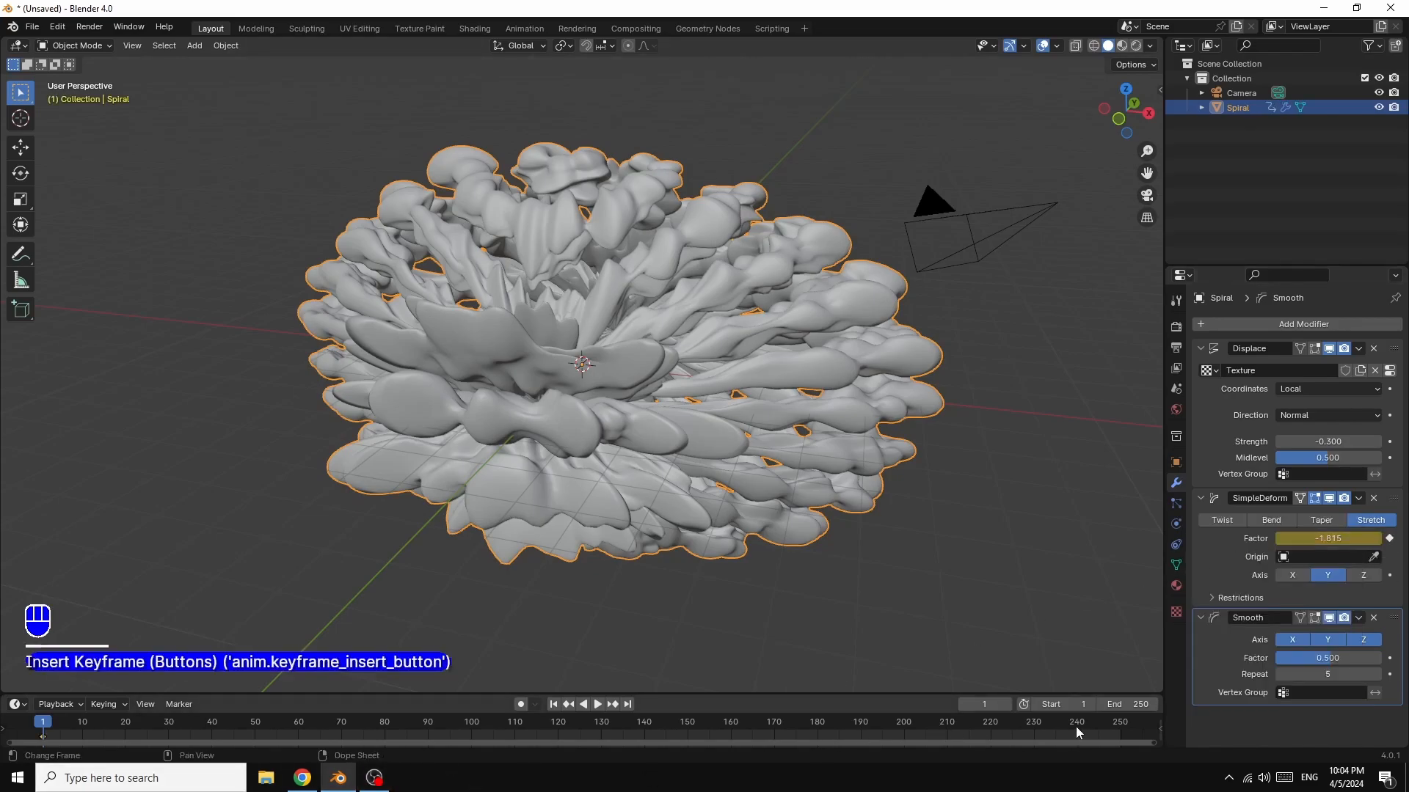
# - Keyframe the Simple Deform factor at 0.845 on the last frame, 250
pyautogui.click(627, 704)
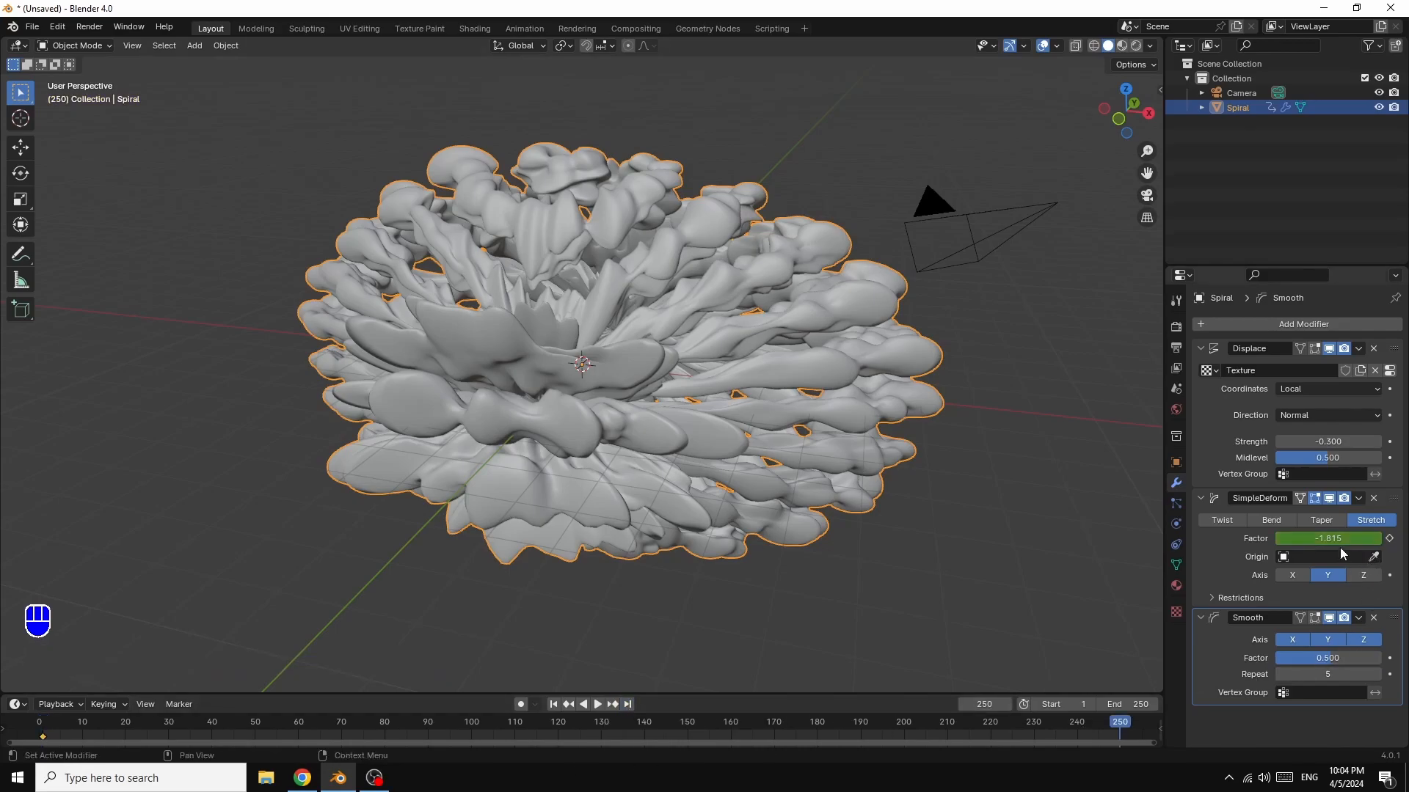
pyautogui.moveTo(1327, 539); pyautogui.dragTo(1405, 539)
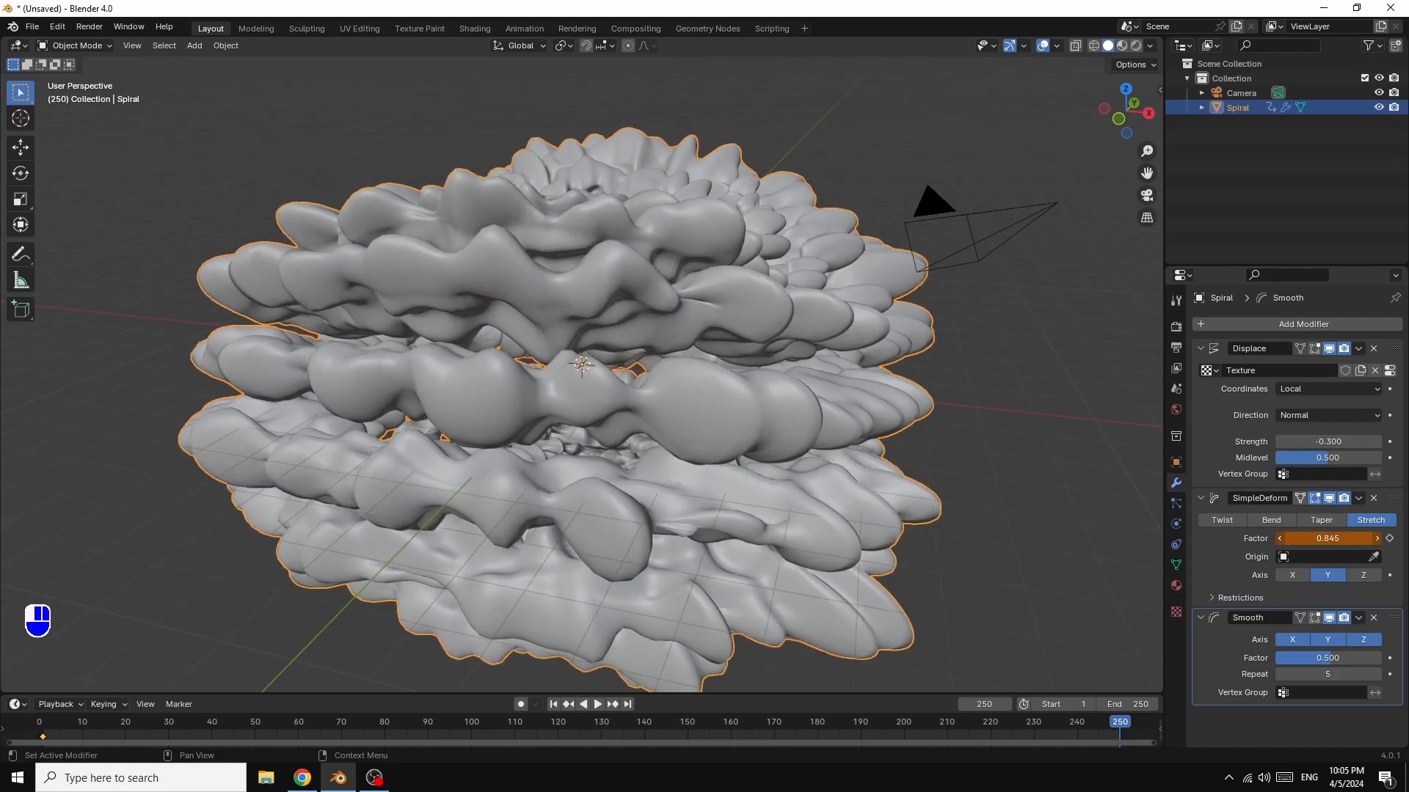
pyautogui.rightClick(1326, 539)
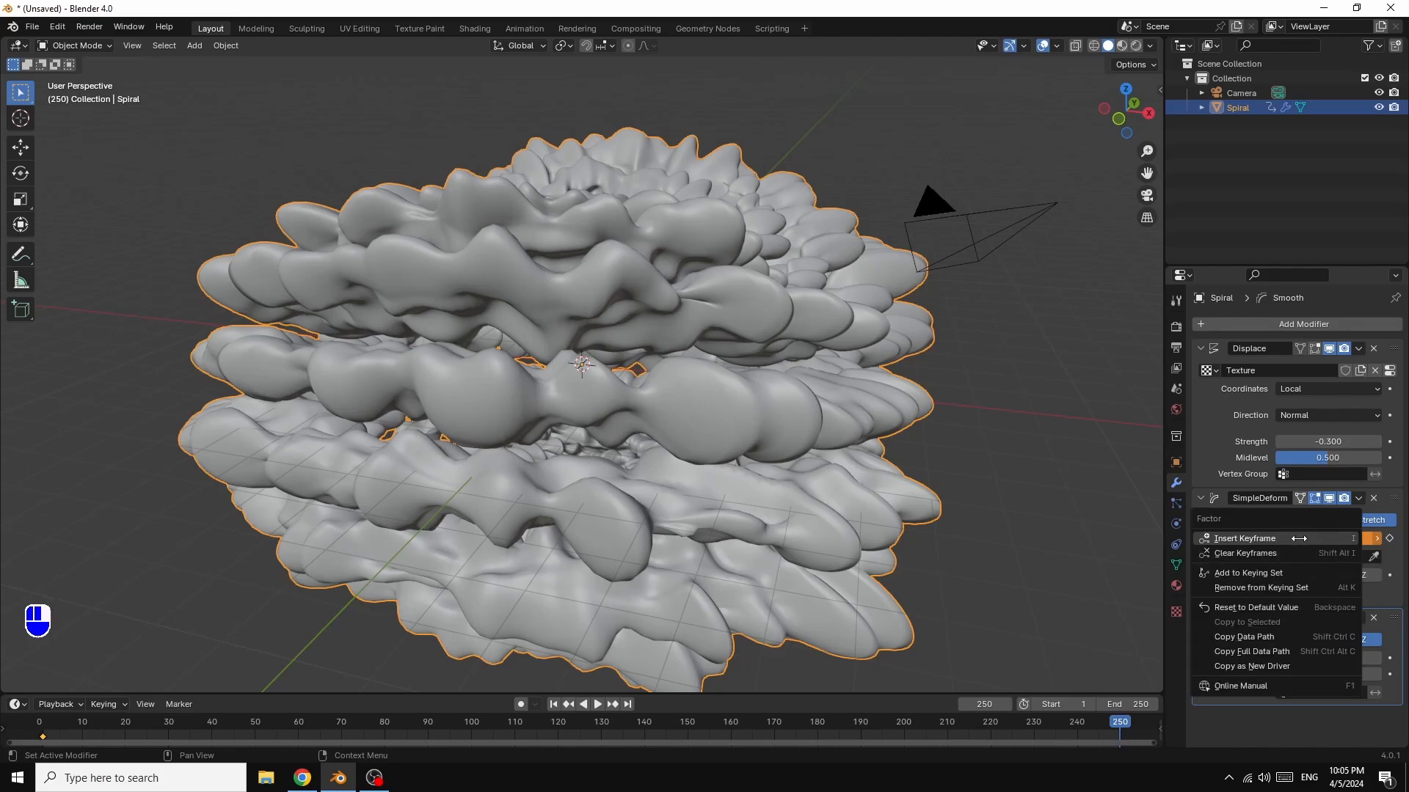
pyautogui.click(1298, 539)
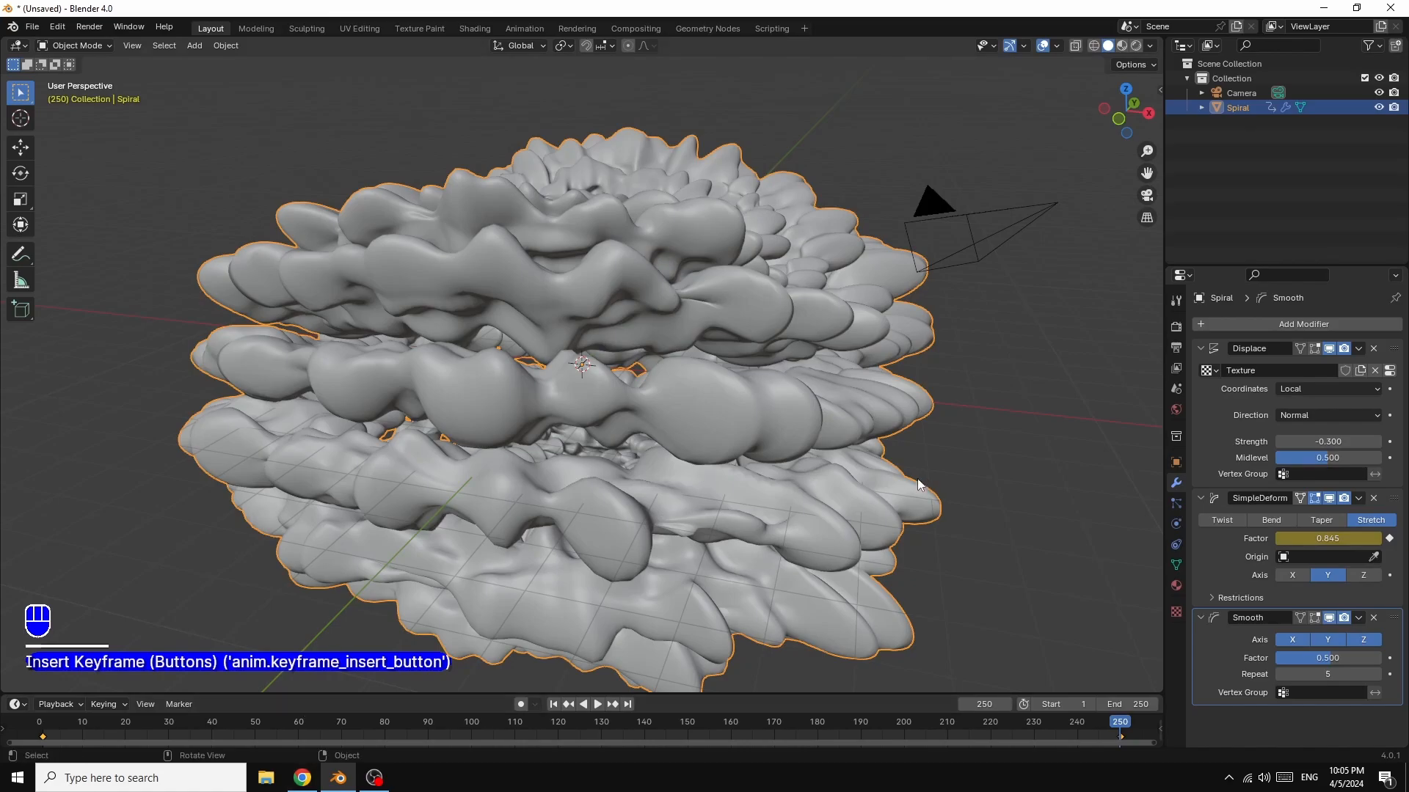
# - Return to frame 1 and keyframe the Displace modifier's strength at -0.16
pyautogui.click(554, 704)
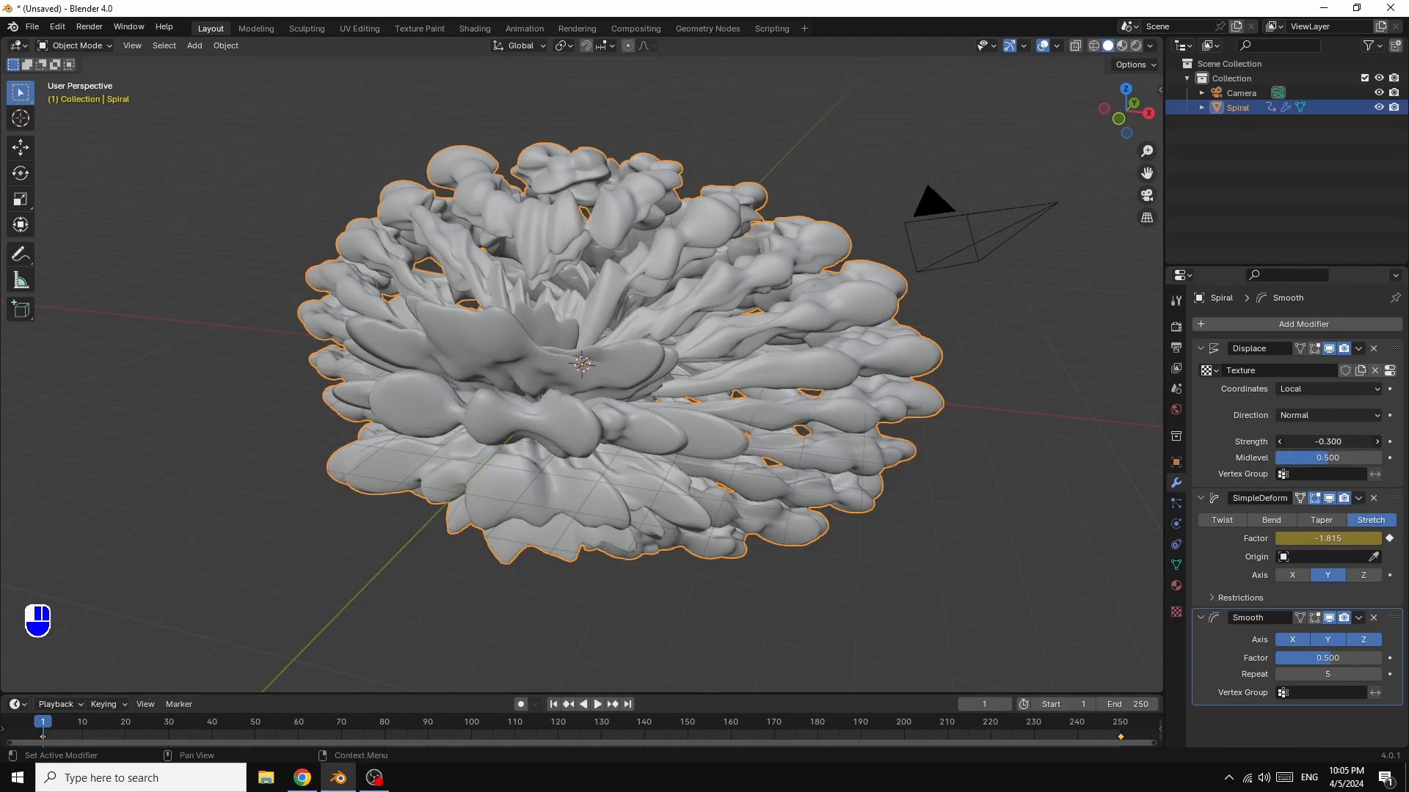
pyautogui.moveTo(1328, 441)
pyautogui.keyDown('shift'); pyautogui.mouseDown()
pyautogui.moveTo(1365, 441)
pyautogui.moveTo(1347, 441)
pyautogui.mouseUp(); pyautogui.keyUp('shift')
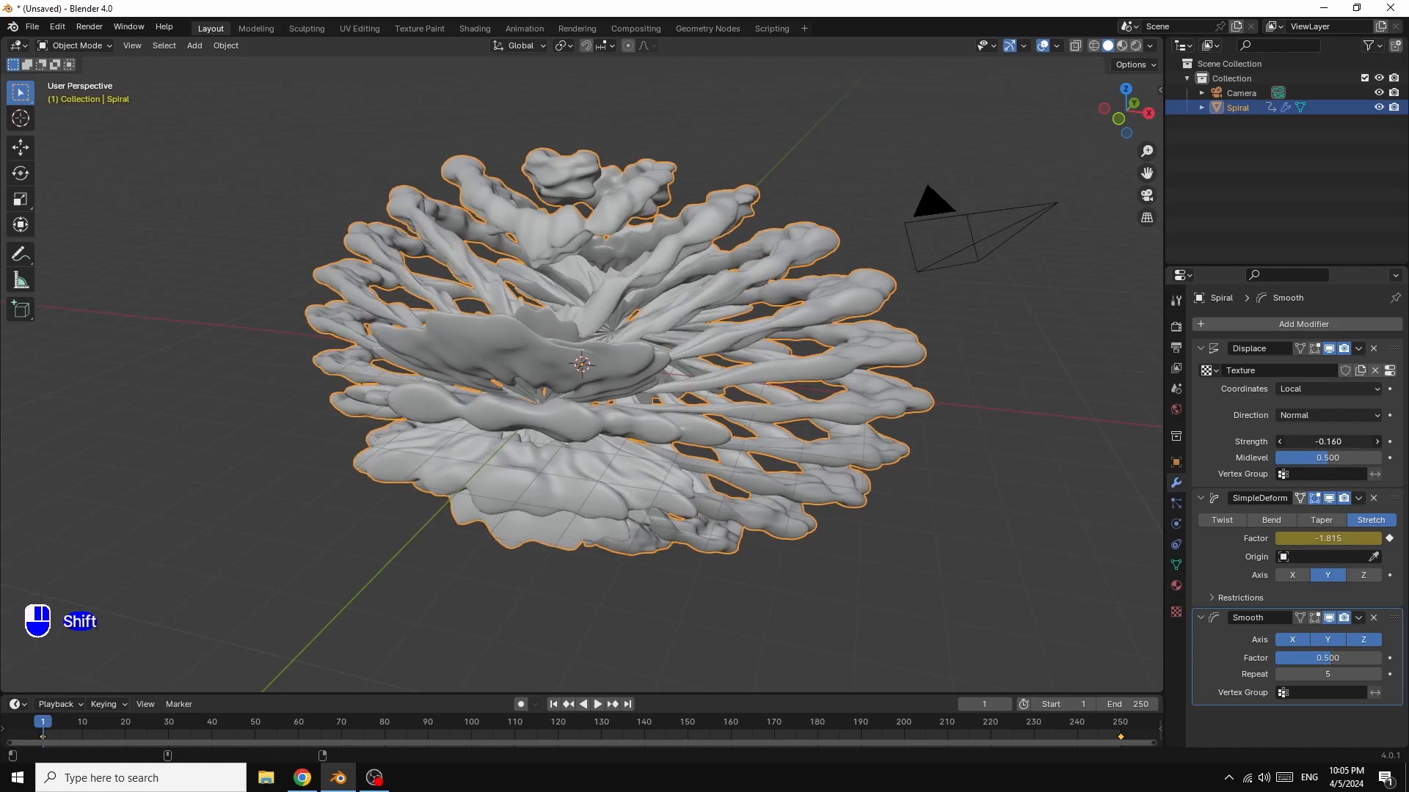
pyautogui.rightClick(1328, 442)
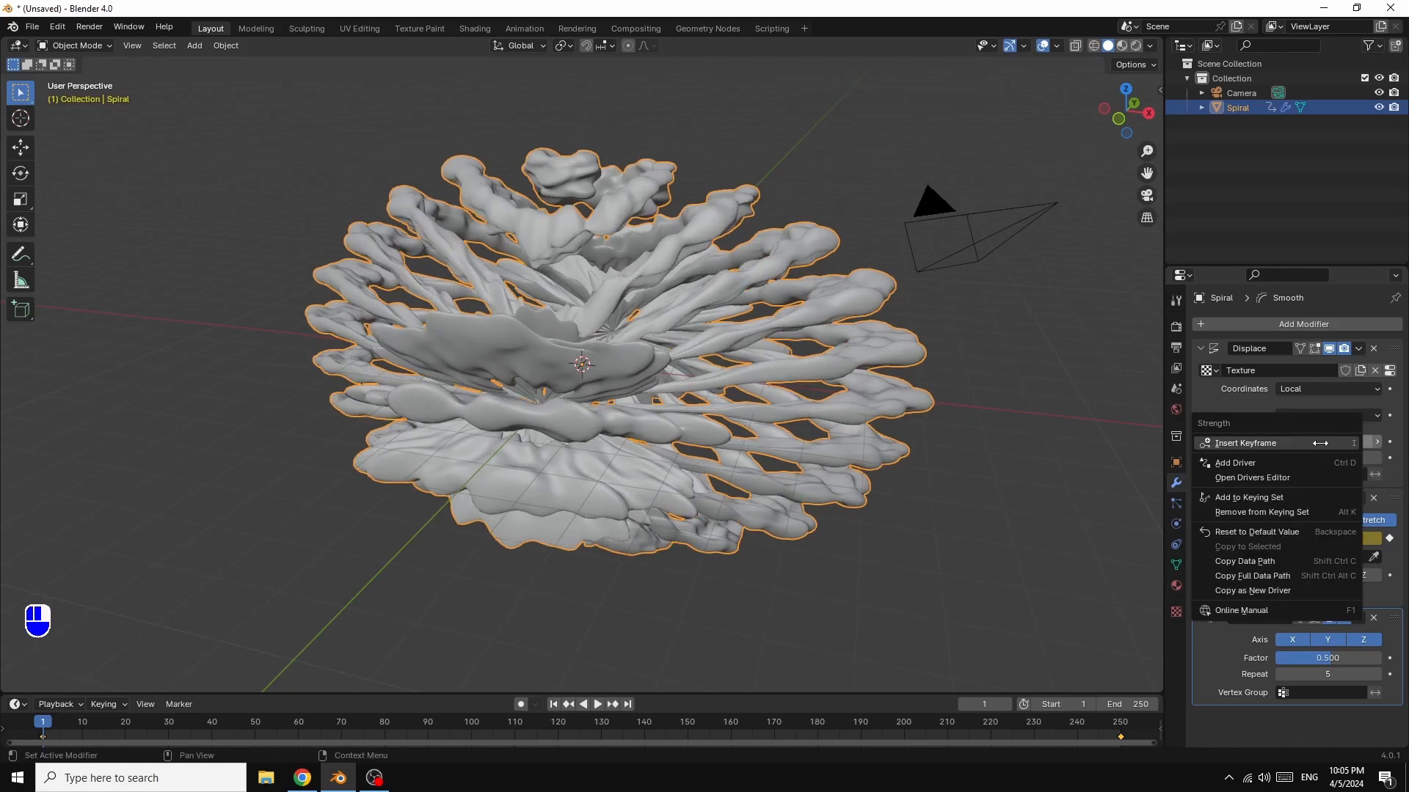
pyautogui.click(1273, 443)
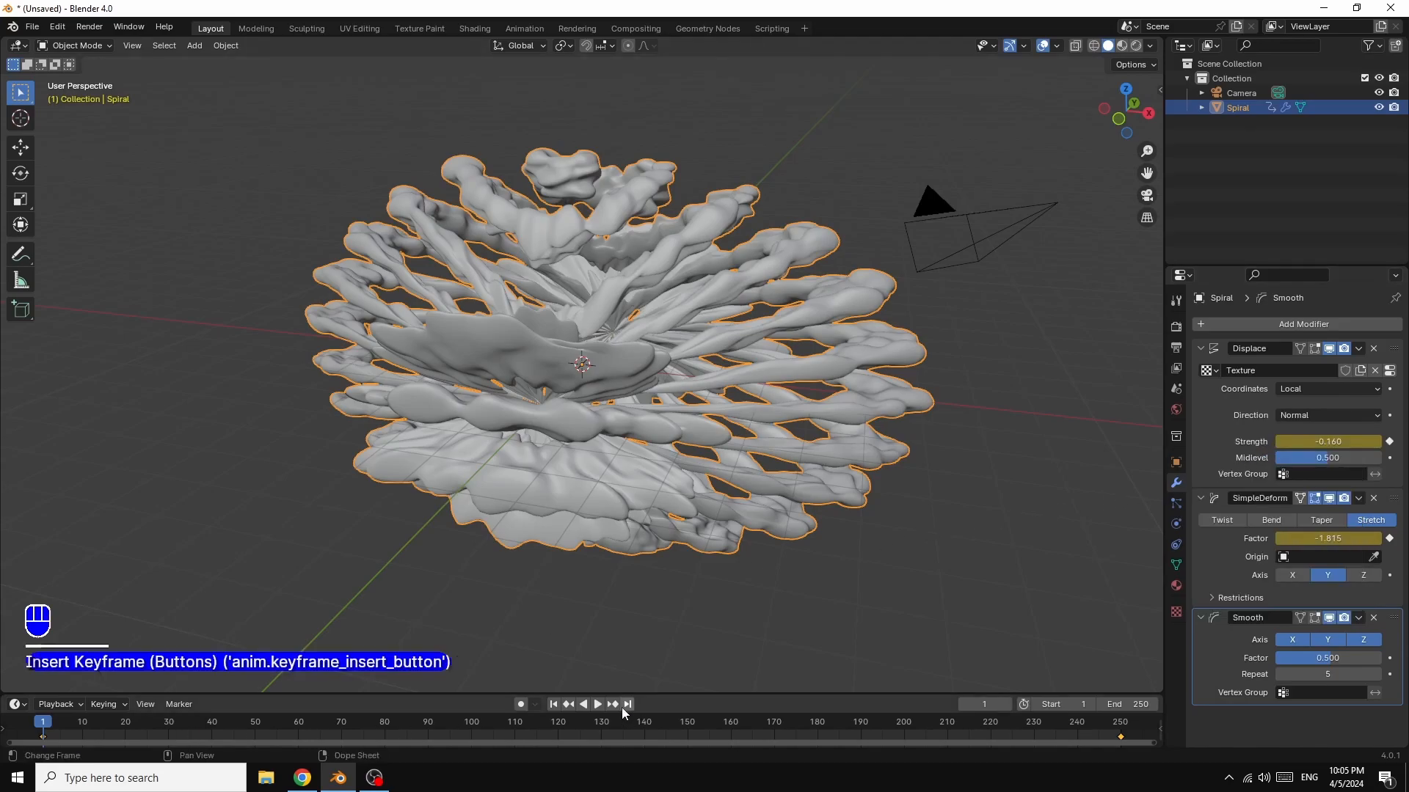
# - Keyframe the Displace modifier's strength at 0.4 on the last frame, 250
pyautogui.click(628, 705)
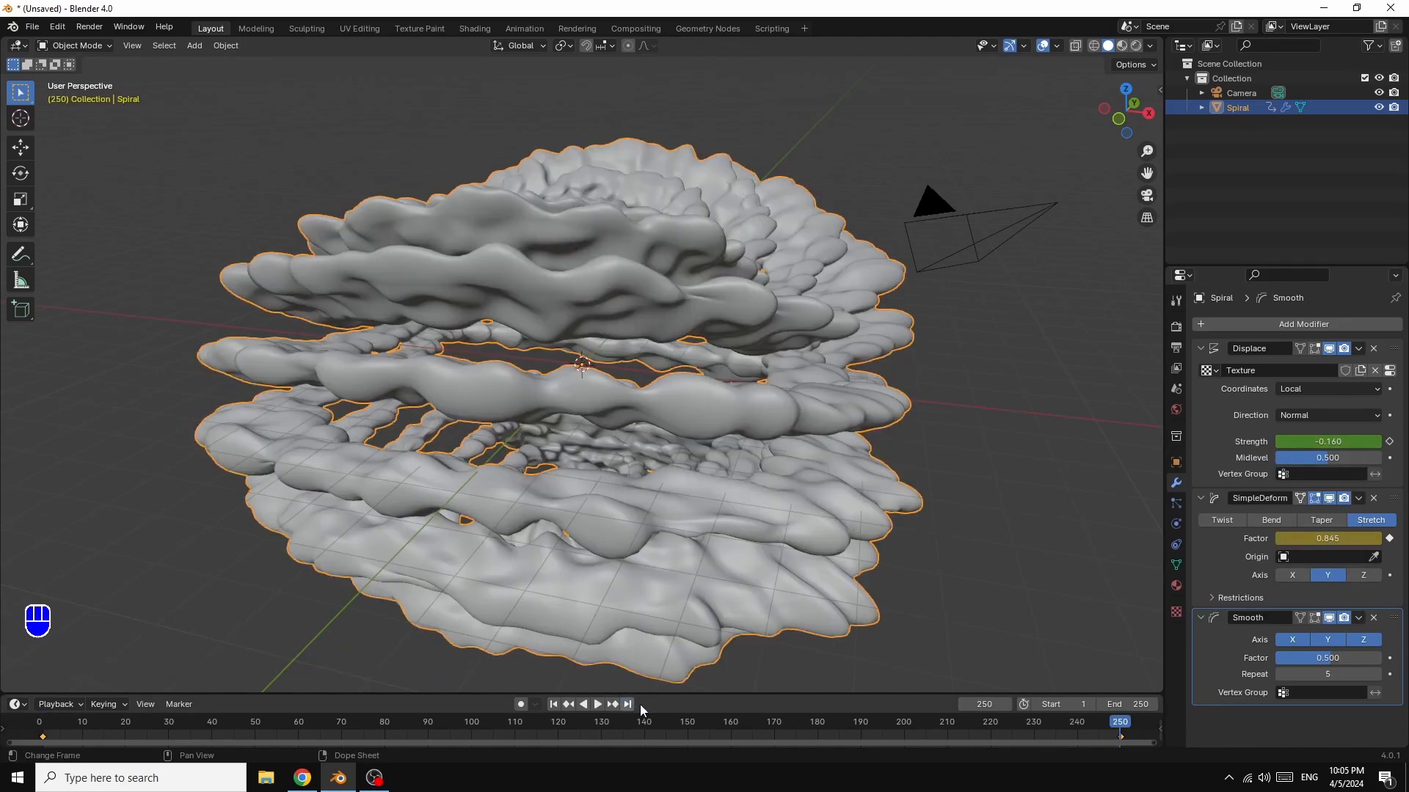
pyautogui.keyDown('shift'); pyautogui.moveTo(1330, 443); pyautogui.dragTo(1405, 443); pyautogui.keyUp('shift')
pyautogui.rightClick(1328, 441)
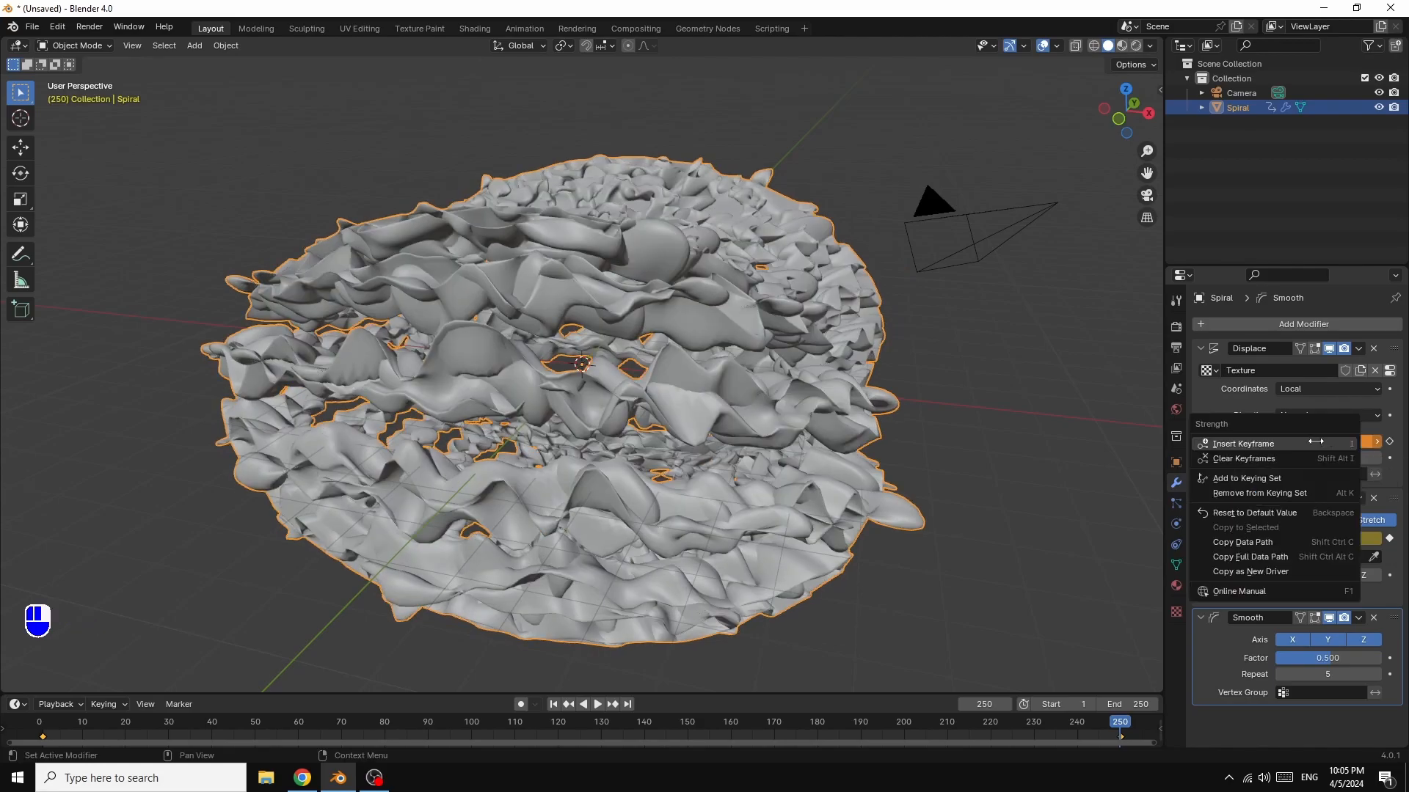
pyautogui.click(1292, 443)
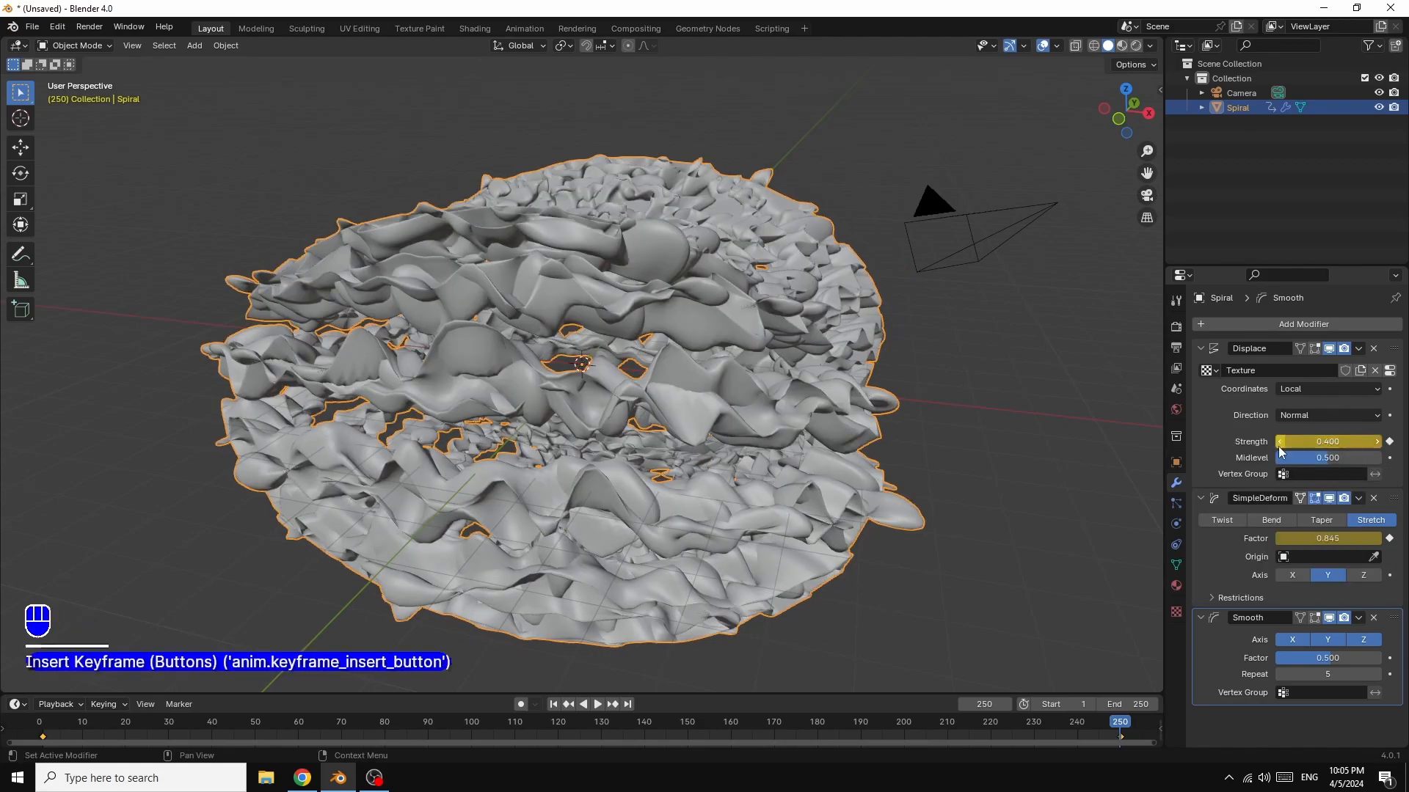
# - Play the animation from frame 1 to preview the deformation, and stop it back at the start
pyautogui.click(553, 704)
pyautogui.click(597, 704)
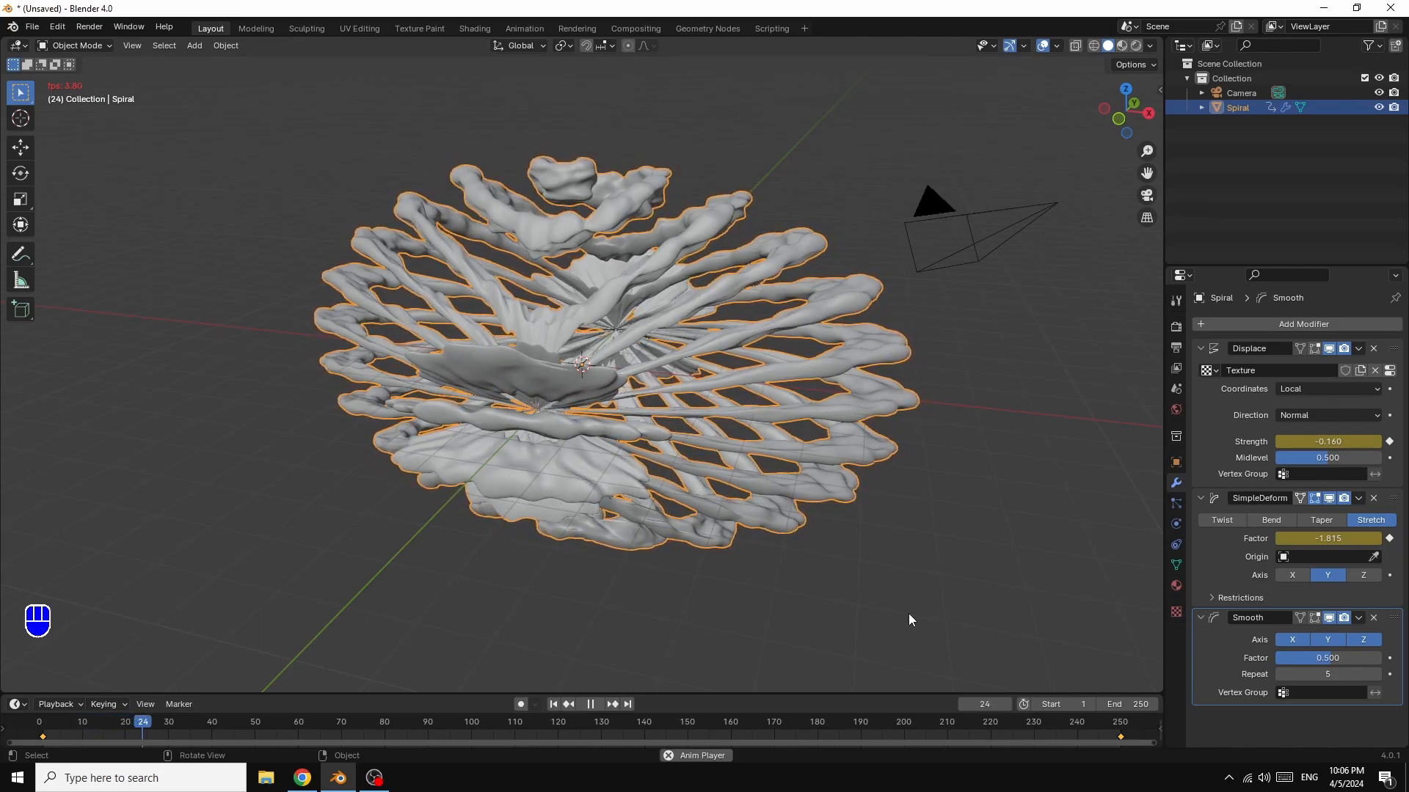
pyautogui.press('Escape')
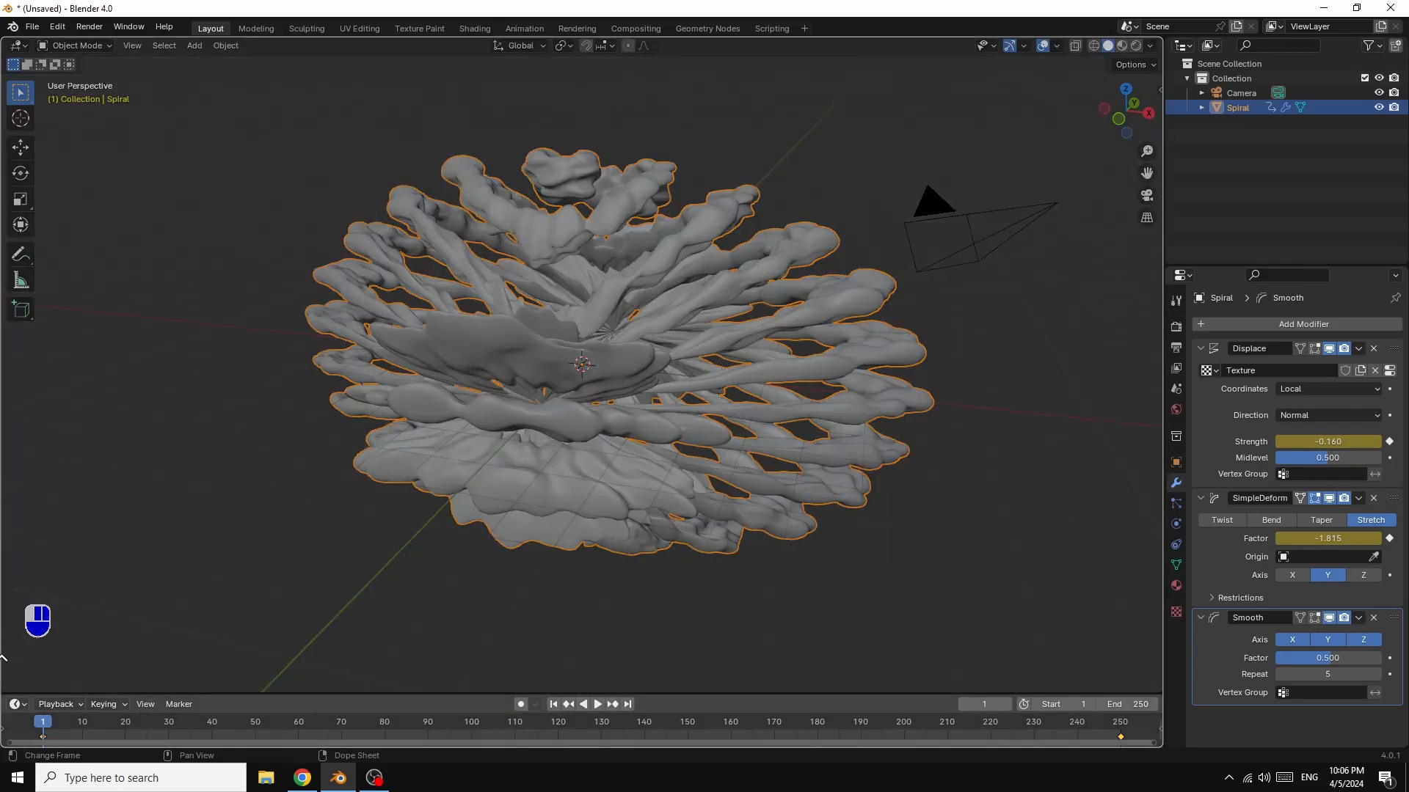
# - Collapse the timeline area, split the 3D viewport horizontally, and make the lower area a Shader Editor without its sidebar
pyautogui.moveTo(3, 657); pyautogui.dragTo(4, 699)
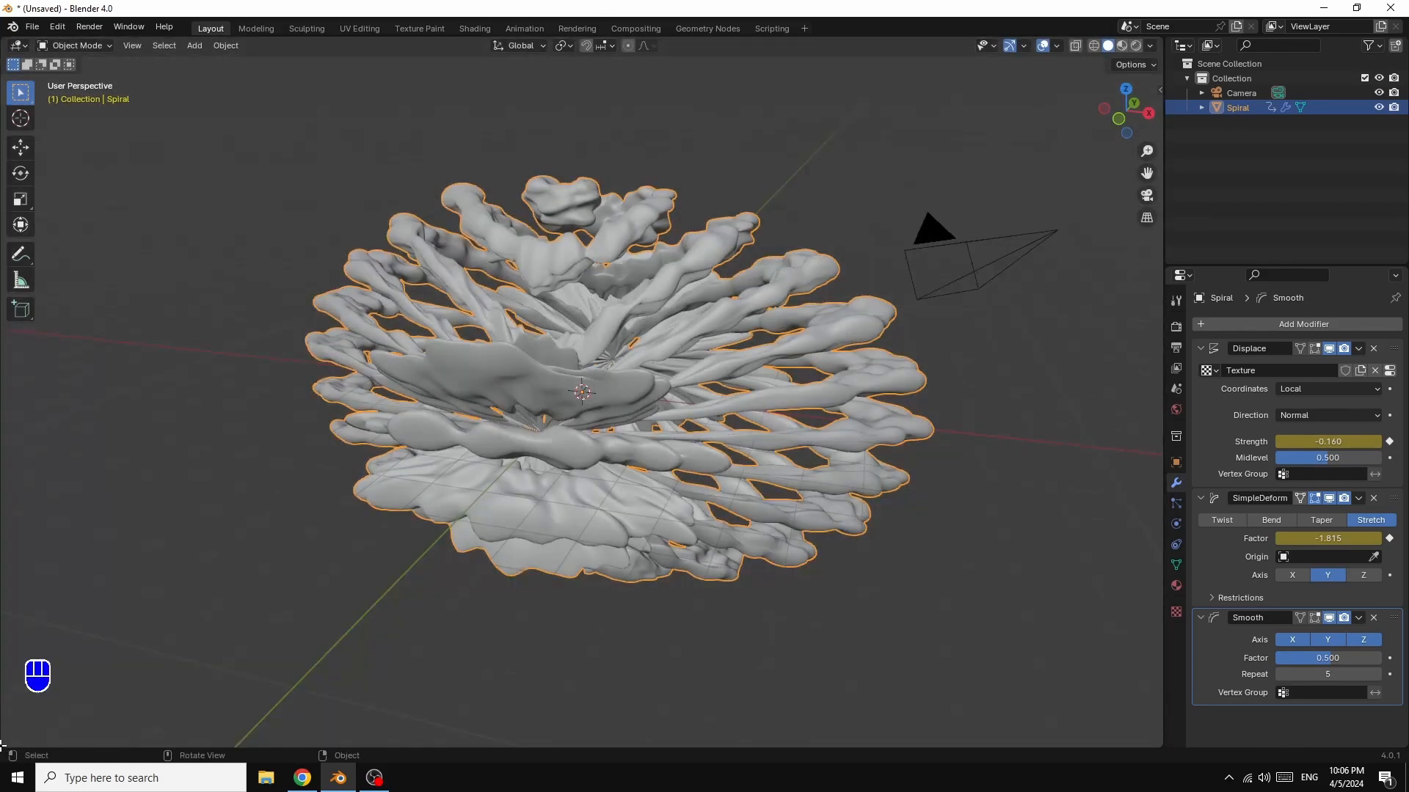
pyautogui.moveTo(4, 748); pyautogui.dragTo(8, 515)
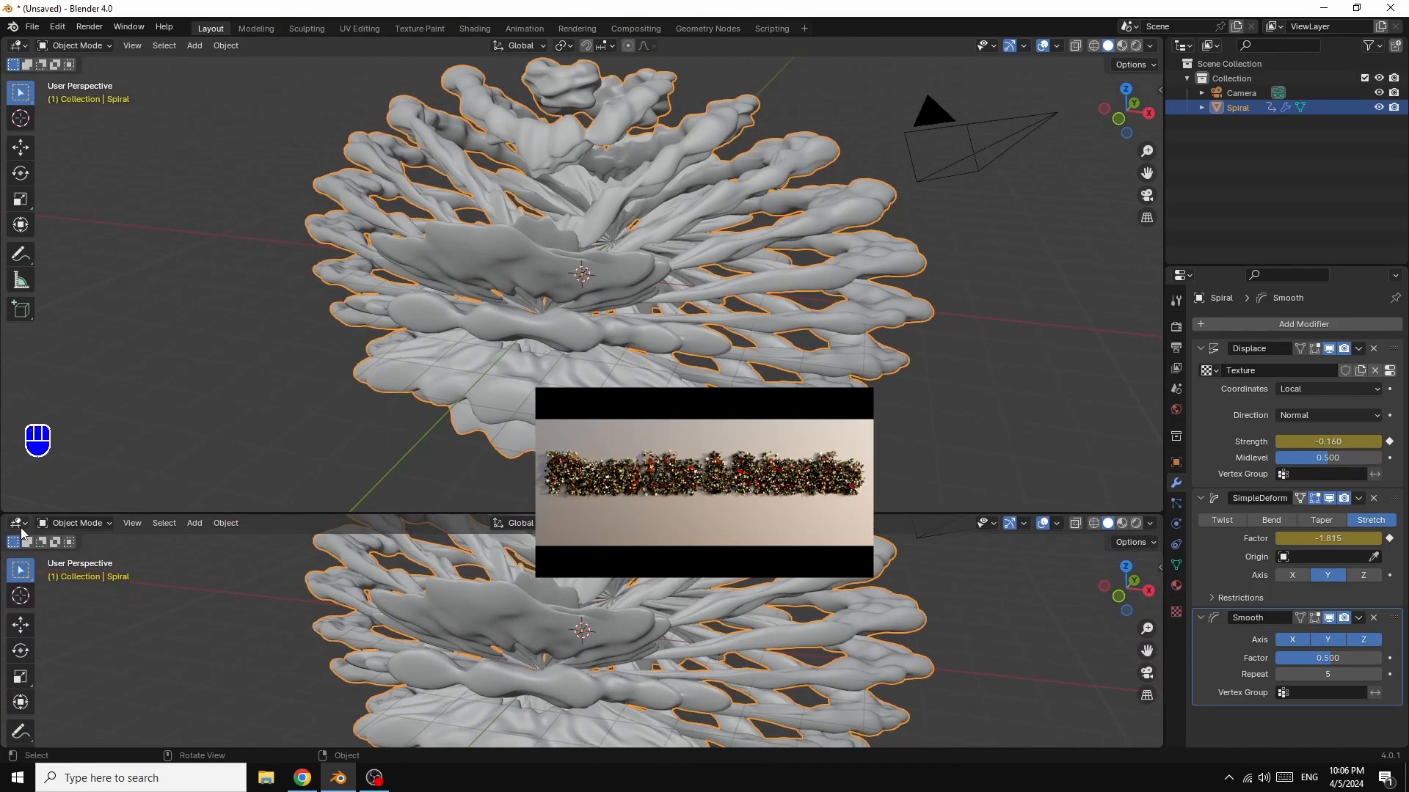
pyautogui.click(26, 522)
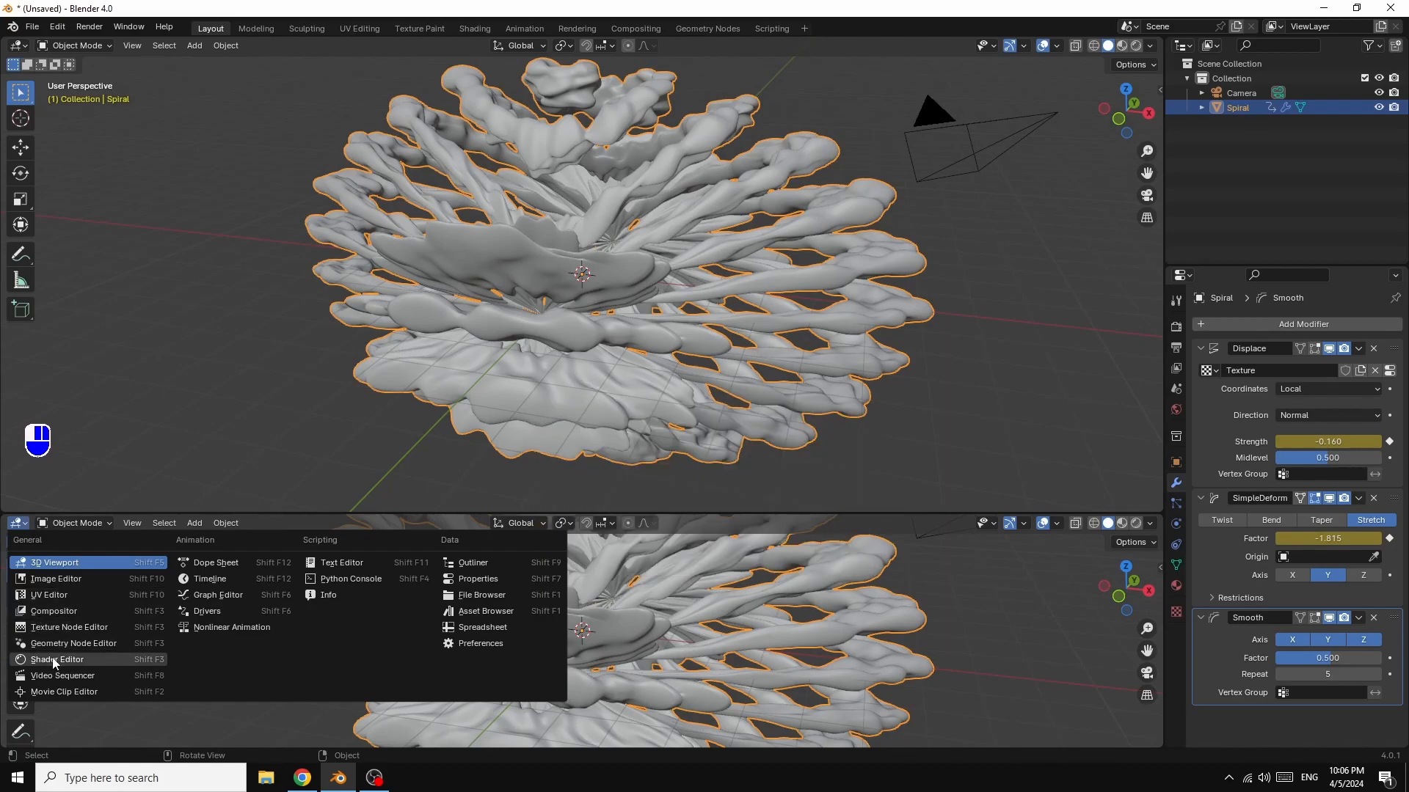
pyautogui.click(53, 660)
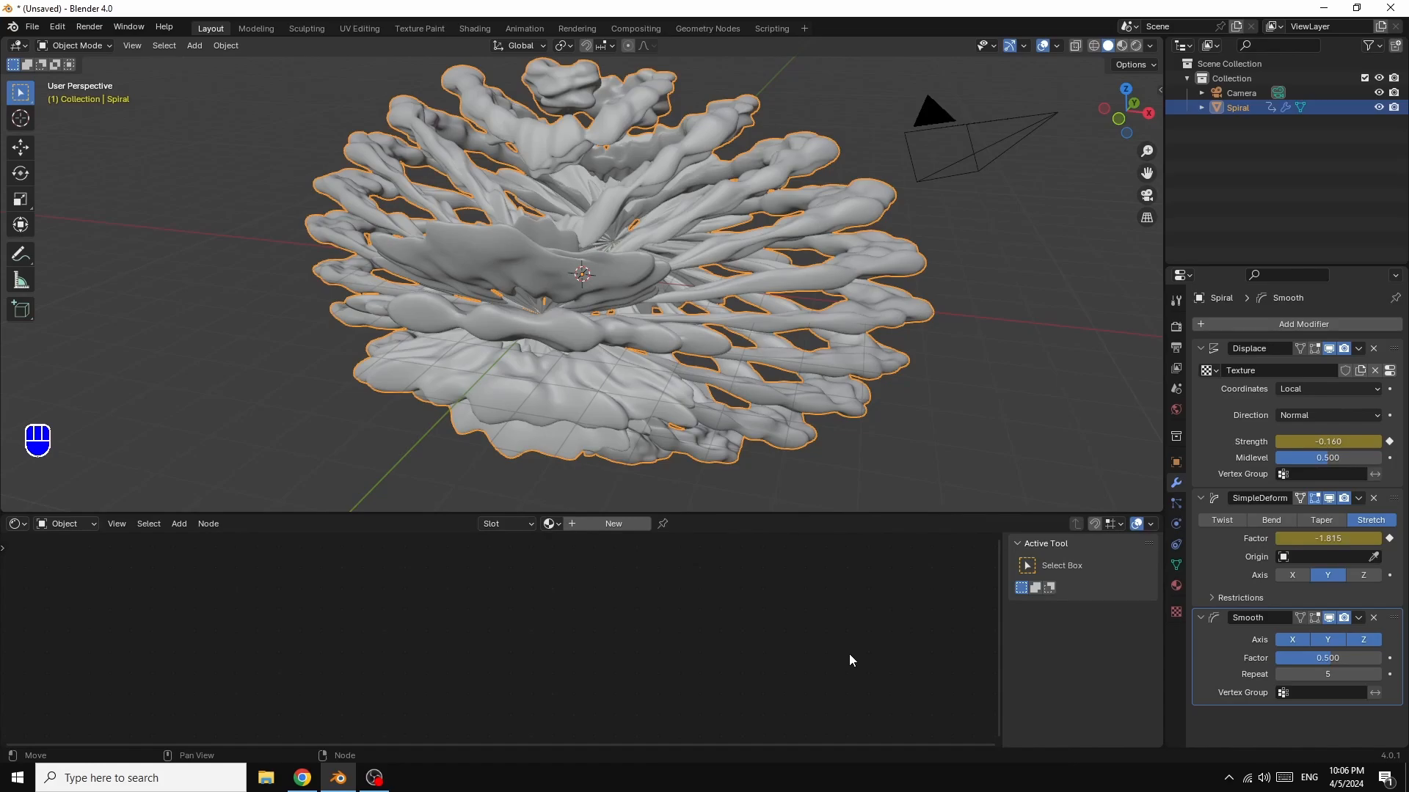
pyautogui.press('n')
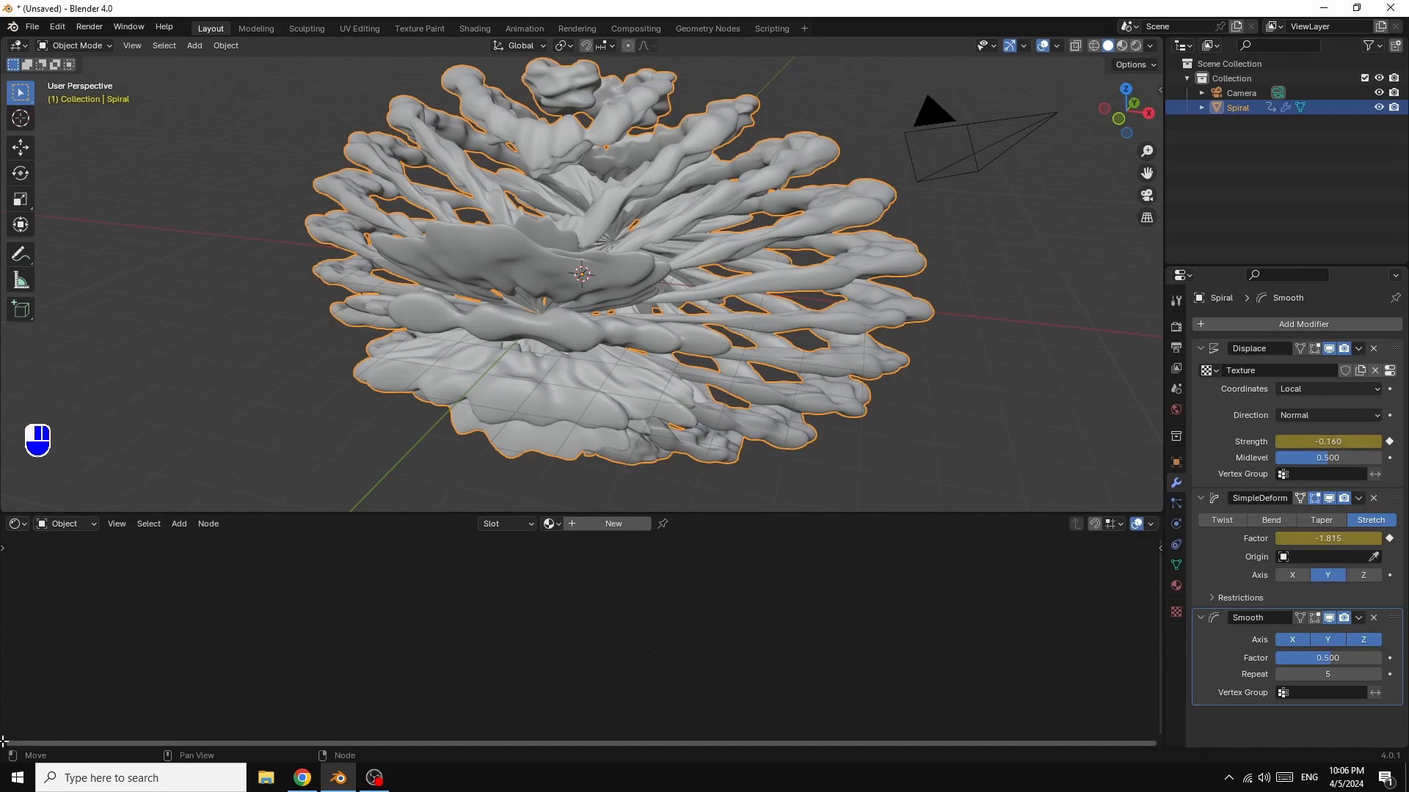
# - Split a thin strip below the Shader Editor for a Timeline, and enlarge the Shader Editor by shrinking the viewport
pyautogui.moveTo(4, 740); pyautogui.dragTo(7, 686)
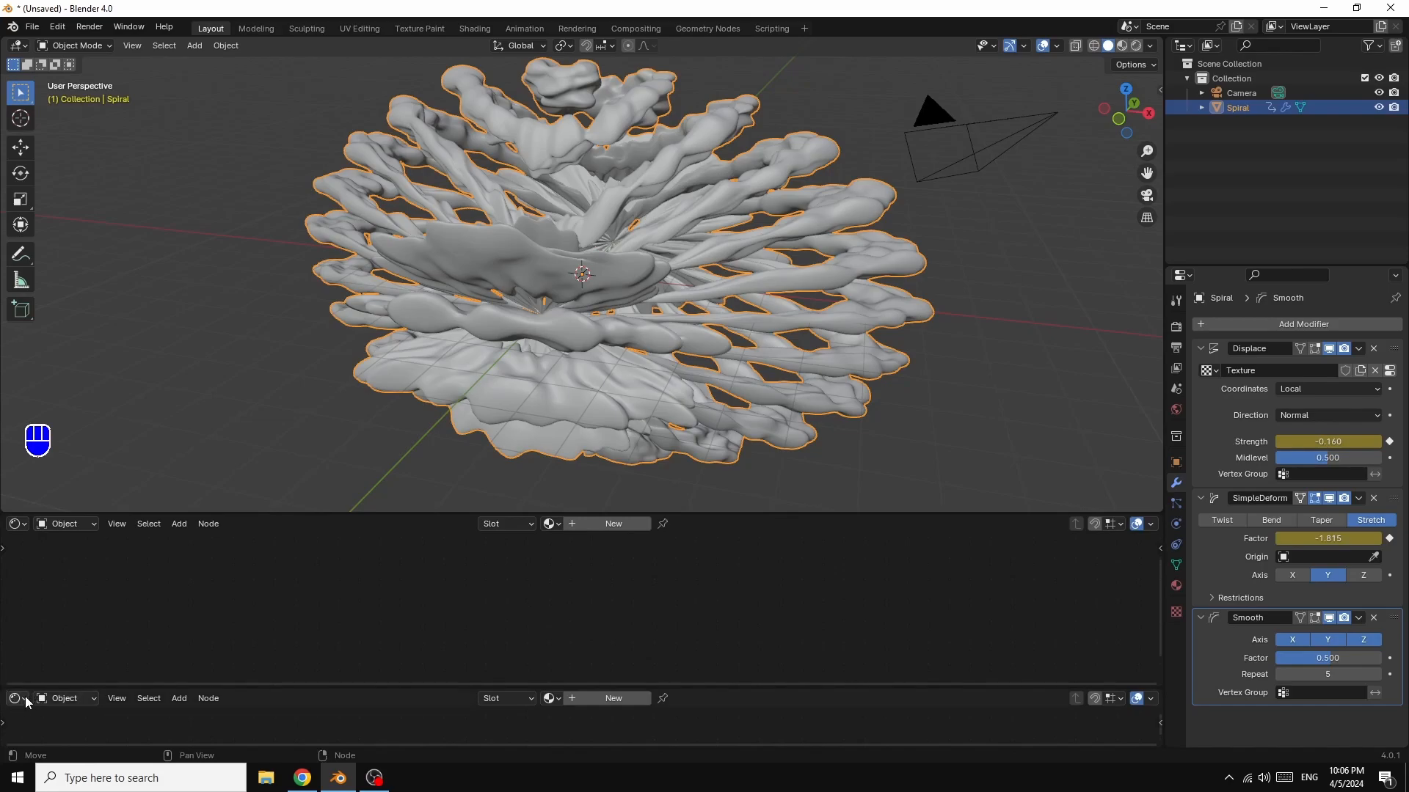
pyautogui.click(18, 699)
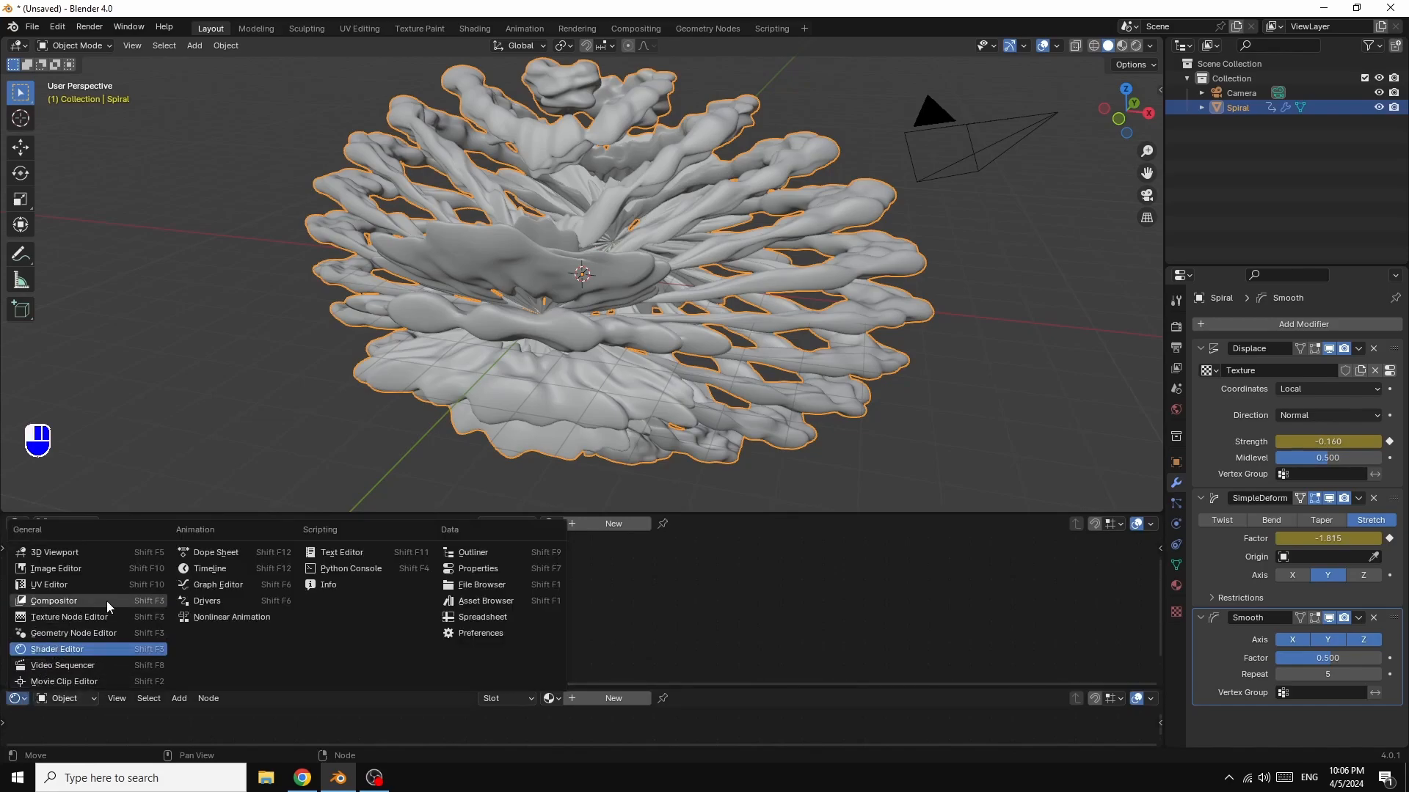
pyautogui.click(214, 573)
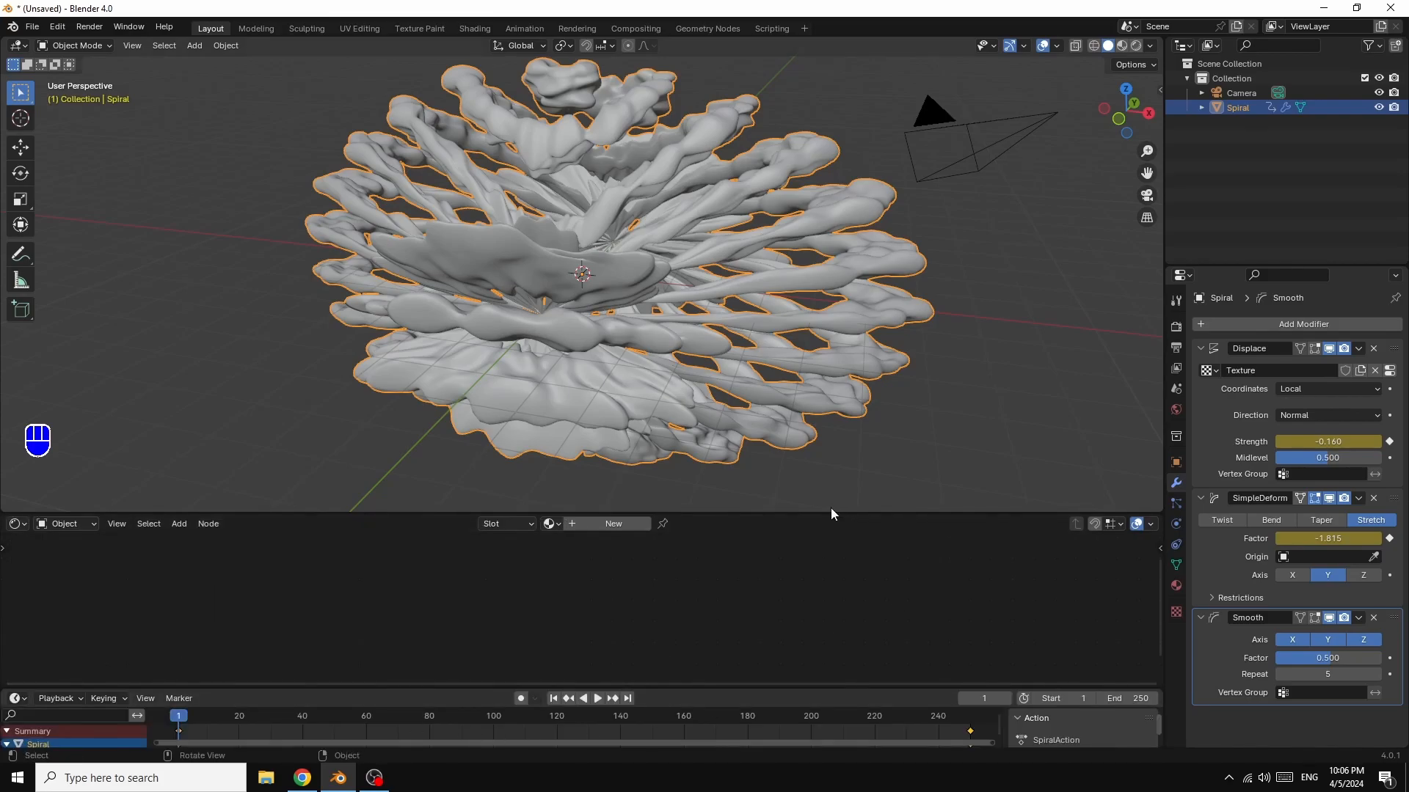
pyautogui.moveTo(828, 512); pyautogui.dragTo(829, 472)
# - Set the render engine to Cycles with GPU Compute as the device
pyautogui.click(1177, 328)
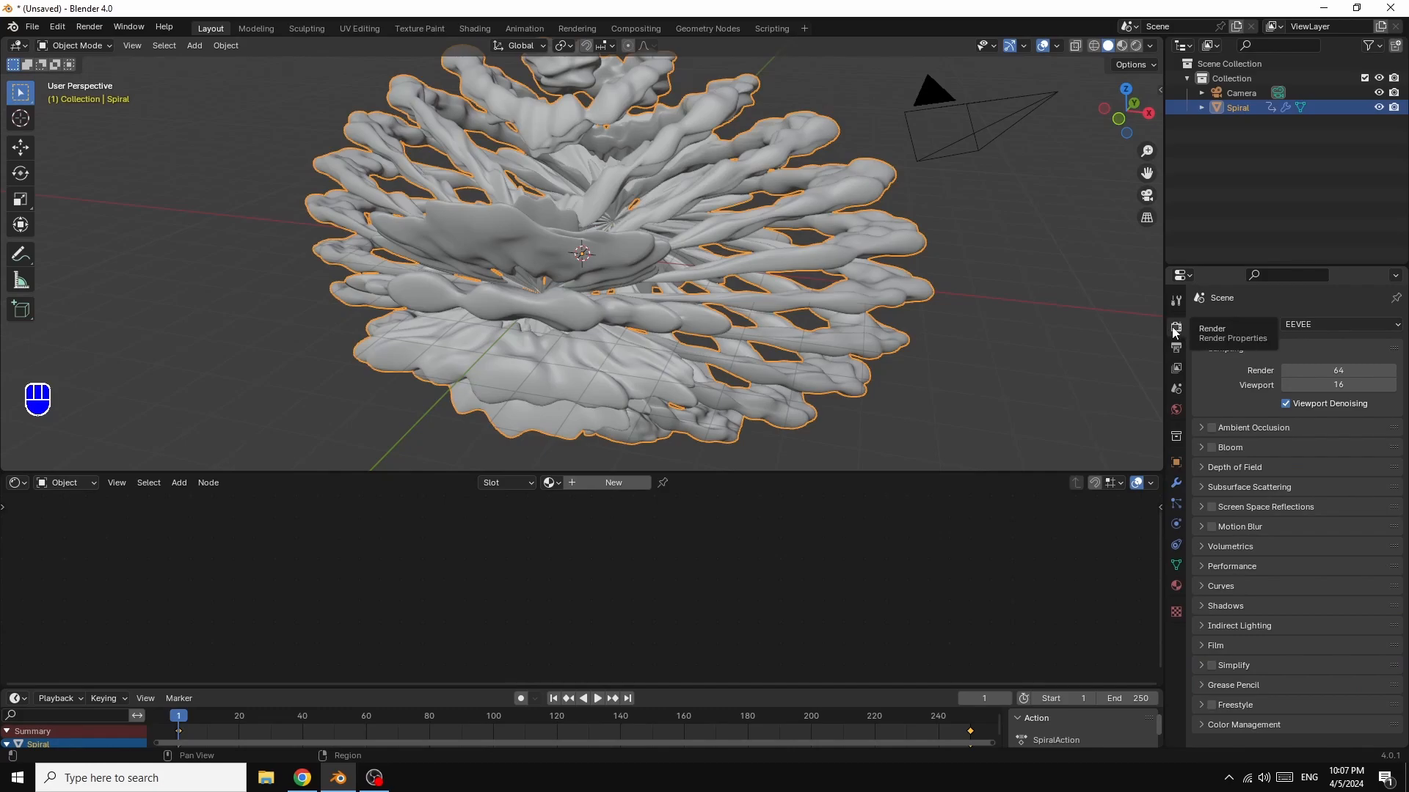
pyautogui.click(1337, 326)
pyautogui.click(1308, 374)
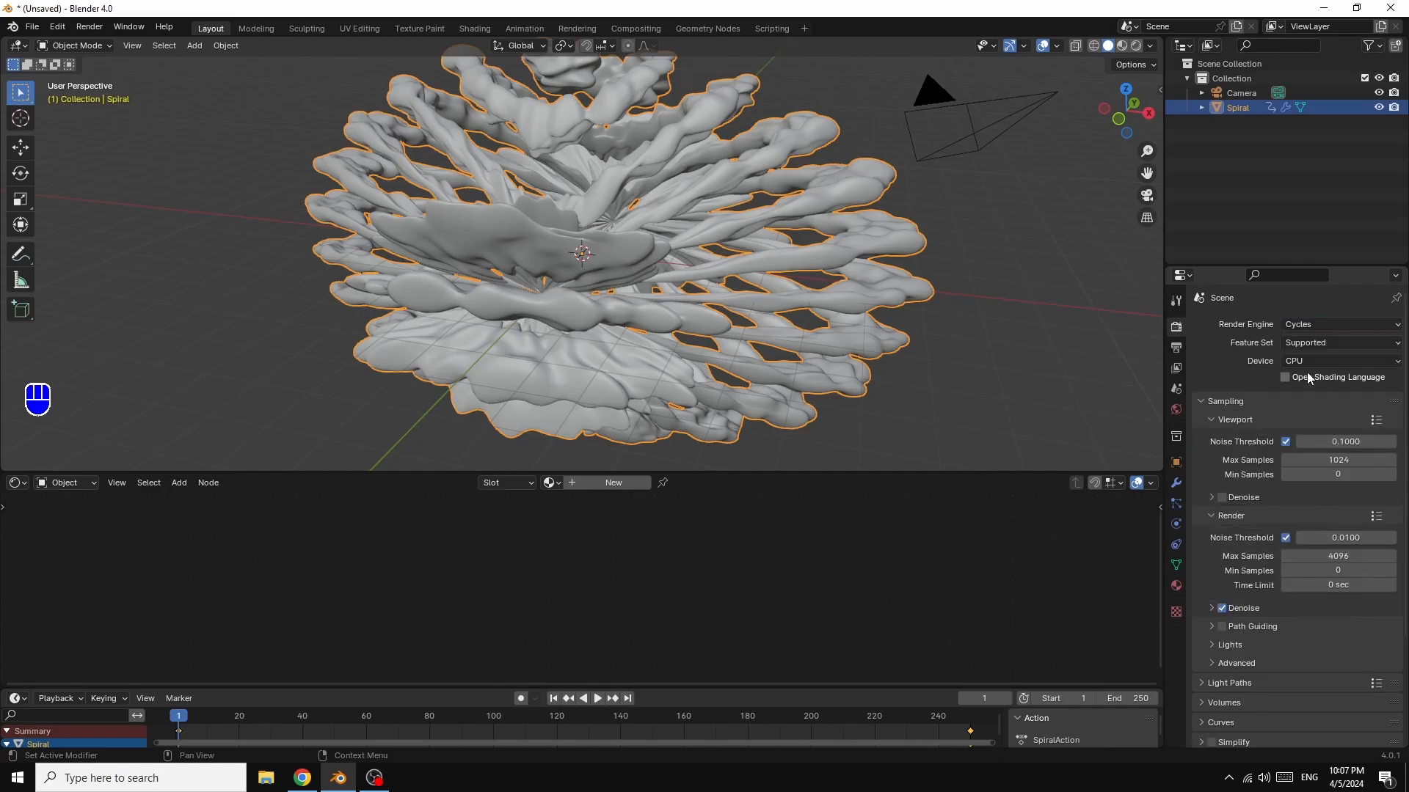
pyautogui.click(1303, 361)
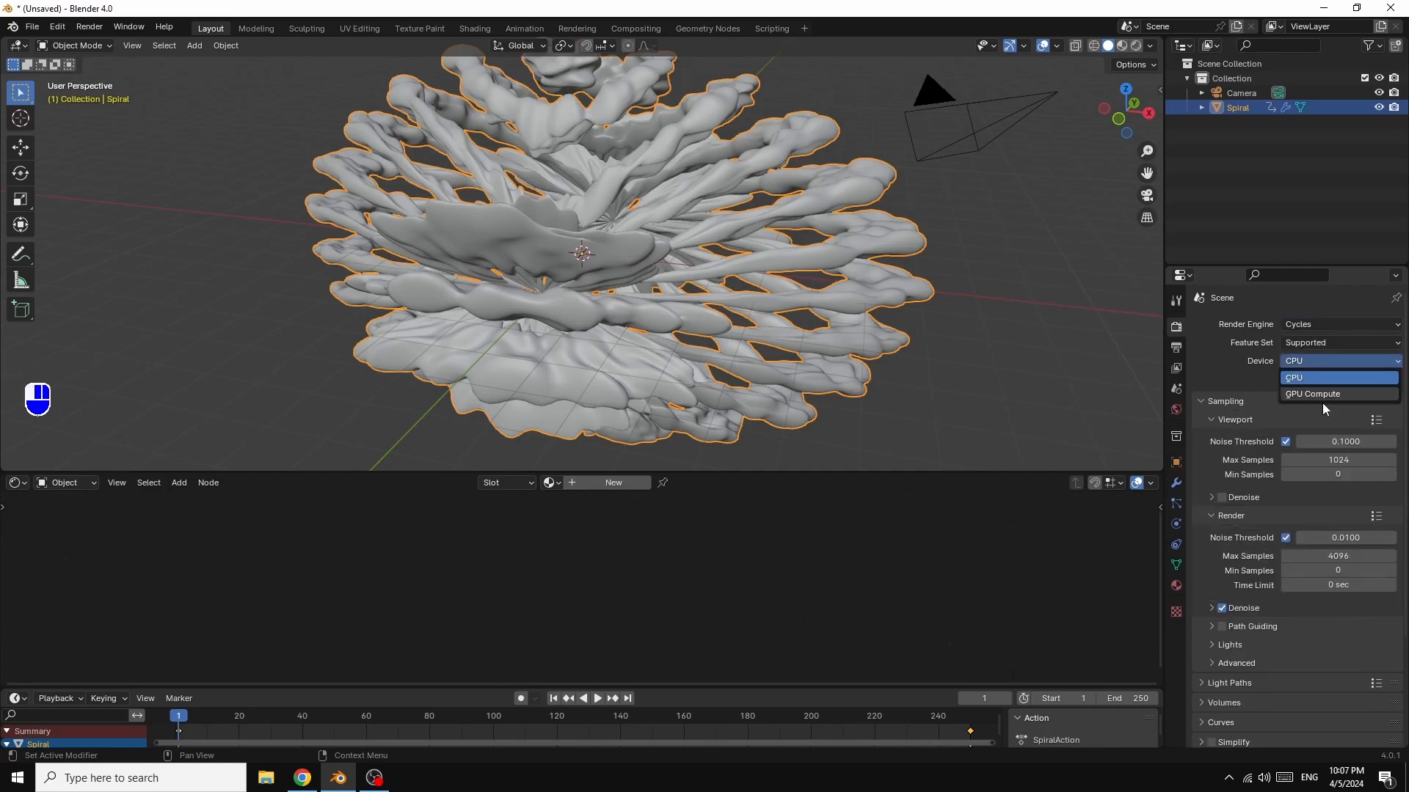
pyautogui.click(1311, 394)
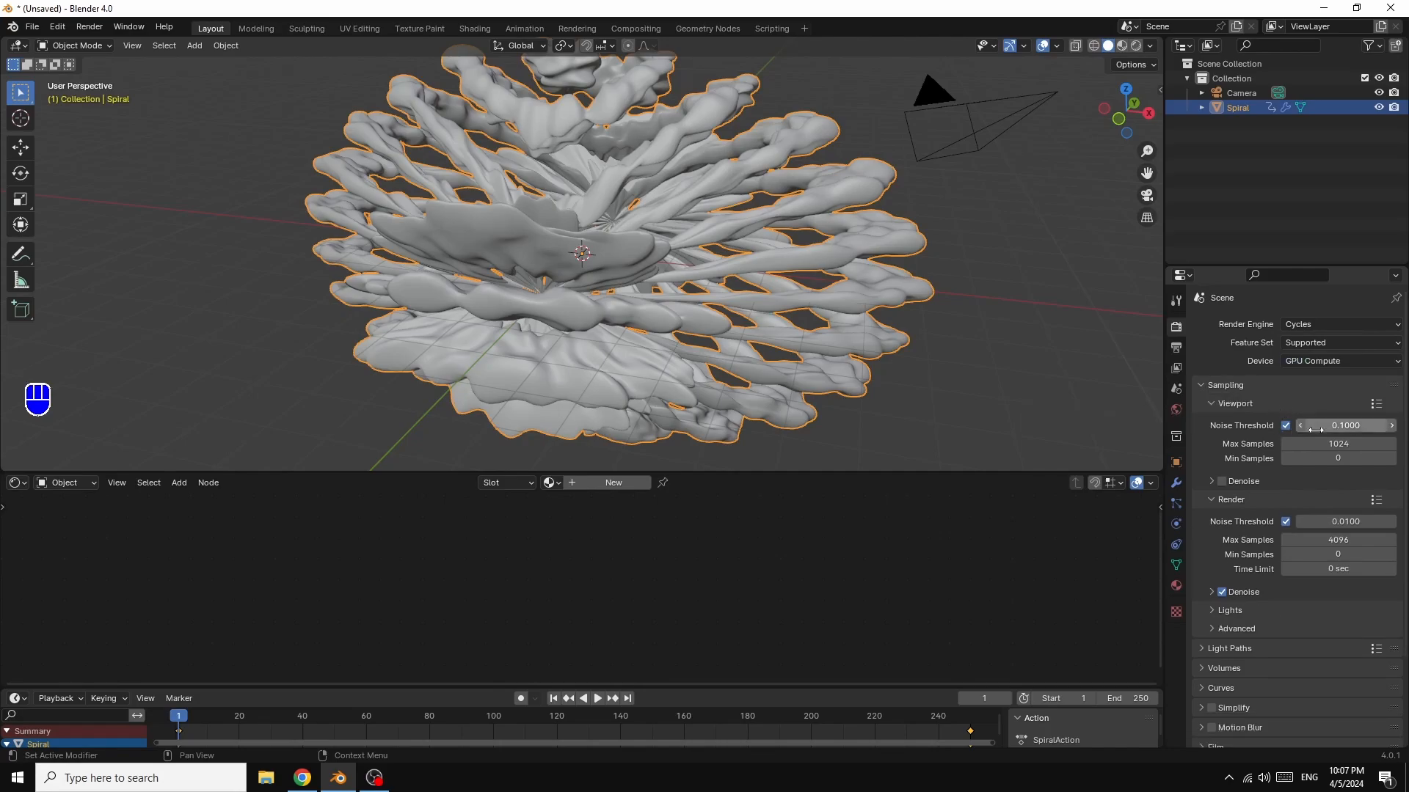
# - Set the maximum samples to 32 for the viewport and 50 for the render
pyautogui.click(1339, 445)
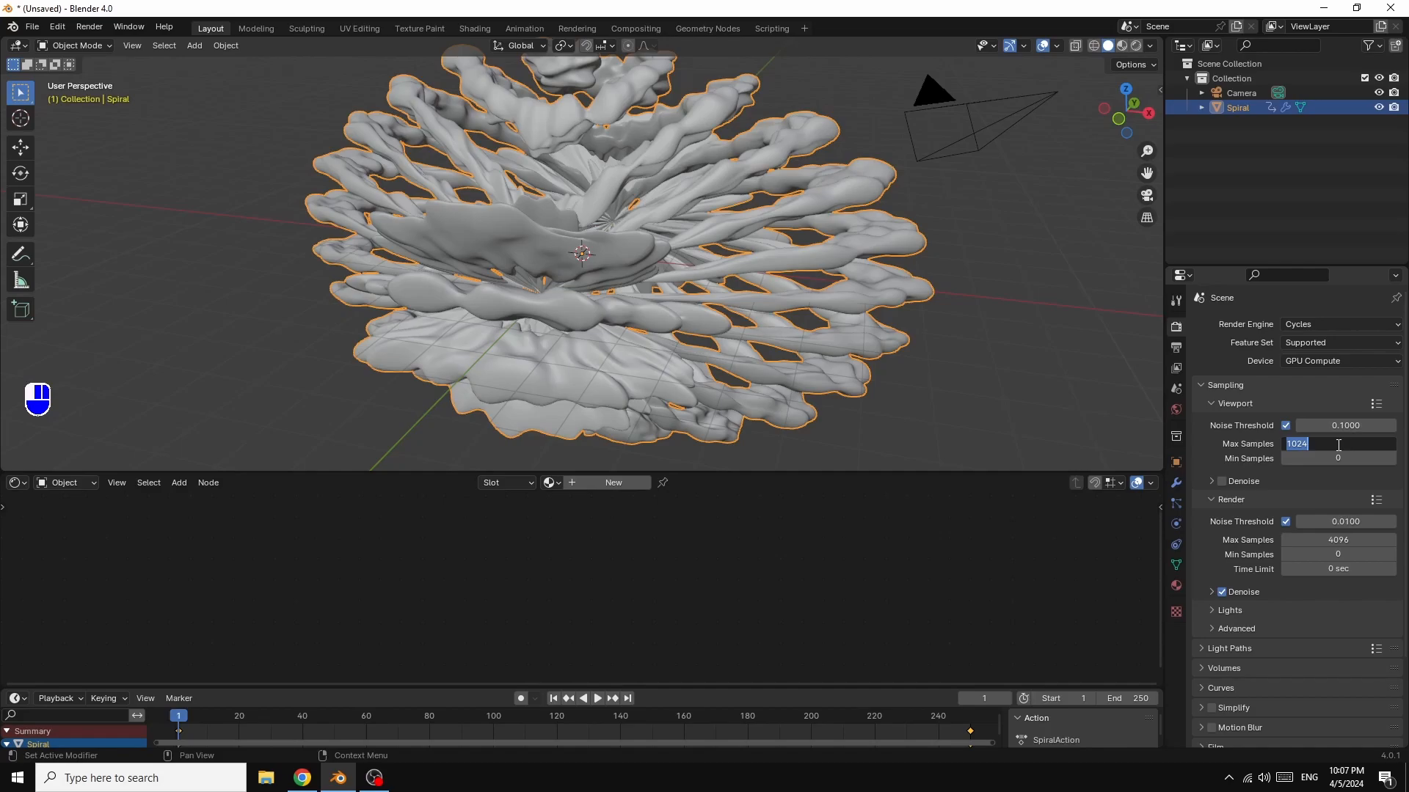
pyautogui.write('32')
pyautogui.press('Return')
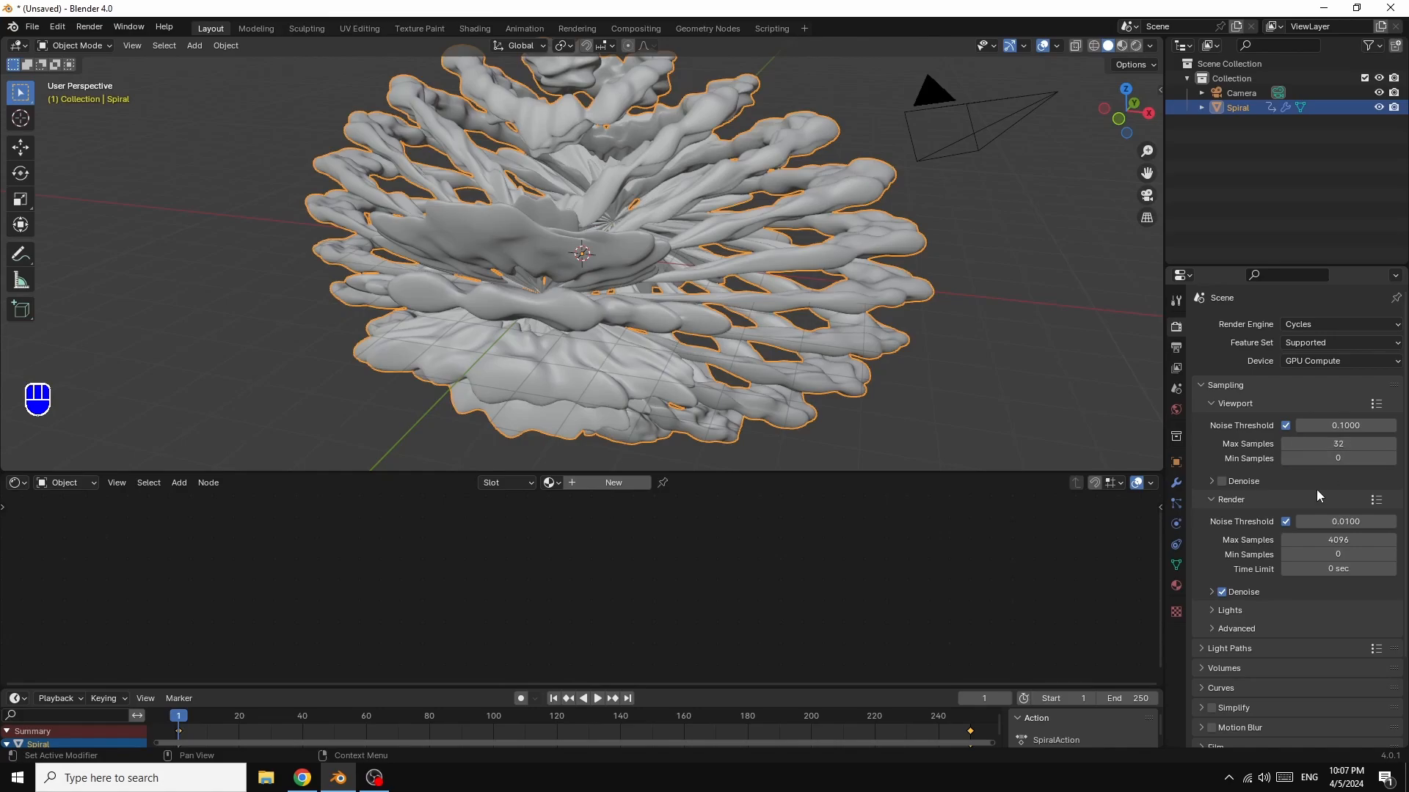
pyautogui.click(1340, 540)
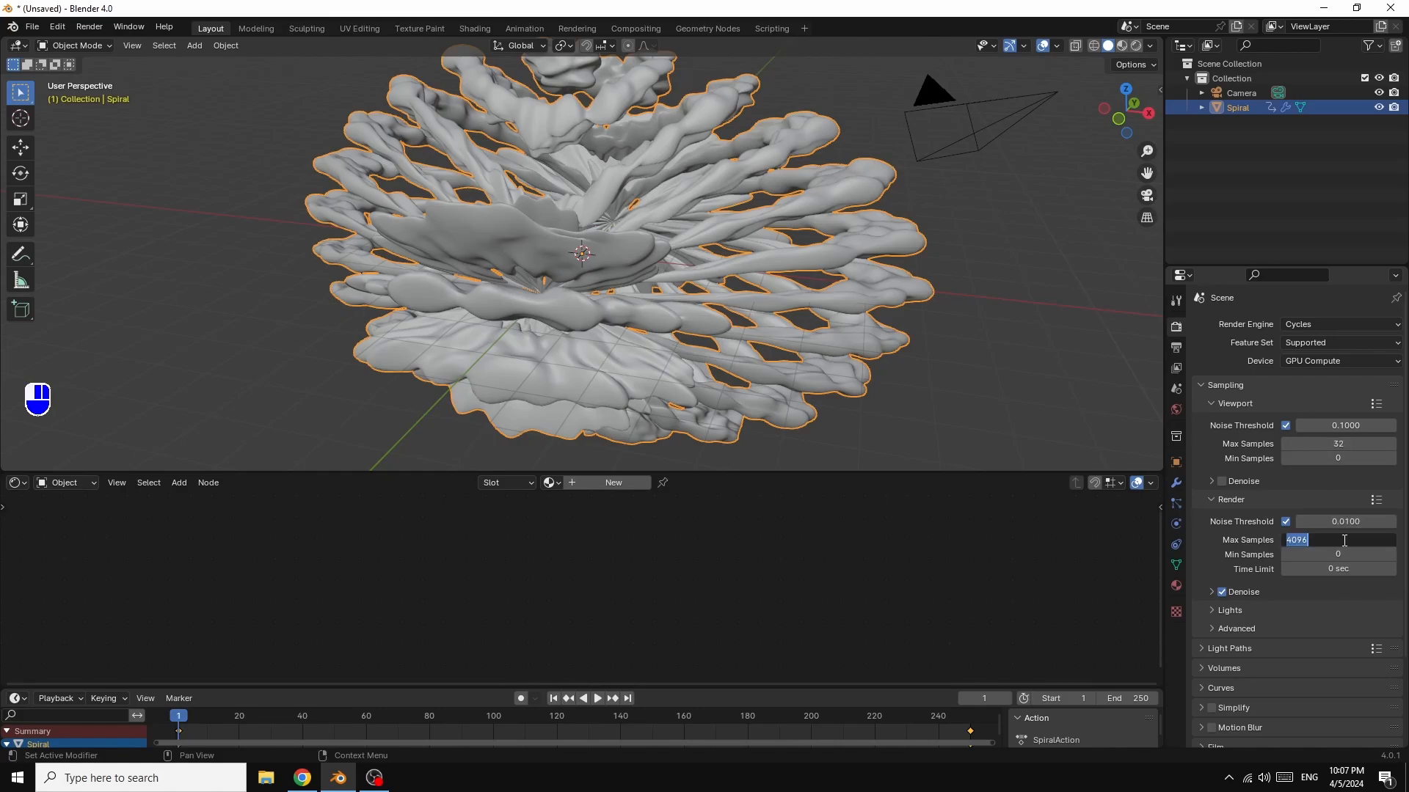
pyautogui.write('50')
pyautogui.press('Return')
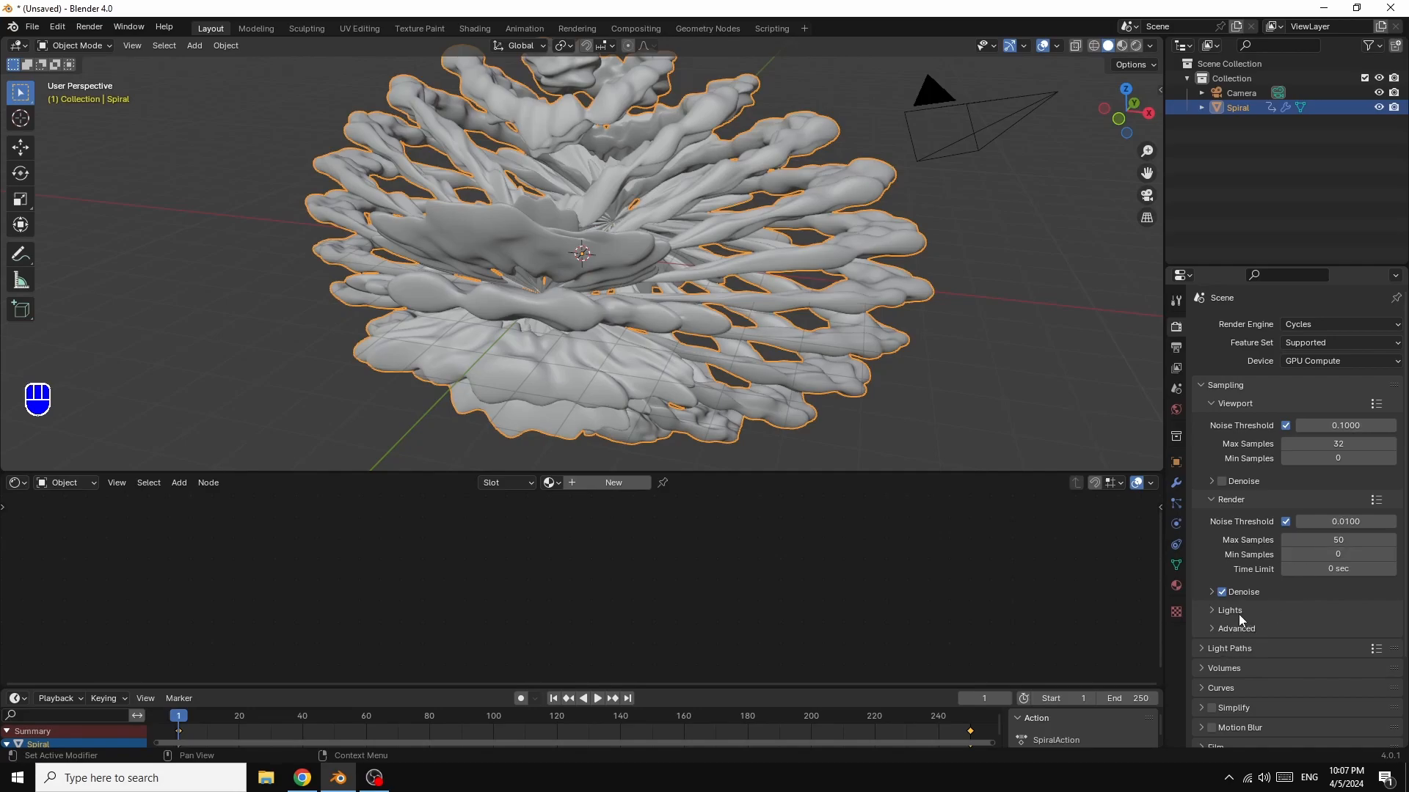
# - Try setting all Light Paths max bounces to 1, and restore the default bounce values
pyautogui.click(1202, 649)
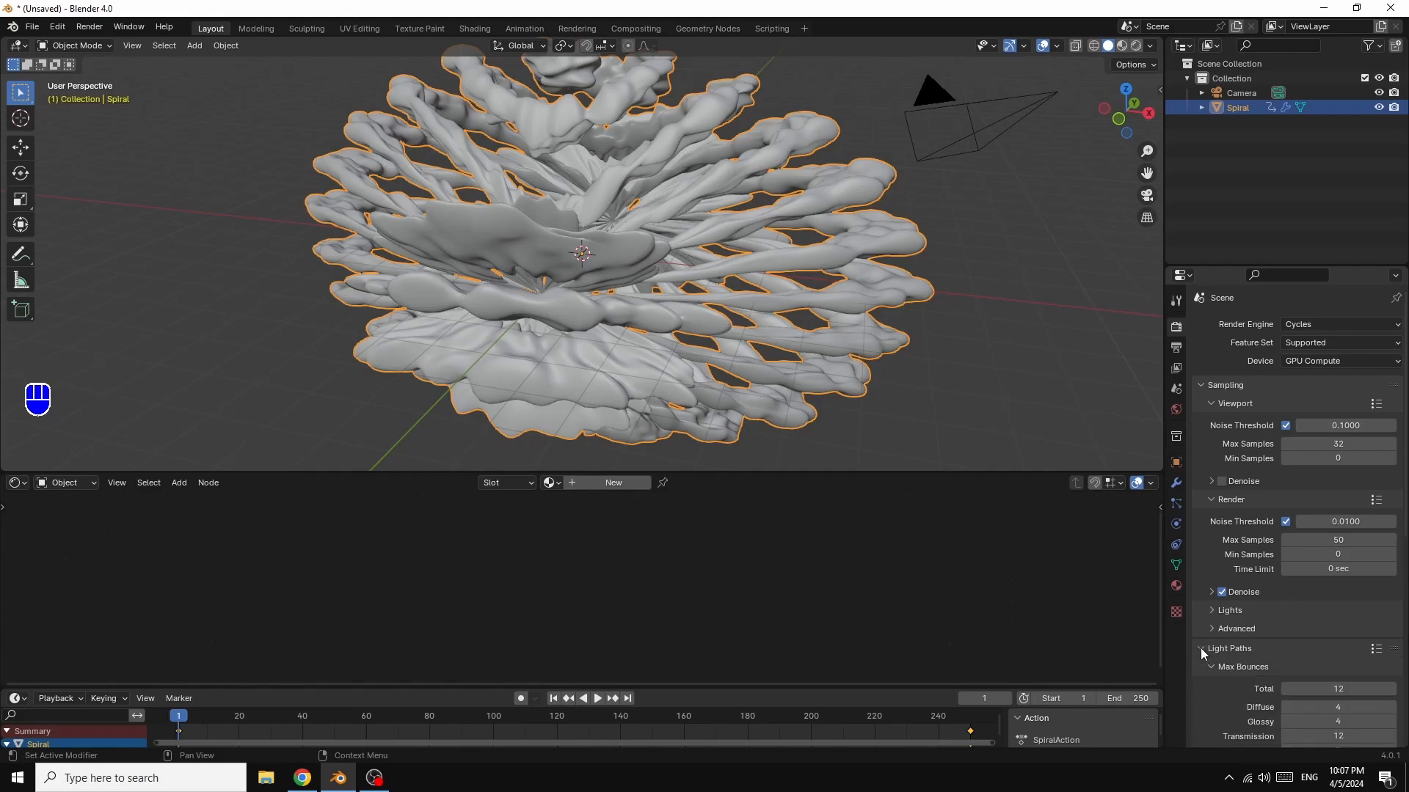
pyautogui.scroll(-5, 1381, 644)
pyautogui.scroll(-1, 1381, 644)
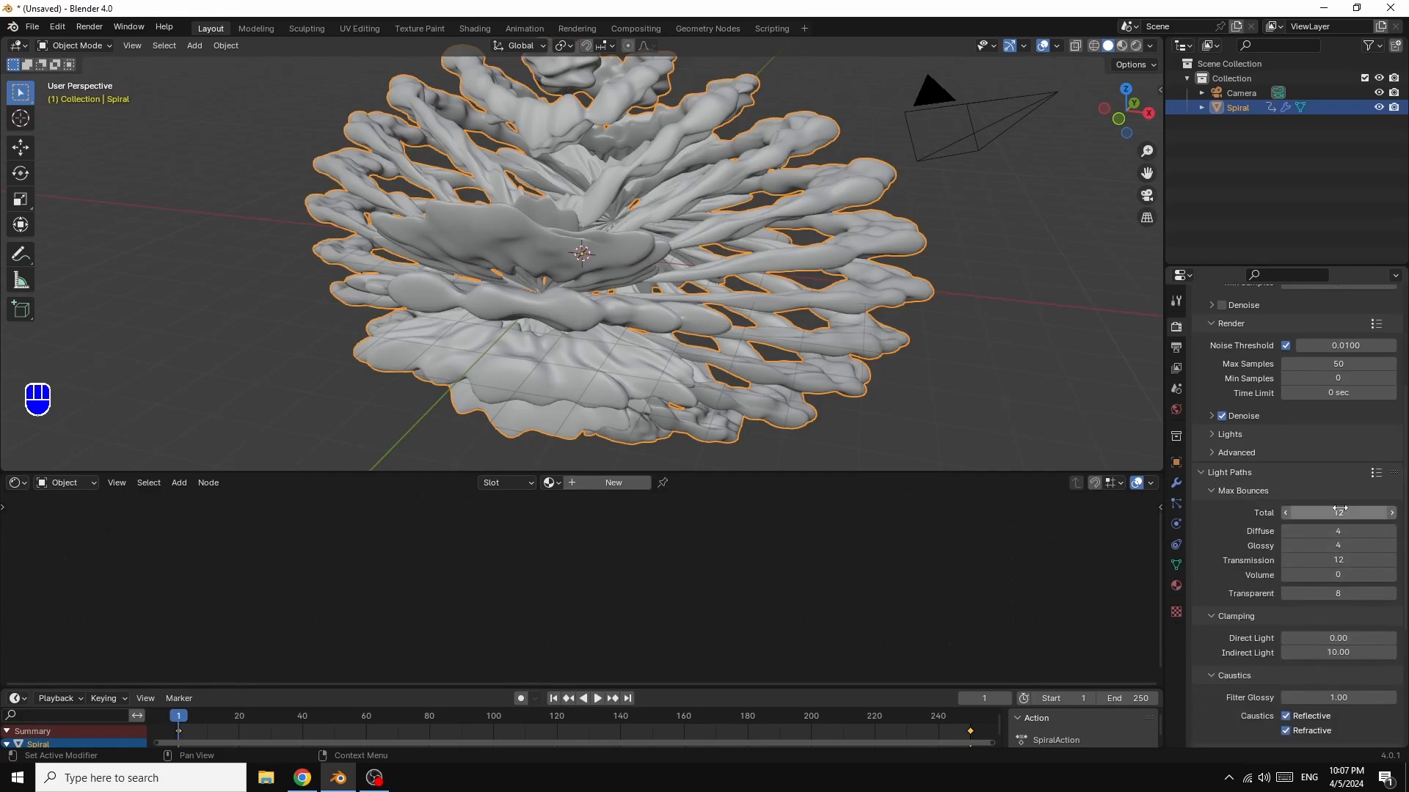
pyautogui.moveTo(1335, 513); pyautogui.dragTo(1334, 593)
pyautogui.write('1')
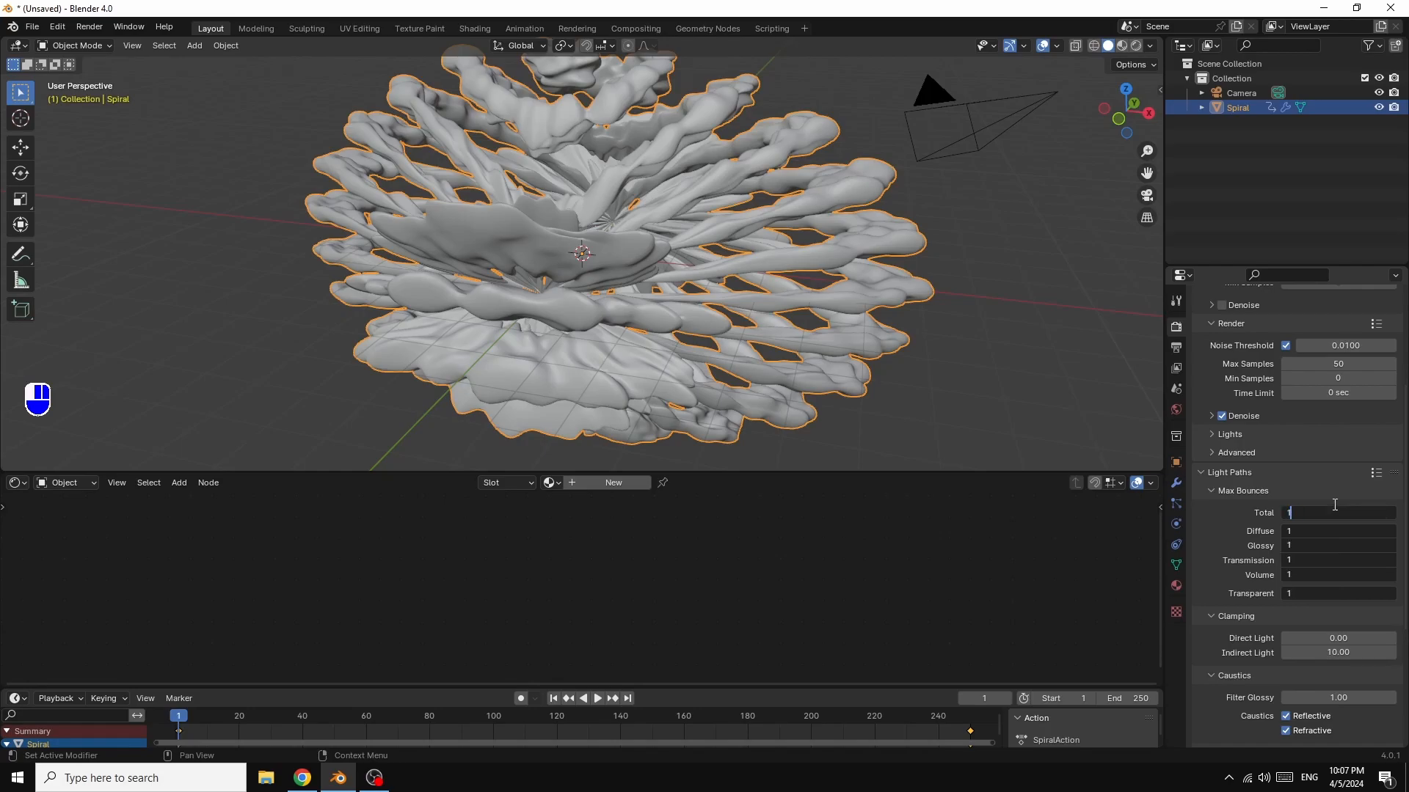
pyautogui.press('Return')
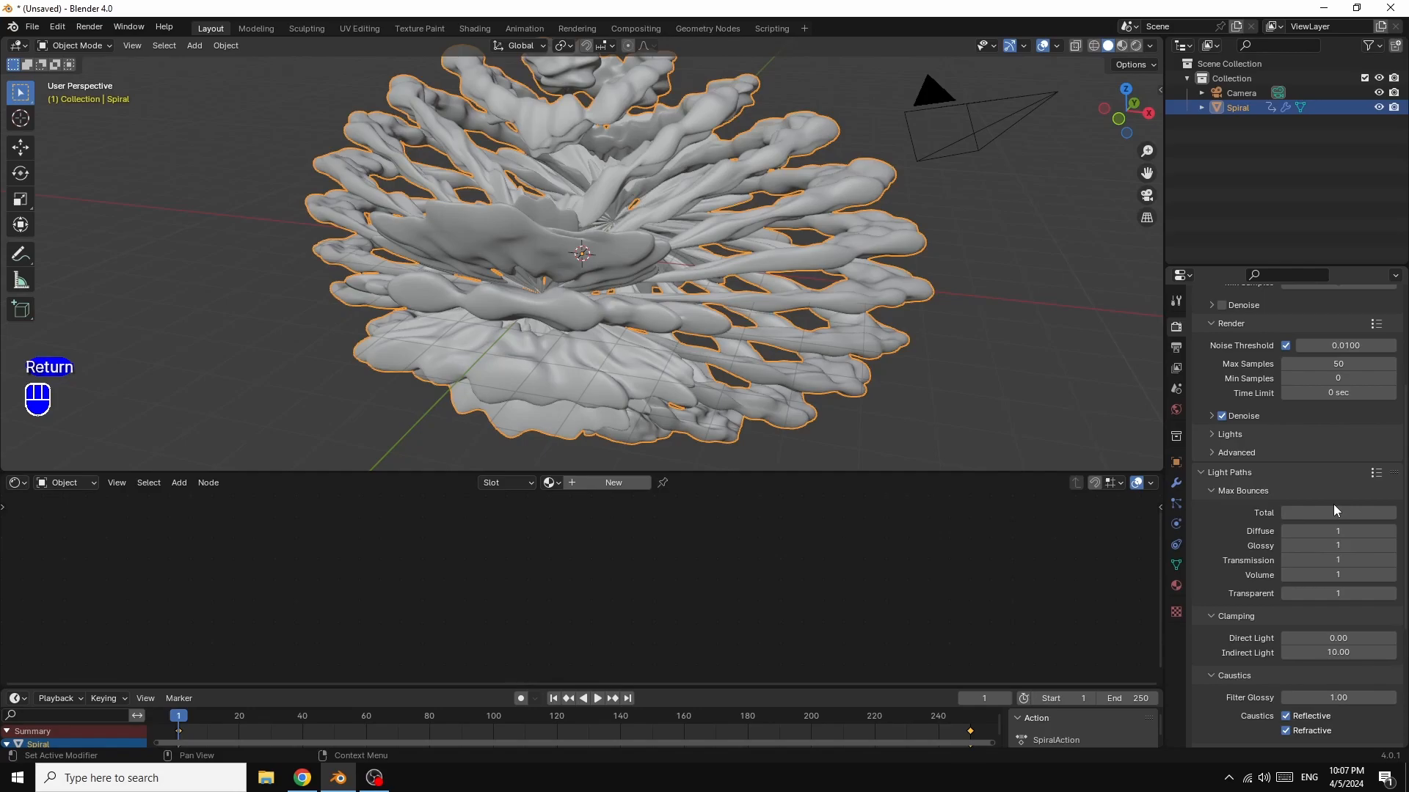
pyautogui.click(1376, 473)
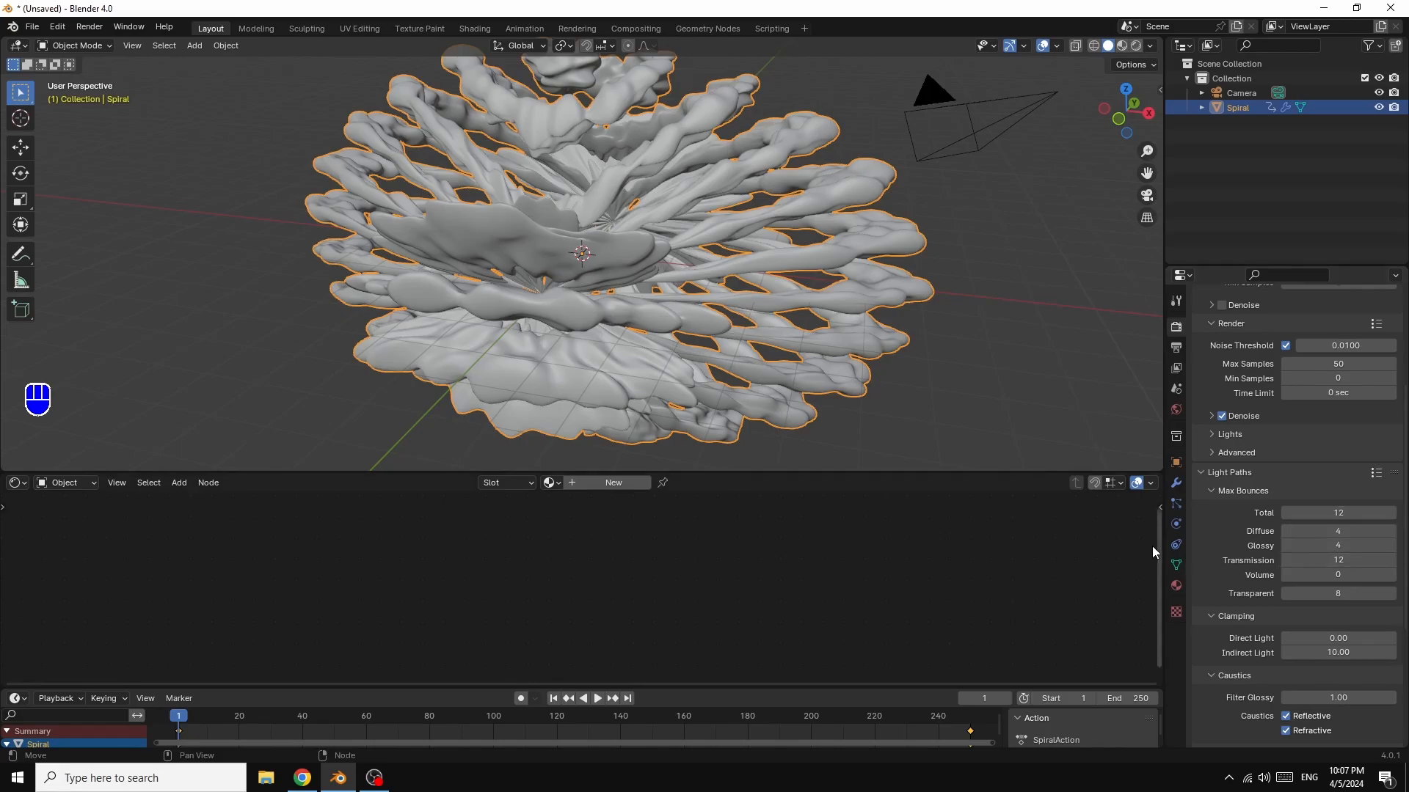
# - Set the Color Management look to Very High Contrast
pyautogui.scroll(-2, 1218, 690)
pyautogui.scroll(-5, 1218, 692)
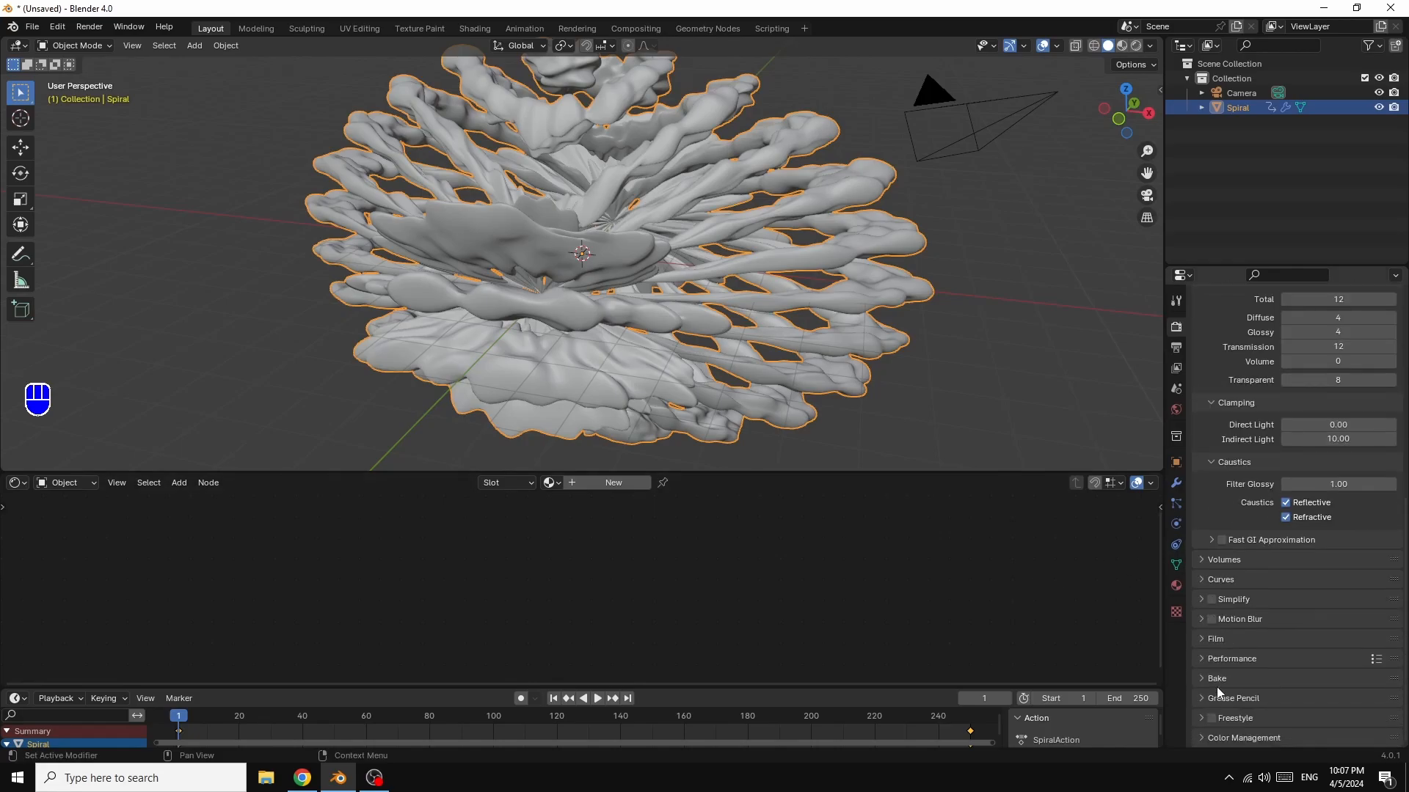
pyautogui.click(1202, 737)
pyautogui.scroll(-5, 1354, 684)
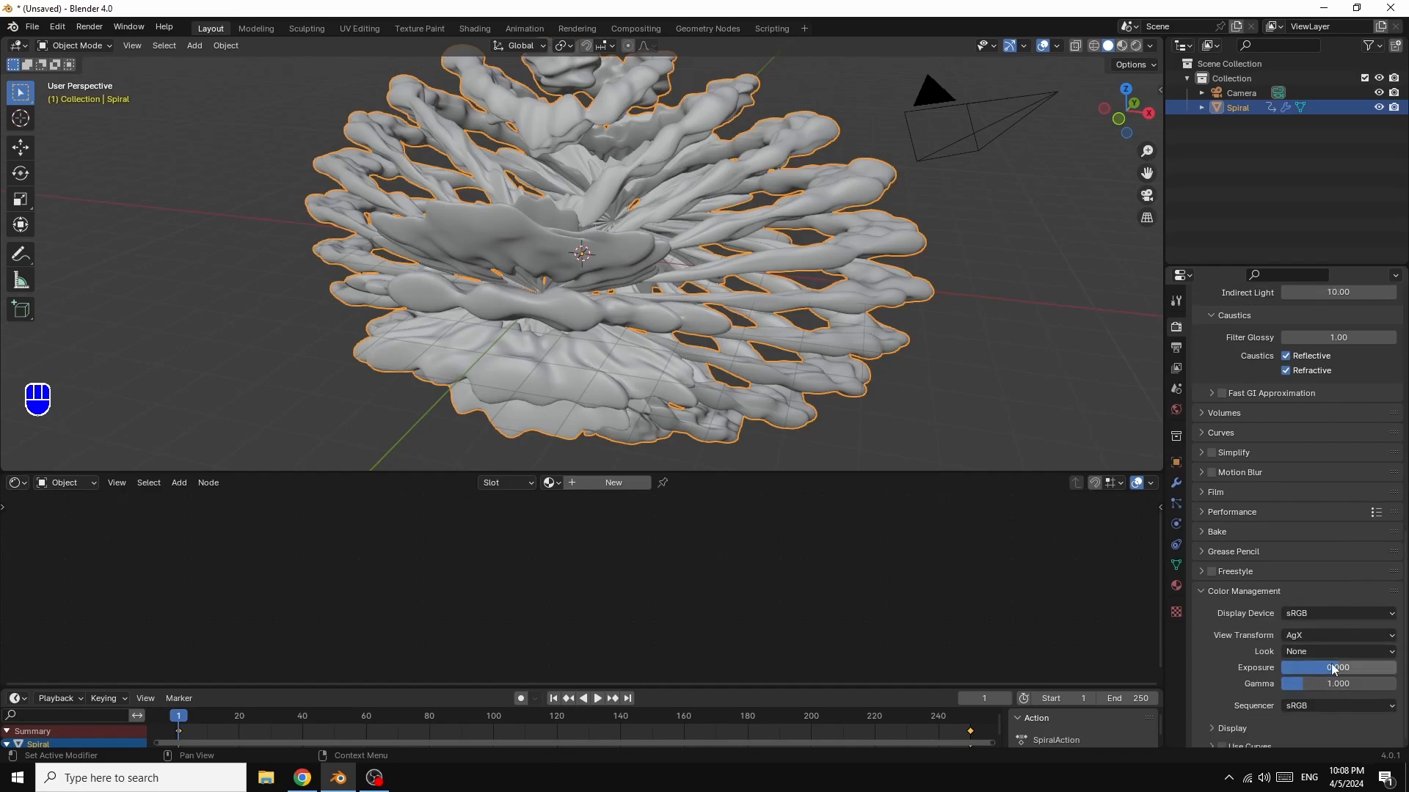
pyautogui.click(1310, 651)
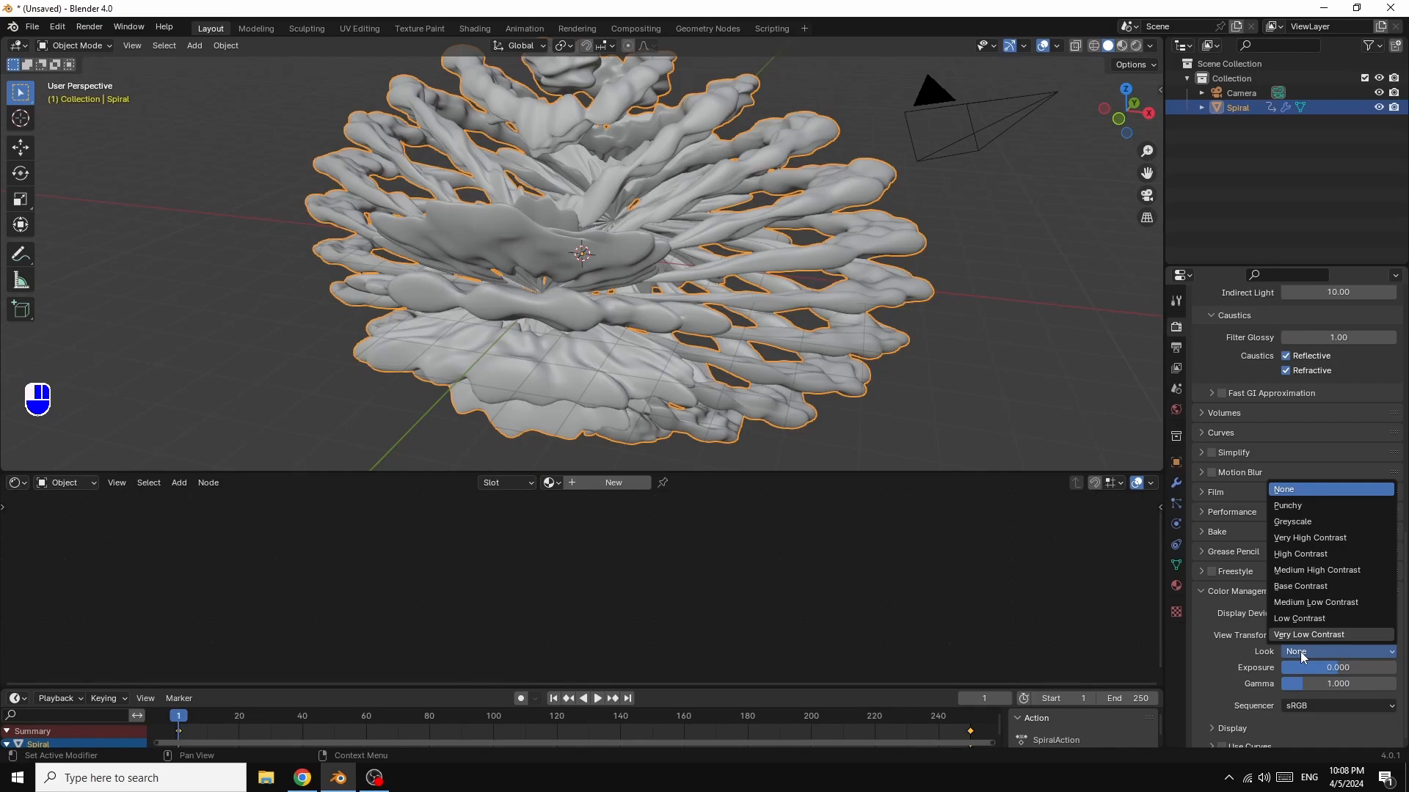
pyautogui.click(1306, 540)
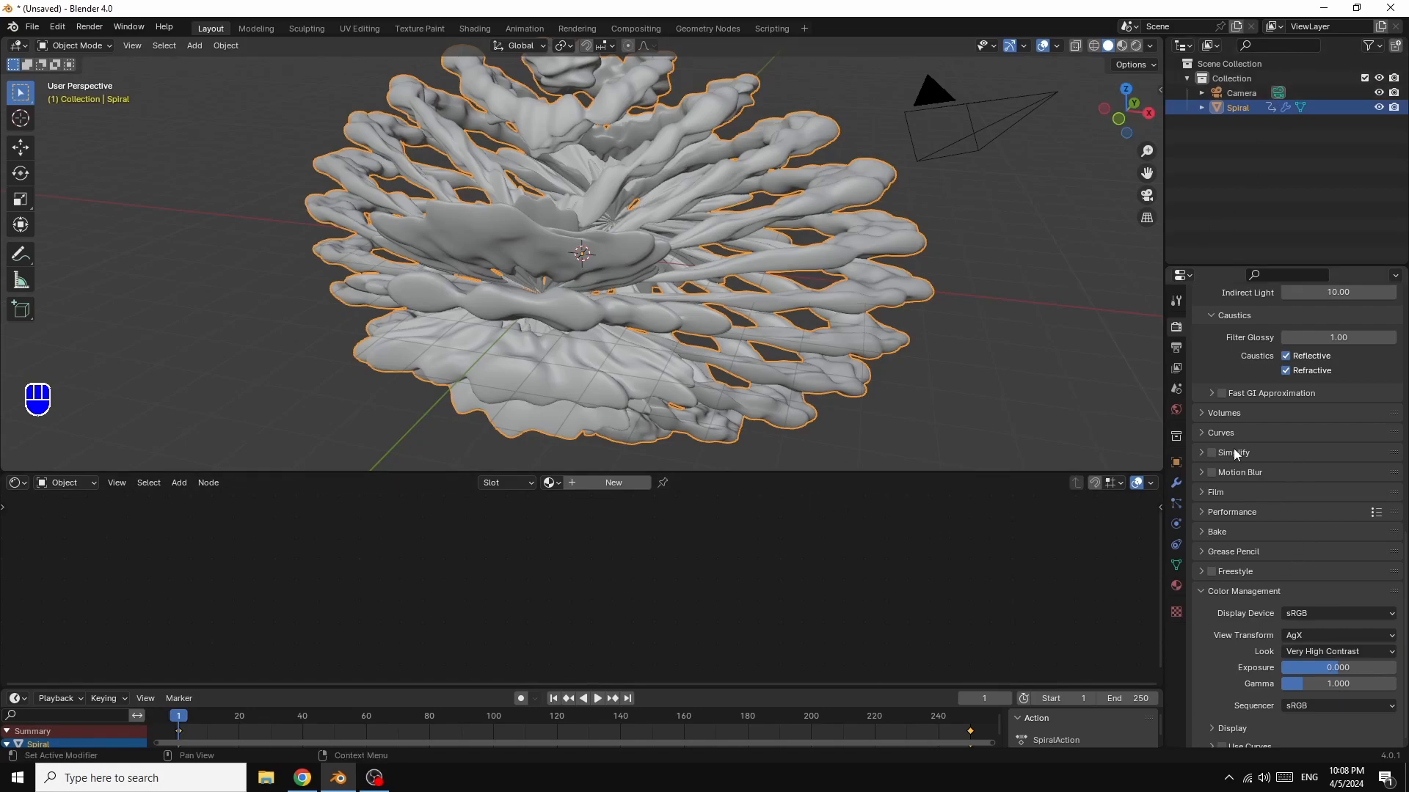
# - Use an Environment Texture for the world colour and load royal_esplanade_4k.exr from the HDRI folder
pyautogui.click(1176, 410)
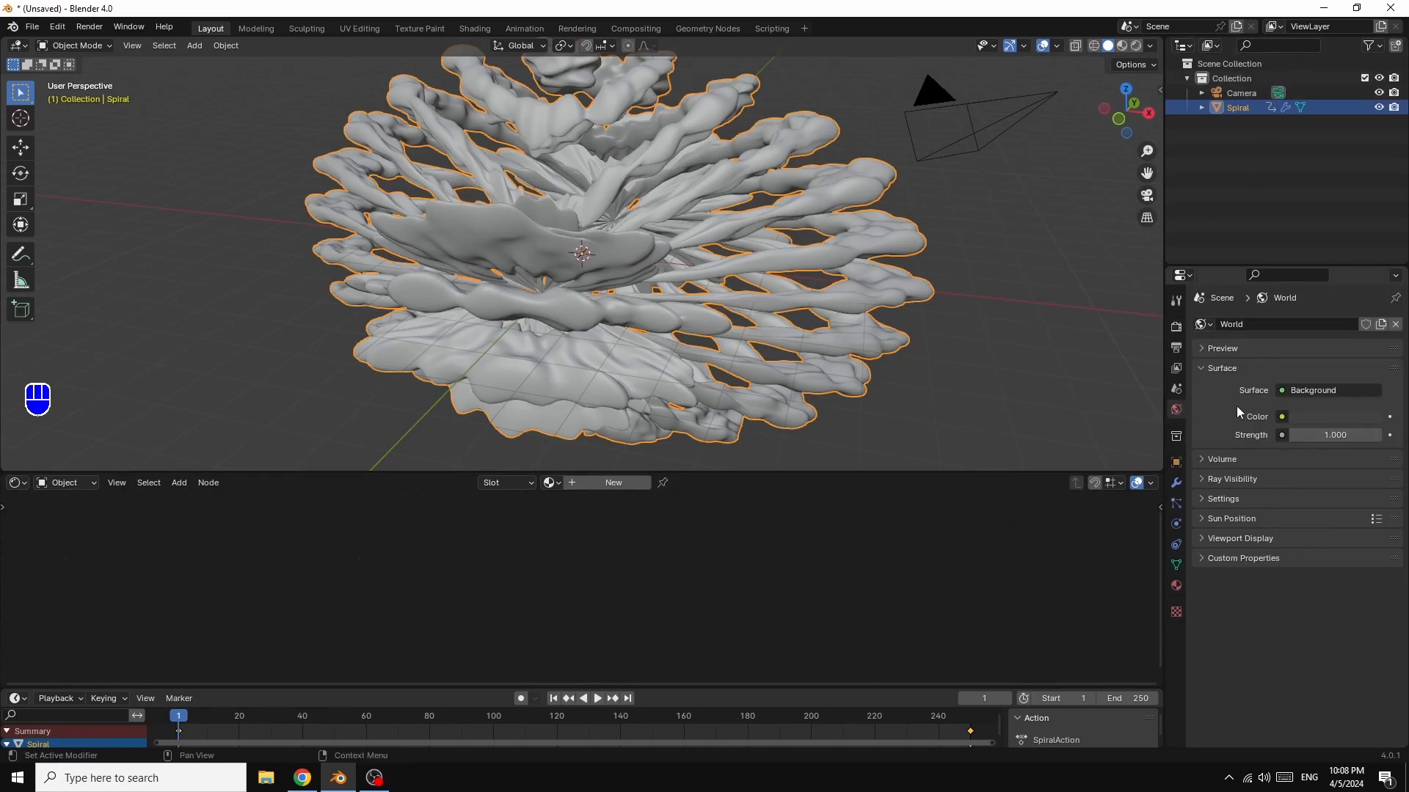
pyautogui.click(1282, 417)
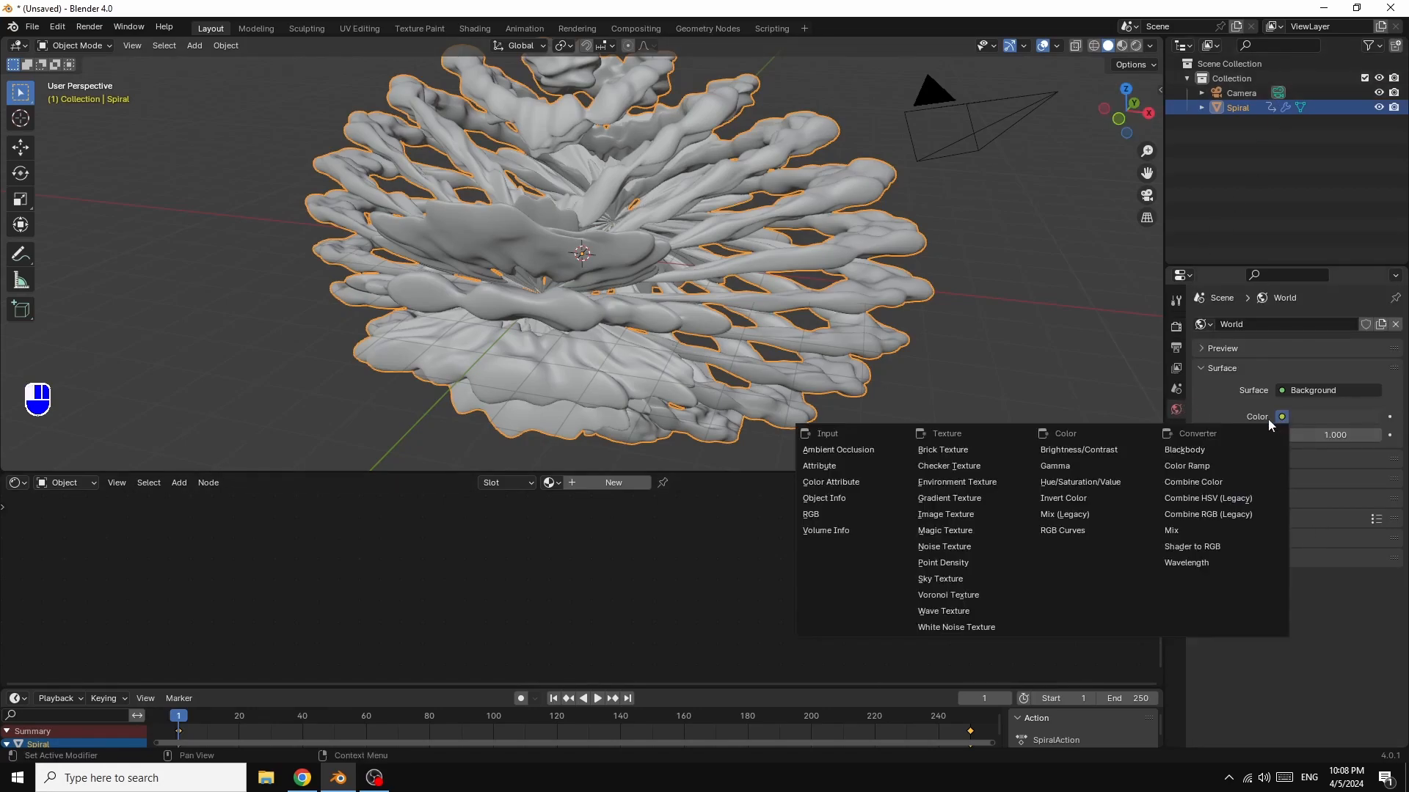
pyautogui.click(973, 485)
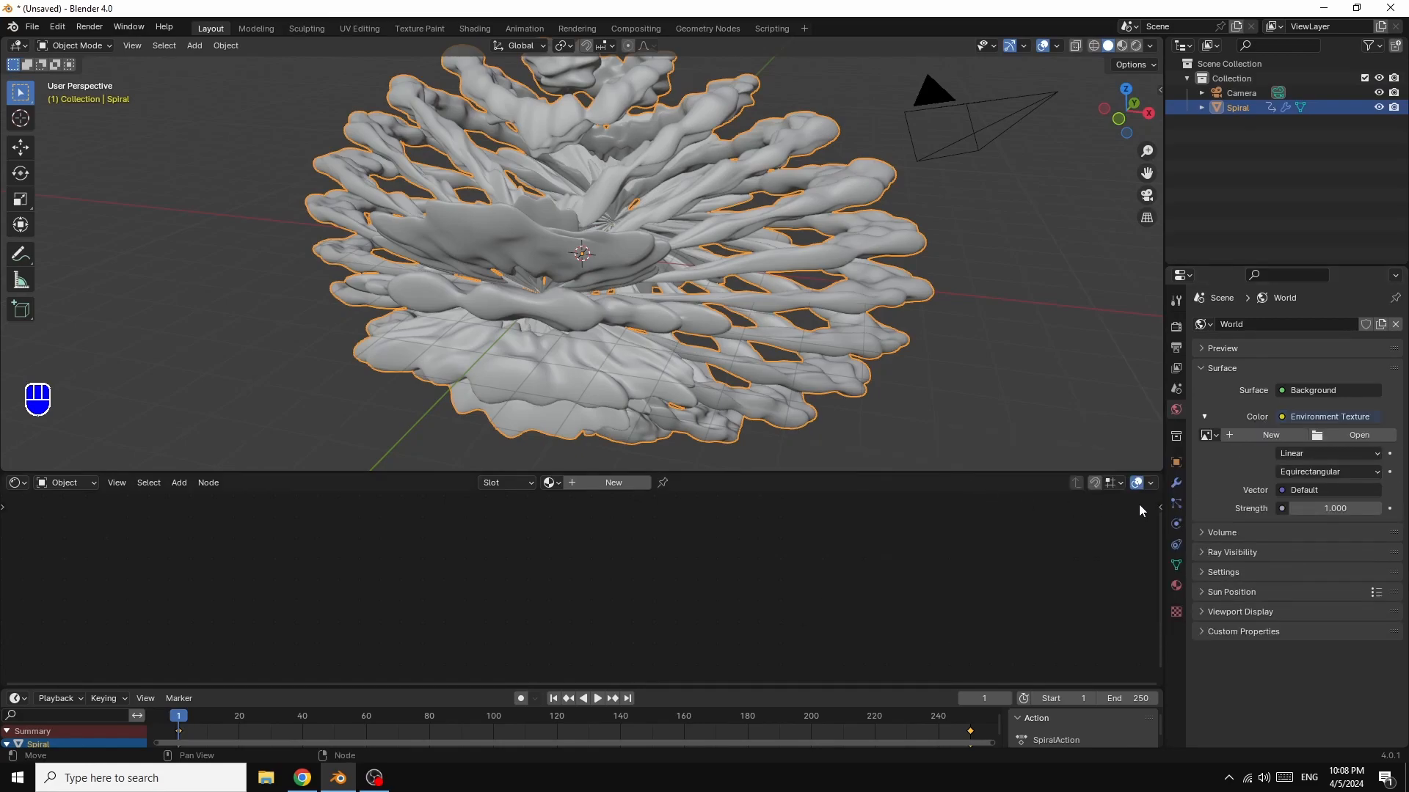
pyautogui.click(1363, 436)
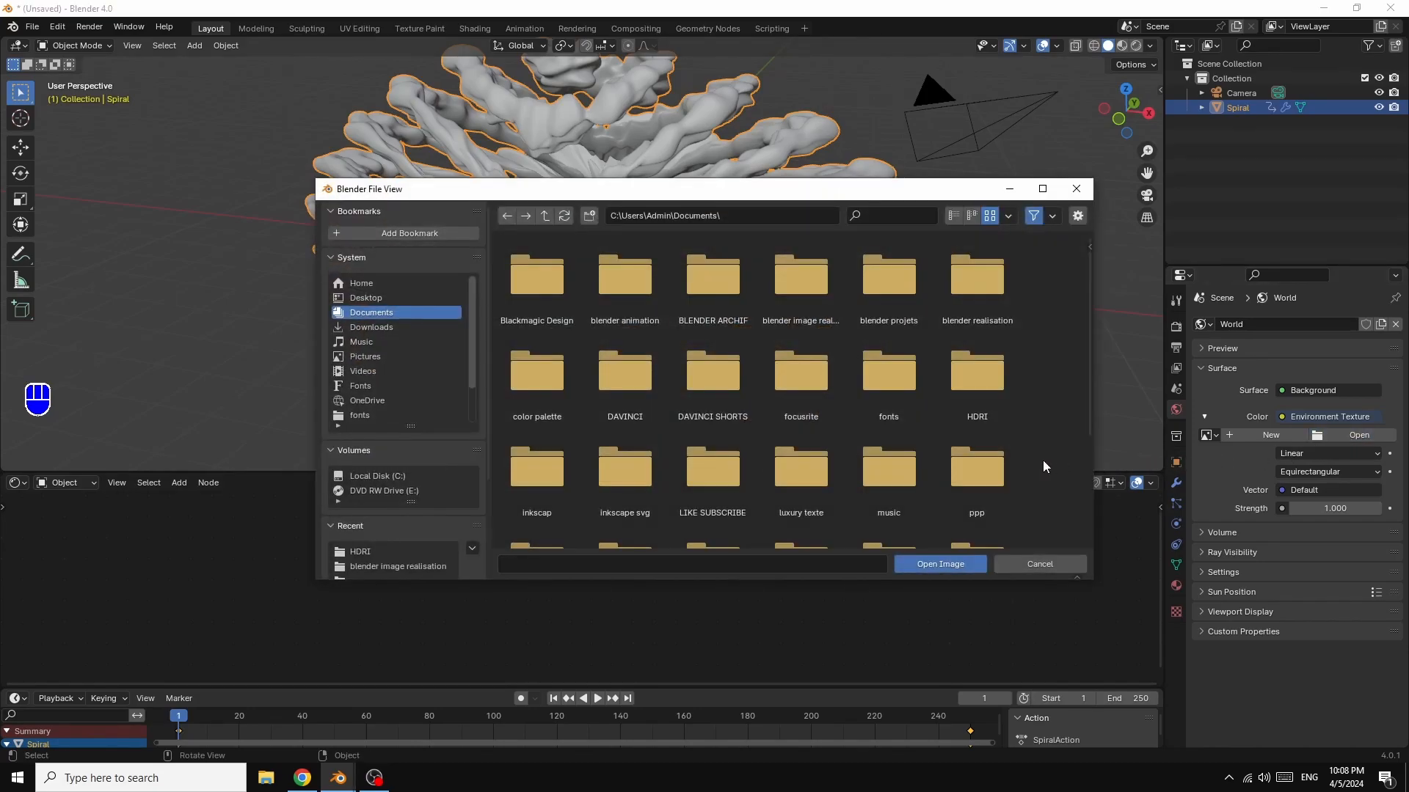
pyautogui.doubleClick(980, 377)
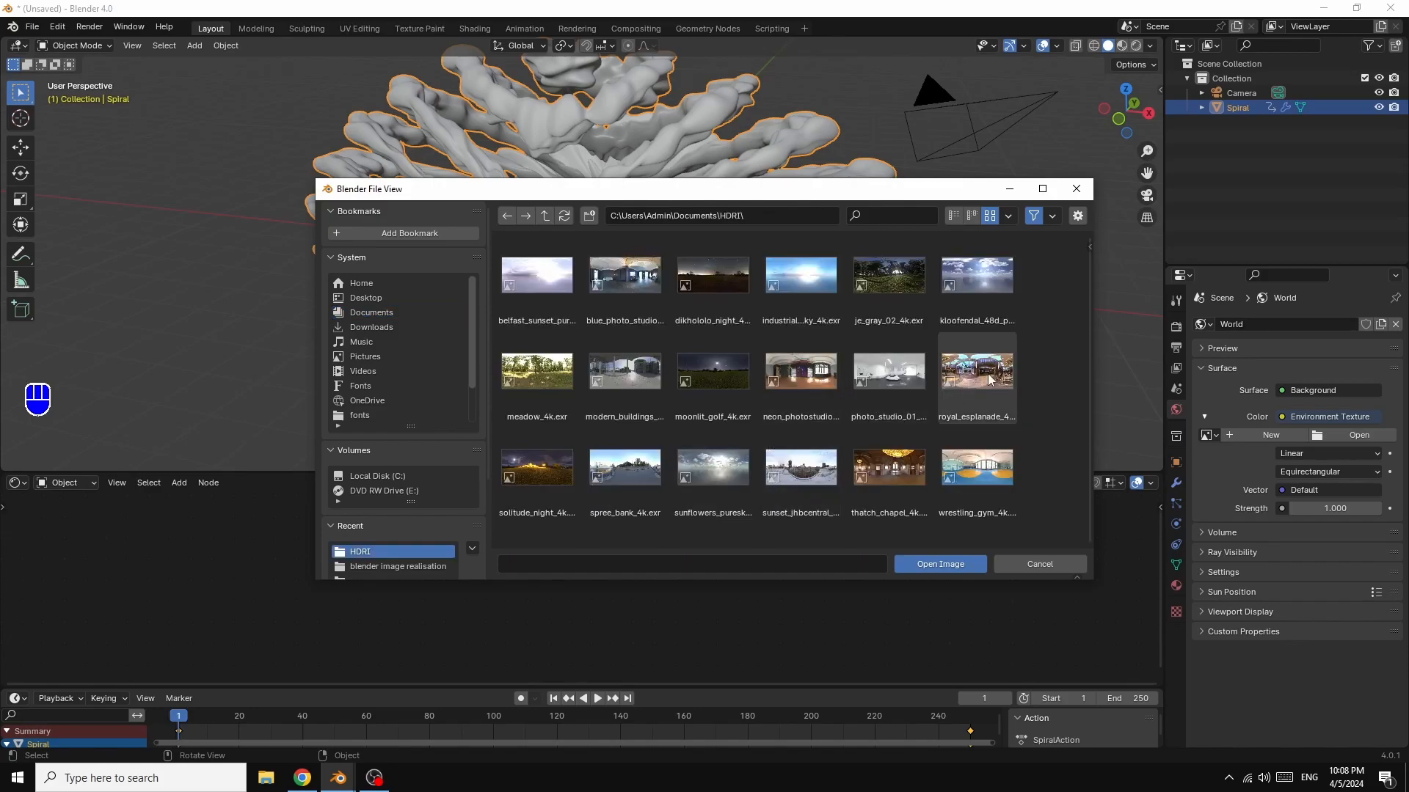
pyautogui.click(976, 375)
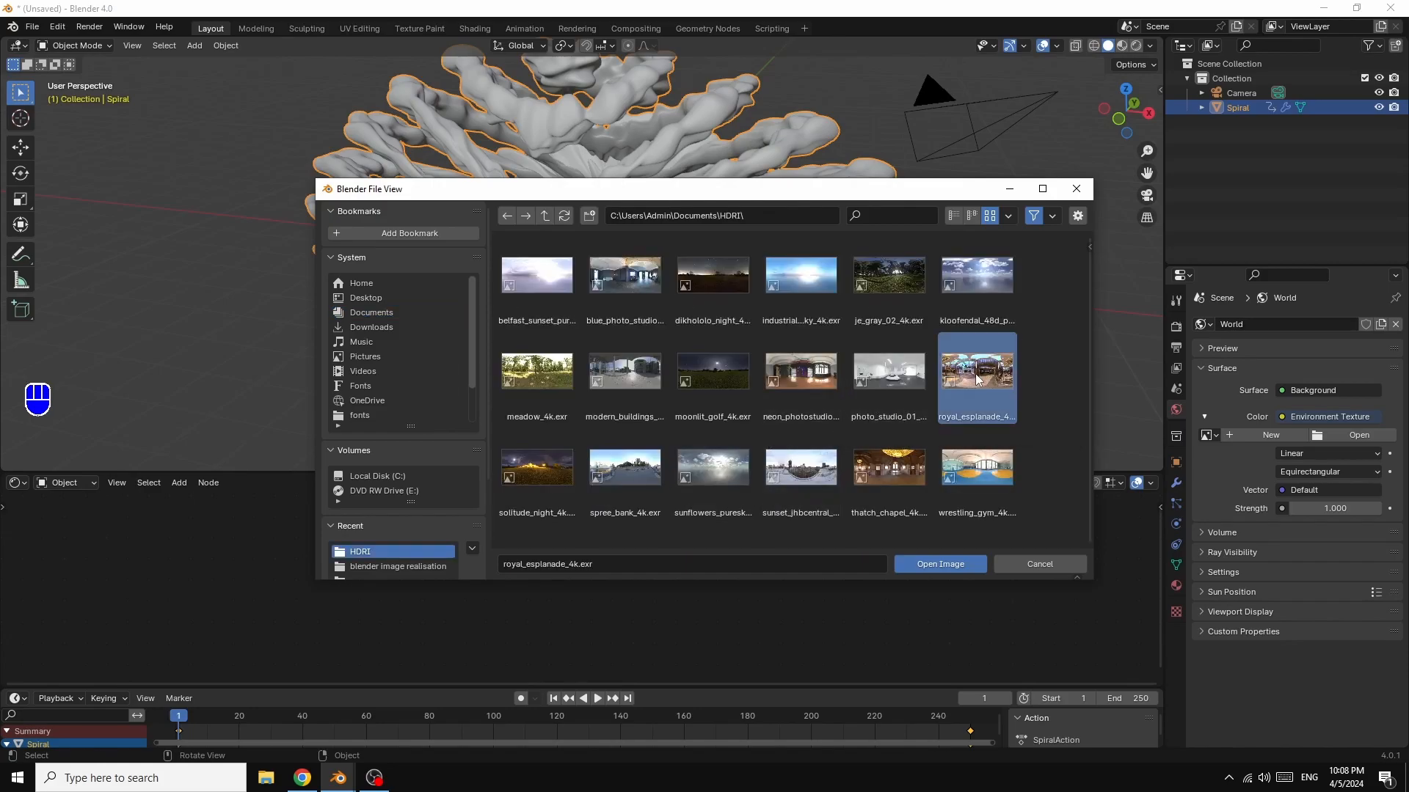
pyautogui.click(939, 566)
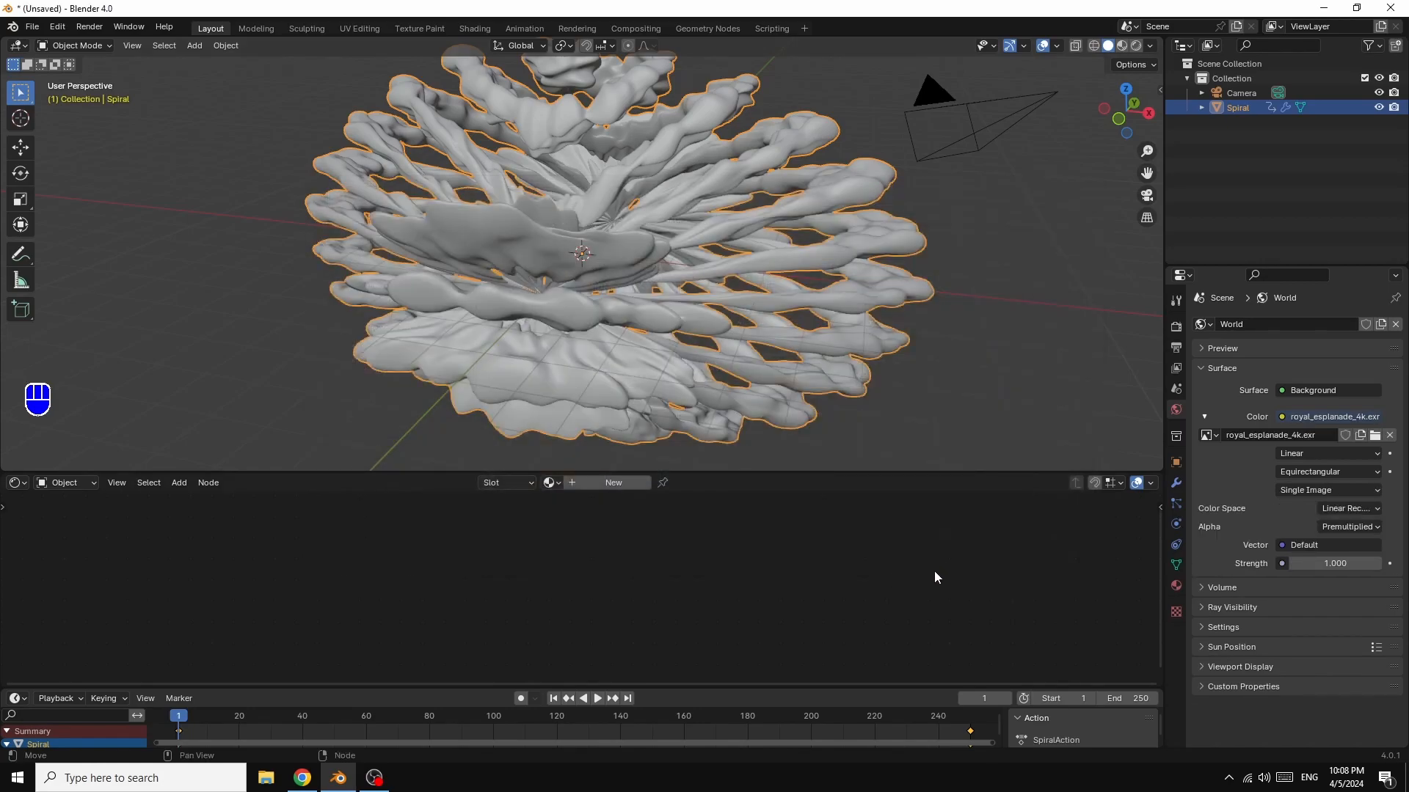
# - Add a plane mesh at the origin and scale it up by about 15.1 as the floor
pyautogui.click(192, 45)
pyautogui.moveTo(203, 62)
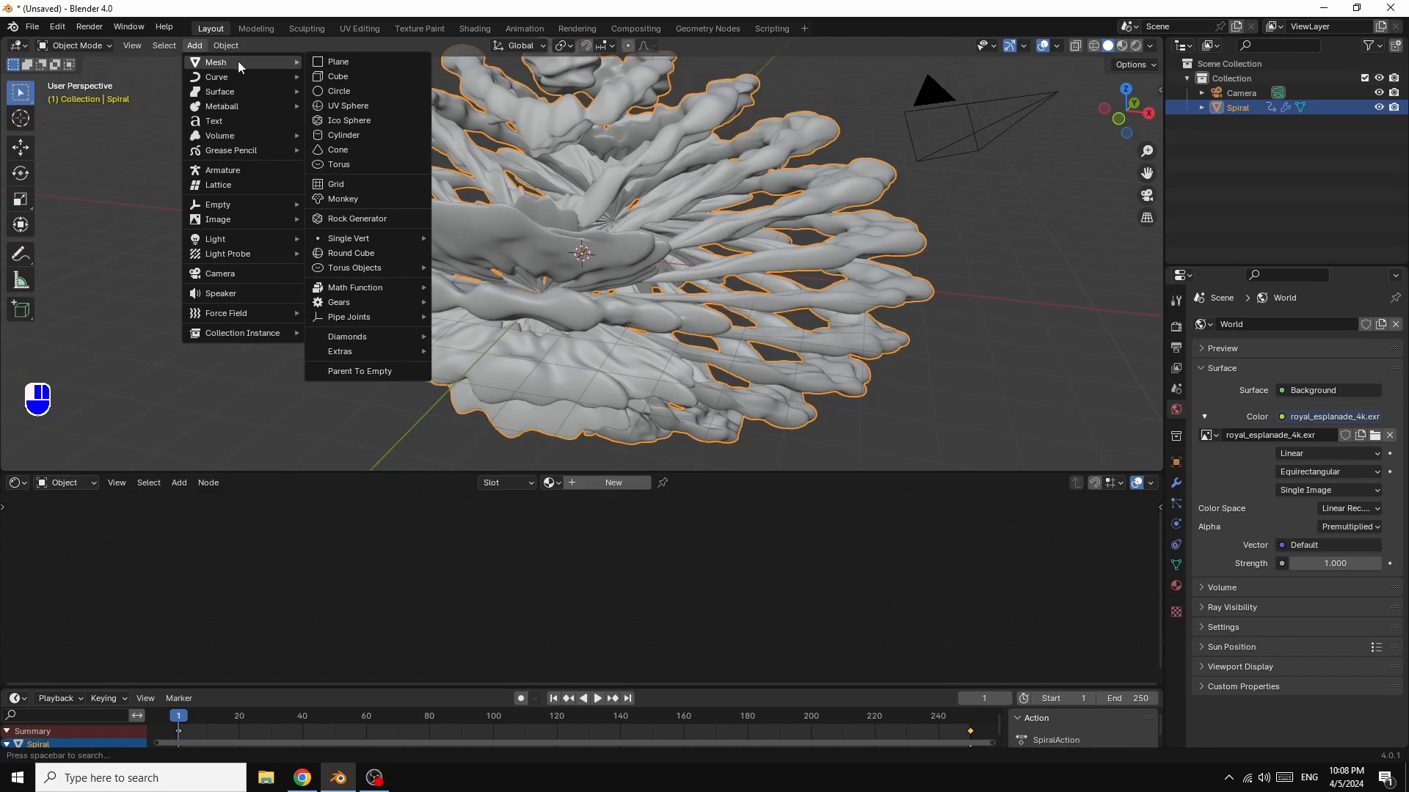
pyautogui.click(338, 64)
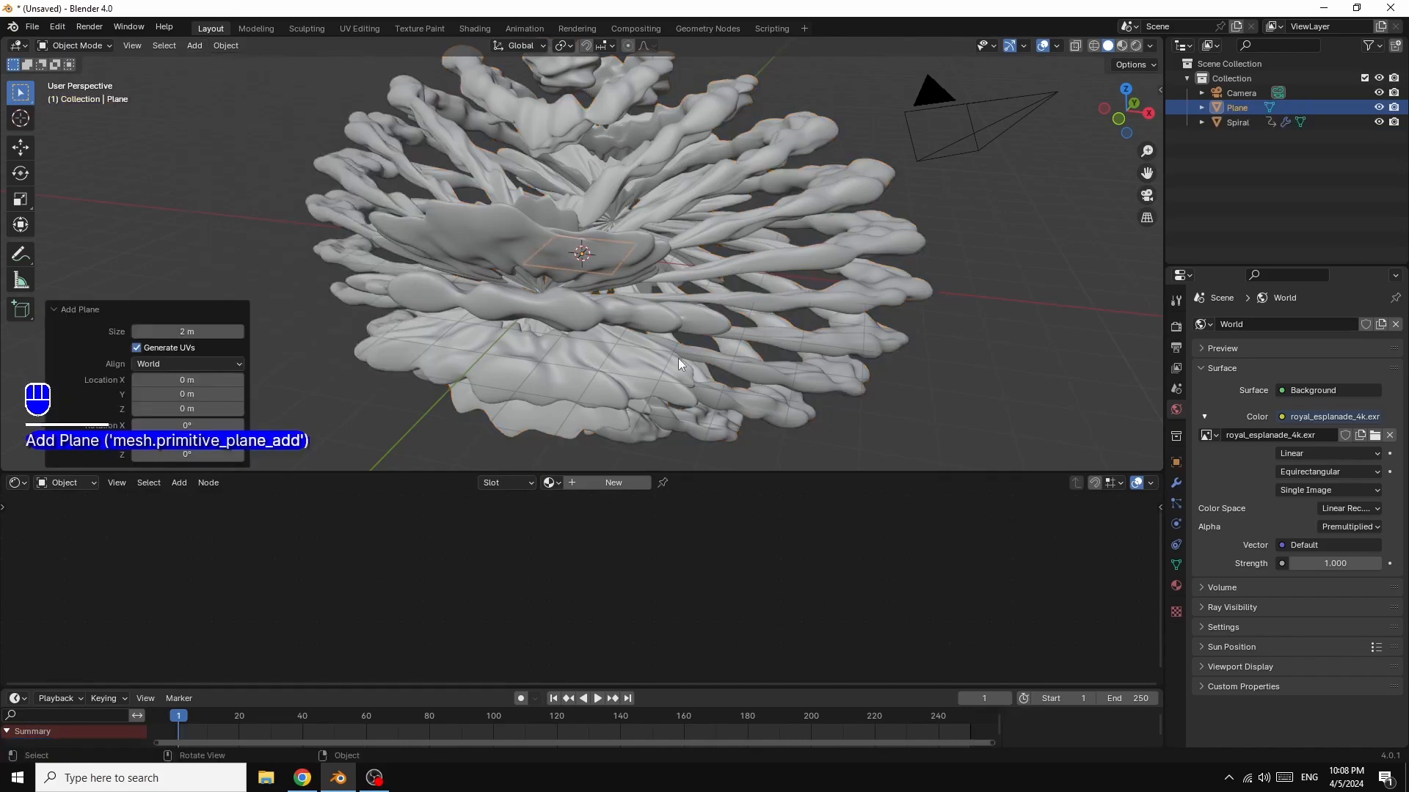
pyautogui.press('s')
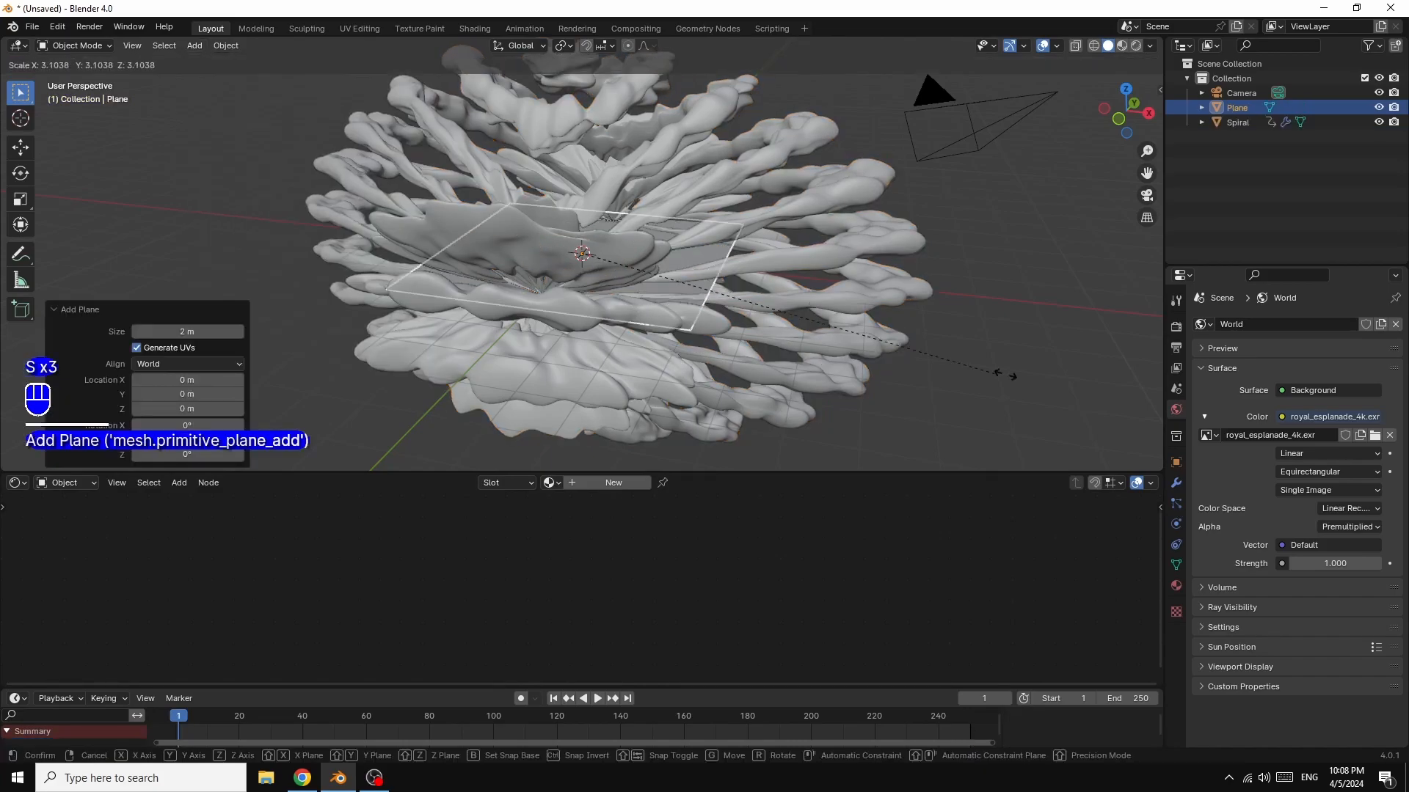
pyautogui.click(350, 380)
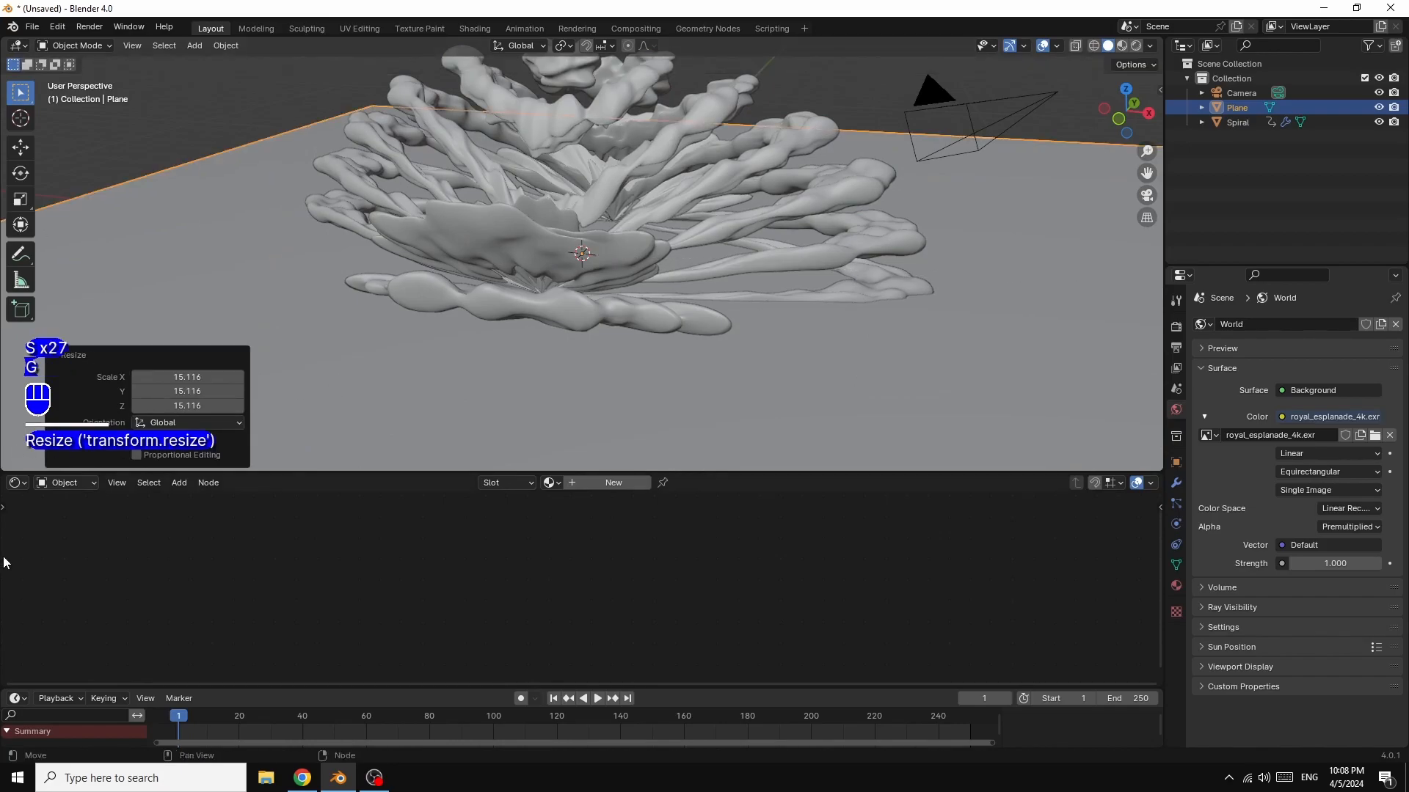
# - Move the floor plane down about 3.1 m along the Z axis and deselect it
pyautogui.press('g')
pyautogui.press('z')
pyautogui.press('z')
pyautogui.press('z')
pyautogui.press('z')
pyautogui.press('z')
pyautogui.press('z')
pyautogui.press('z')
pyautogui.press('z')
pyautogui.press('z')
pyautogui.press('z')
pyautogui.press('z')
pyautogui.press('z')
pyautogui.press('z')
pyautogui.press('z')
pyautogui.press('z')
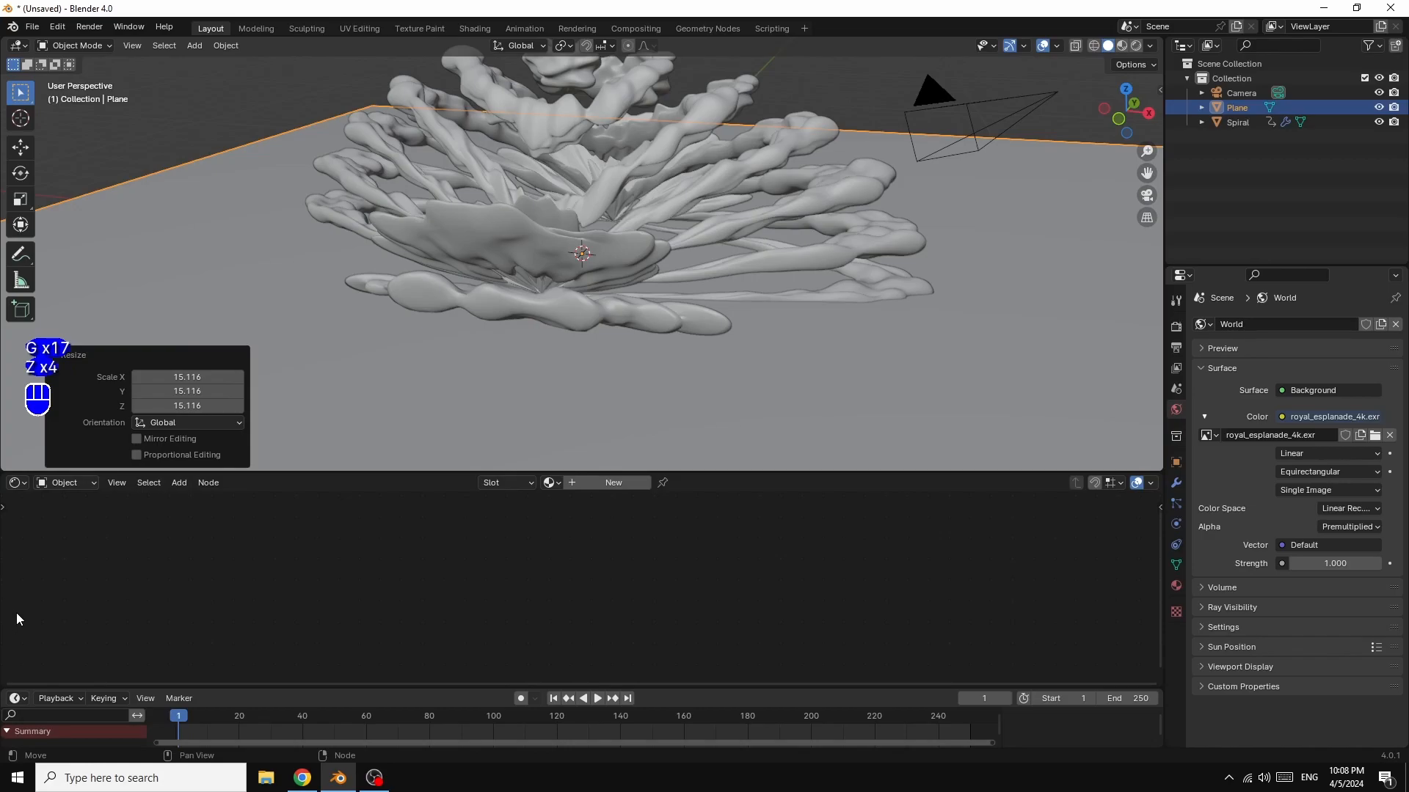
pyautogui.press('g')
pyautogui.press('g')
pyautogui.press('g')
pyautogui.press('g')
pyautogui.press('g')
pyautogui.press('g')
pyautogui.press('g')
pyautogui.press('g')
pyautogui.press('g')
pyautogui.press('g')
pyautogui.press('g')
pyautogui.press('g')
pyautogui.press('g')
pyautogui.press('g')
pyautogui.press('g')
pyautogui.press('g')
pyautogui.press('g')
pyautogui.press('g')
pyautogui.press('g')
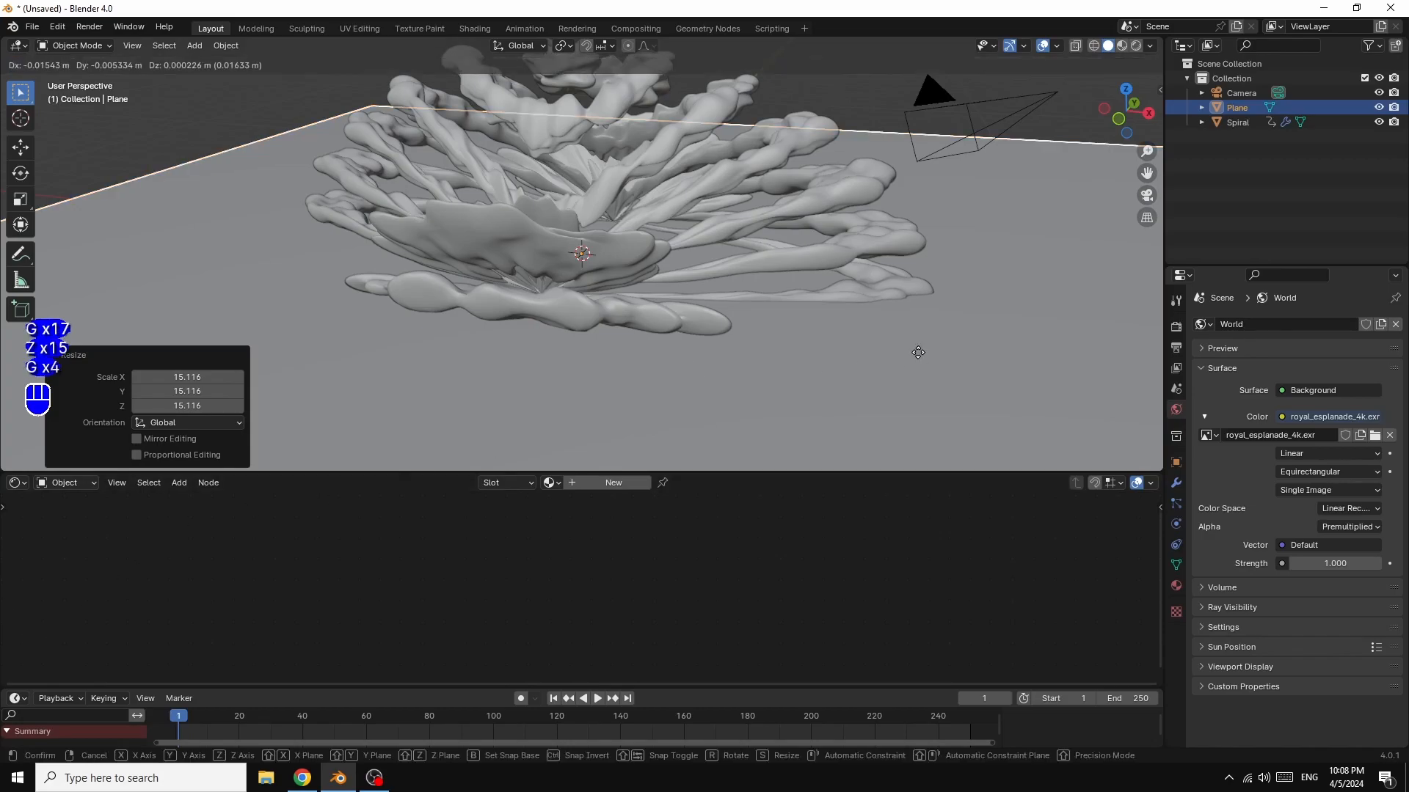
pyautogui.press('z')
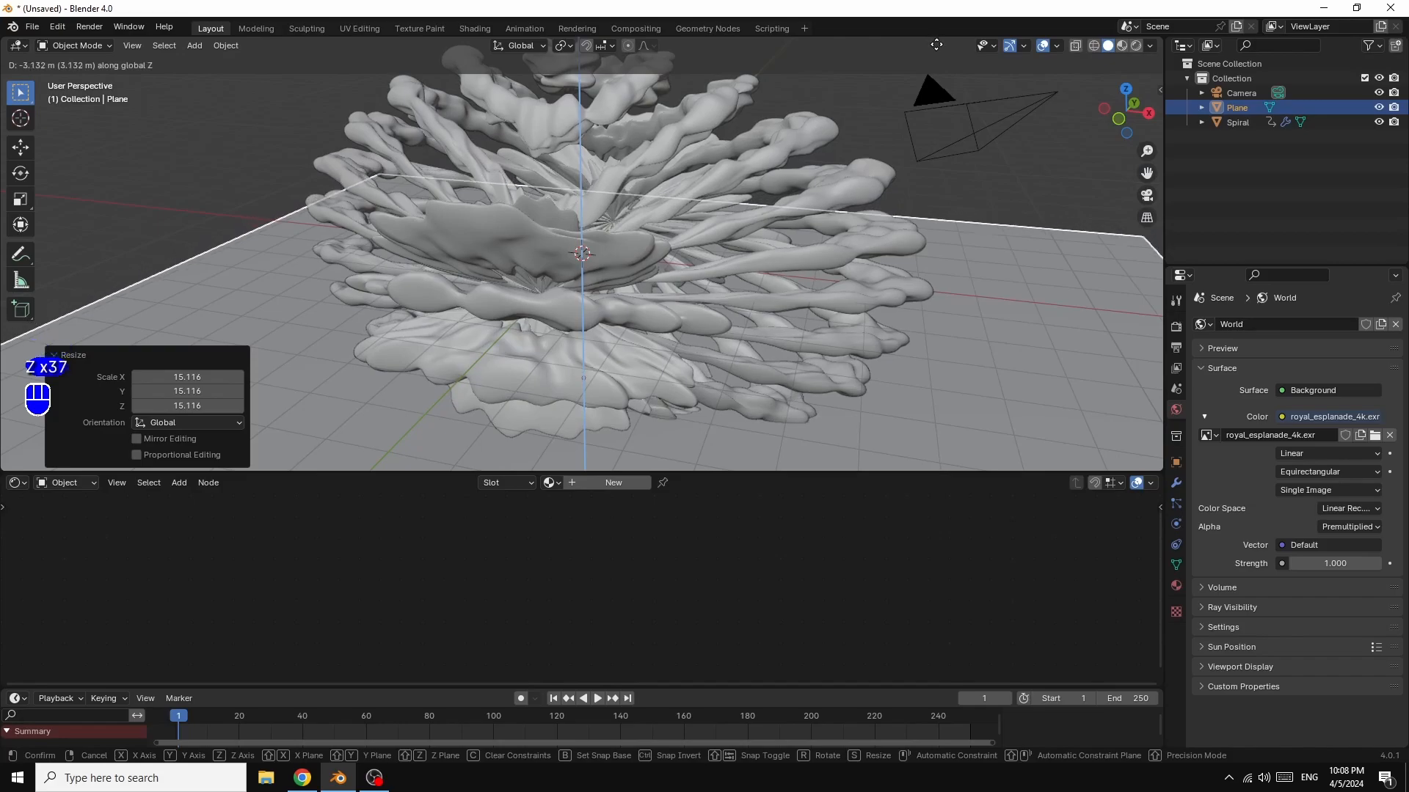
pyautogui.click(936, 40)
pyautogui.click(1046, 166)
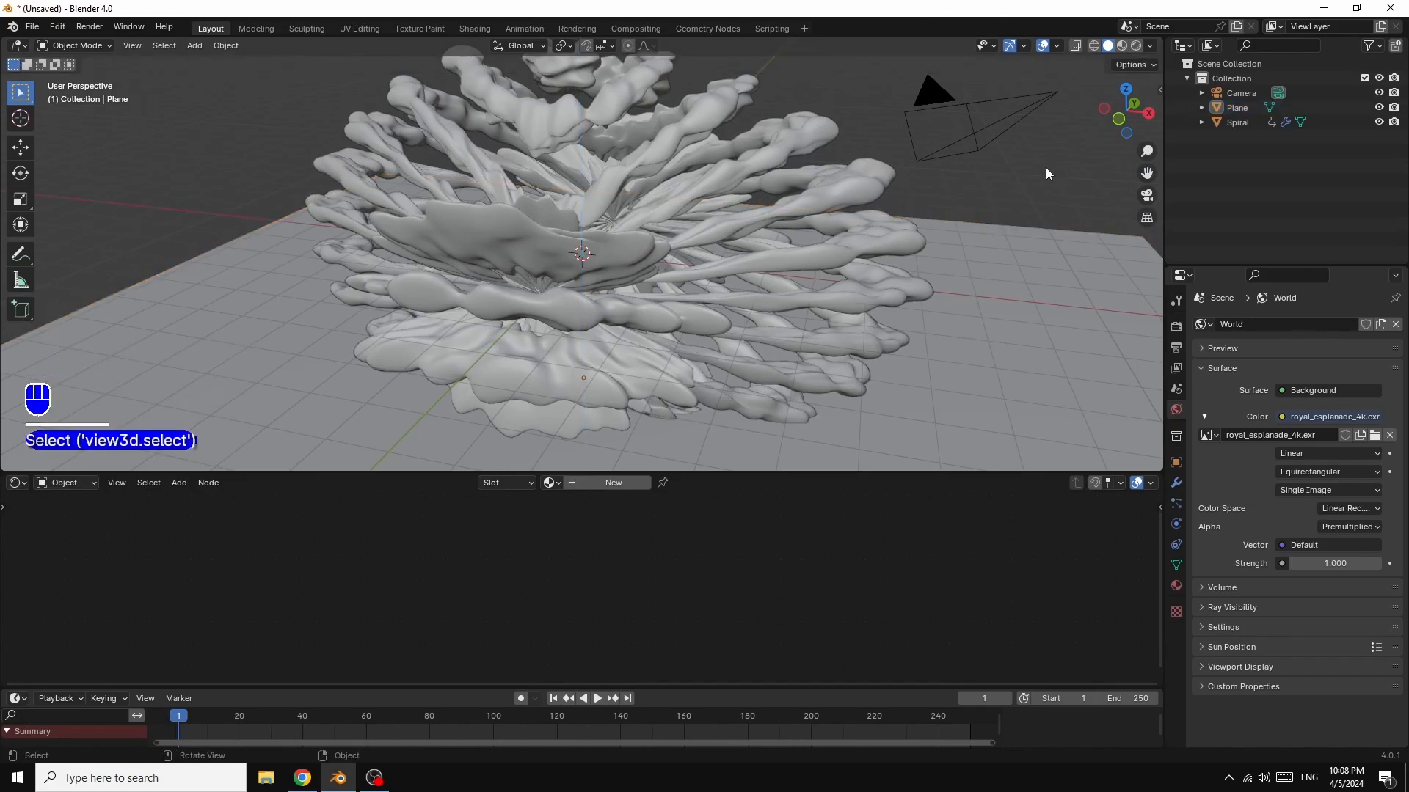
# - Look through the camera, lock it to the view, and pull it back to frame the whole spiral from the front
pyautogui.press('KP_0')
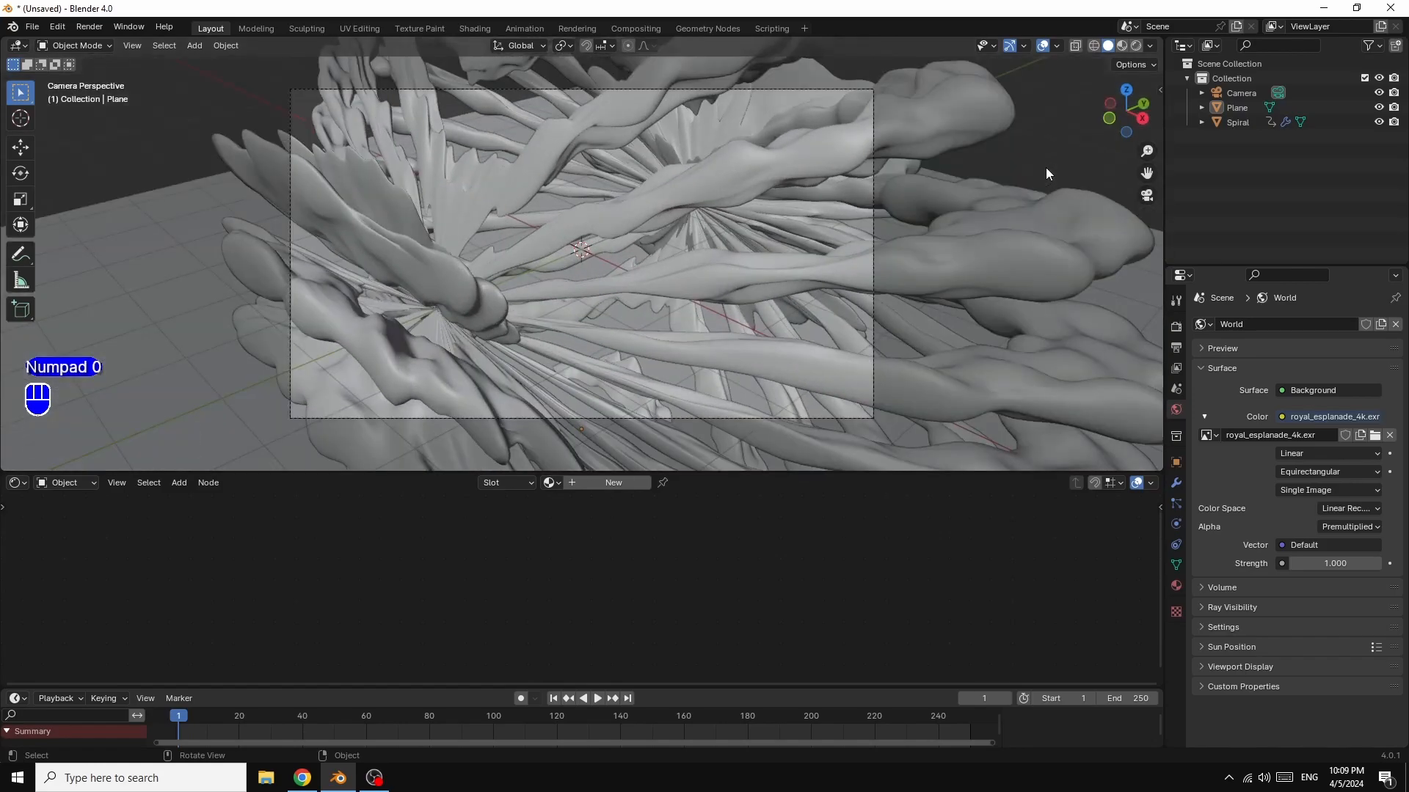
pyautogui.press('n')
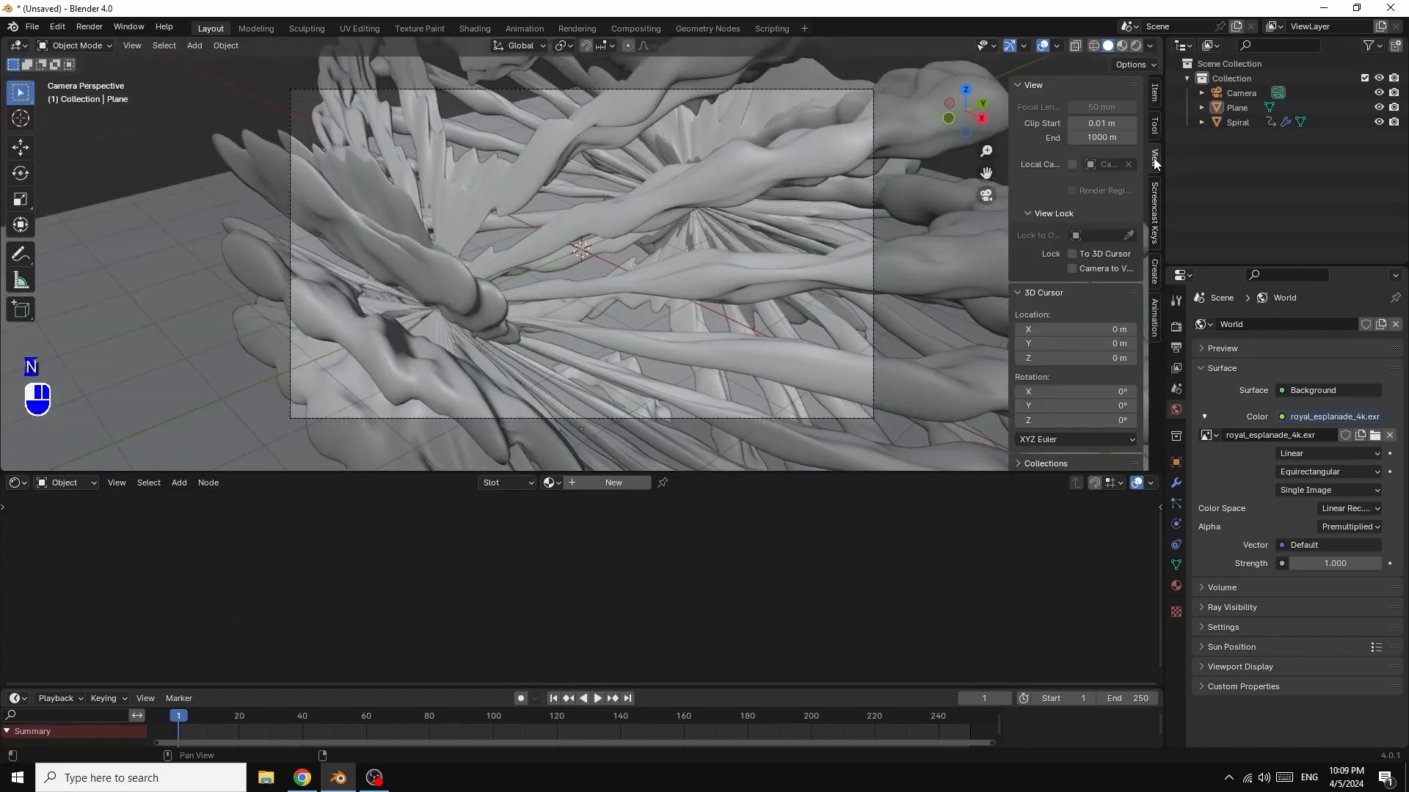
pyautogui.click(1072, 269)
pyautogui.press('n')
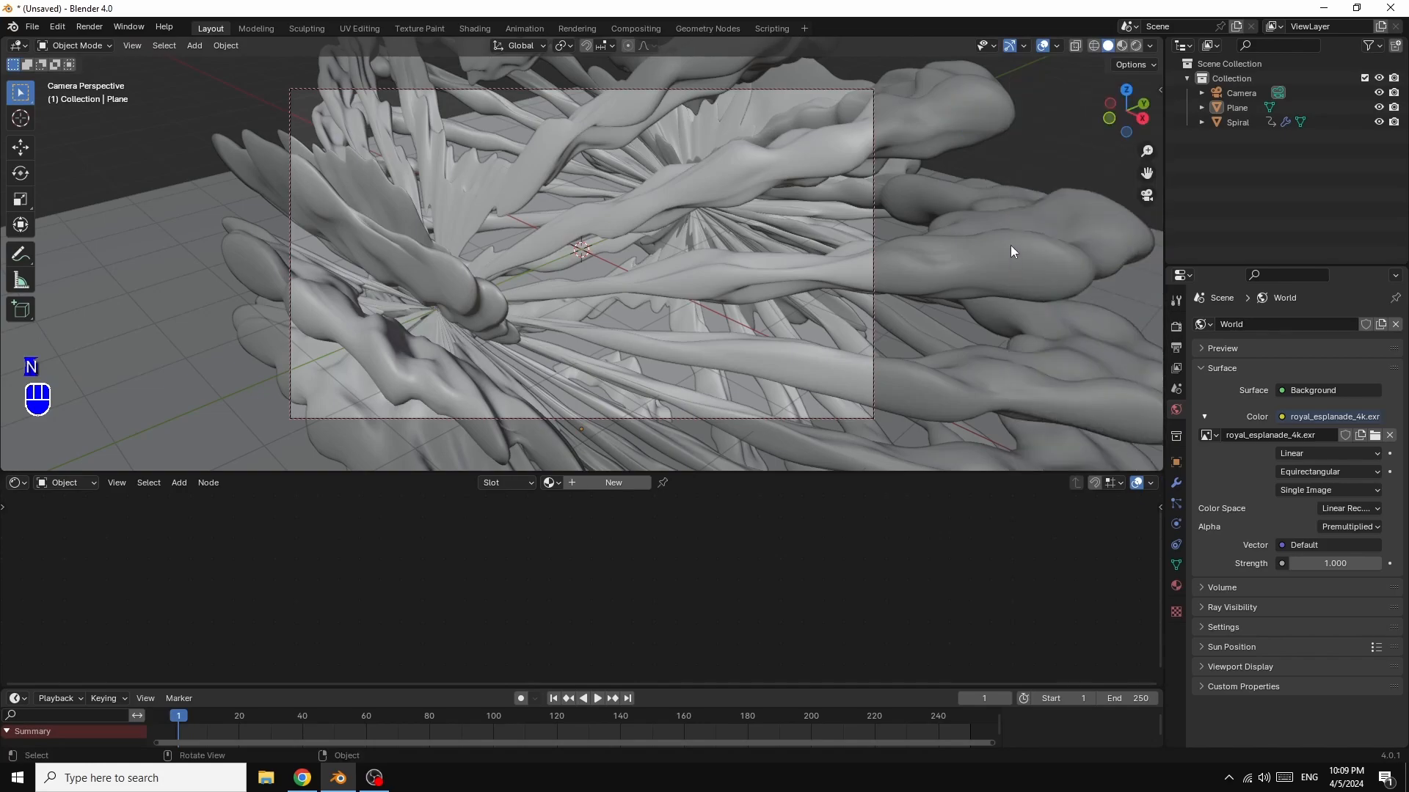
pyautogui.scroll(-5, 1027, 133)
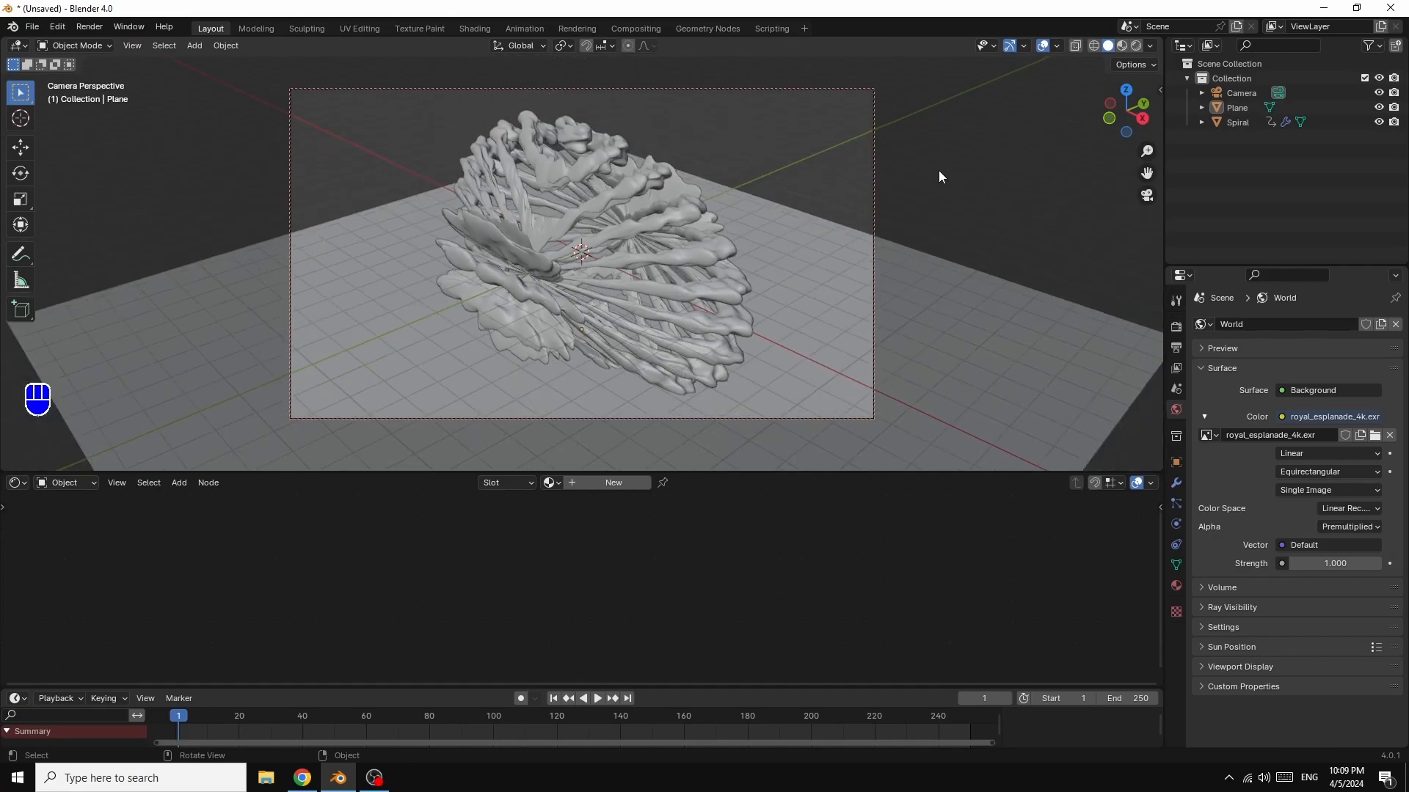
pyautogui.moveTo(1125, 111)
pyautogui.mouseDown()
pyautogui.moveTo(1217, 126)
pyautogui.moveTo(1216, 50)
pyautogui.moveTo(1217, 76)
pyautogui.mouseUp()
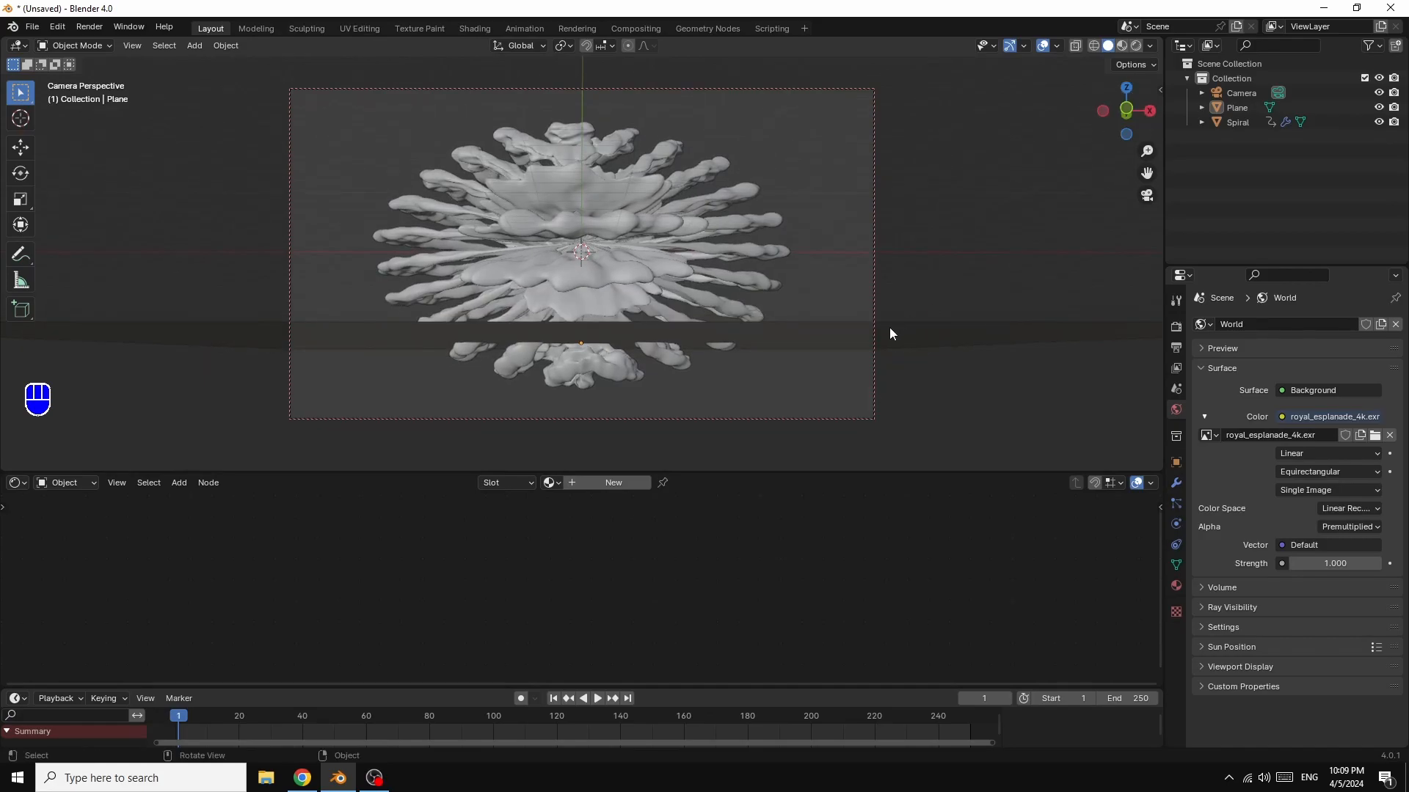
# - Lower the floor plane another 1.73 m or so along Z and scale it up by about 4.05
pyautogui.click(931, 323)
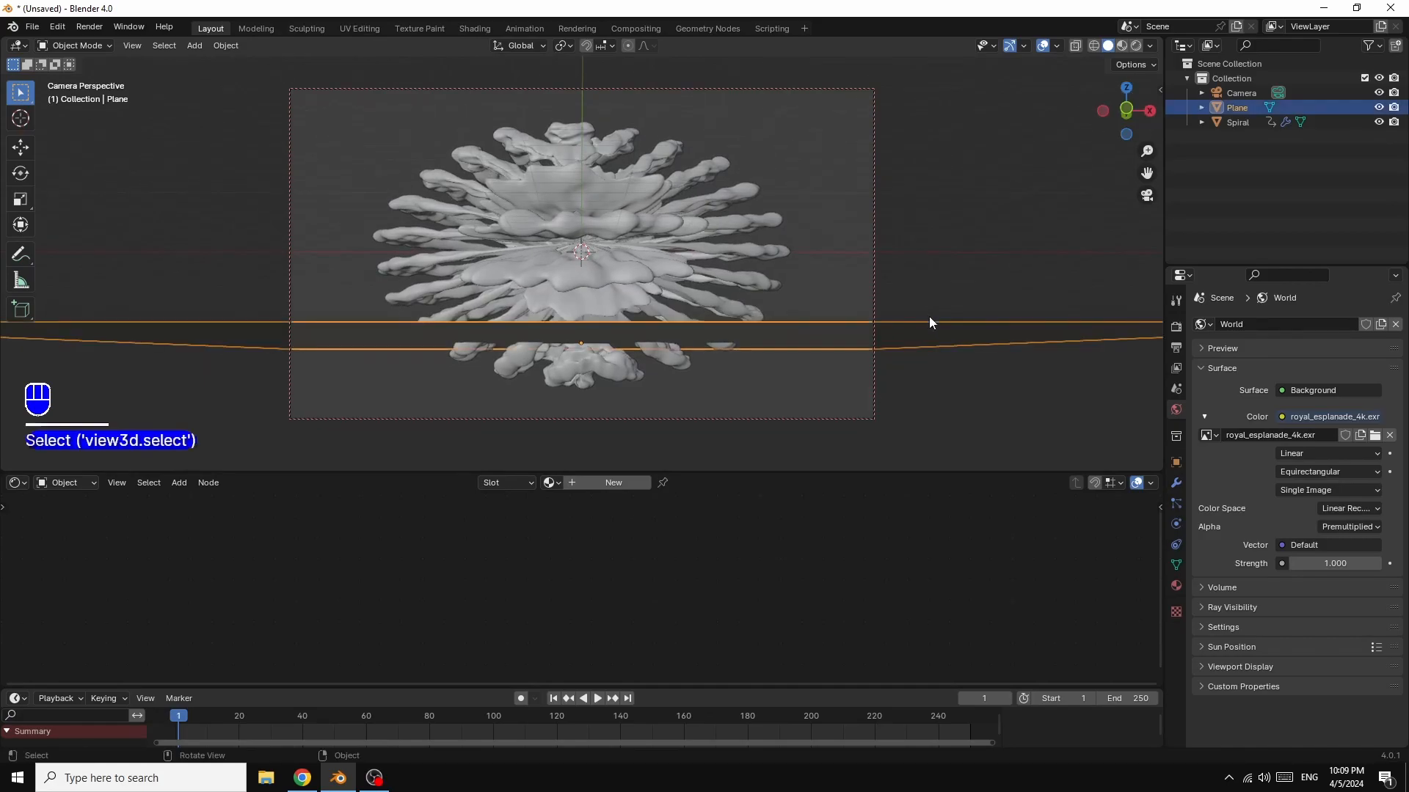
pyautogui.press('g')
pyautogui.press('z')
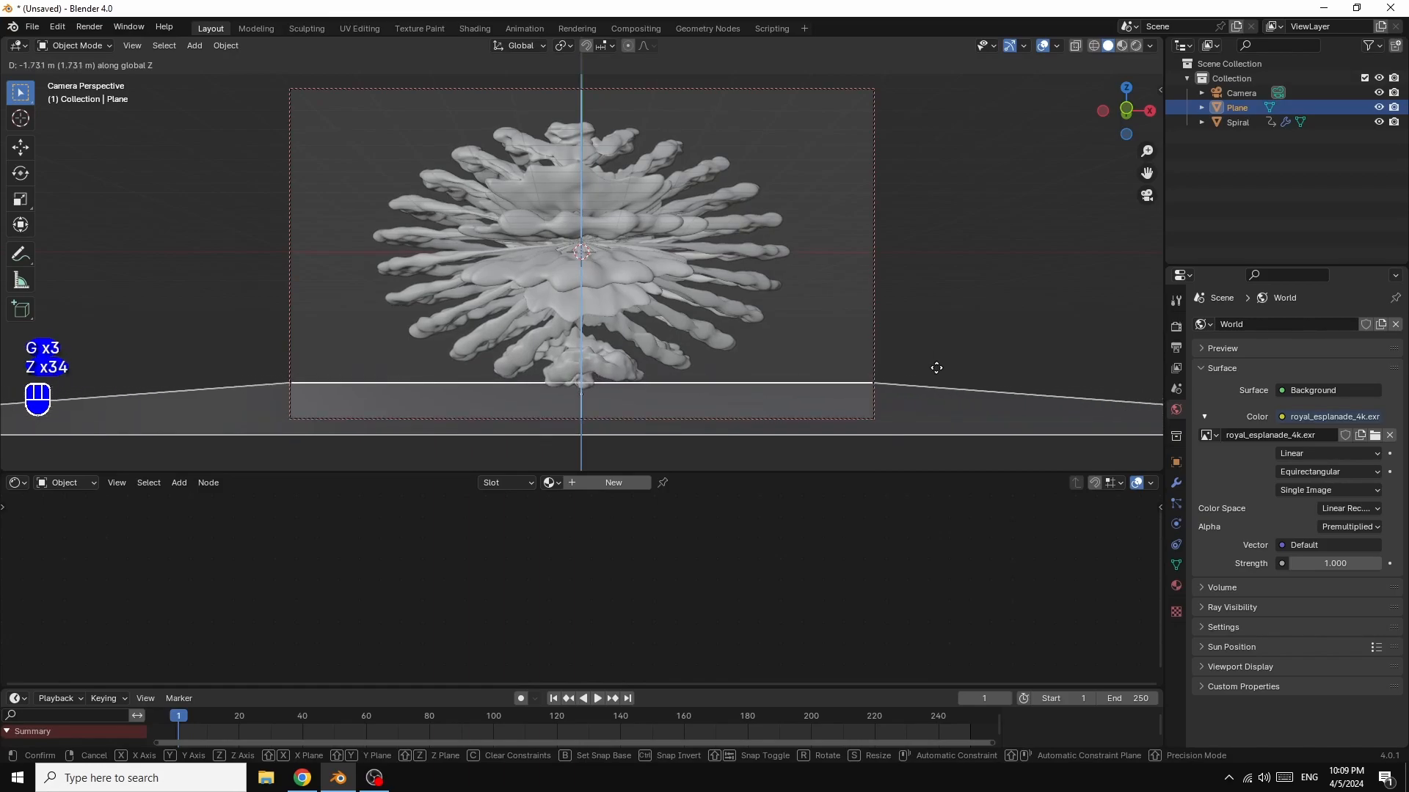
pyautogui.click(936, 368)
pyautogui.press('s')
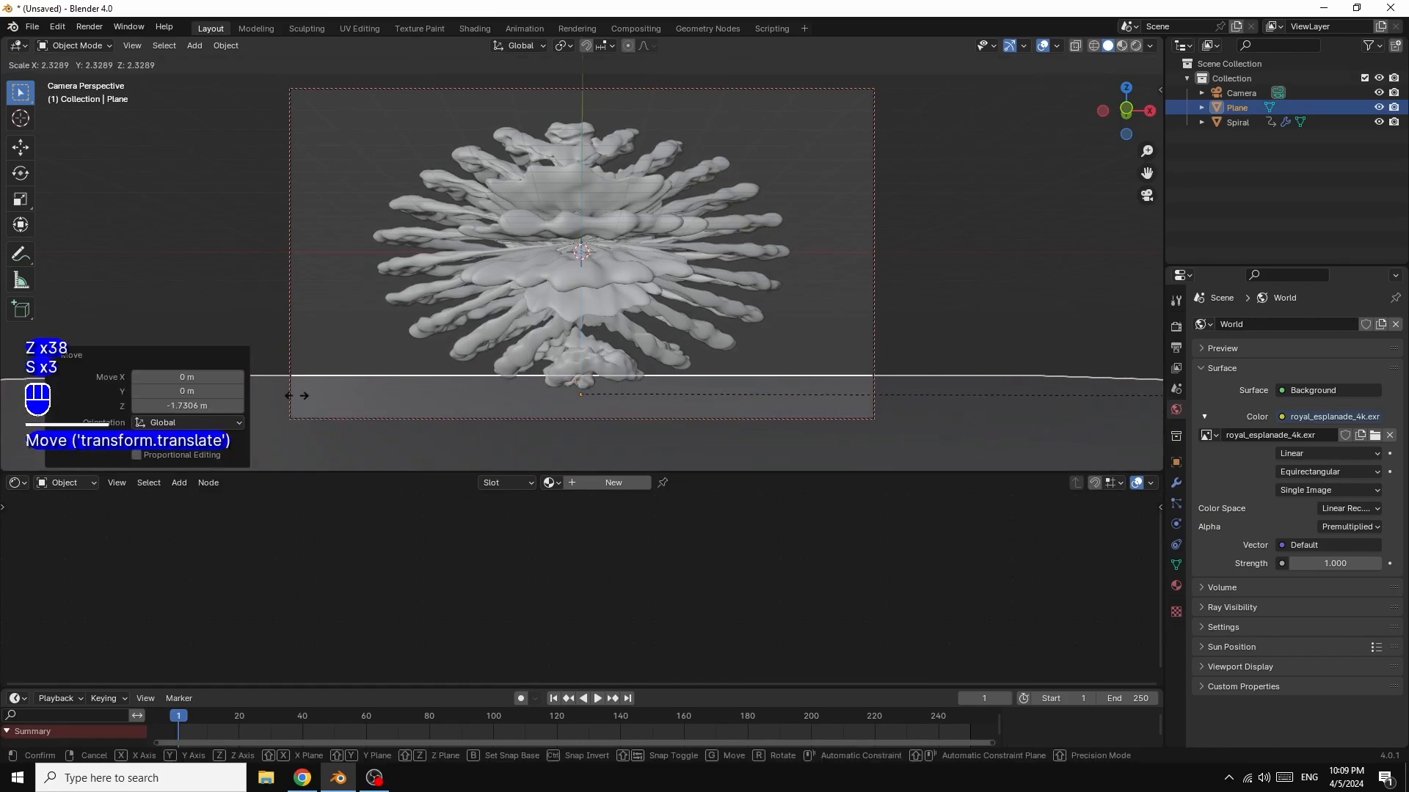
pyautogui.click(913, 390)
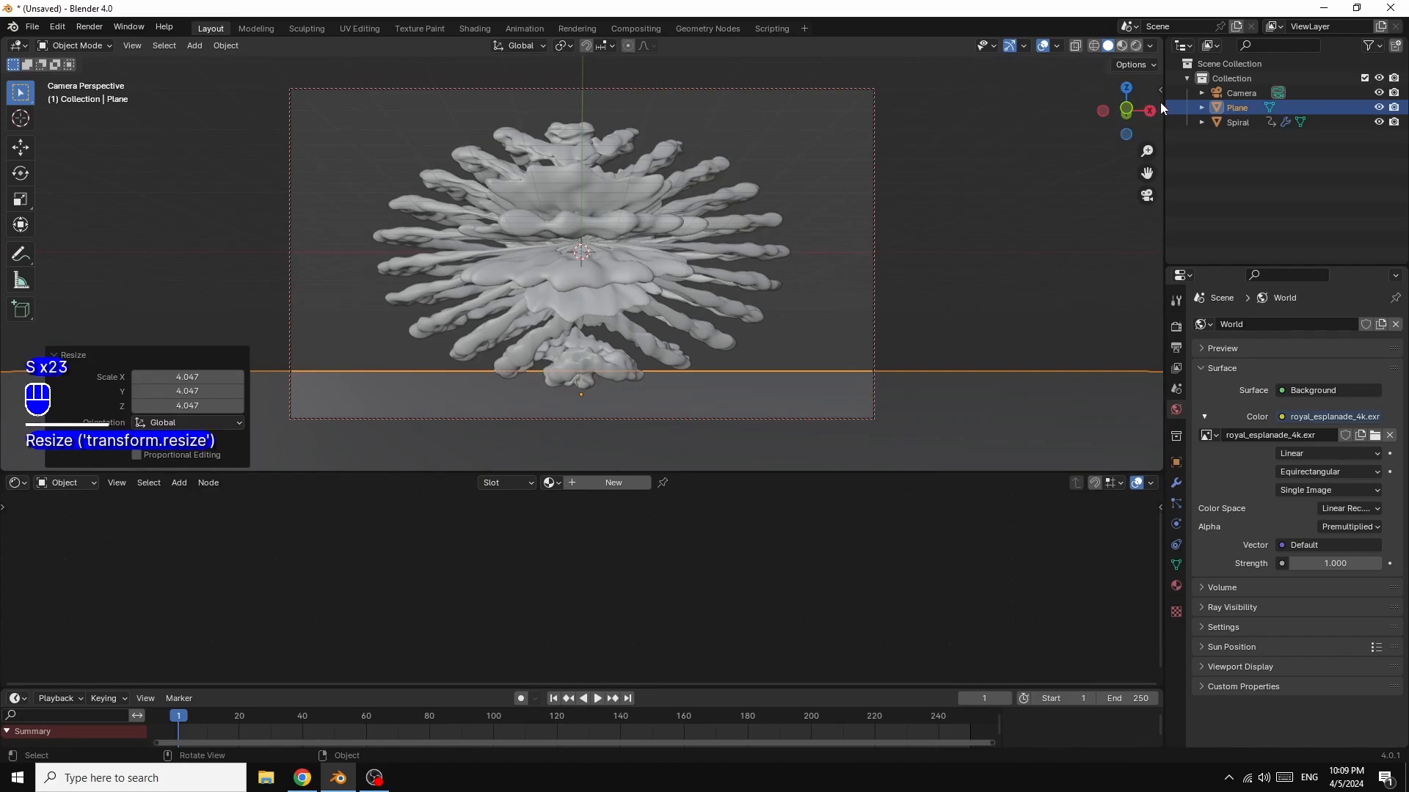
# - Orbit the locked camera so it looks down on the spiral and floor from a raised angle
pyautogui.moveTo(1147, 112); pyautogui.dragTo(1174, 186)
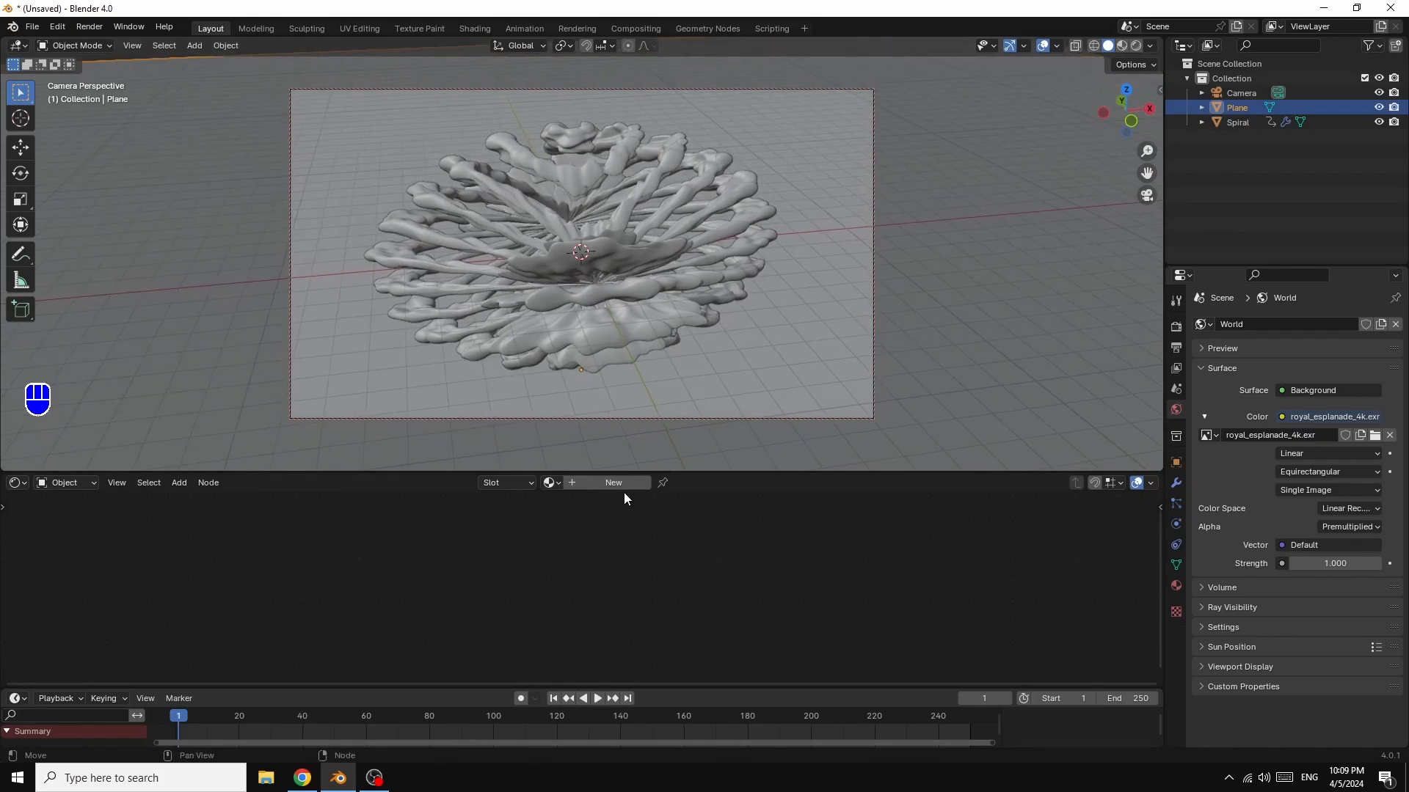
pyautogui.click(965, 351)
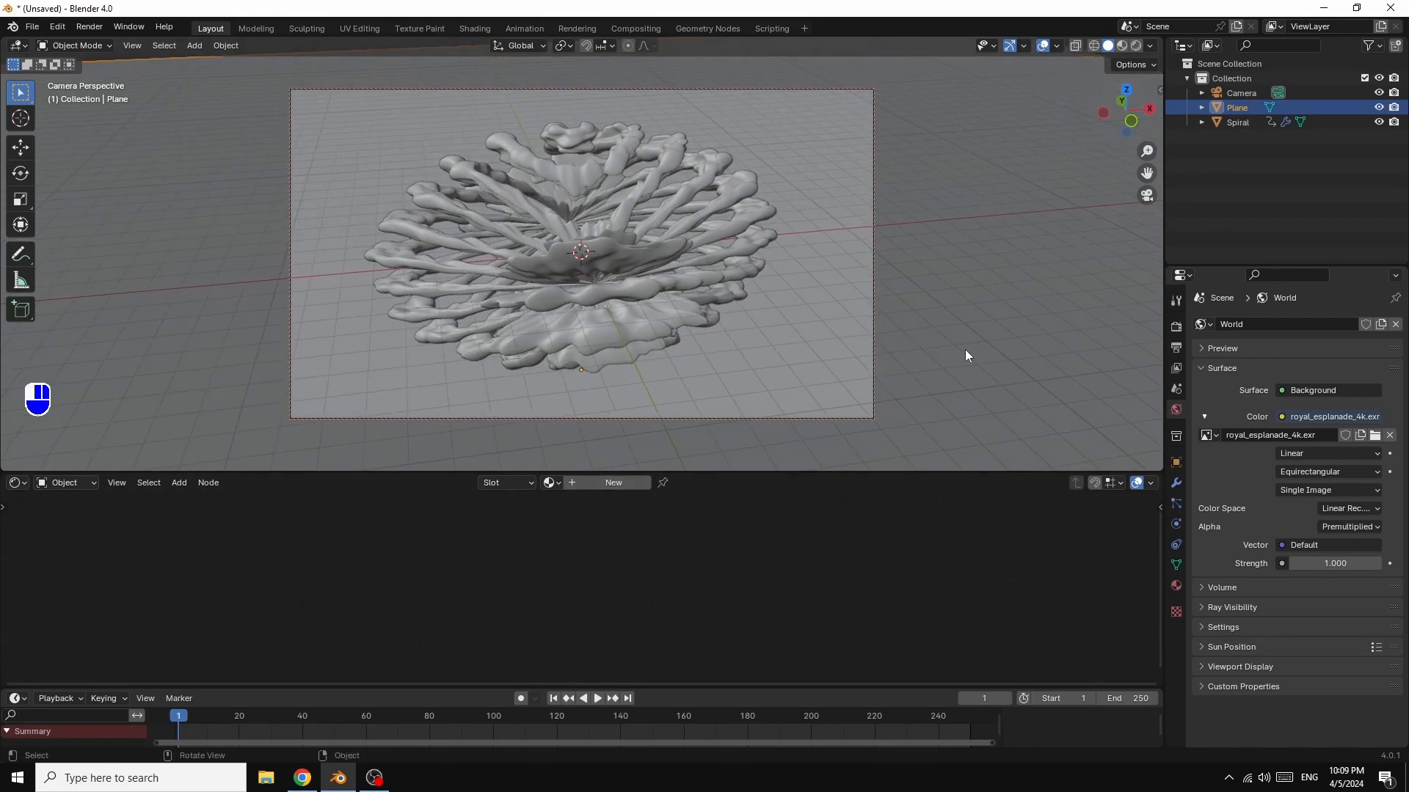
# - Create a new material for the floor plane, shift its Principled BSDF node aside, and enlarge the shader editor area
pyautogui.click(603, 484)
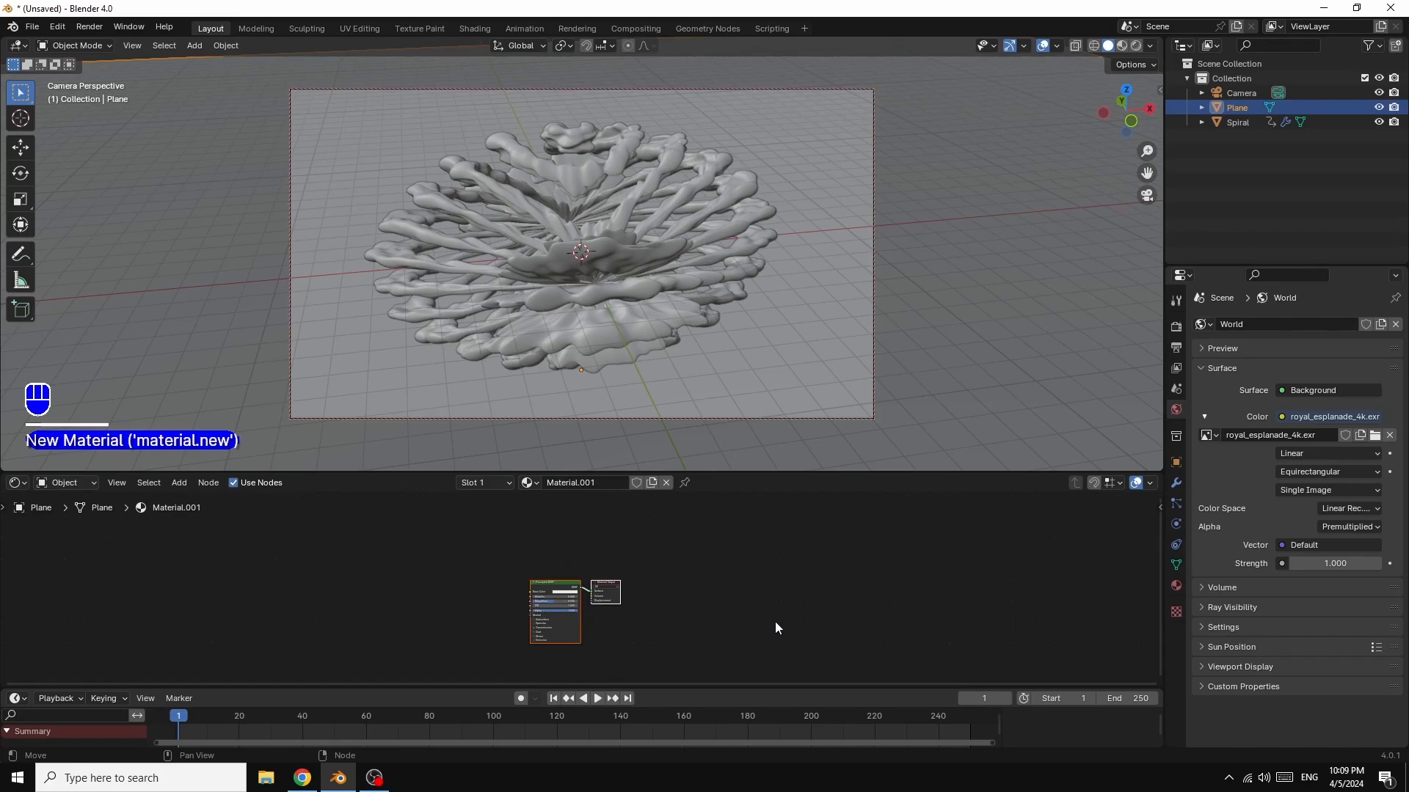
pyautogui.scroll(2, 775, 622)
pyautogui.moveTo(532, 585); pyautogui.dragTo(666, 515)
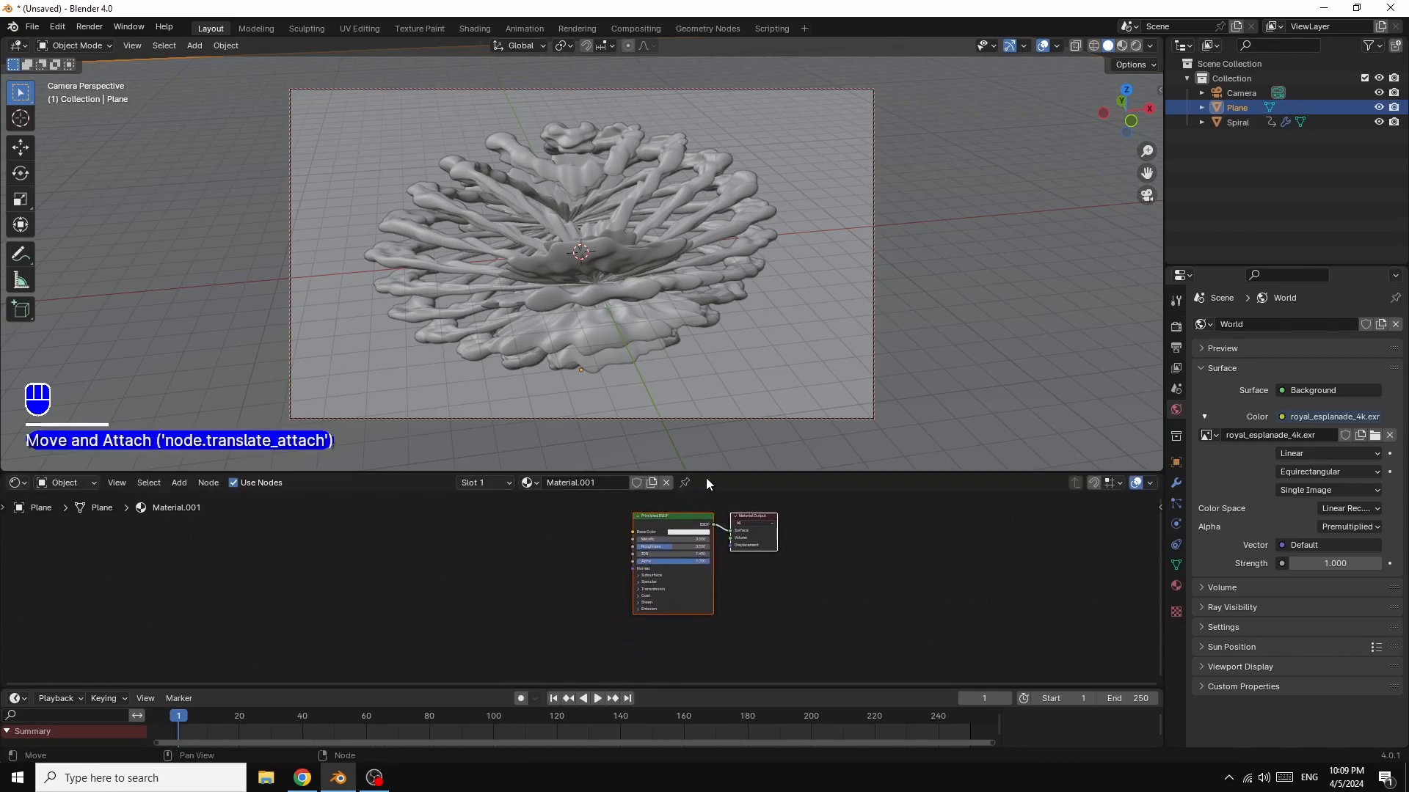
pyautogui.moveTo(731, 474); pyautogui.dragTo(725, 345)
# - Set the floor material's Metallic to 1, Roughness to 0.1 and Base Color to a light orange
pyautogui.moveTo(646, 480); pyautogui.dragTo(680, 487)
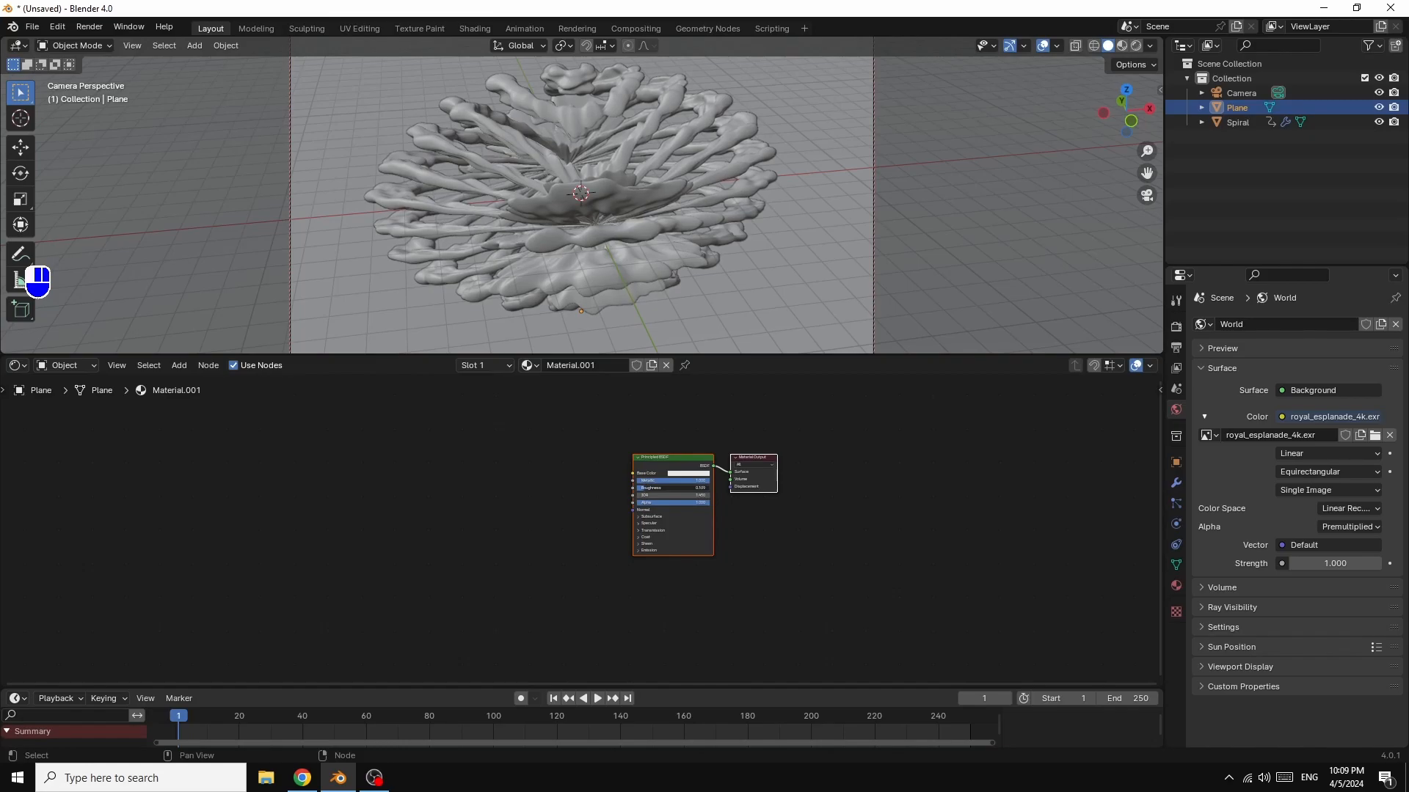
pyautogui.click(665, 490)
pyautogui.write('0.1')
pyautogui.press('Return')
pyautogui.click(688, 476)
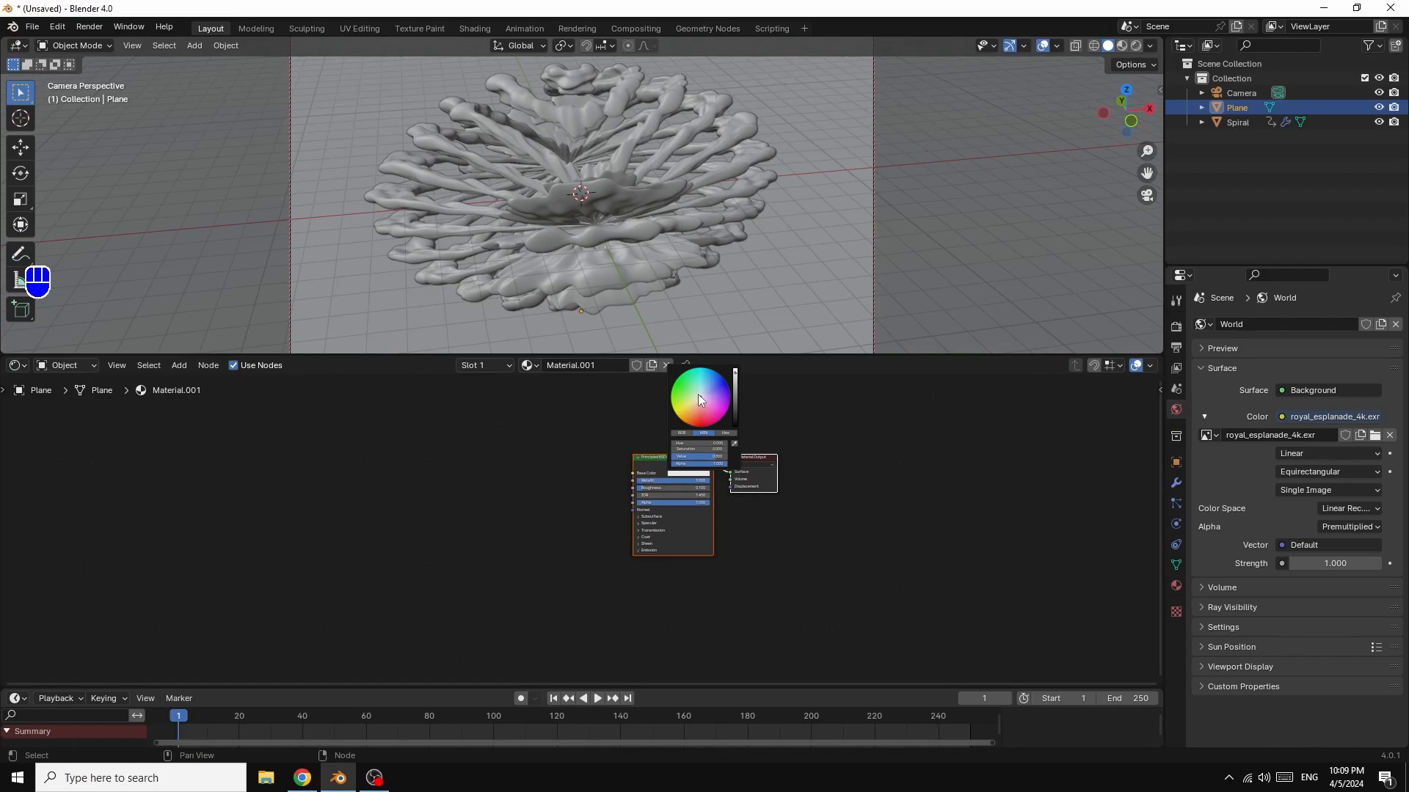
pyautogui.moveTo(701, 395); pyautogui.dragTo(695, 408)
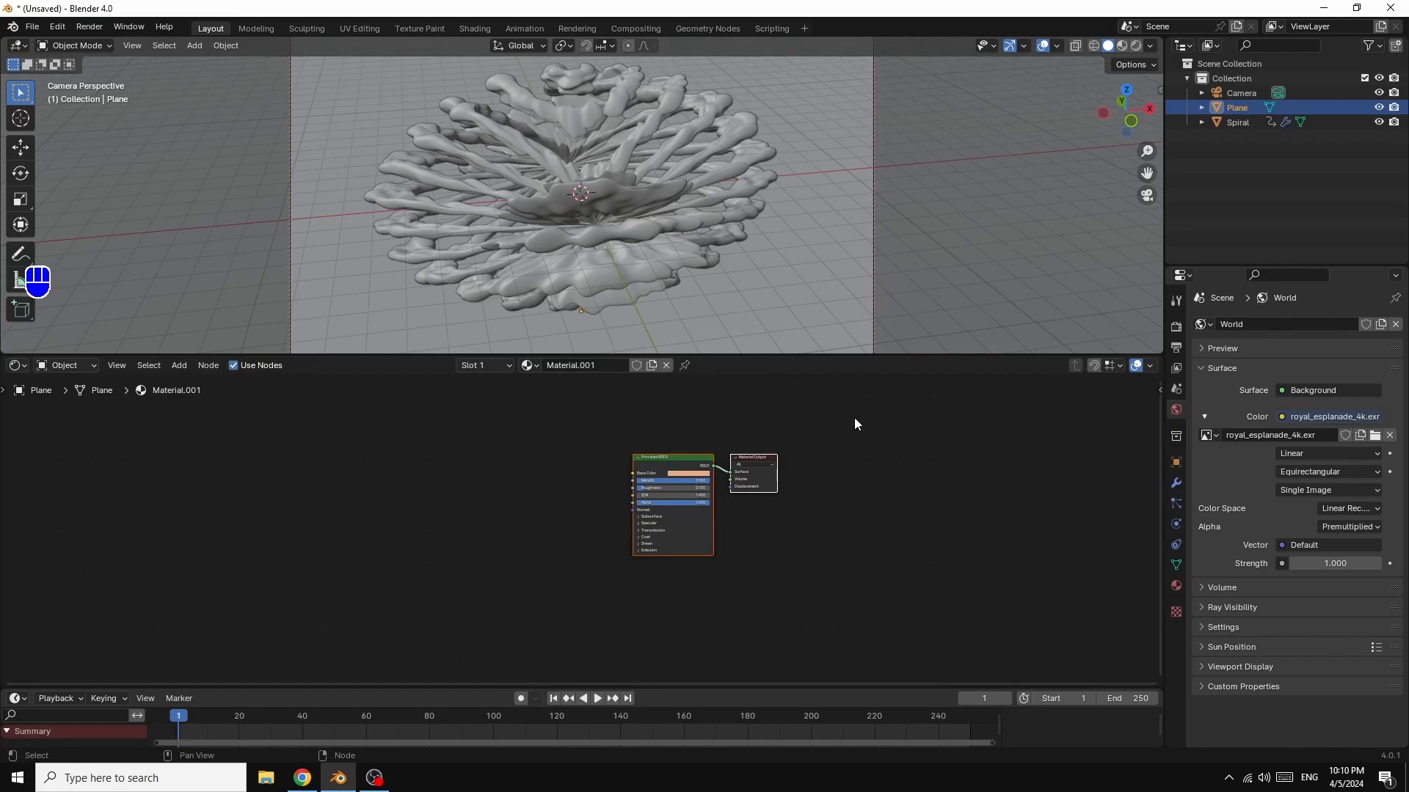
# - Switch the viewport to Material Preview shading and create a new material for the spiral
pyautogui.click(1122, 45)
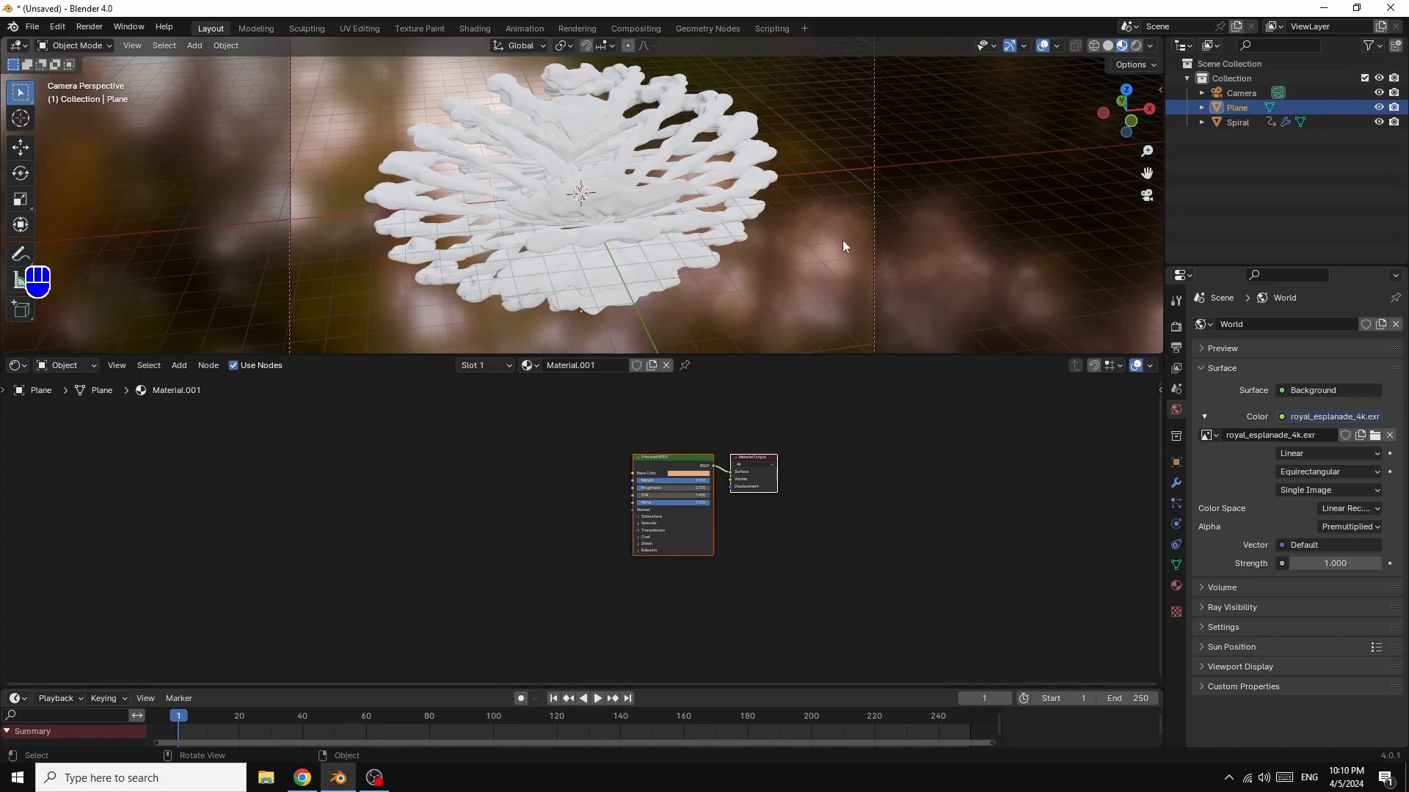
pyautogui.click(578, 166)
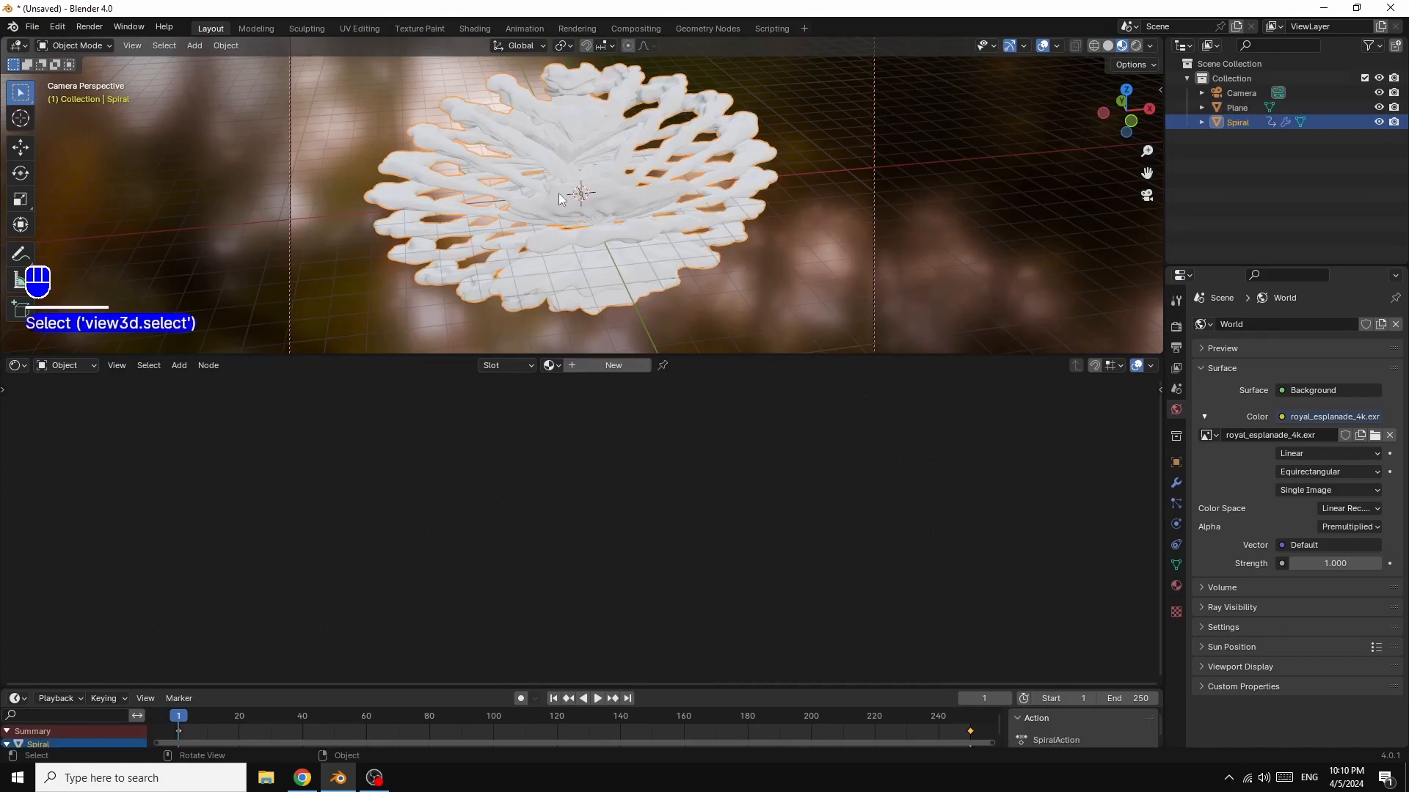
pyautogui.click(612, 366)
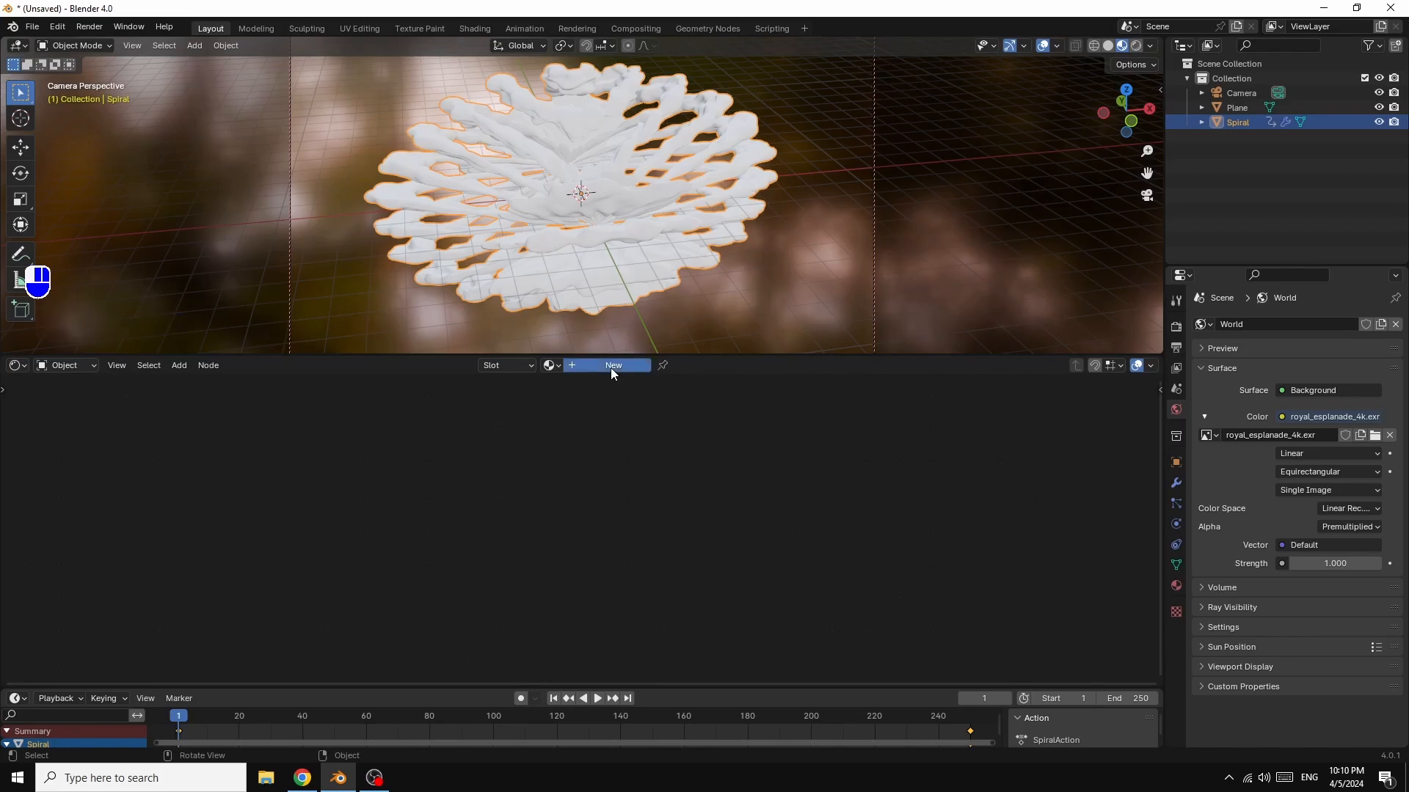
pyautogui.scroll(4, 792, 551)
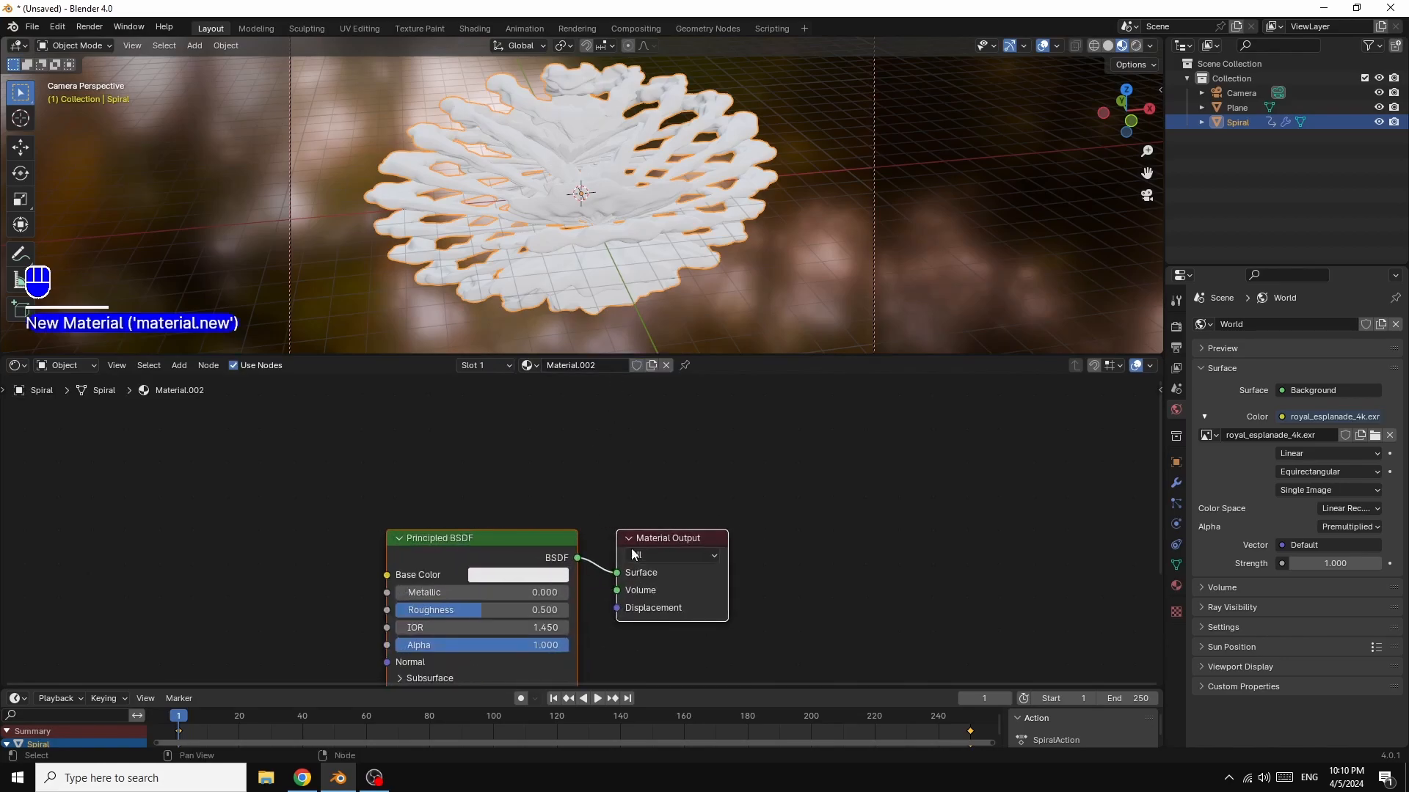
# - Delete the Principled BSDF node from the spiral's new material
pyautogui.moveTo(527, 539); pyautogui.dragTo(752, 418)
pyautogui.click(512, 490)
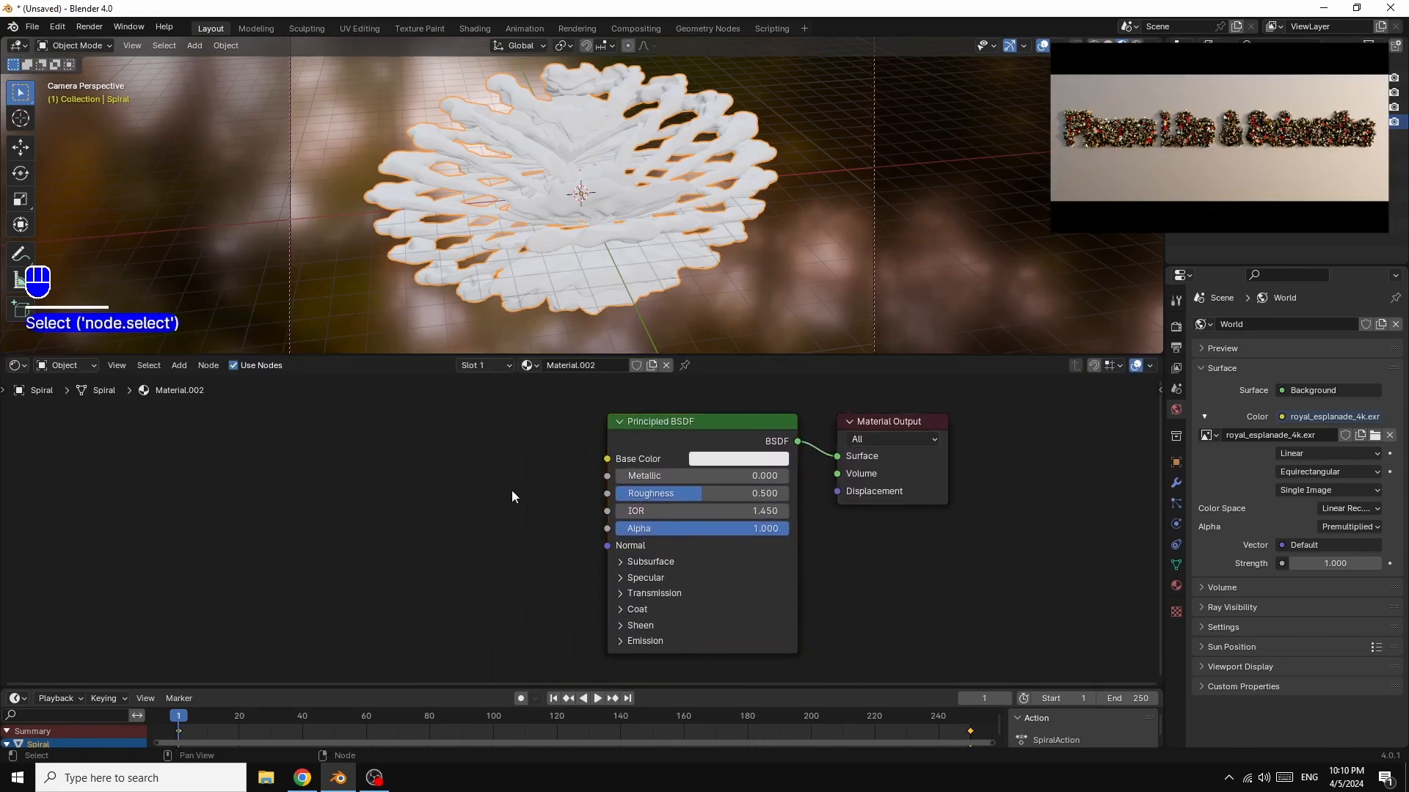
pyautogui.click(696, 421)
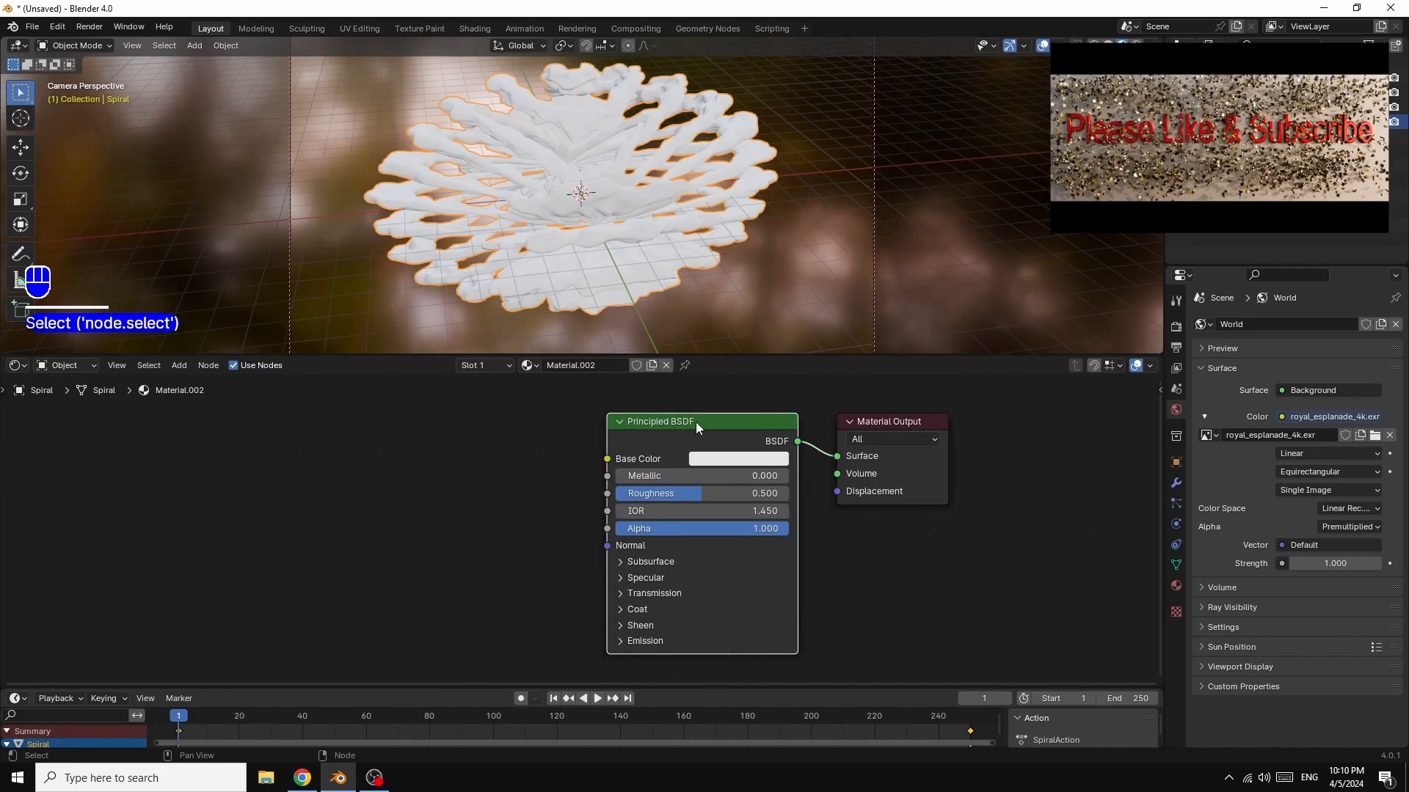
pyautogui.rightClick(696, 421)
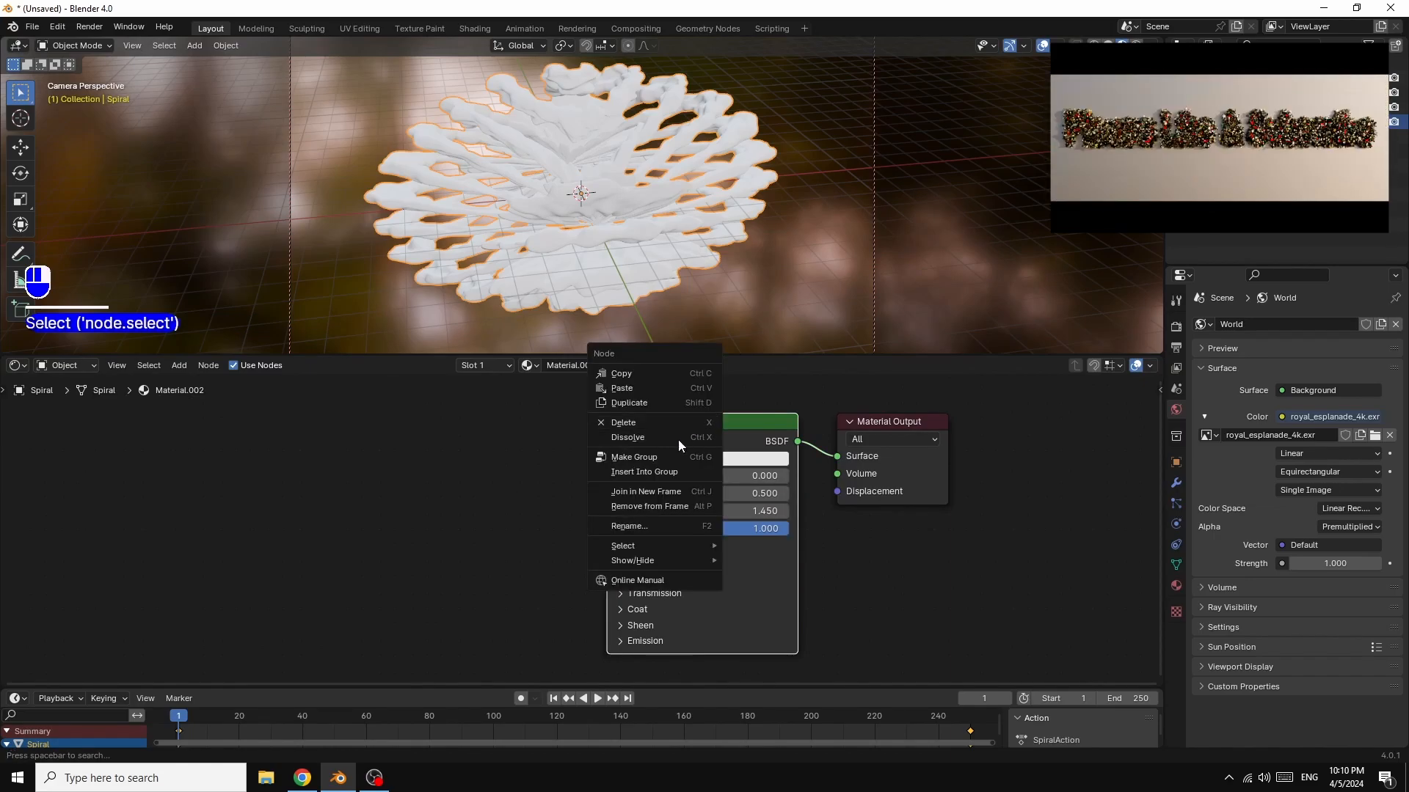
pyautogui.click(647, 427)
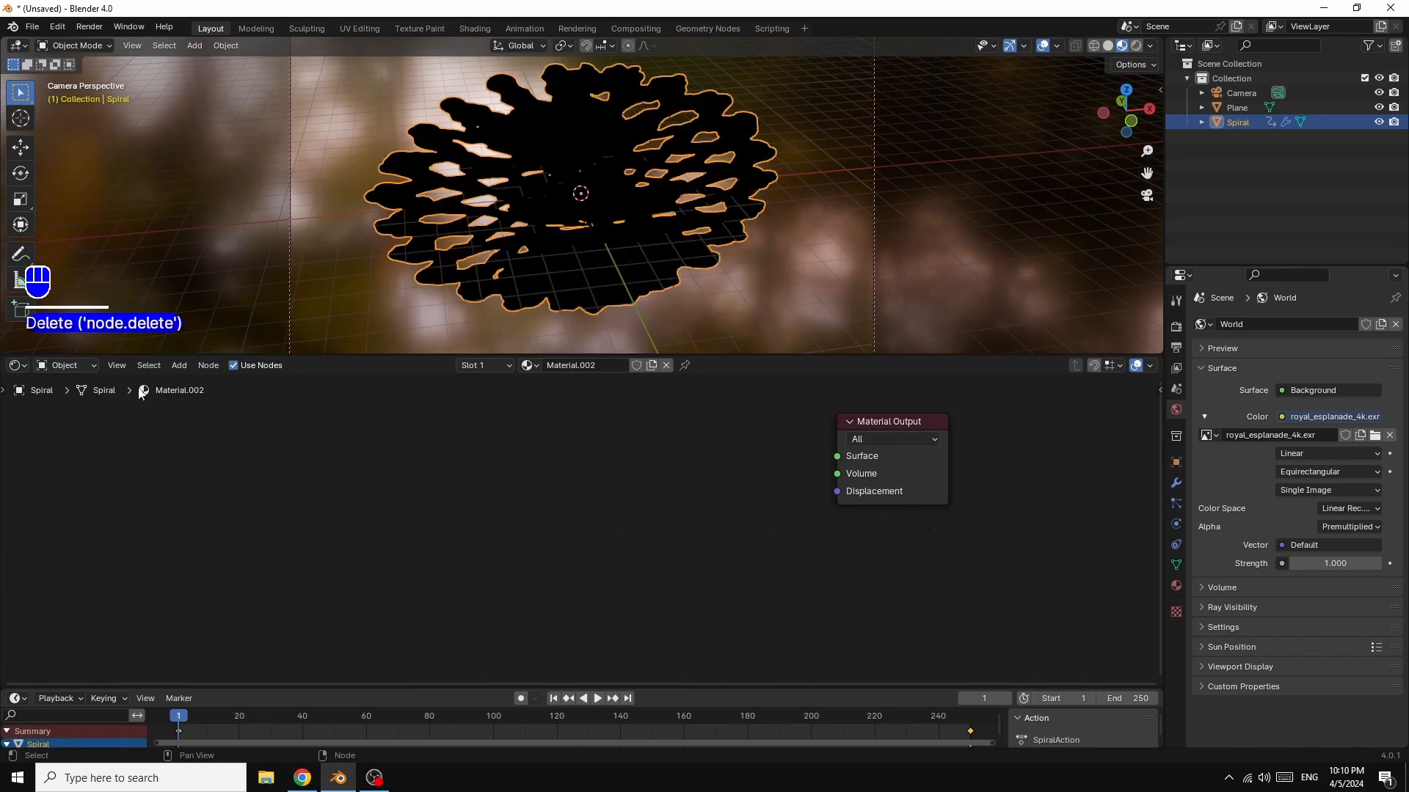
# - Add a Mix Shader node and connect its output to the Material Output's Surface
pyautogui.click(179, 366)
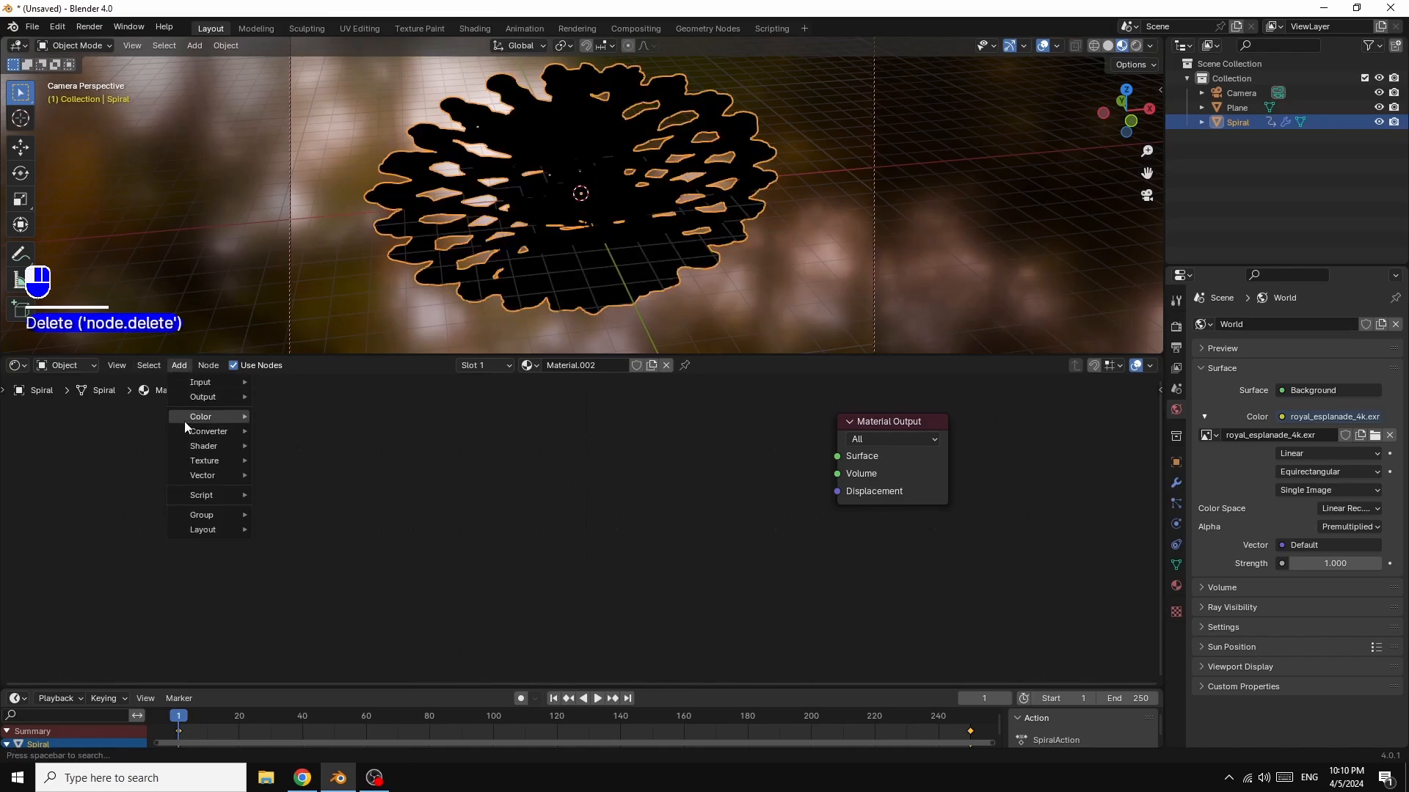
pyautogui.moveTo(200, 448)
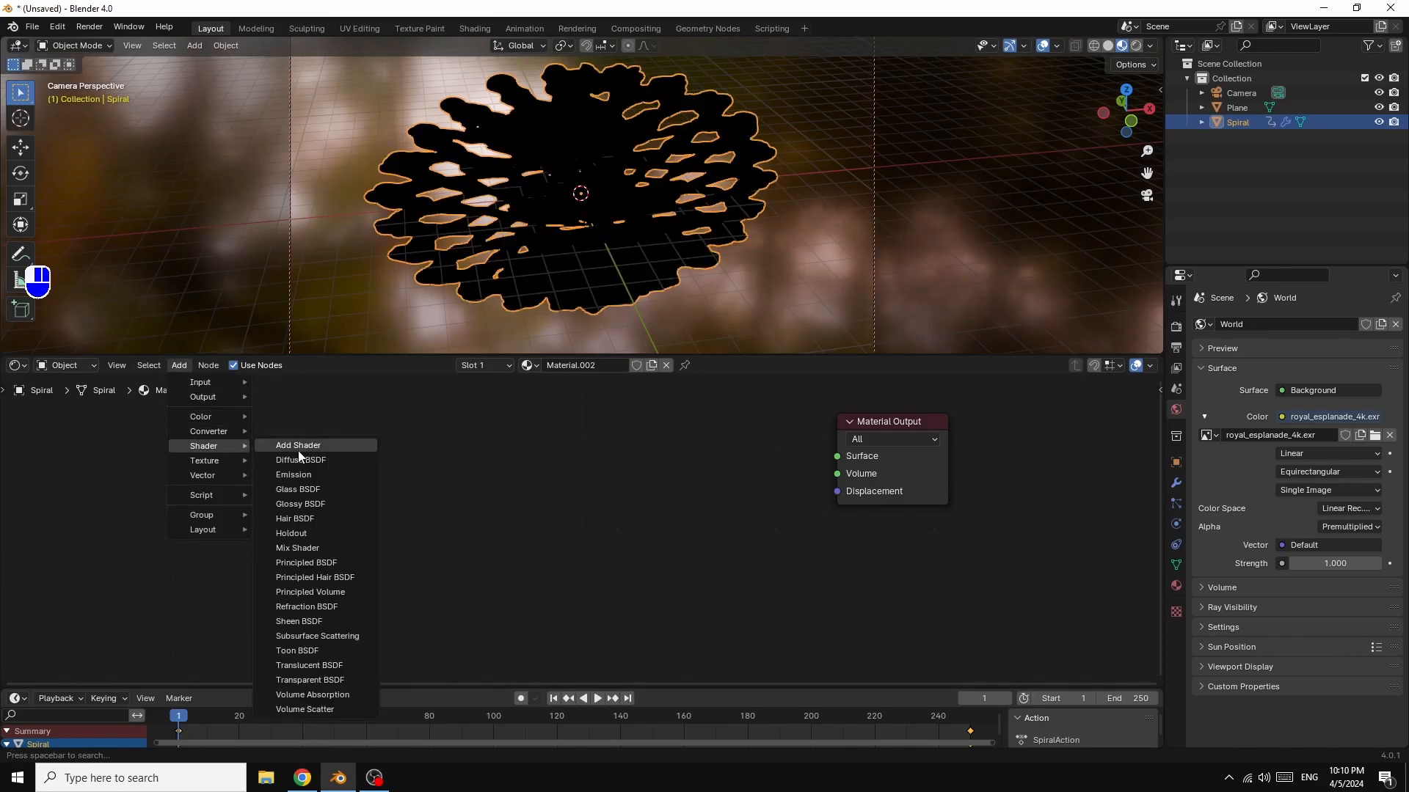
pyautogui.click(305, 549)
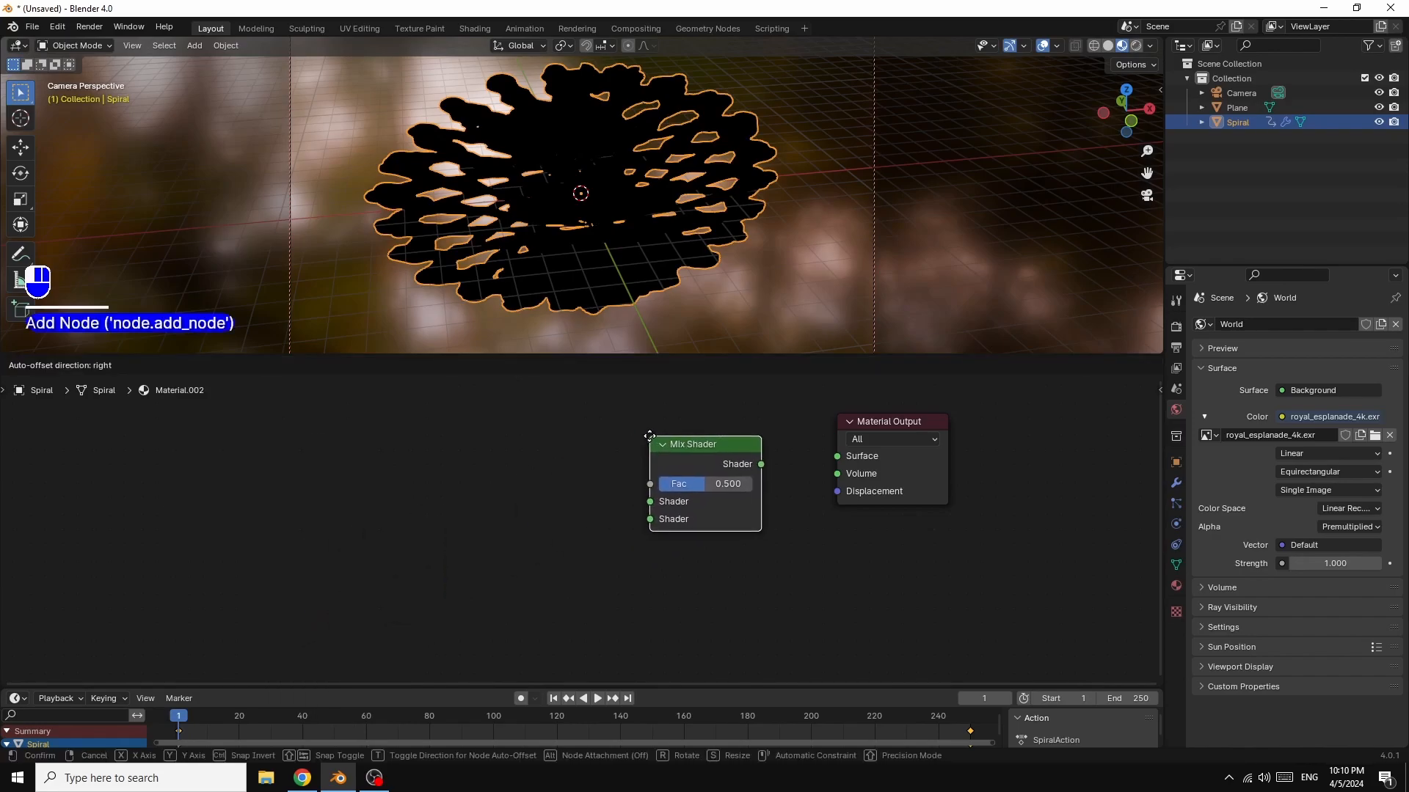
pyautogui.click(672, 420)
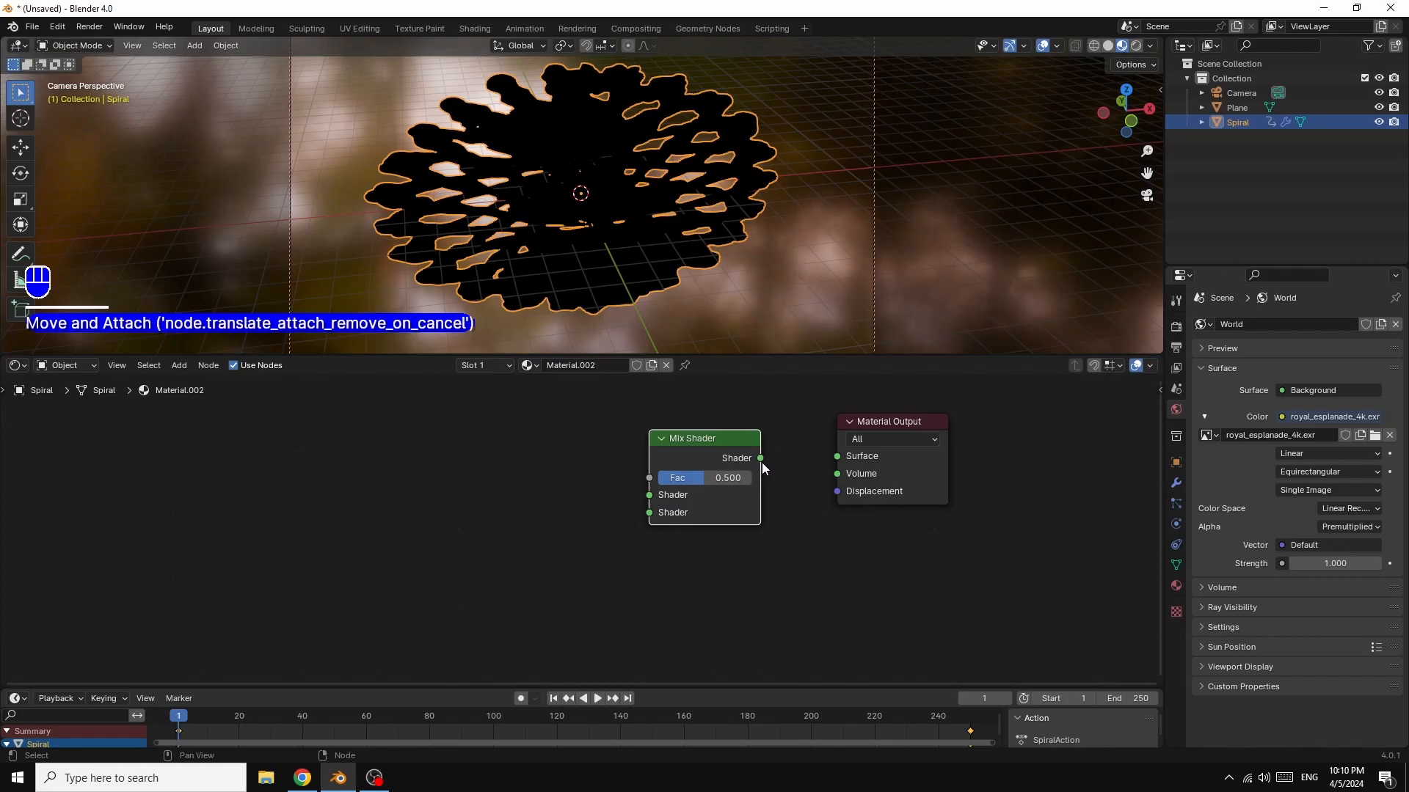
pyautogui.moveTo(761, 459); pyautogui.dragTo(837, 456)
# - Add a Glass BSDF node and link it to the first Shader input of the Mix Shader
pyautogui.click(176, 365)
pyautogui.moveTo(203, 445)
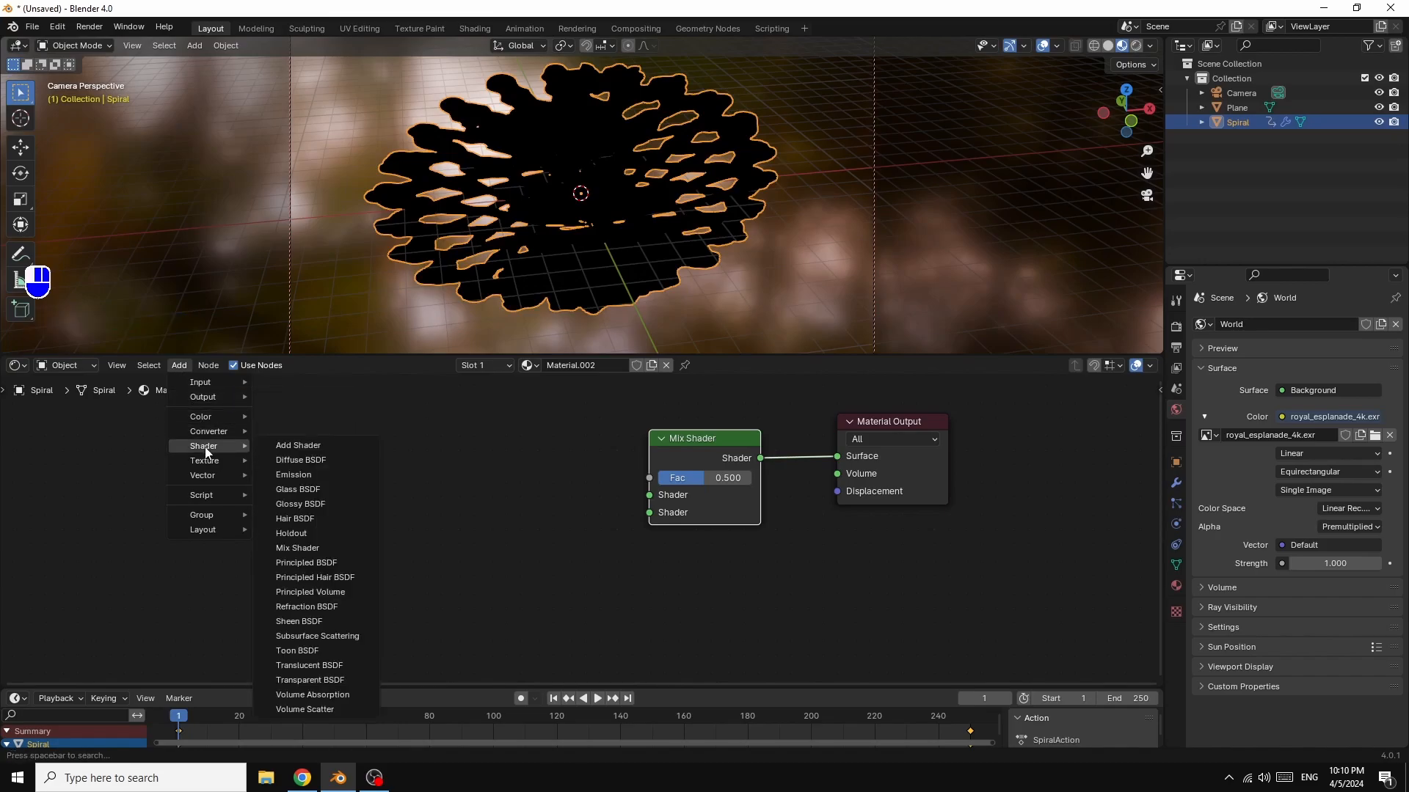
pyautogui.click(306, 490)
pyautogui.click(423, 442)
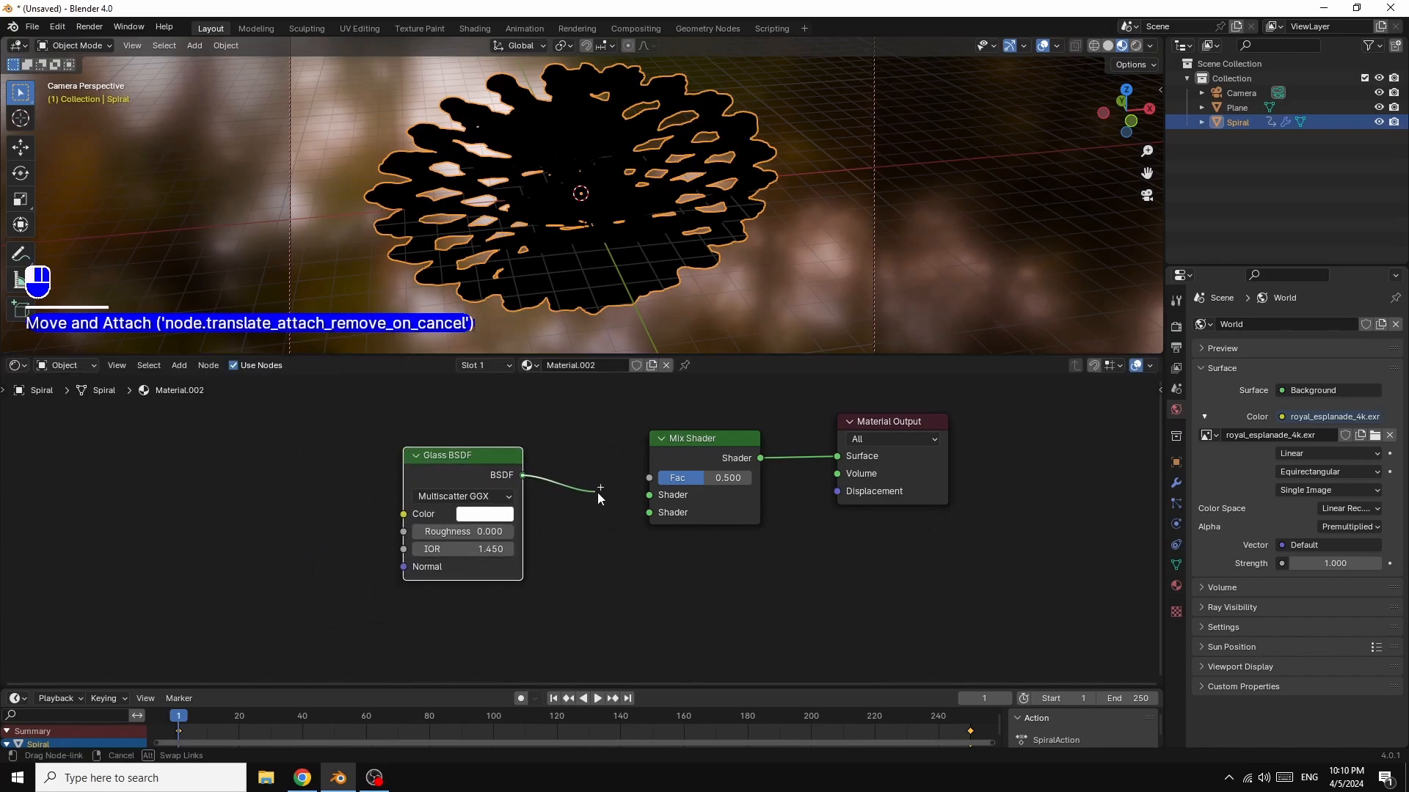
pyautogui.moveTo(631, 496); pyautogui.dragTo(653, 496)
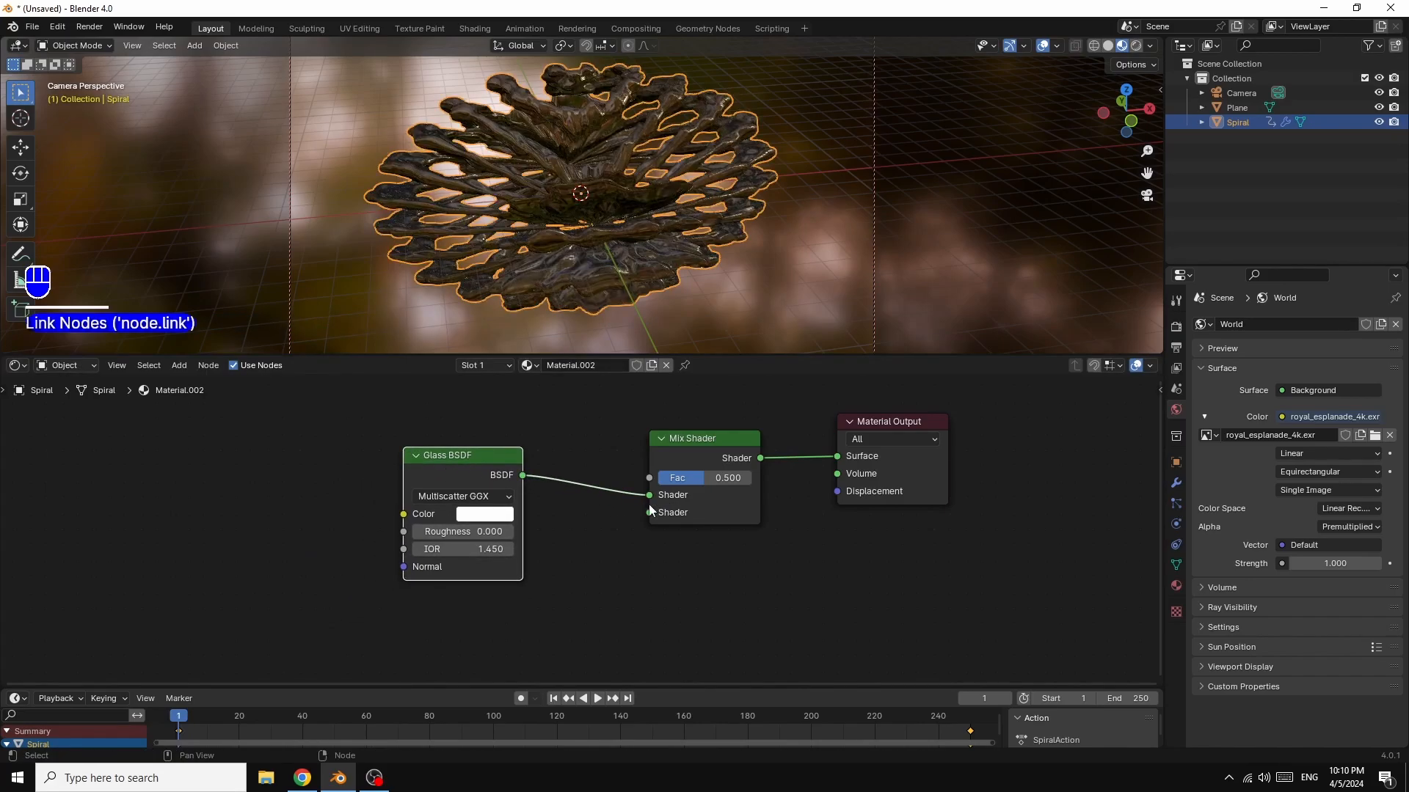
# - Add a Transparent BSDF node below the Glass BSDF and link it to the Mix Shader's second Shader input
pyautogui.click(176, 366)
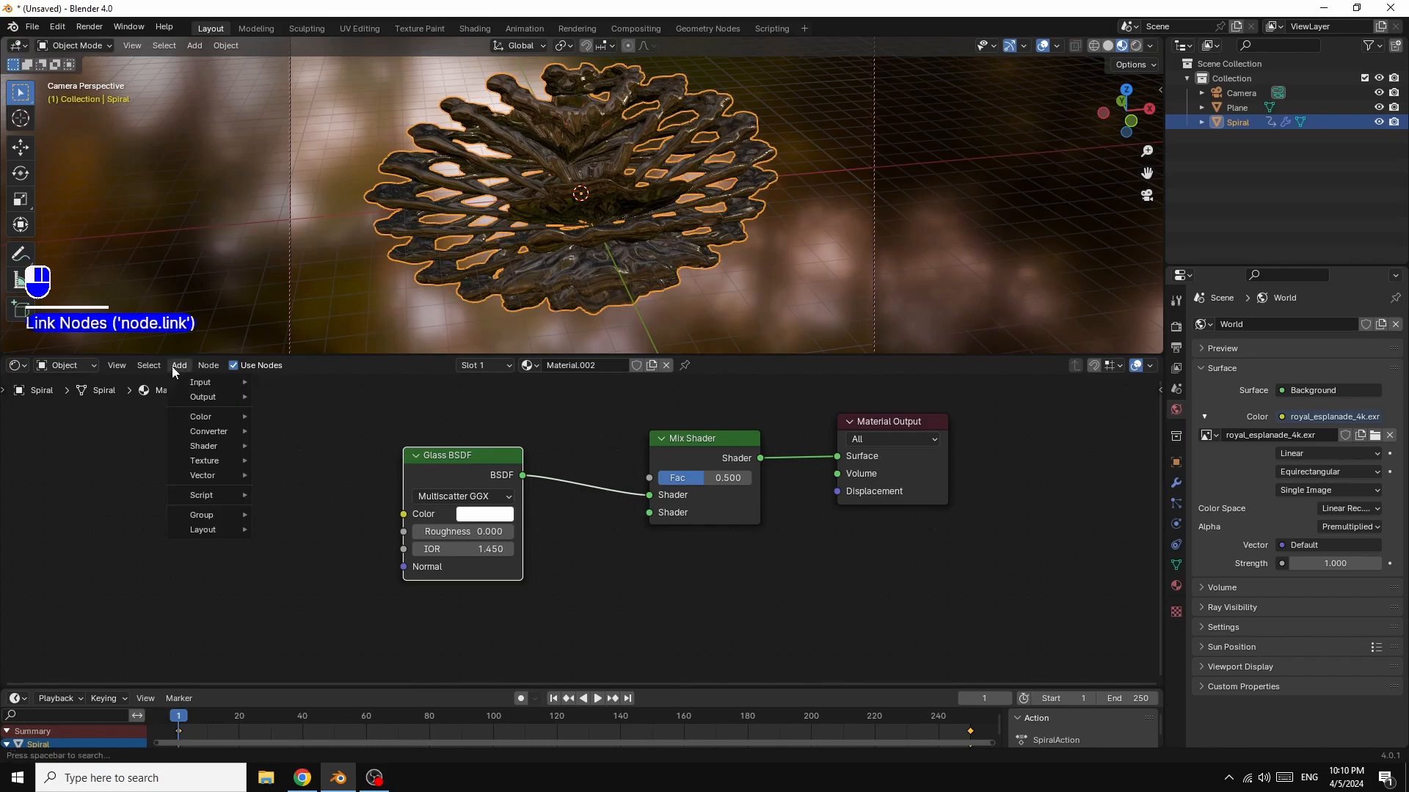
pyautogui.moveTo(207, 454)
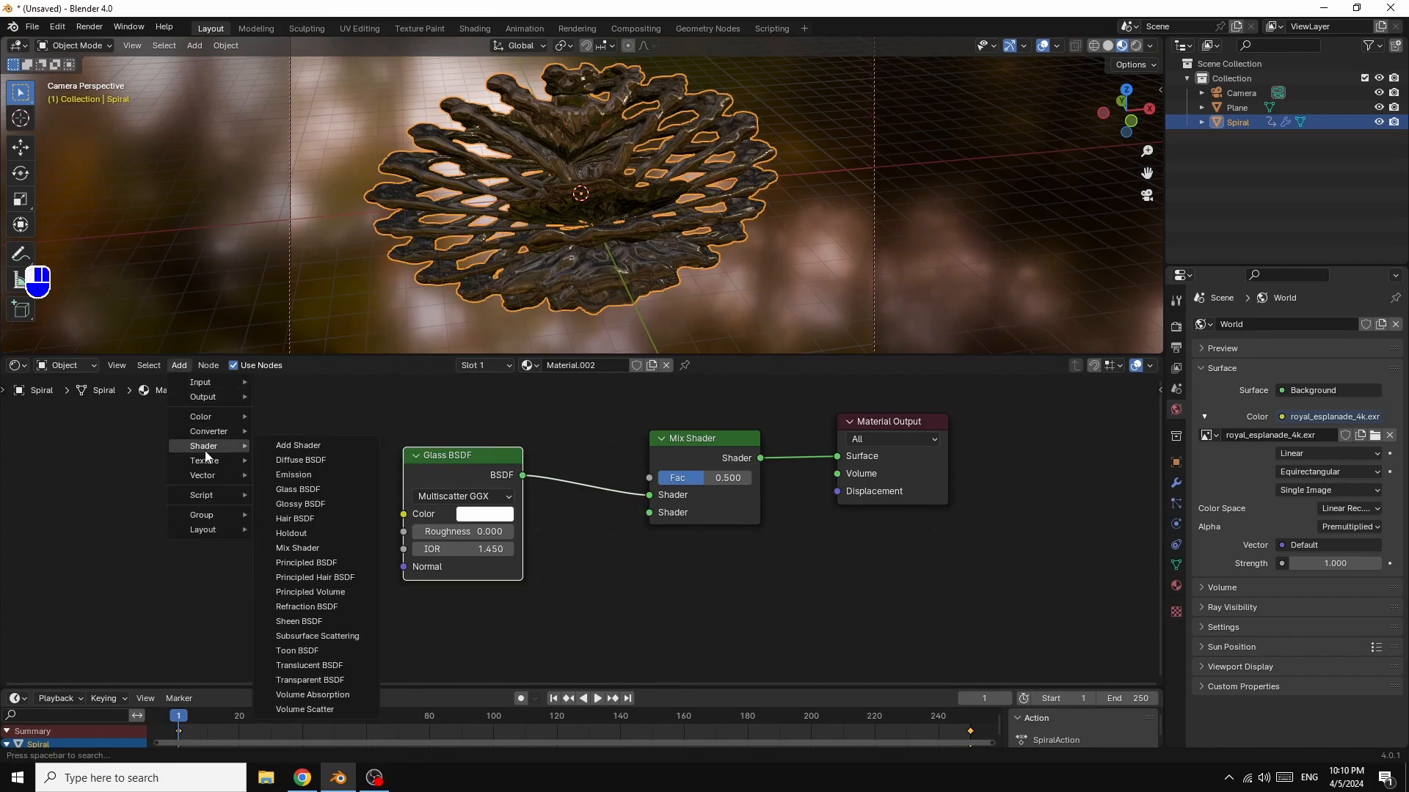
pyautogui.click(328, 680)
pyautogui.click(431, 588)
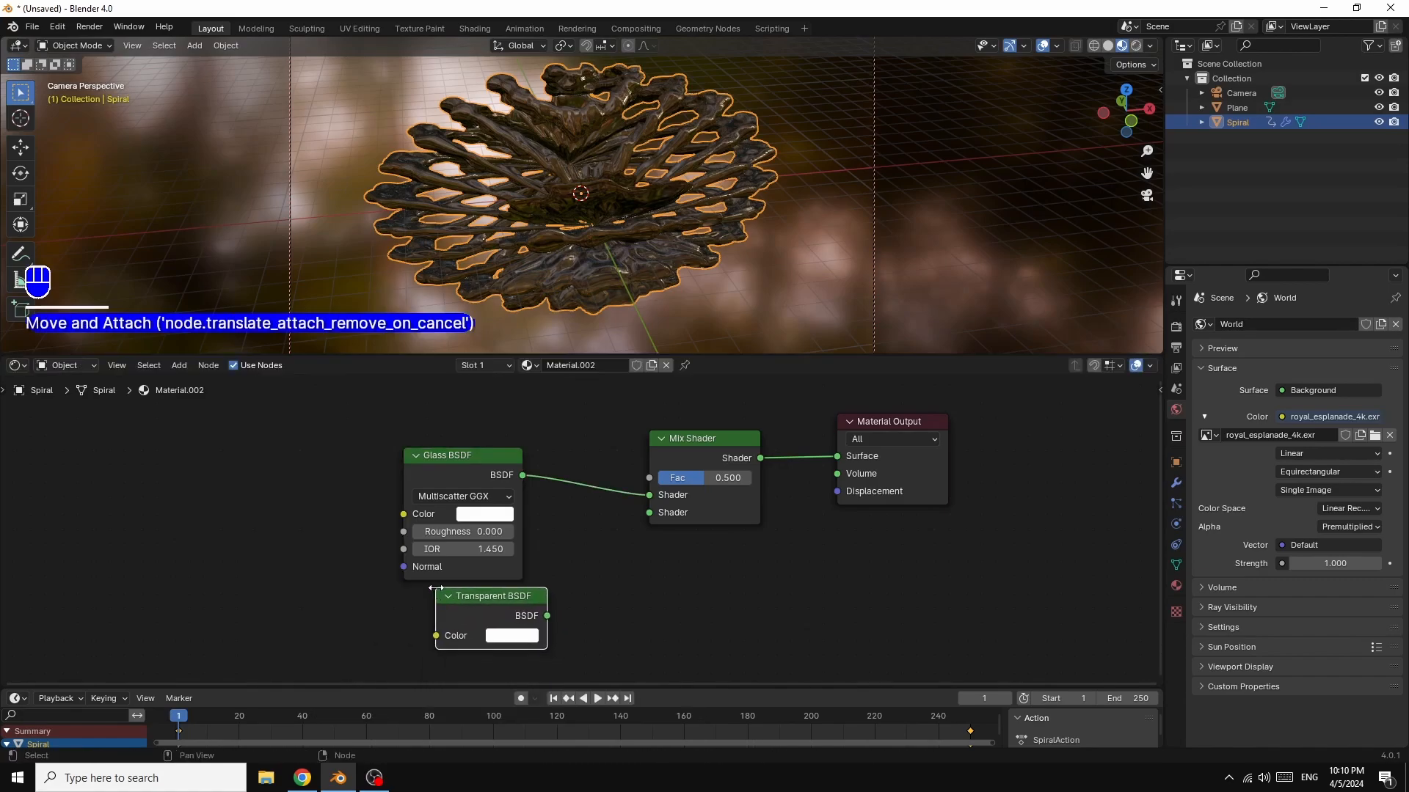
pyautogui.moveTo(548, 616); pyautogui.dragTo(651, 513)
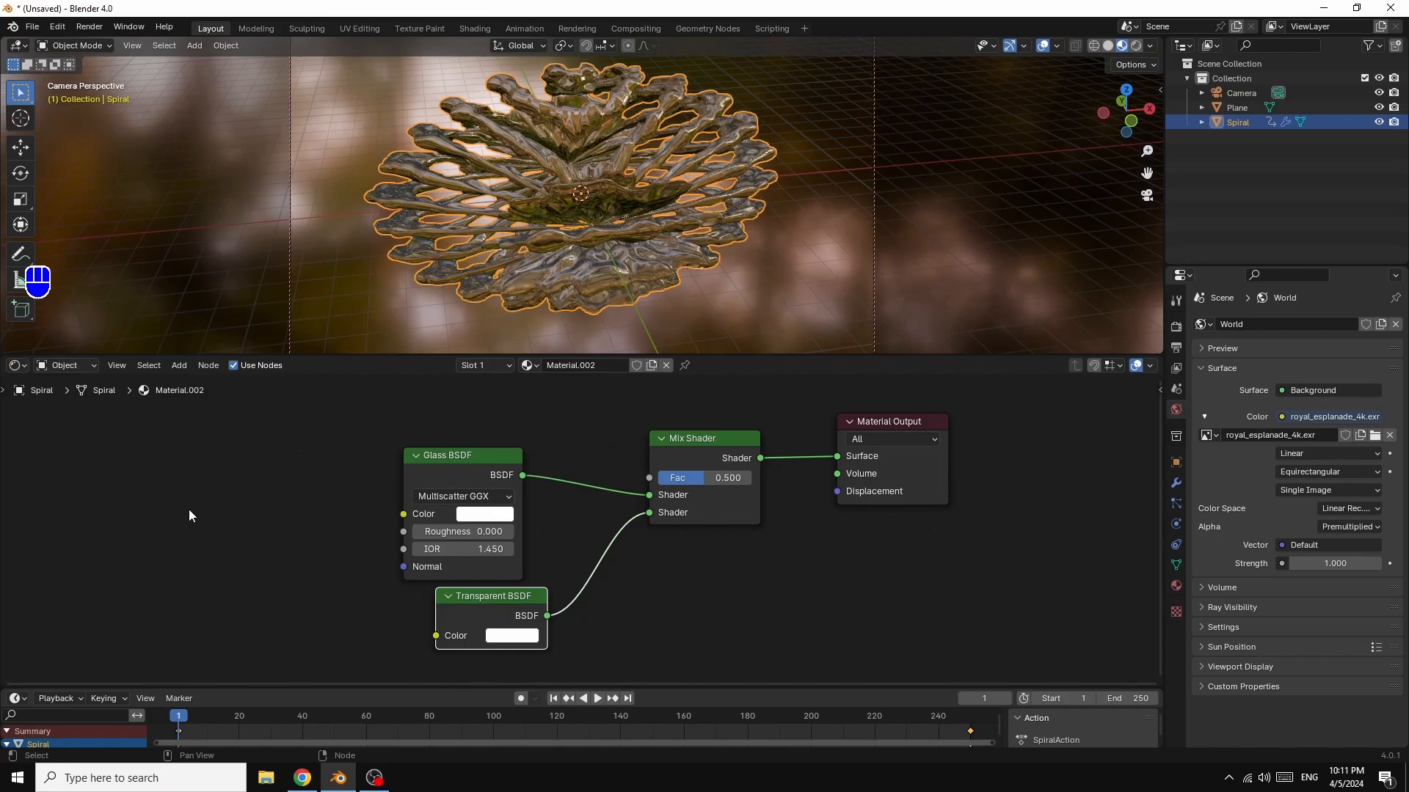
# - Add a Light Path node beside the Glass BSDF and link its Ray Depth output to the Mix Shader's Fac
pyautogui.hotkey('shift', 'a')
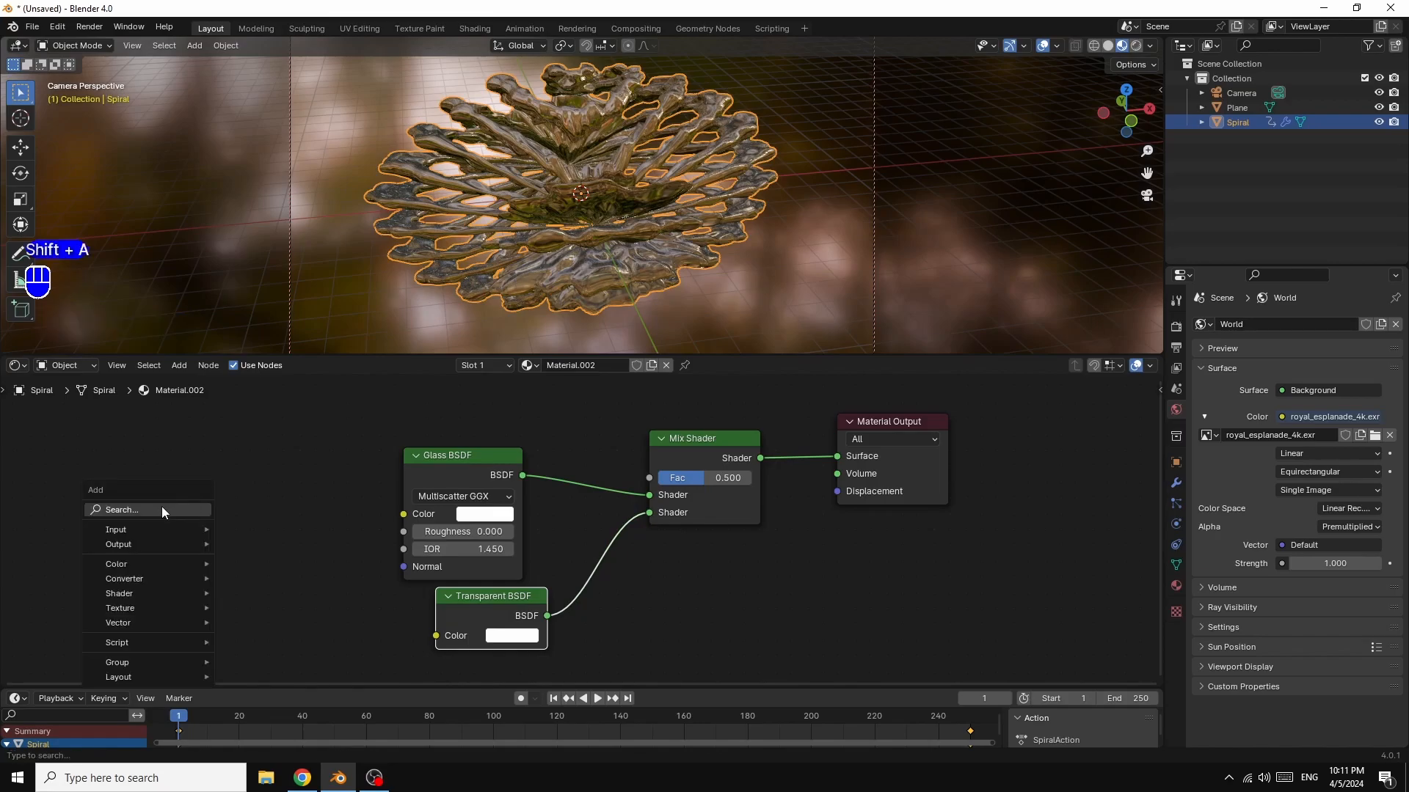
pyautogui.click(163, 511)
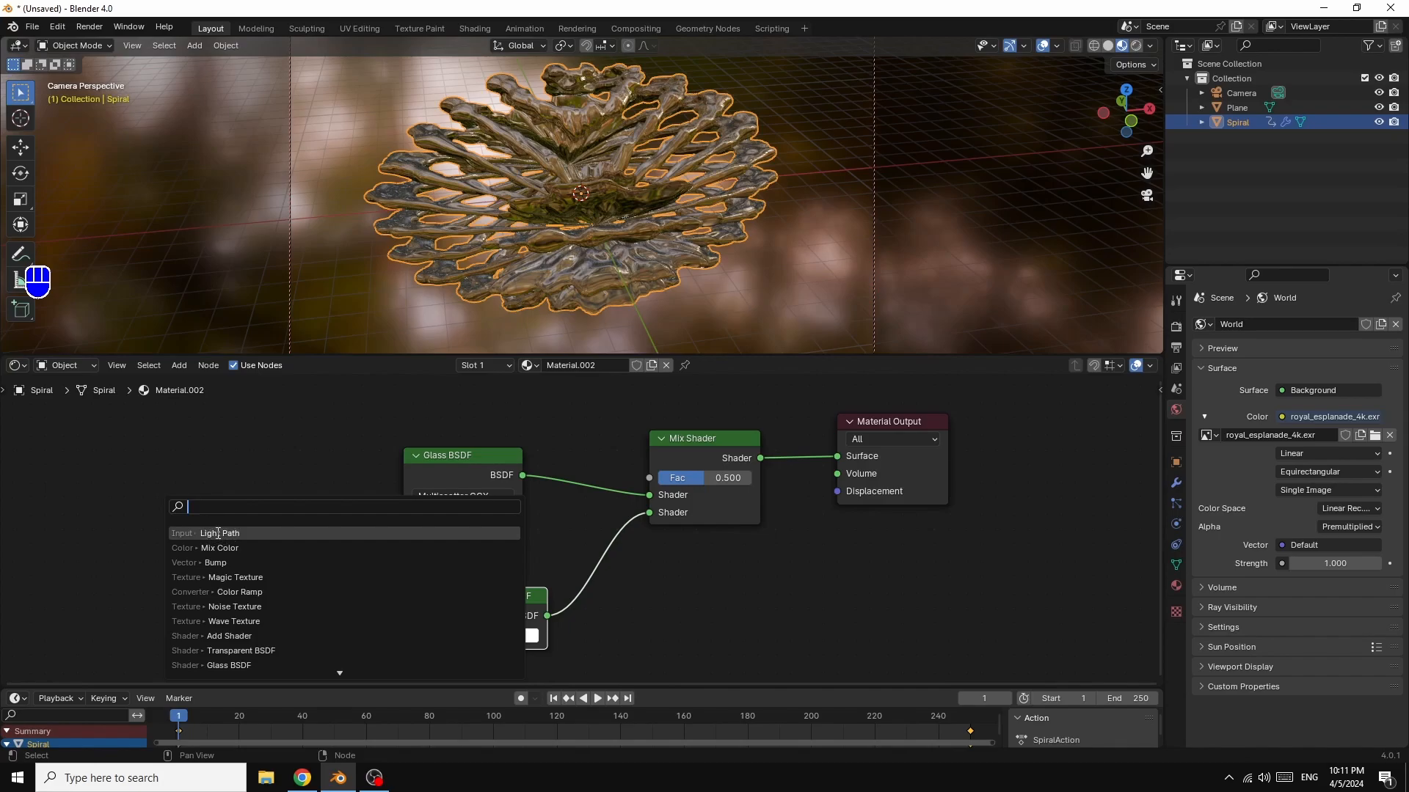
pyautogui.click(218, 533)
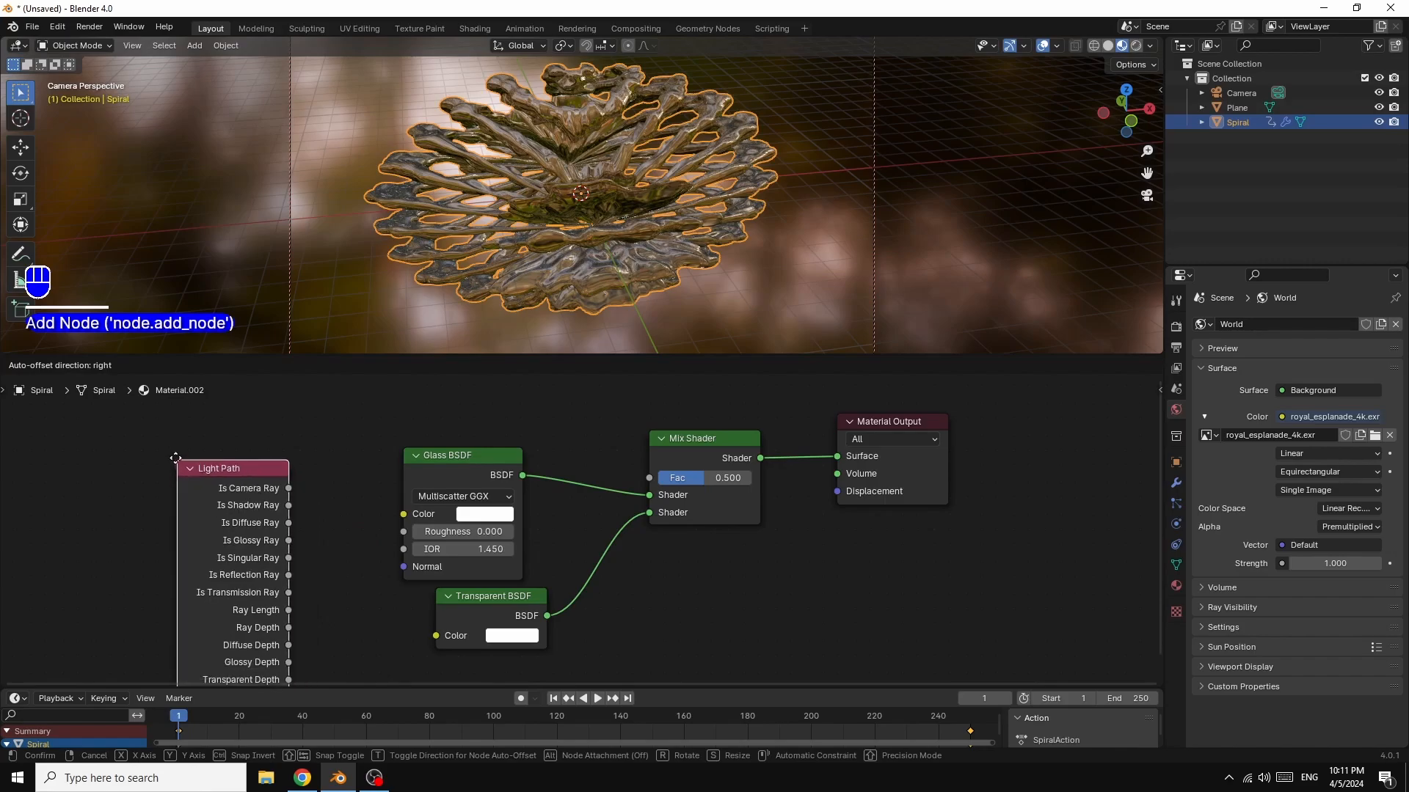
pyautogui.click(174, 458)
pyautogui.moveTo(221, 460); pyautogui.dragTo(288, 435)
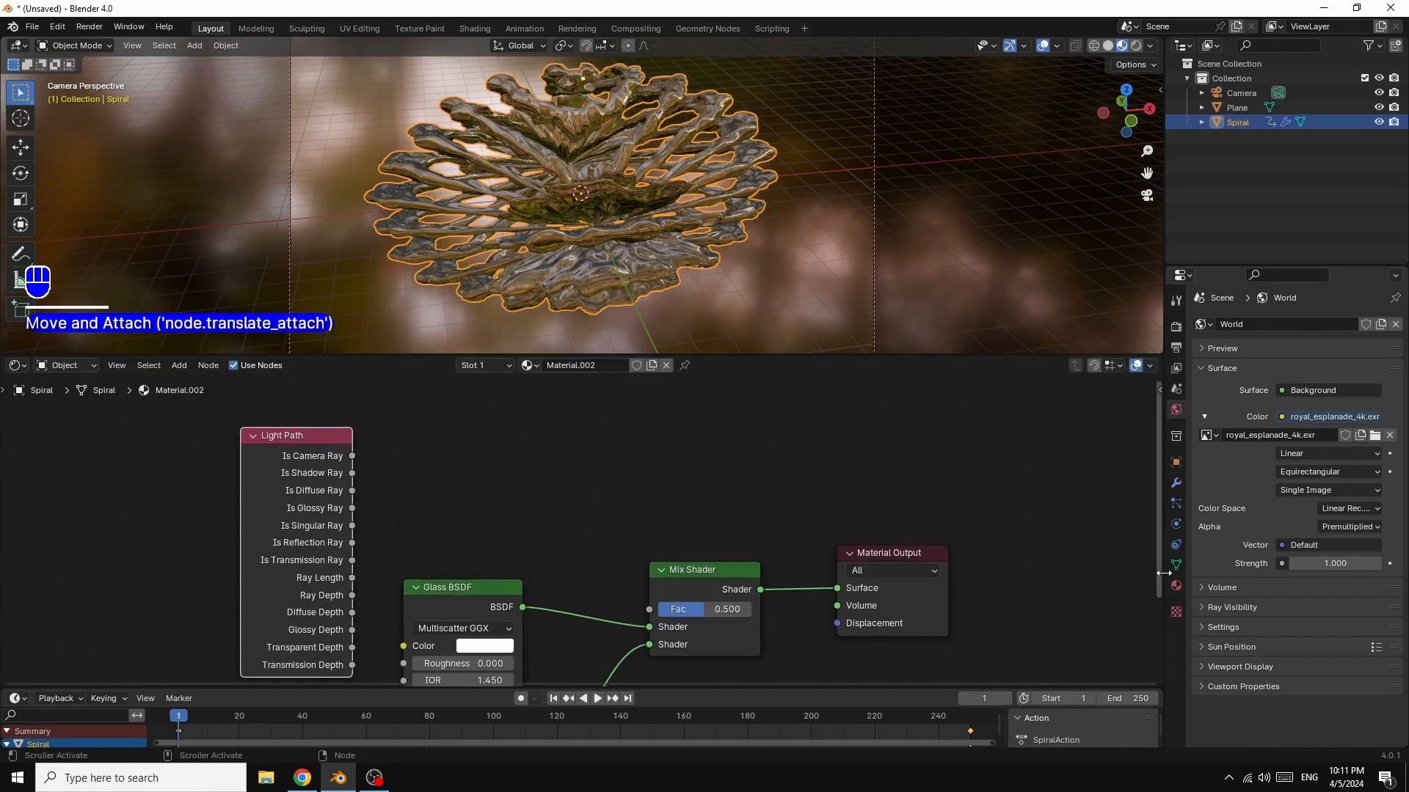
pyautogui.moveTo(1159, 577); pyautogui.dragTo(1128, 655)
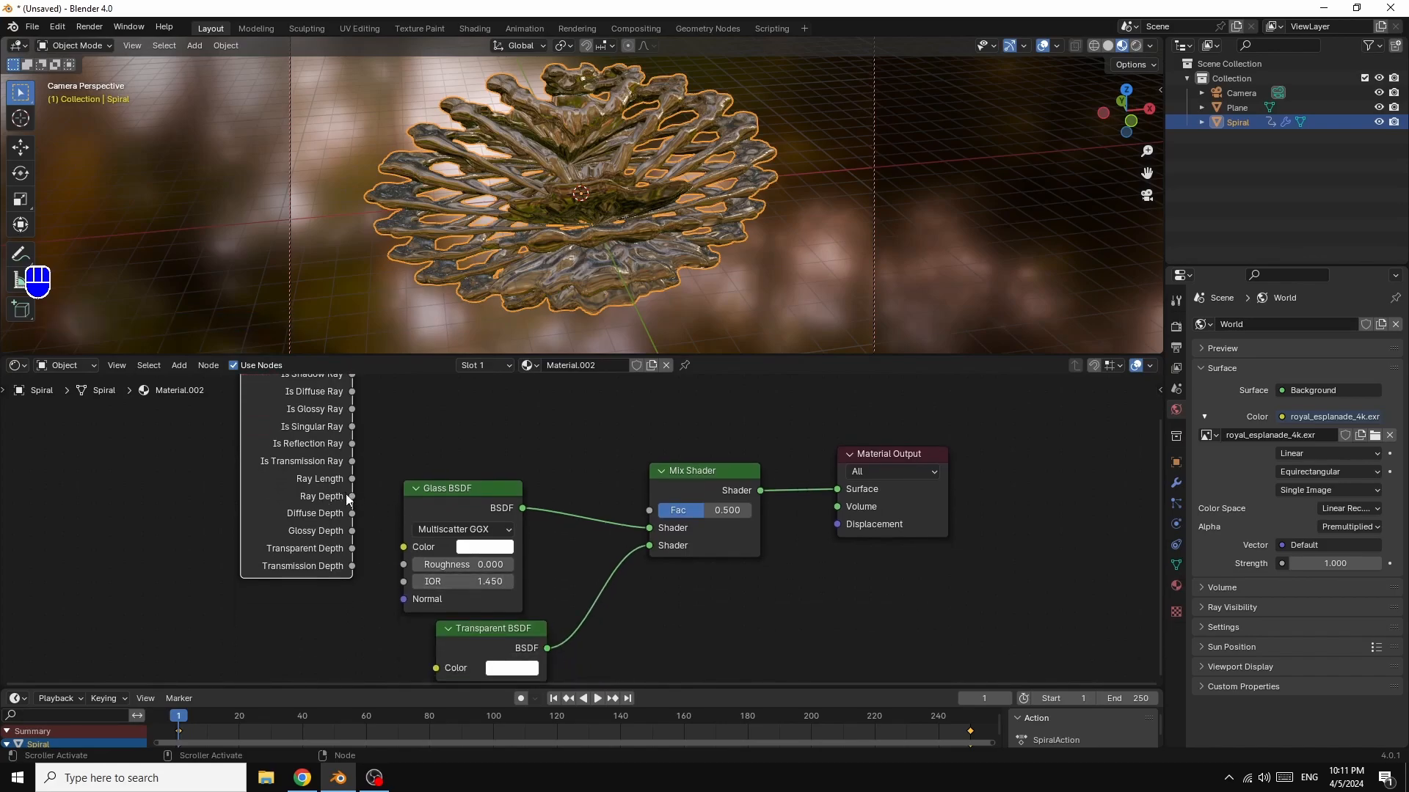
pyautogui.moveTo(351, 497); pyautogui.dragTo(640, 512)
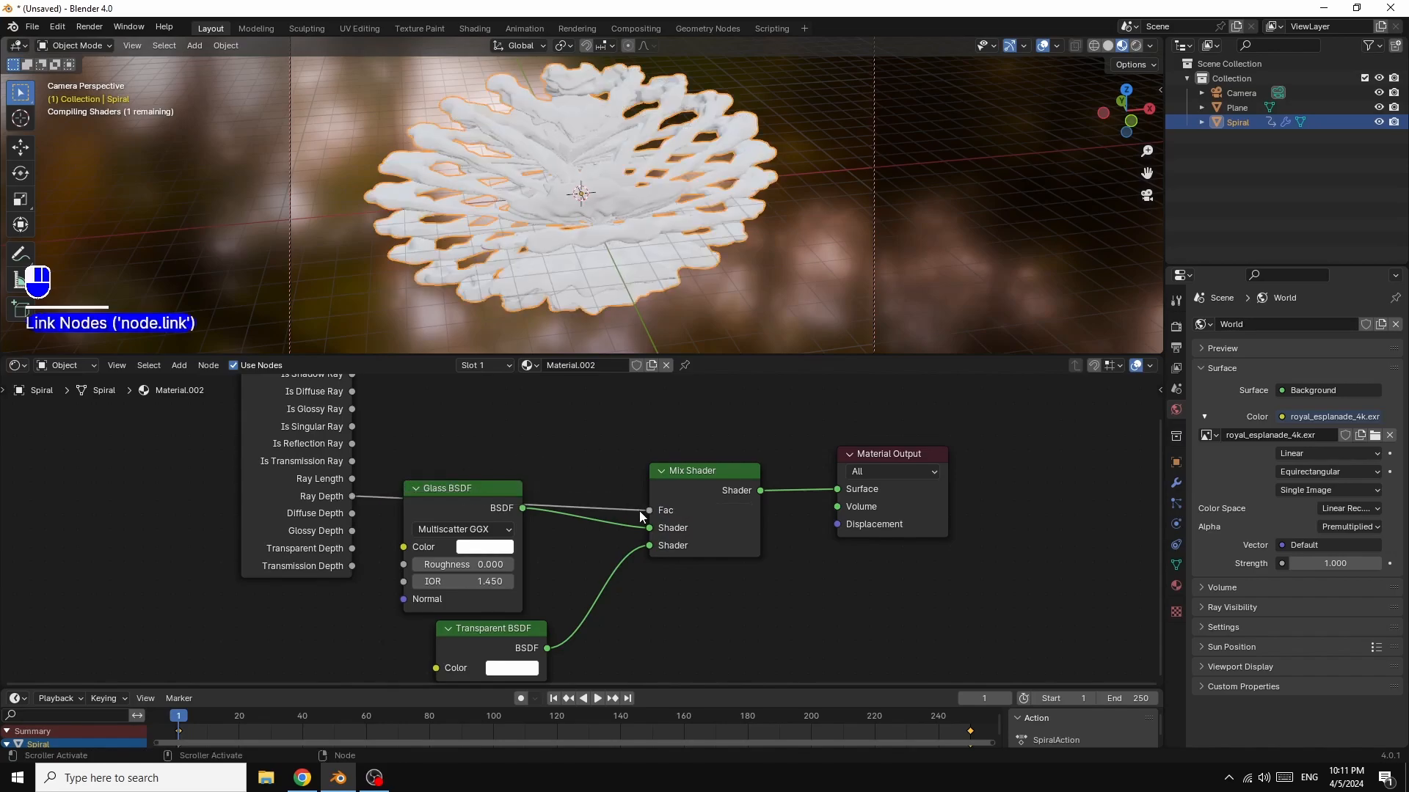
# - Set the Transparent BSDF colour to light cyan, about Hue 0.526 and Saturation 0.721, and switch the viewport to Rendered shading
pyautogui.click(513, 669)
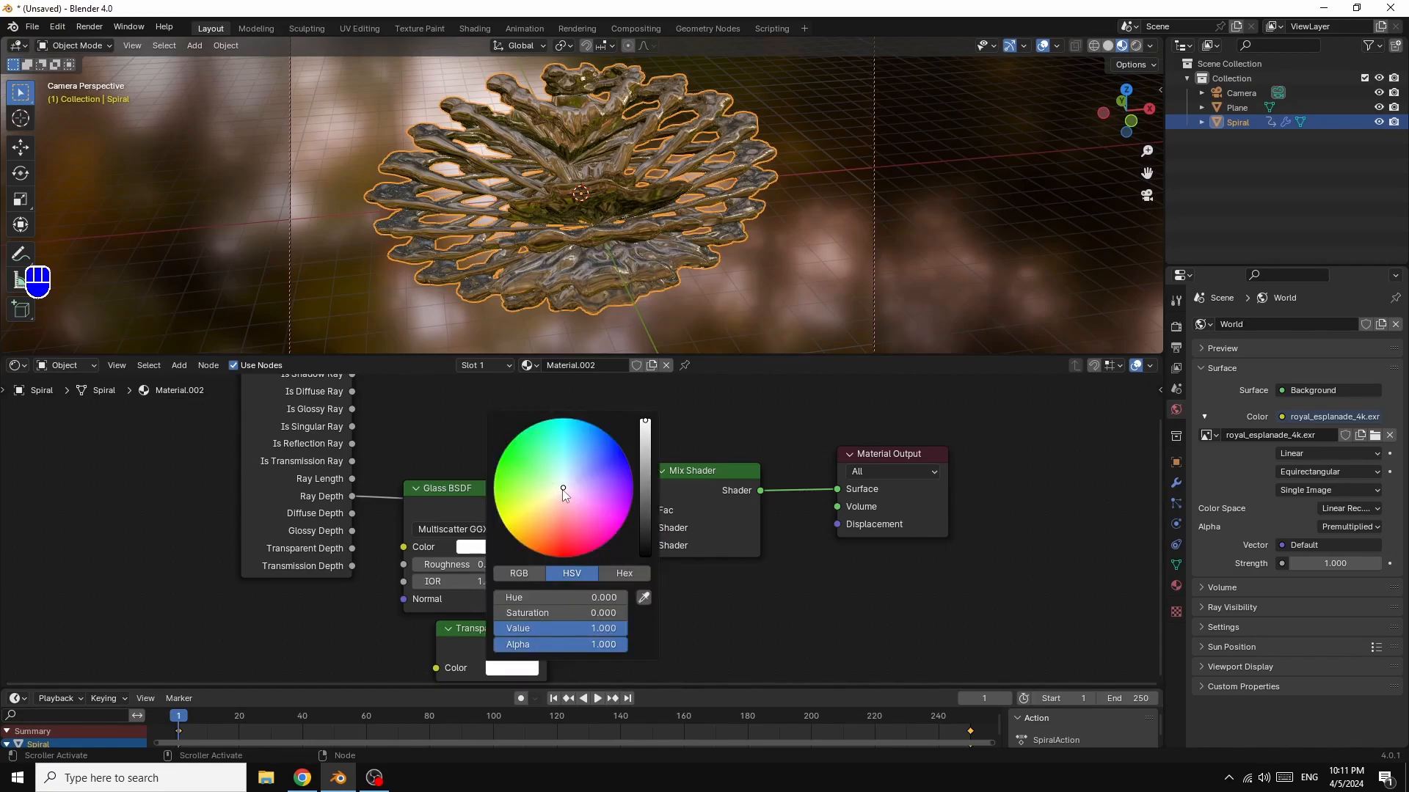
pyautogui.click(562, 488)
pyautogui.moveTo(562, 488); pyautogui.dragTo(567, 458)
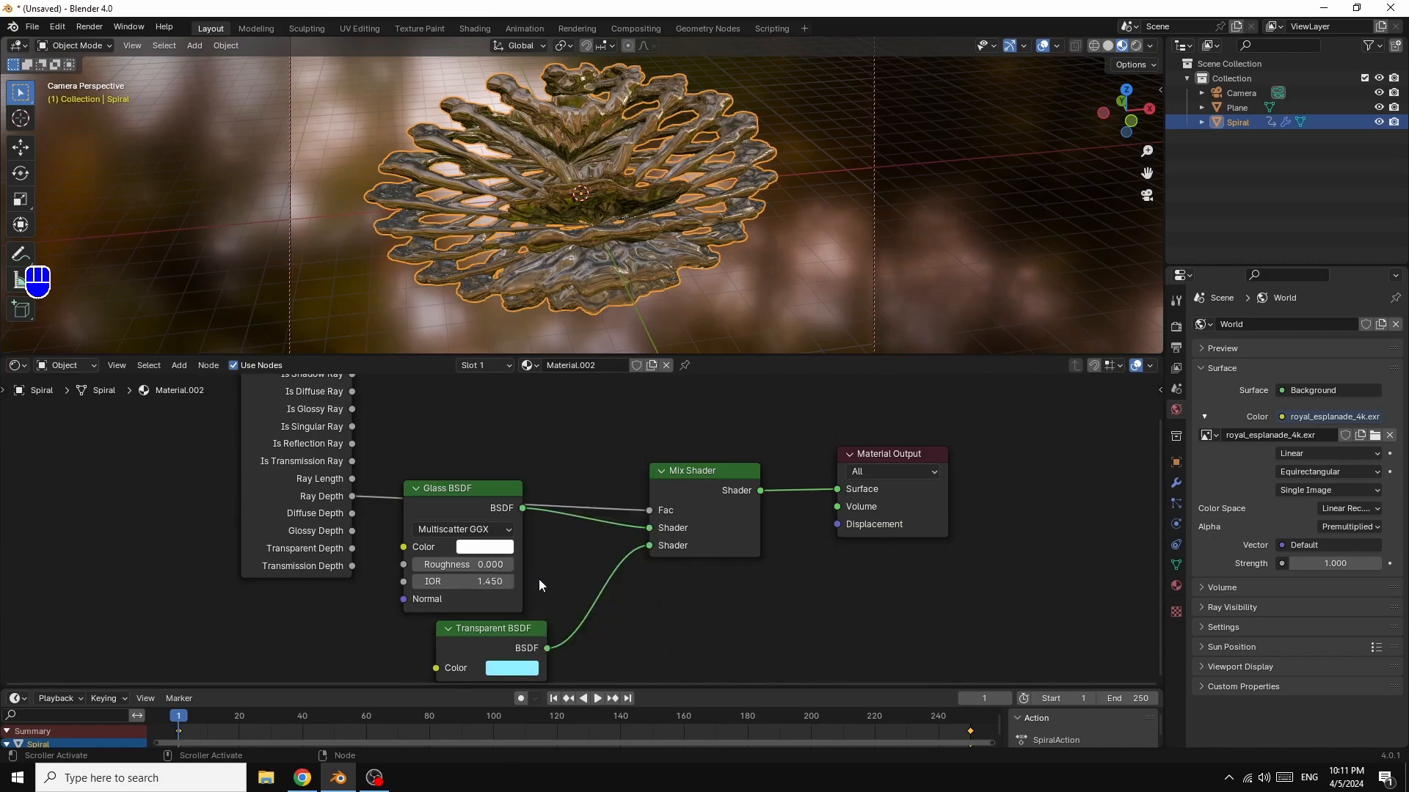
pyautogui.moveTo(460, 490); pyautogui.dragTo(478, 468)
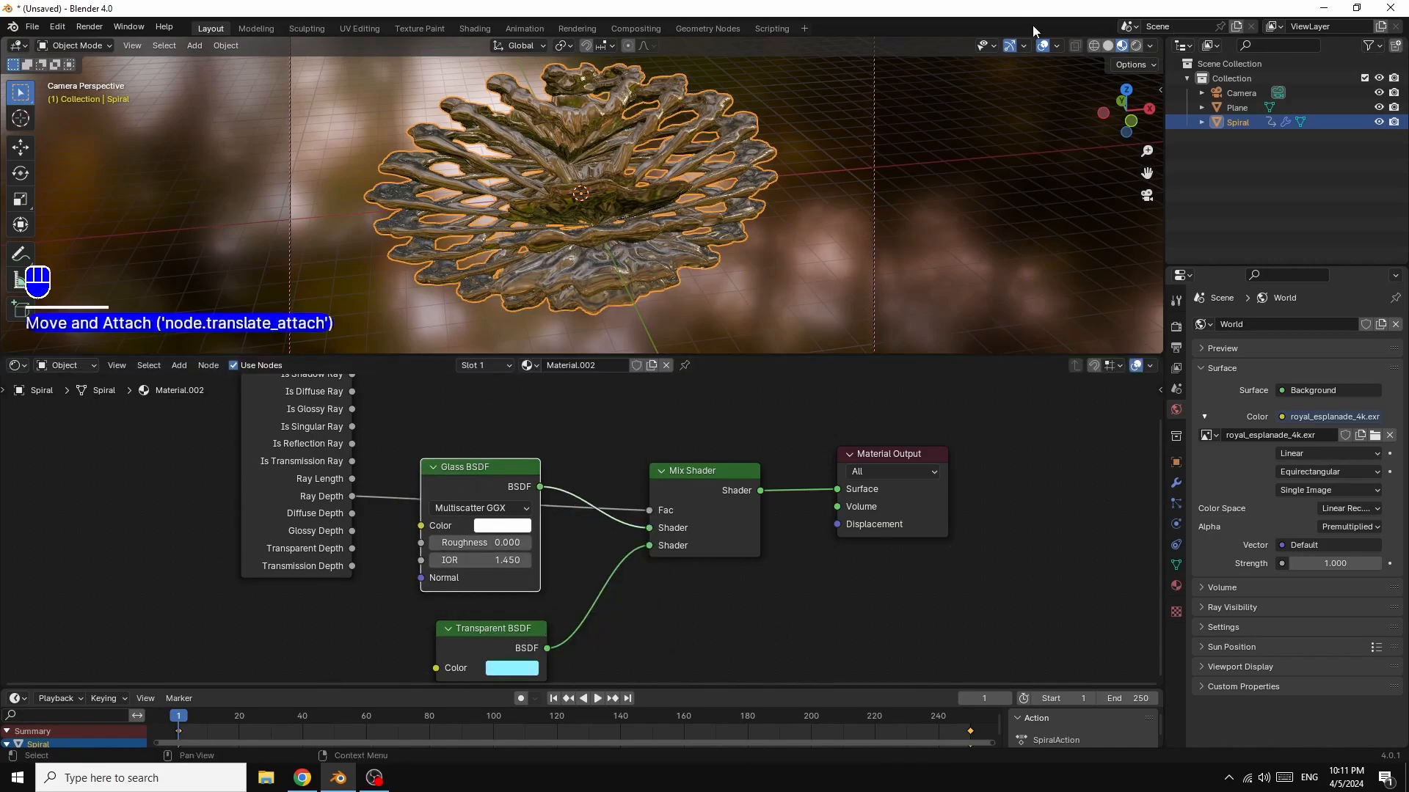
pyautogui.click(1136, 46)
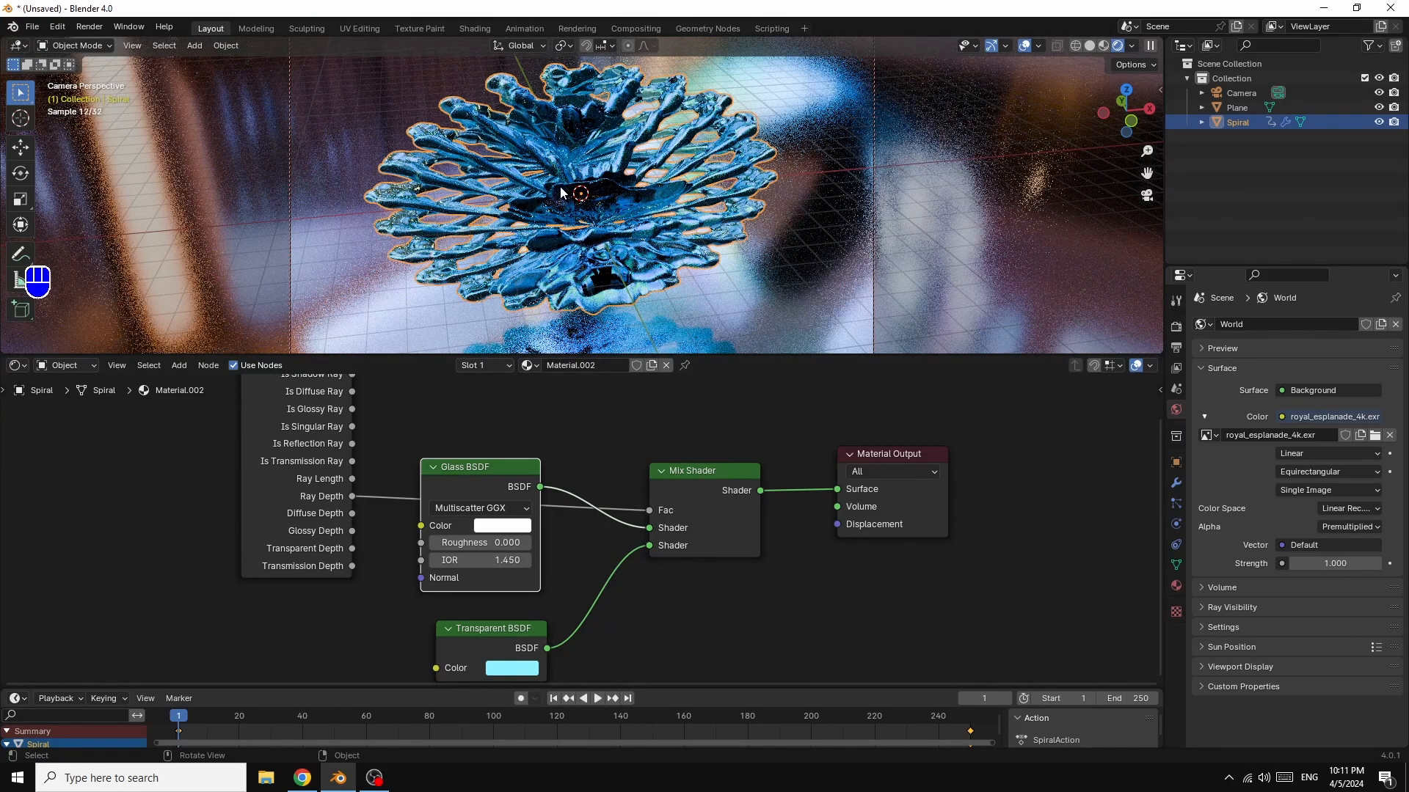
# - Change the Transparent BSDF colour to a very pale blue and shift the Glass and Transparent BSDF nodes slightly upward
pyautogui.click(514, 670)
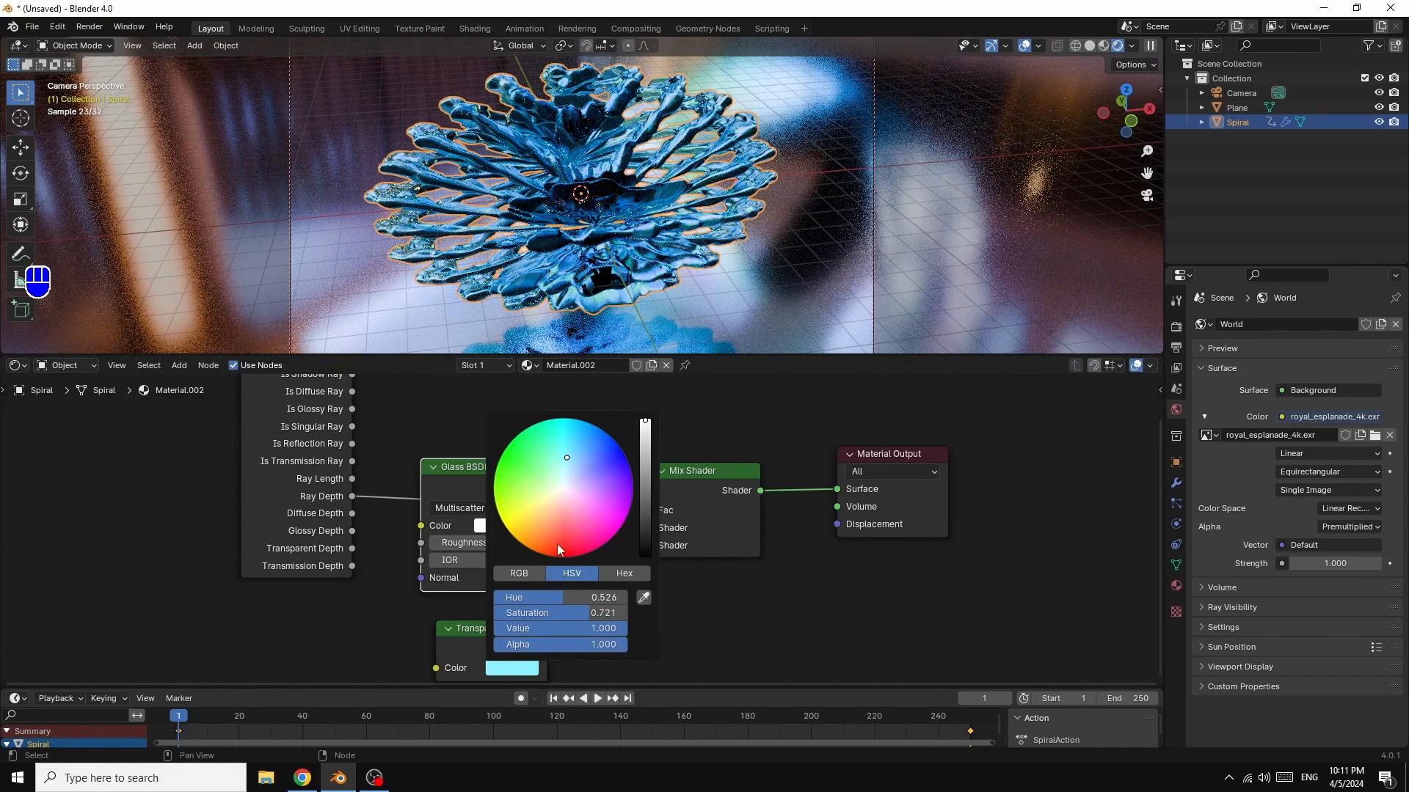
pyautogui.moveTo(566, 460); pyautogui.dragTo(569, 477)
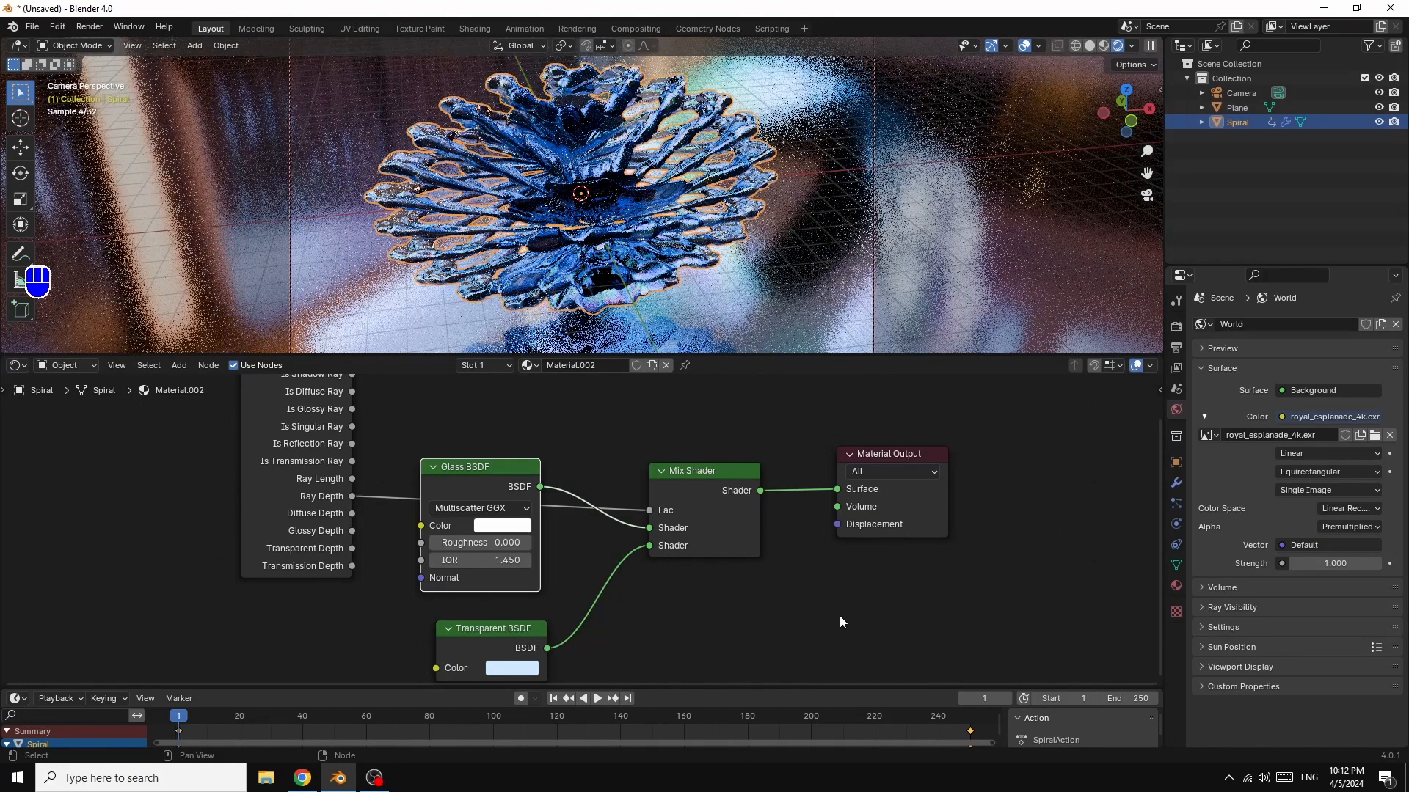
pyautogui.moveTo(476, 473); pyautogui.dragTo(478, 457)
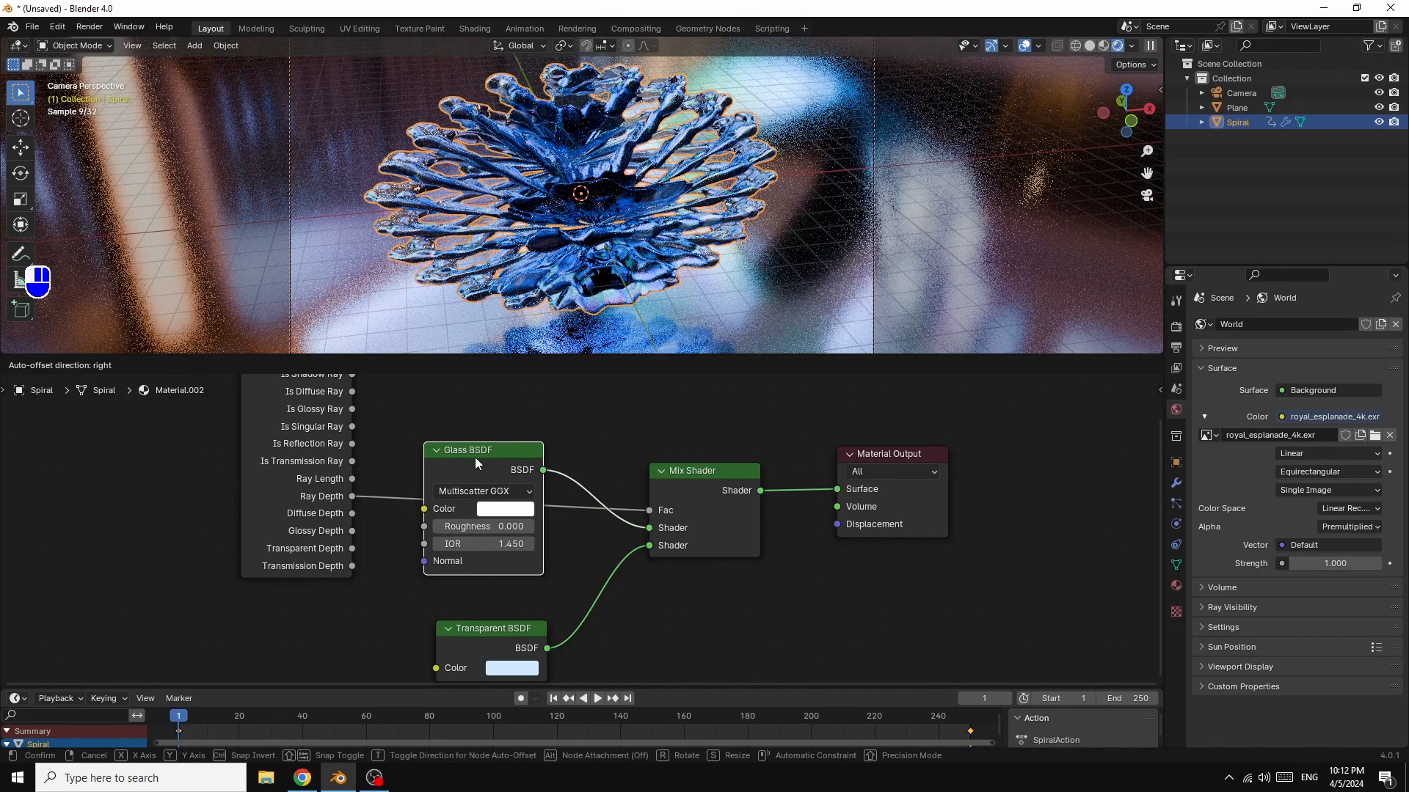
pyautogui.moveTo(495, 628); pyautogui.dragTo(504, 600)
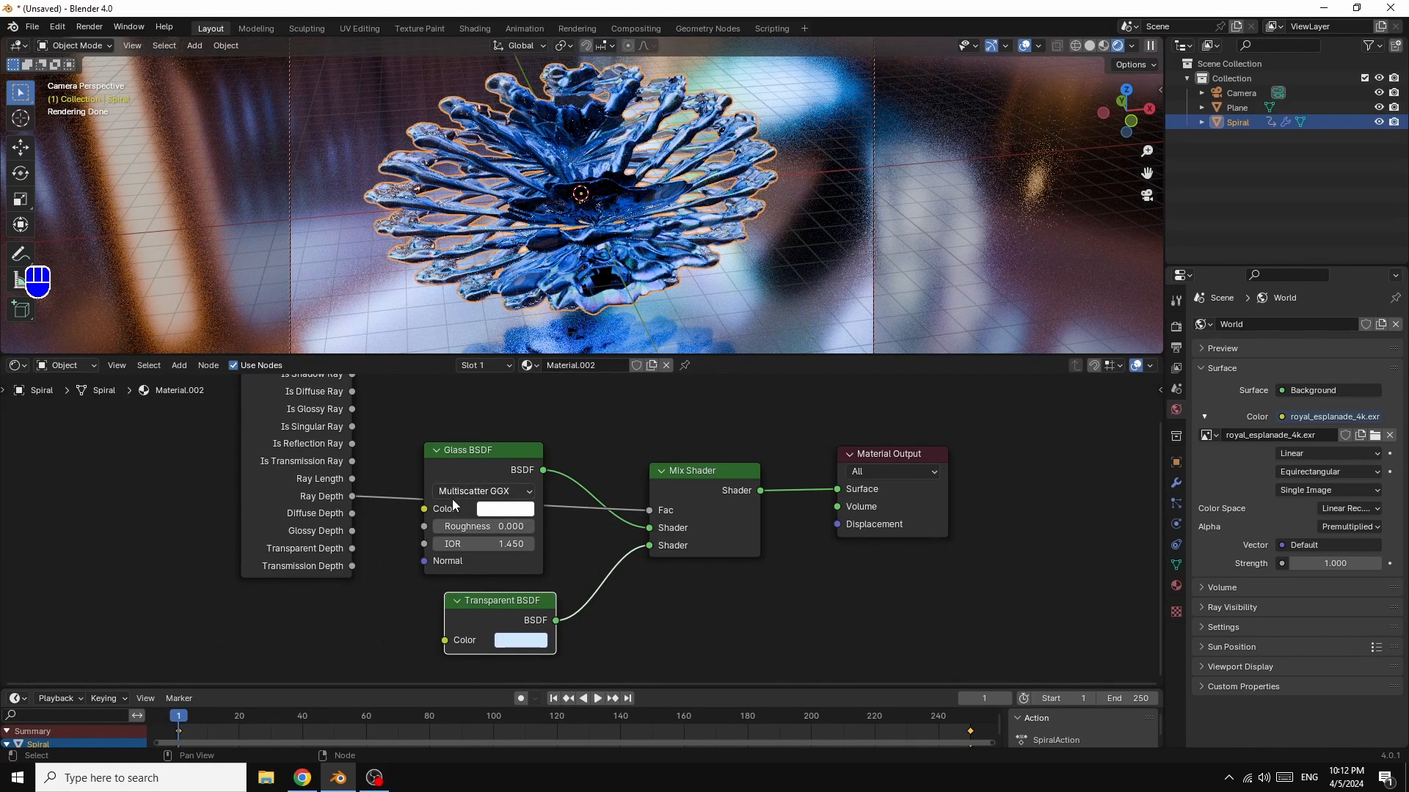
# - Add a Color Ramp node beside the Light Path node and link its Color output to the Glass BSDF's Color
pyautogui.click(178, 365)
pyautogui.moveTo(195, 437)
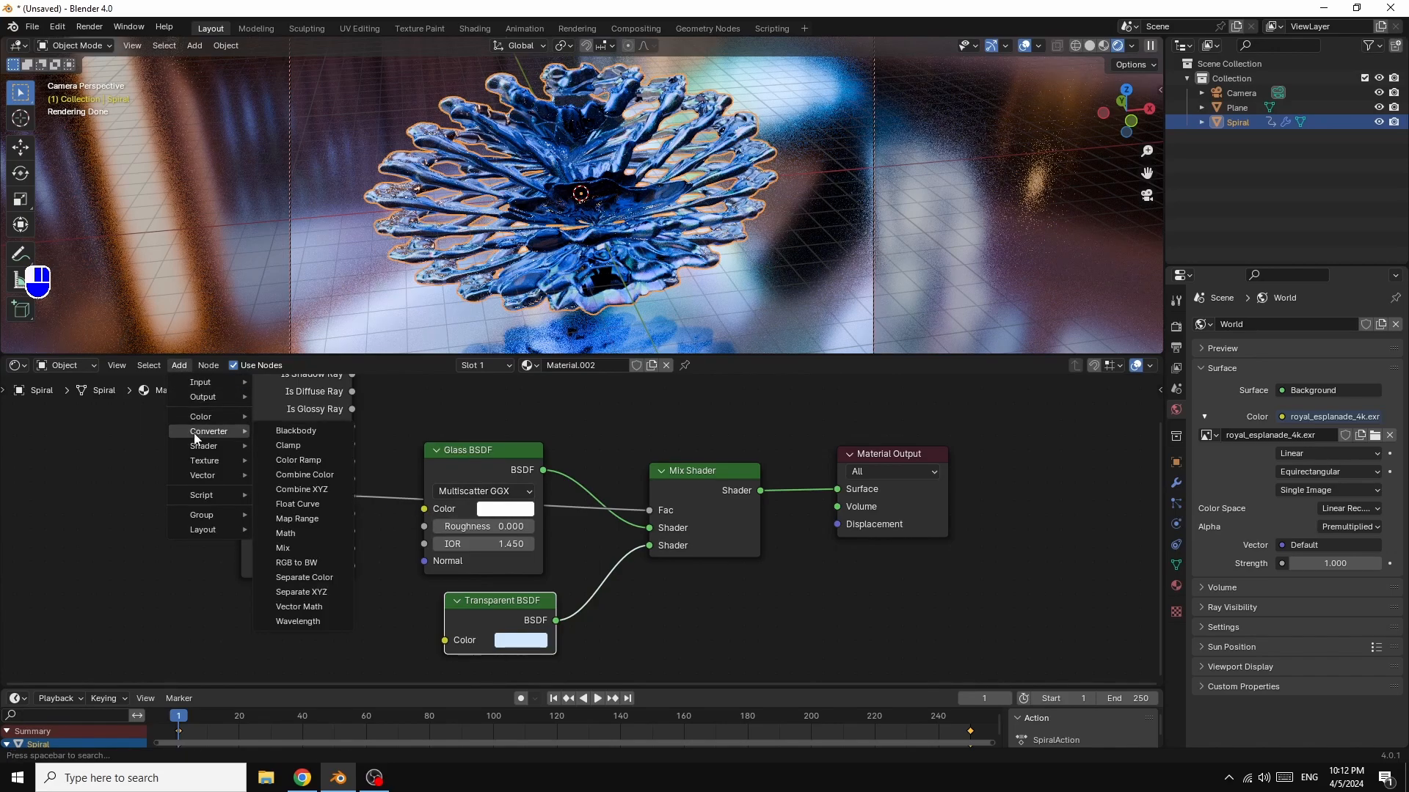
pyautogui.click(309, 463)
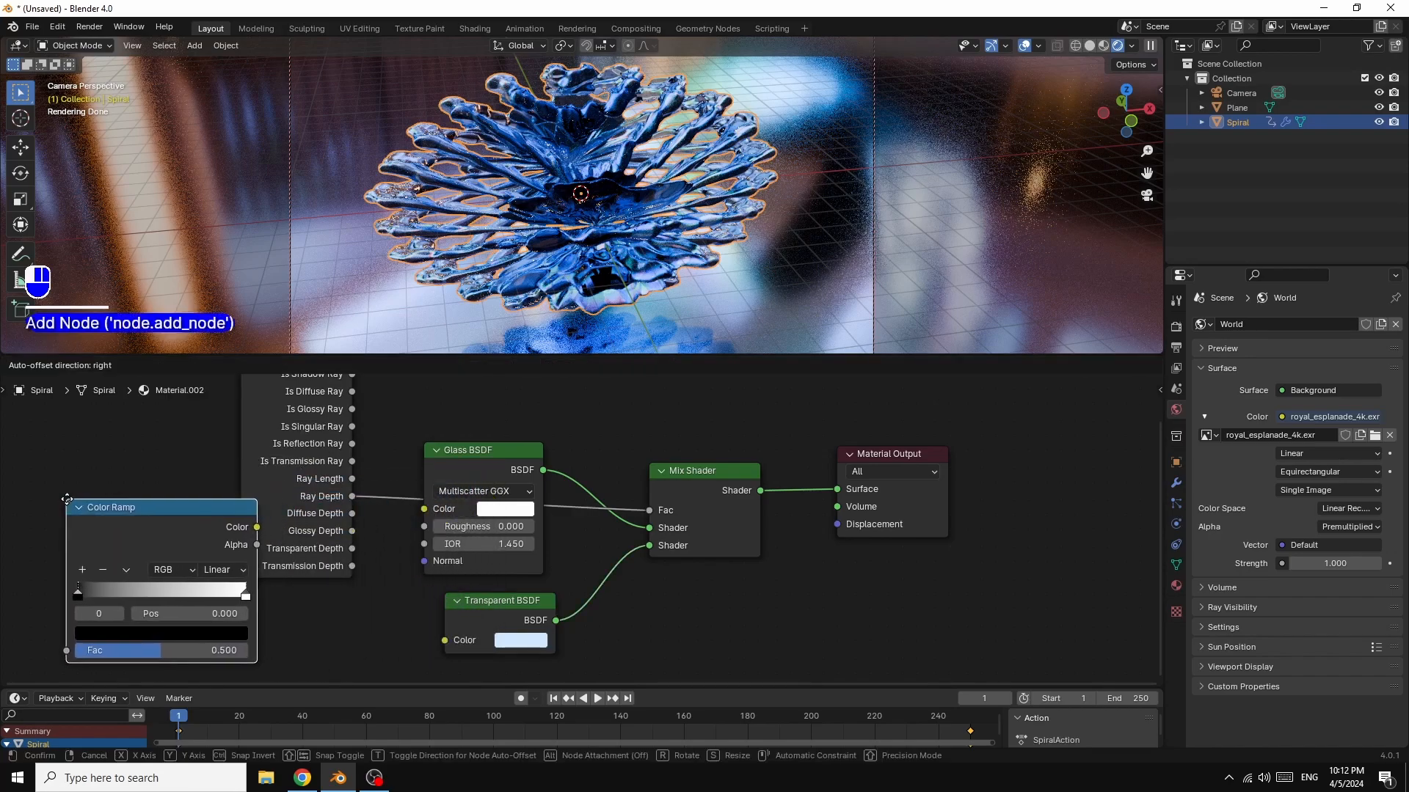
pyautogui.click(57, 502)
pyautogui.moveTo(257, 529); pyautogui.dragTo(424, 509)
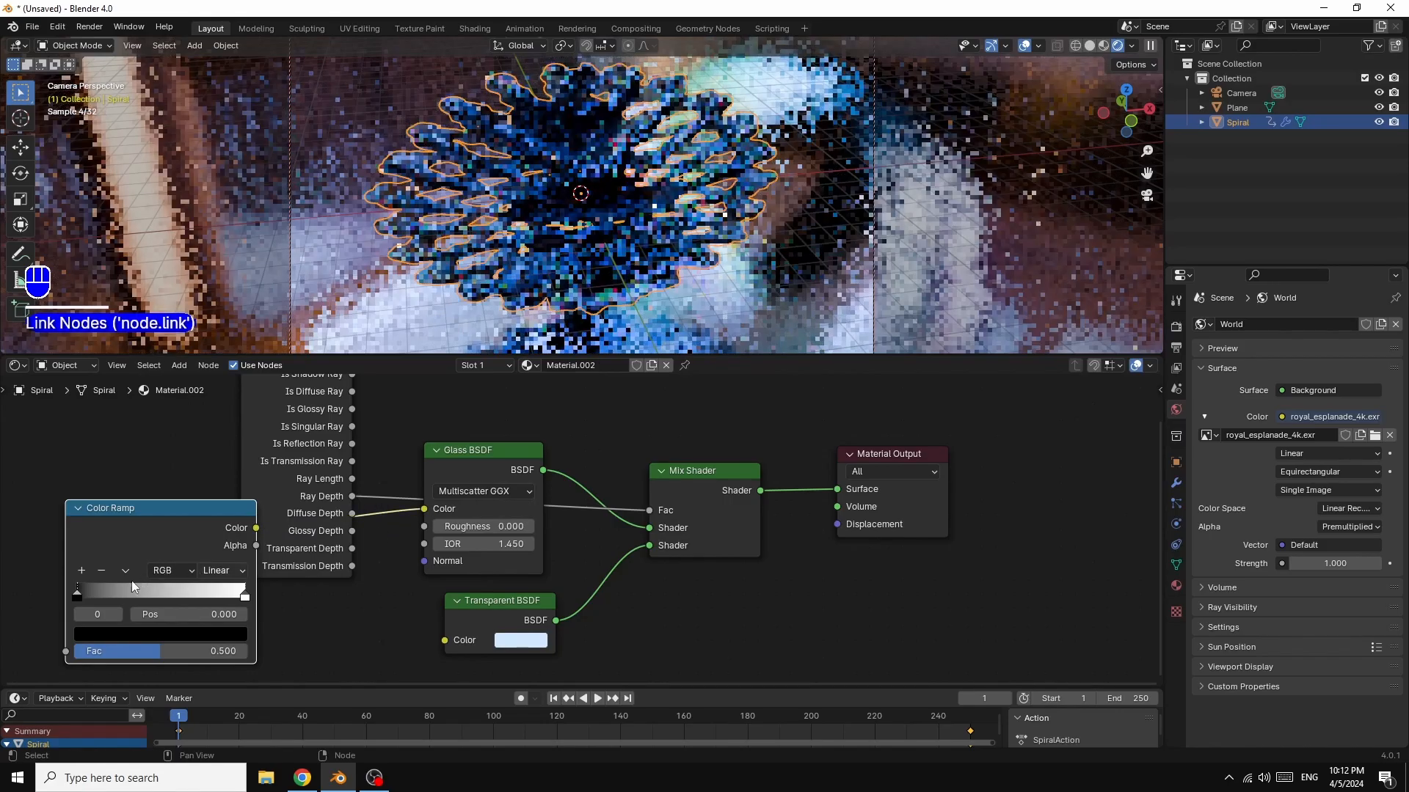
# - Move the Color Ramp's stops to about 0.314 and 0.568 and recolour the black stop light salmon pink
pyautogui.moveTo(77, 593); pyautogui.dragTo(131, 593)
pyautogui.moveTo(244, 593); pyautogui.dragTo(173, 592)
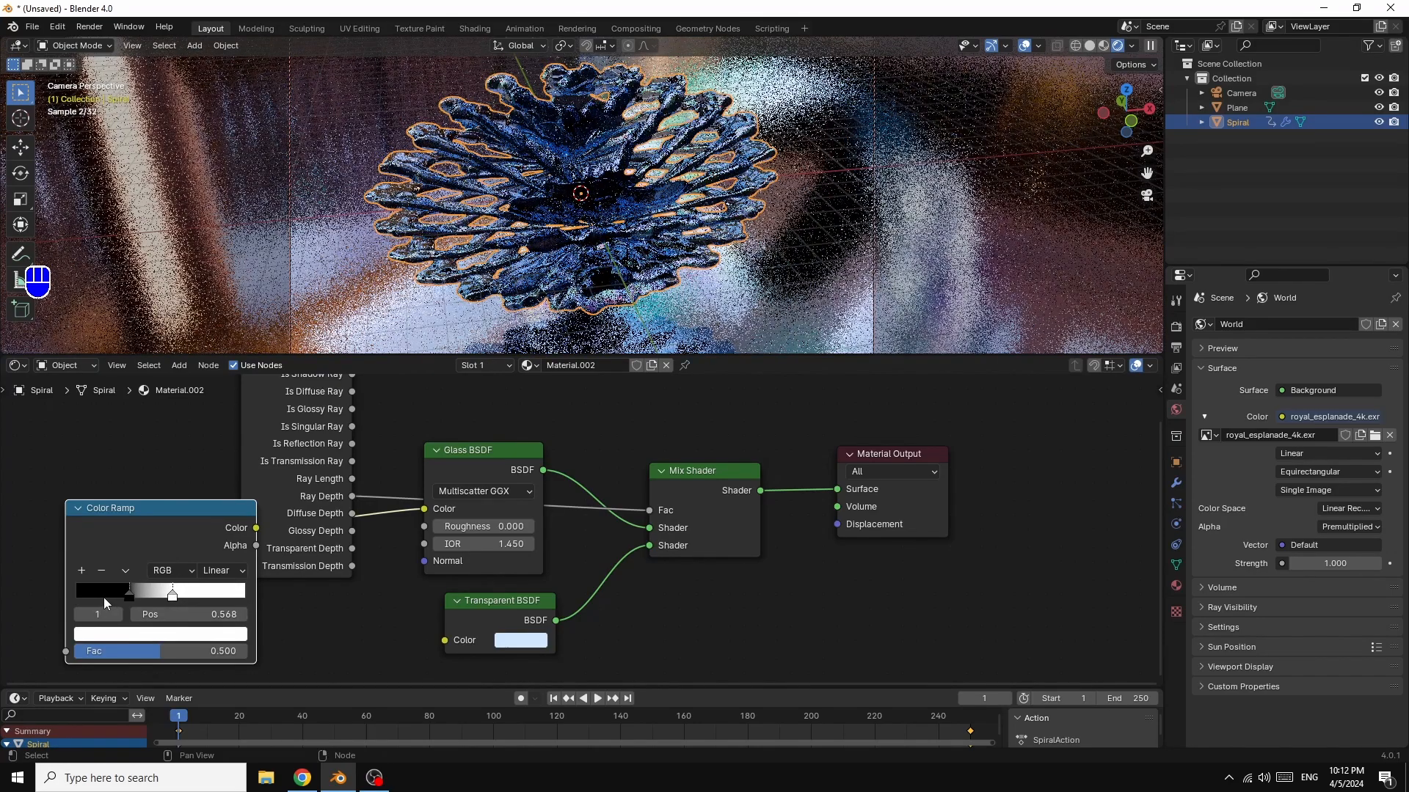
pyautogui.click(101, 593)
pyautogui.click(126, 635)
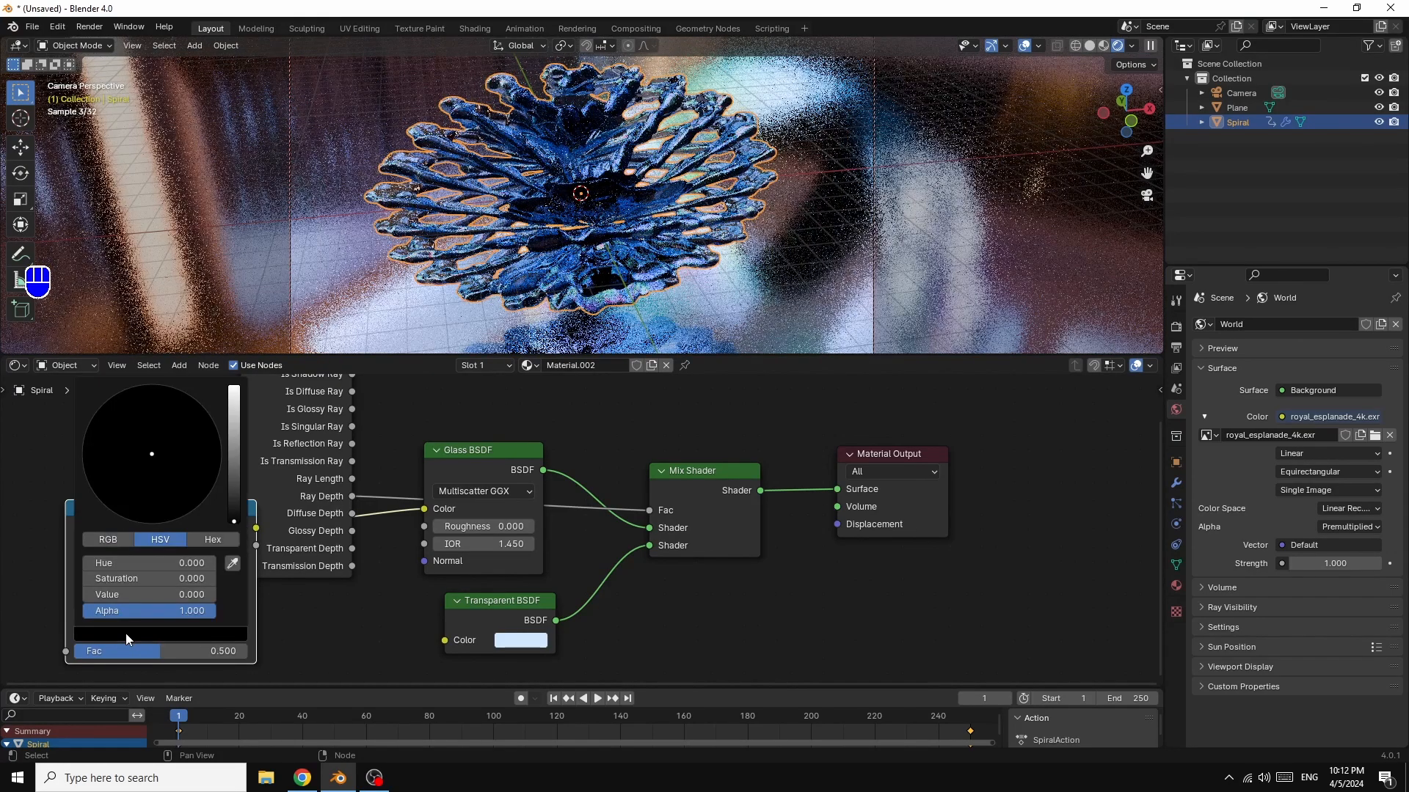
pyautogui.moveTo(233, 524); pyautogui.dragTo(218, 409)
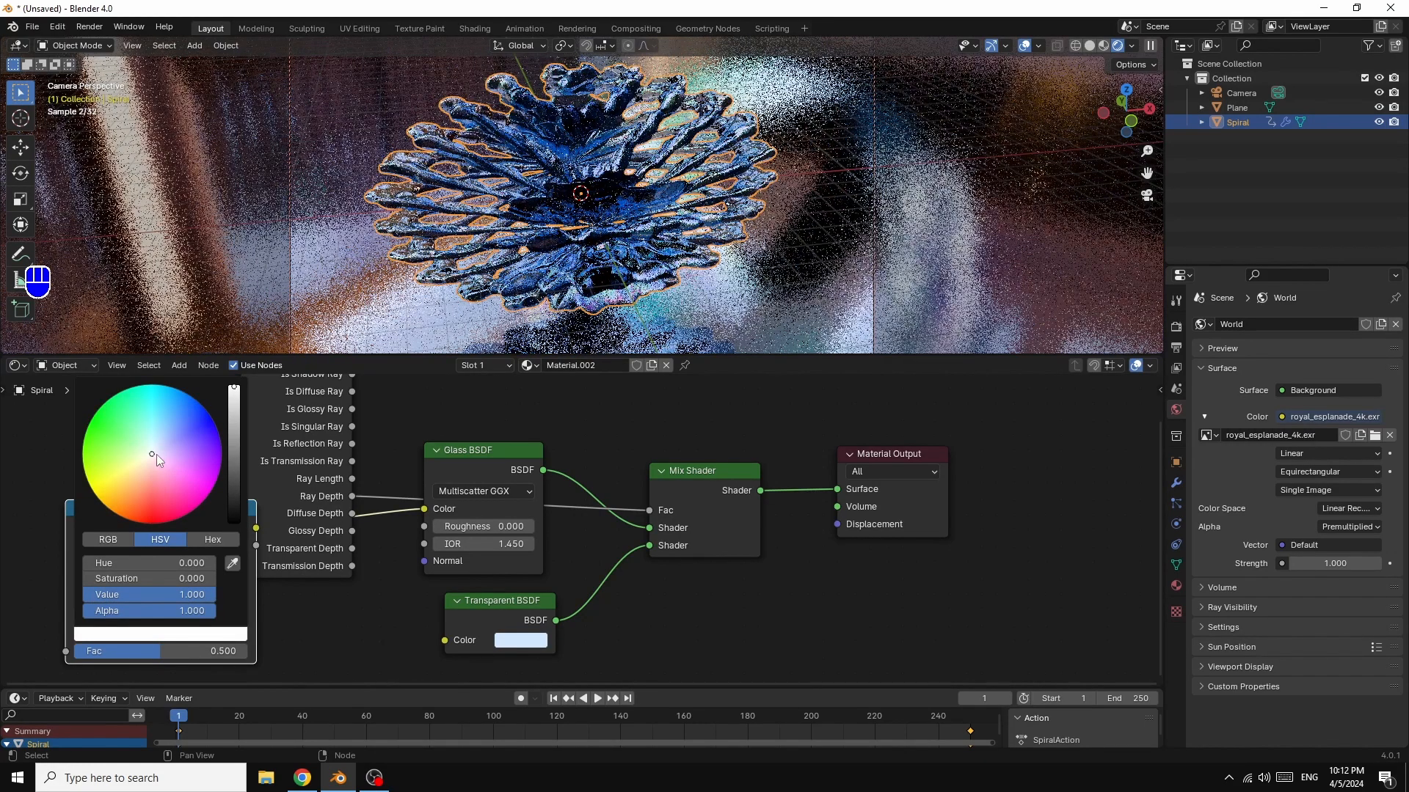
pyautogui.moveTo(152, 454); pyautogui.dragTo(151, 477)
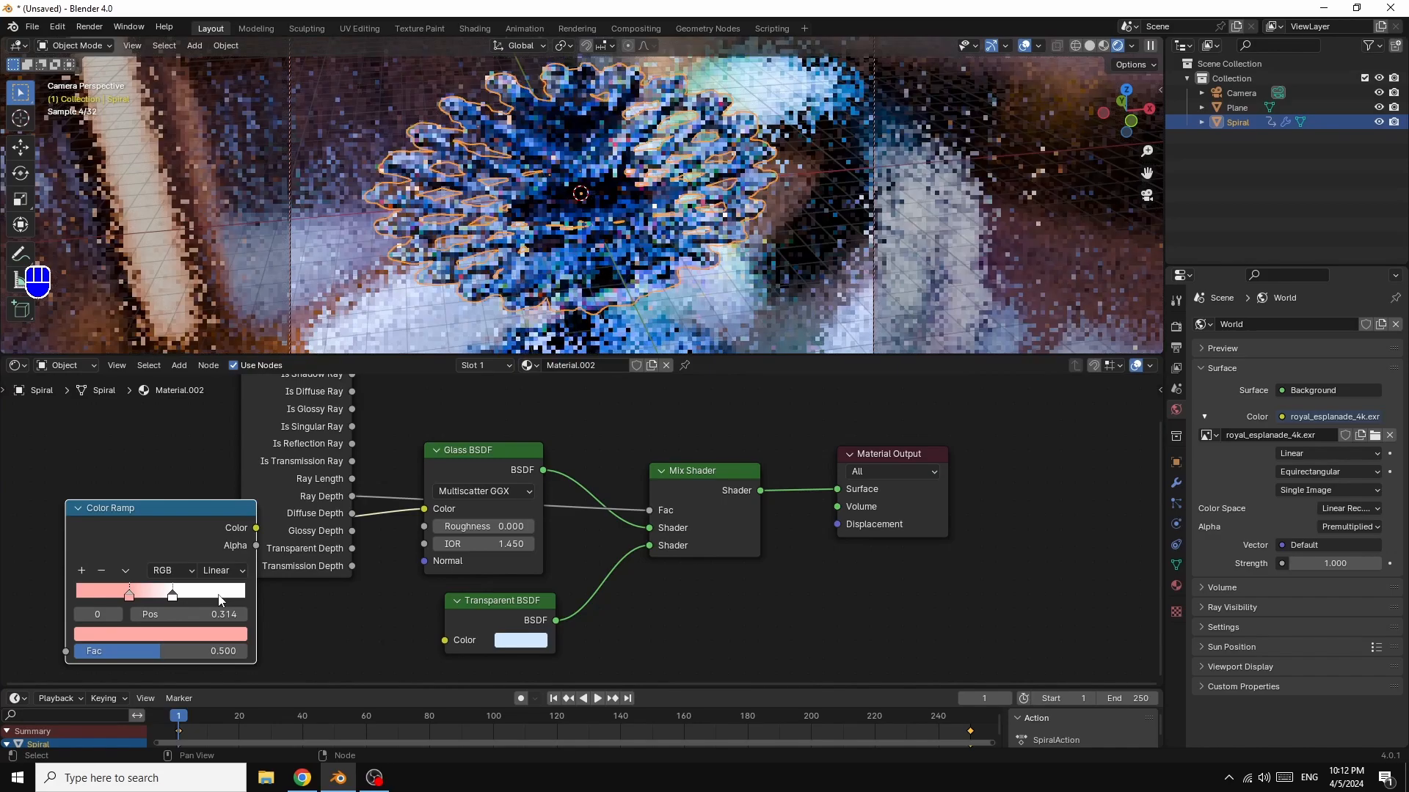
# - Recolour the Color Ramp's stop at 0.568 light pinkish violet and set the ramp interpolation to Ease
pyautogui.click(209, 634)
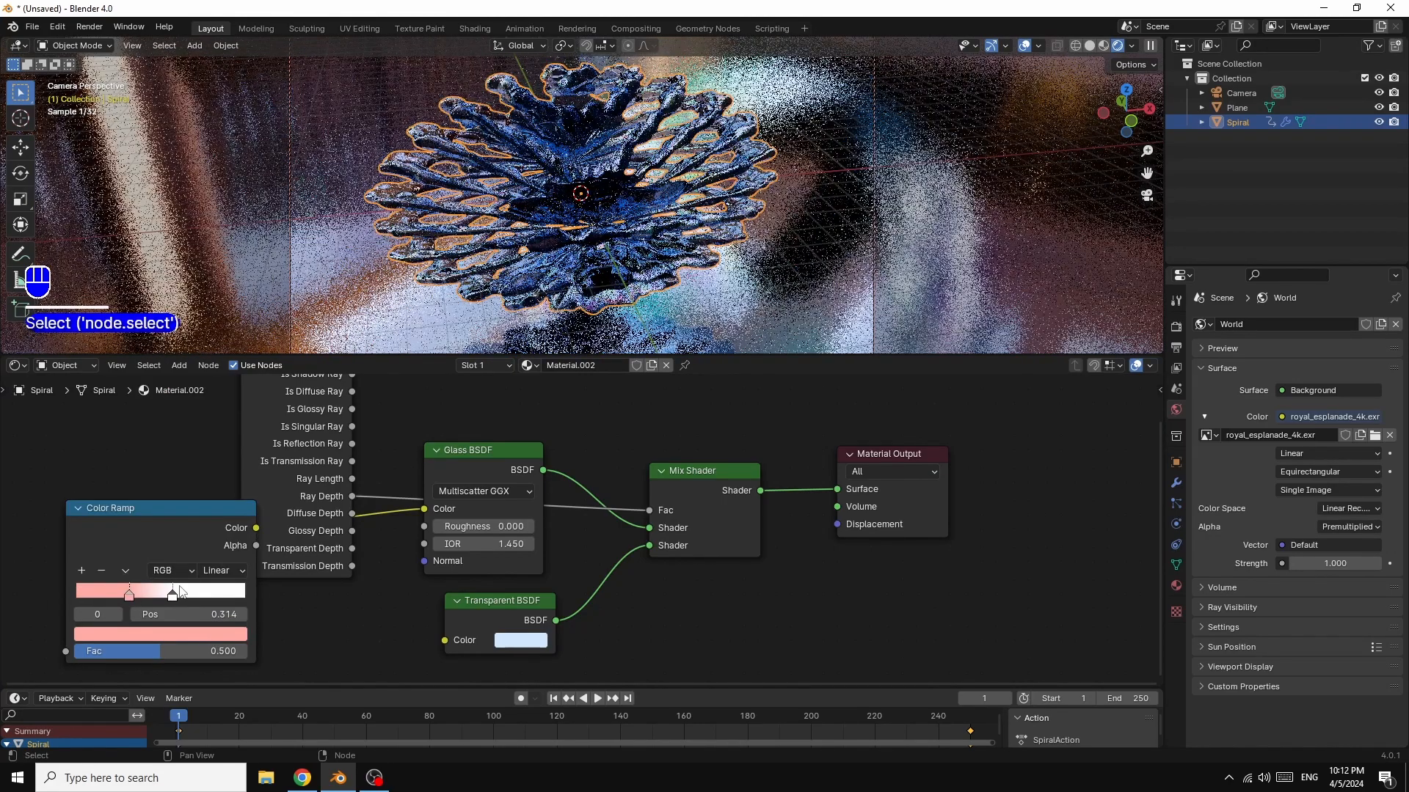
pyautogui.click(172, 594)
pyautogui.click(190, 635)
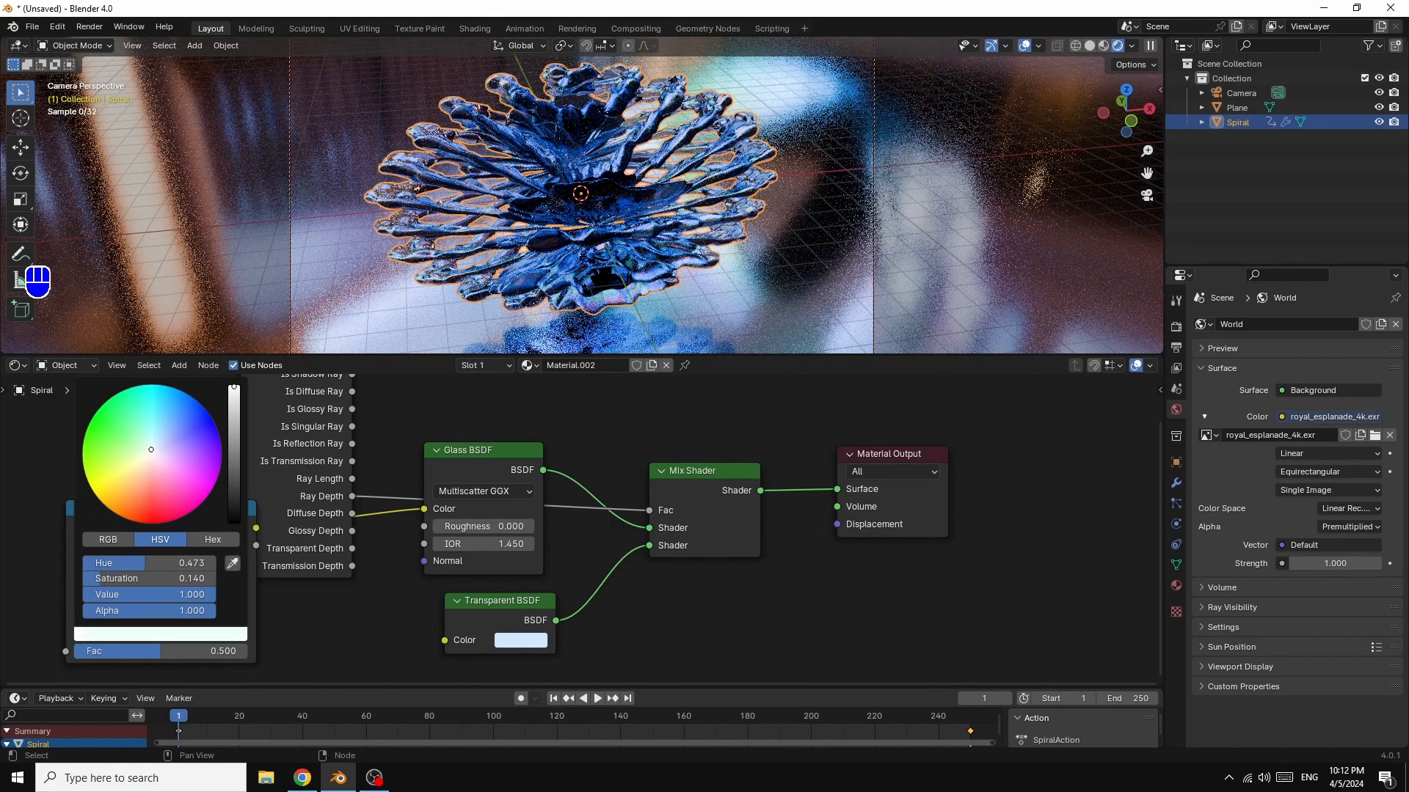
pyautogui.click(146, 455)
pyautogui.click(142, 465)
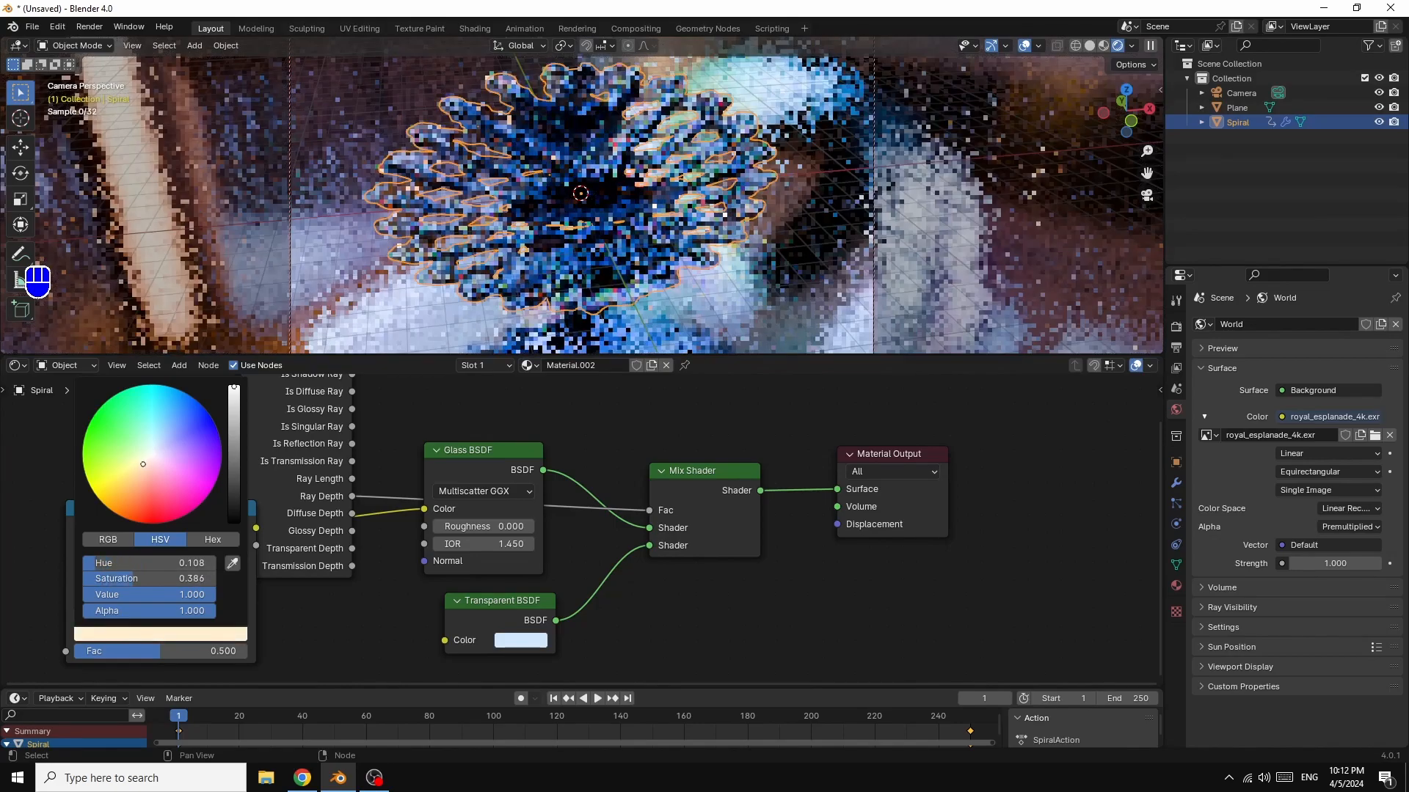
pyautogui.moveTo(142, 464); pyautogui.dragTo(171, 459)
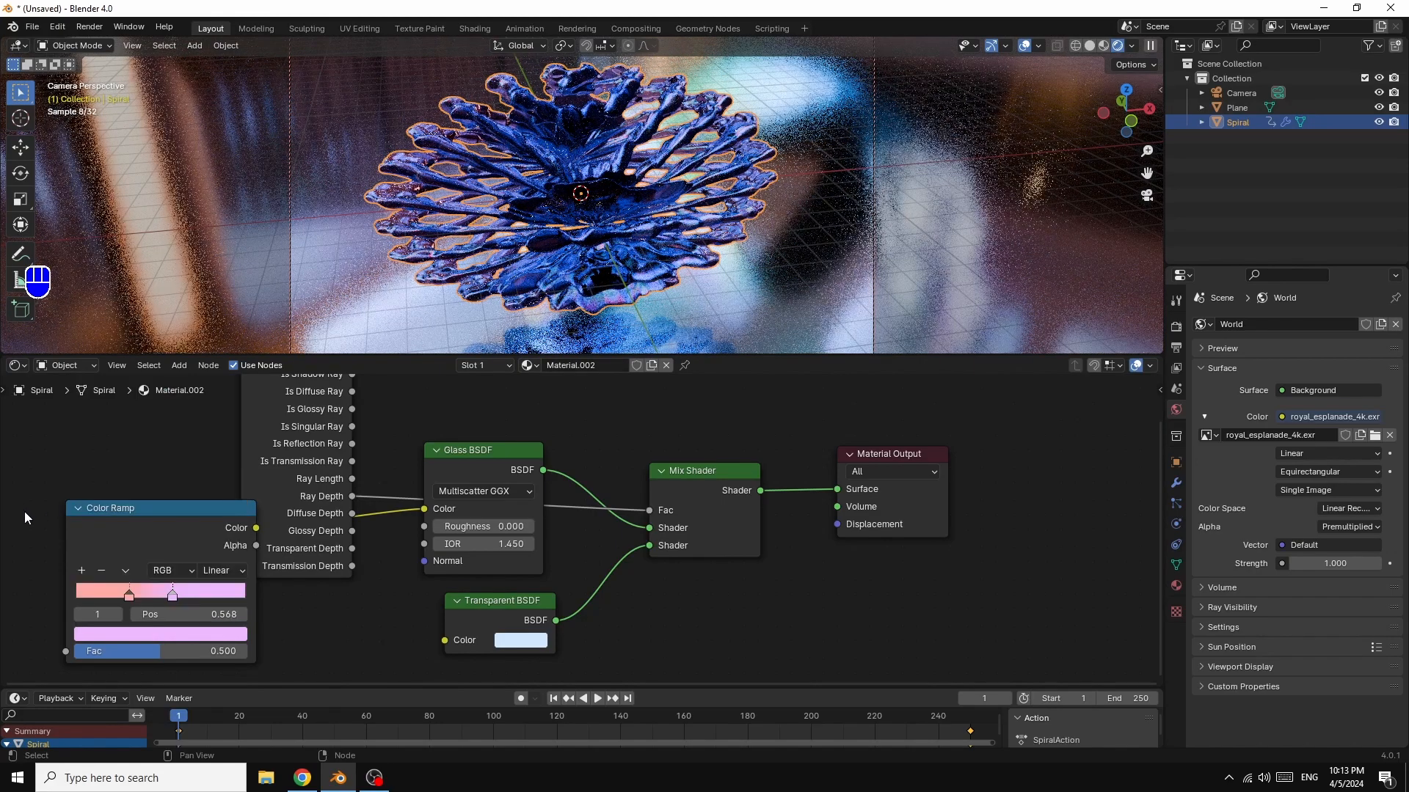
pyautogui.click(221, 573)
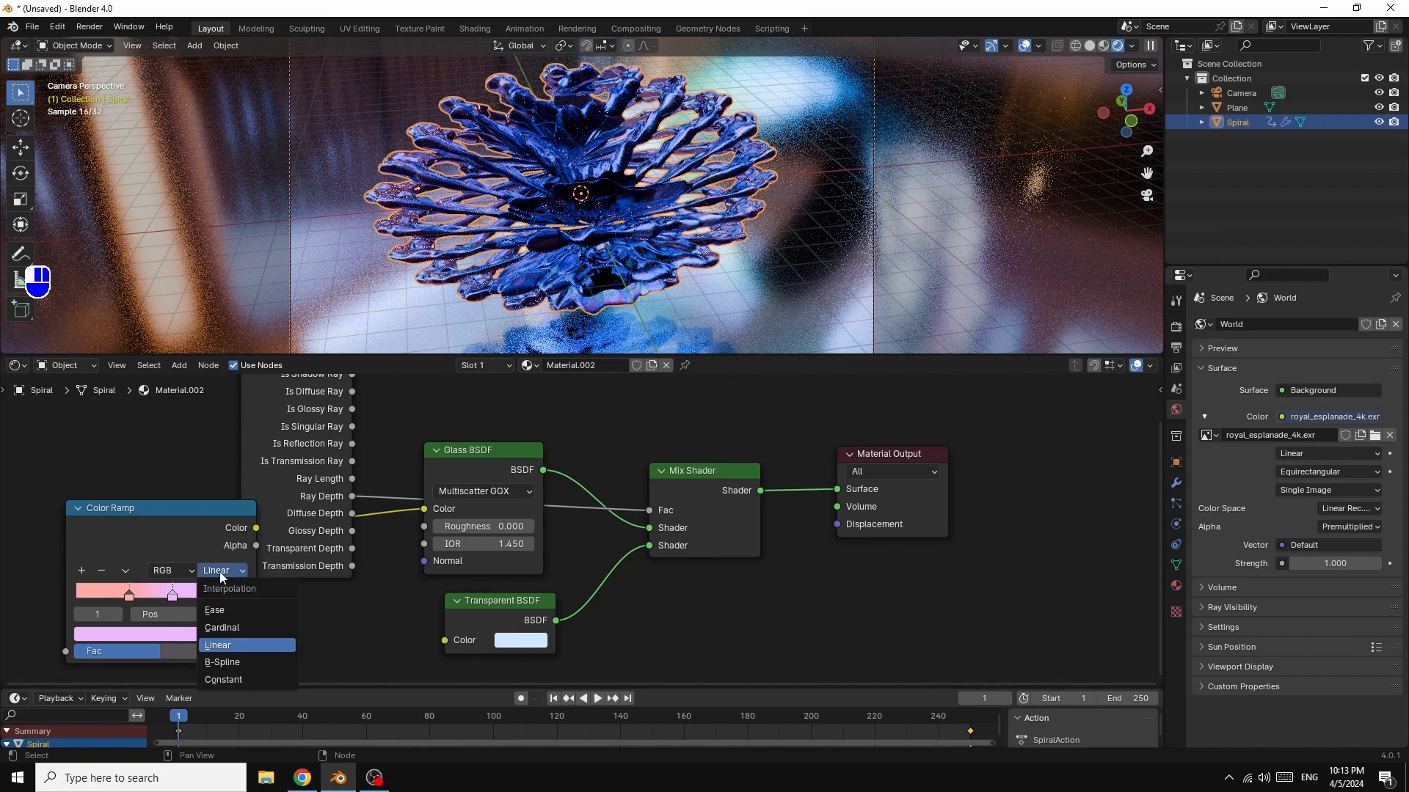
pyautogui.click(217, 616)
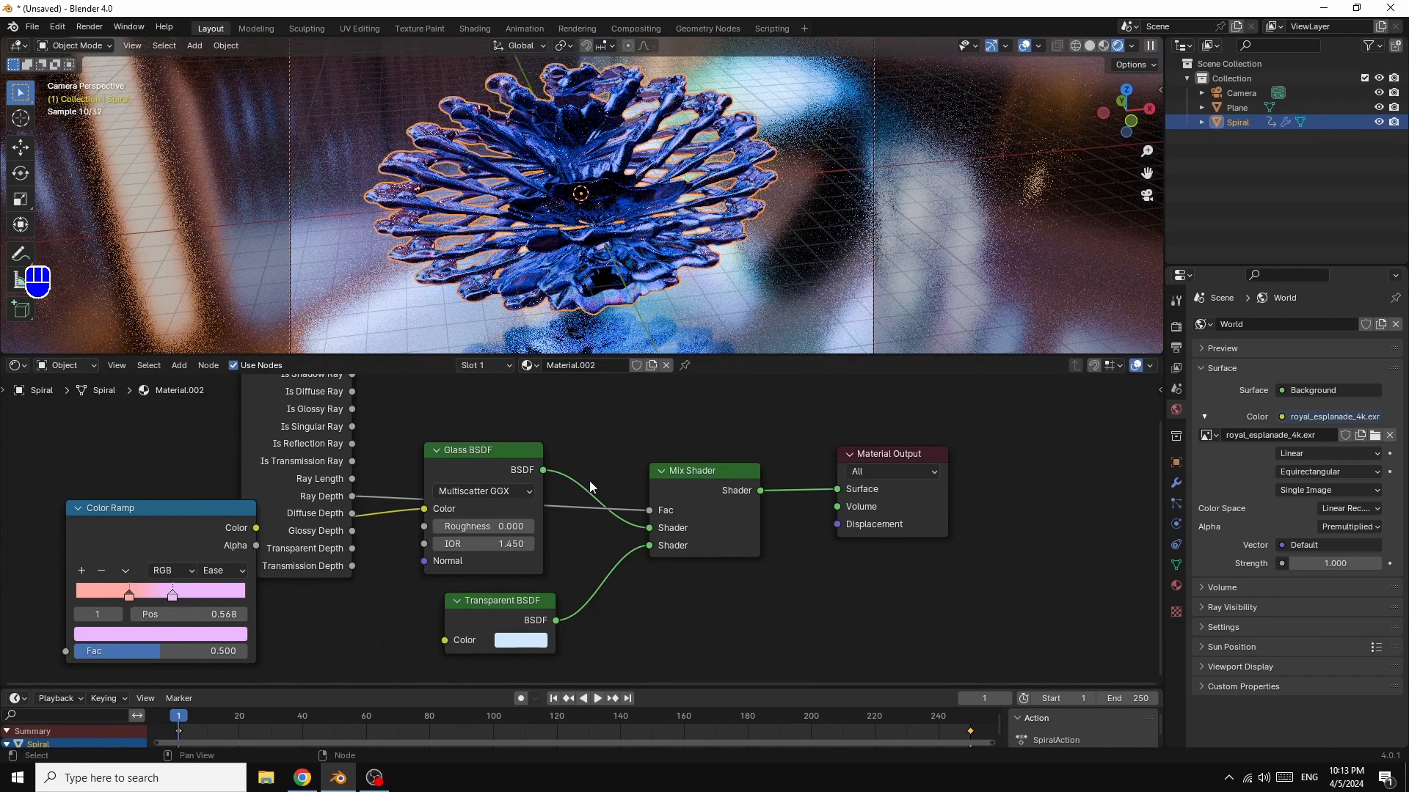
# - Play the animation to frame 63, render that frame as a still, inspect the spiral and close the render
pyautogui.click(597, 699)
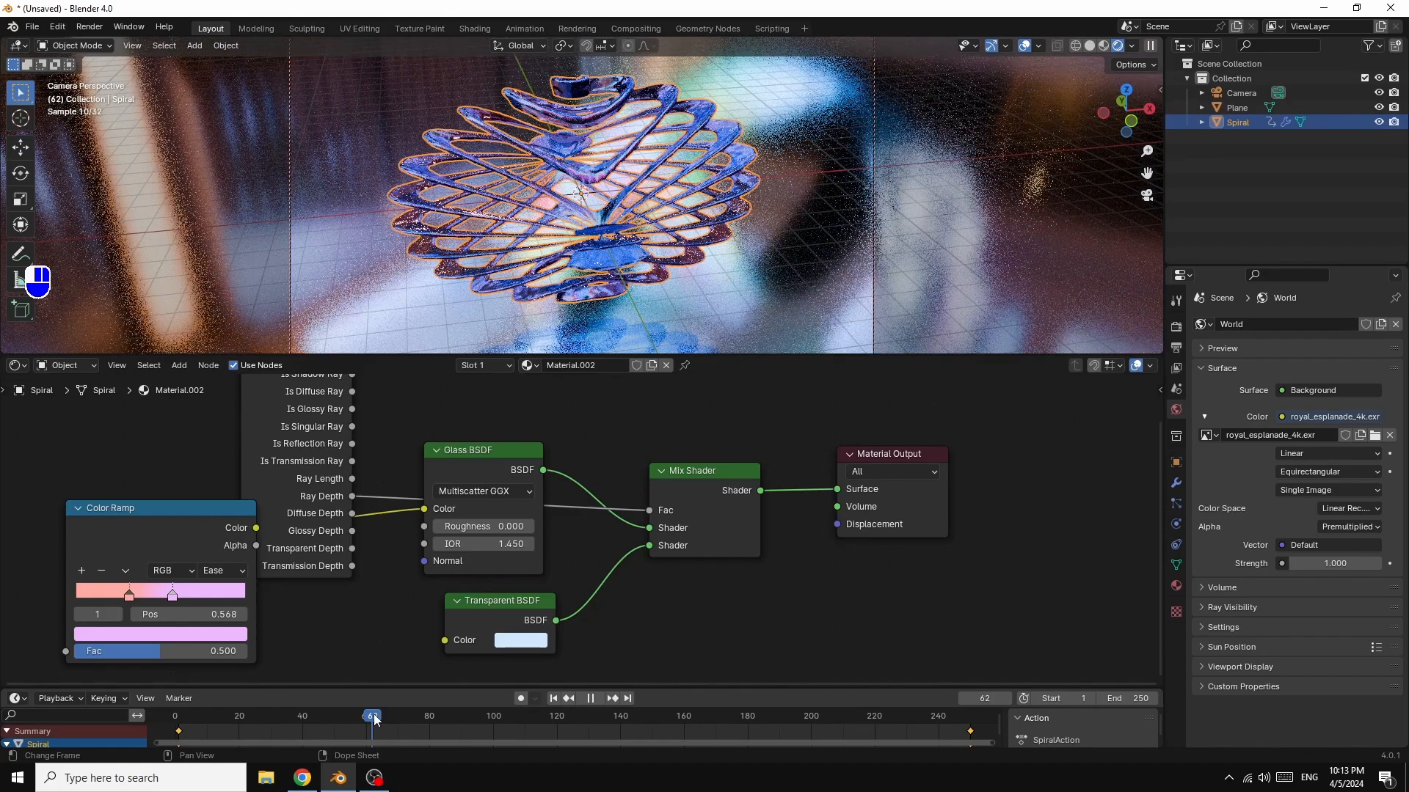
pyautogui.moveTo(373, 721); pyautogui.dragTo(377, 721)
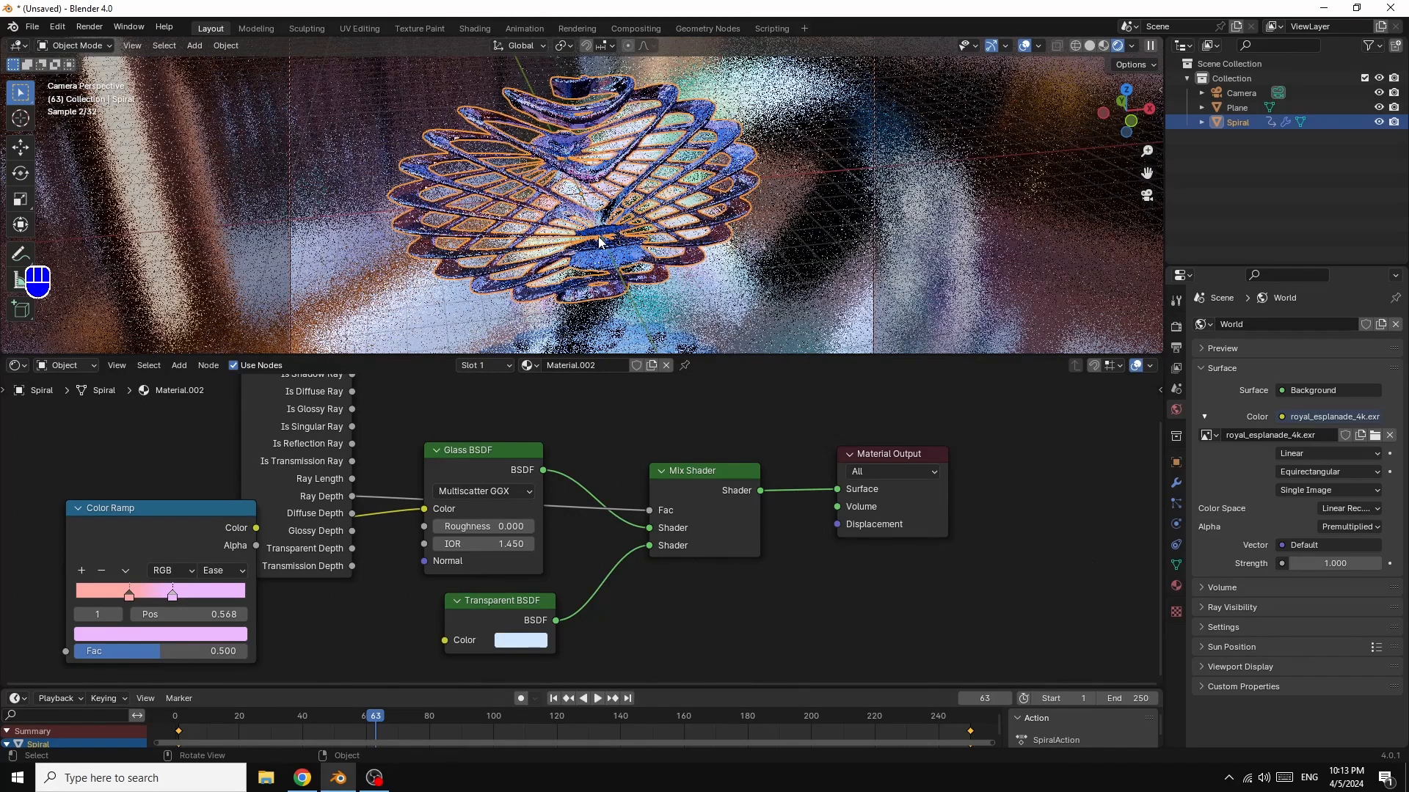
pyautogui.click(88, 27)
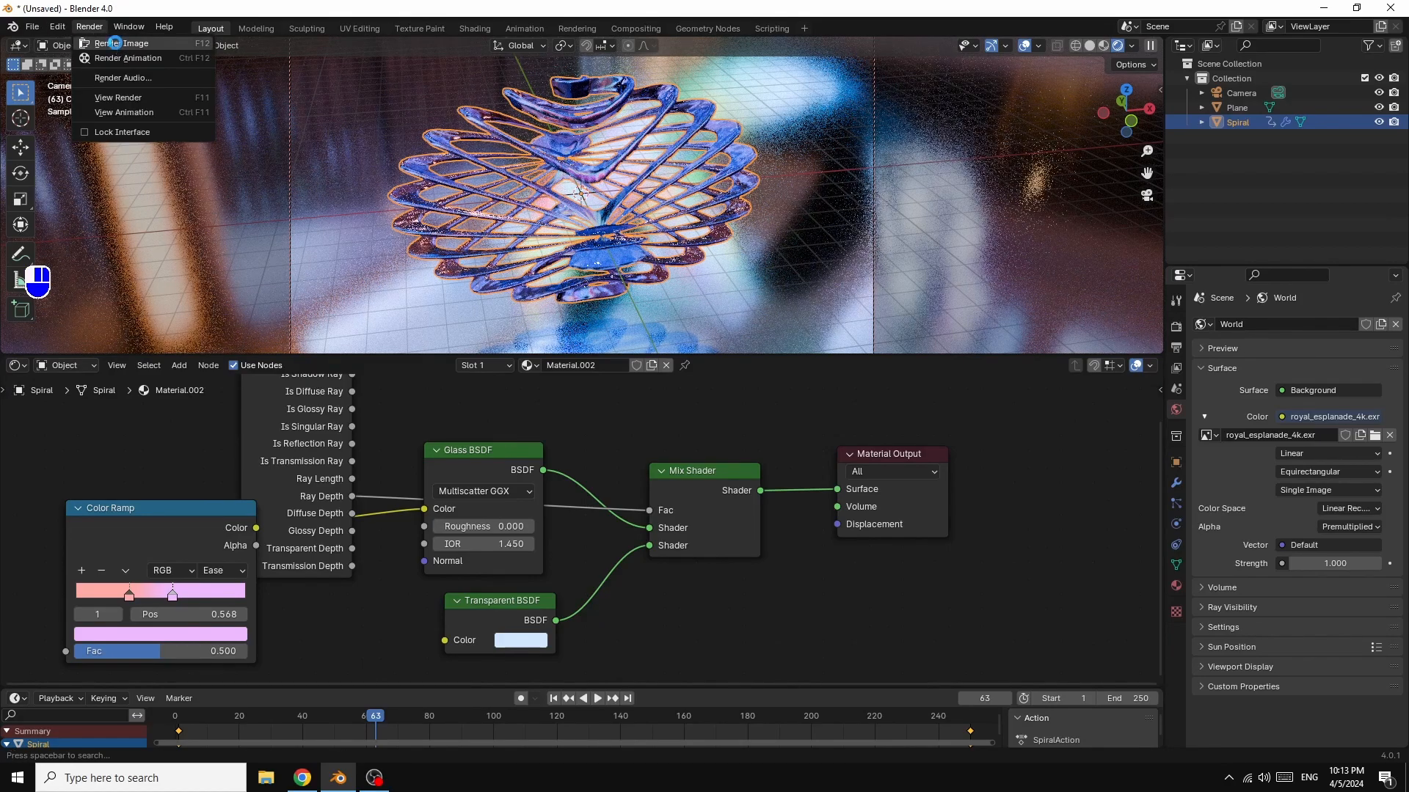
pyautogui.click(116, 44)
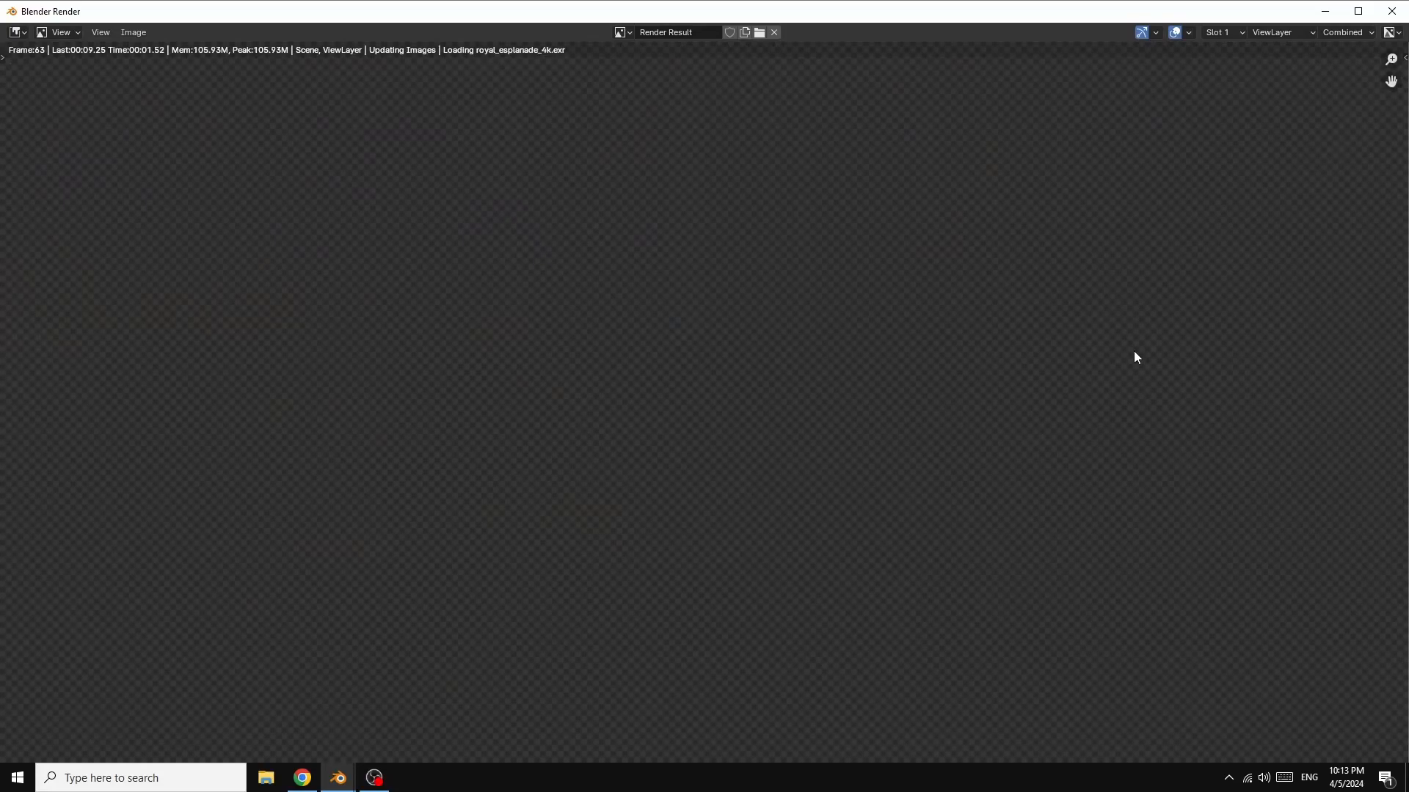
pyautogui.scroll(-2, 1209, 319)
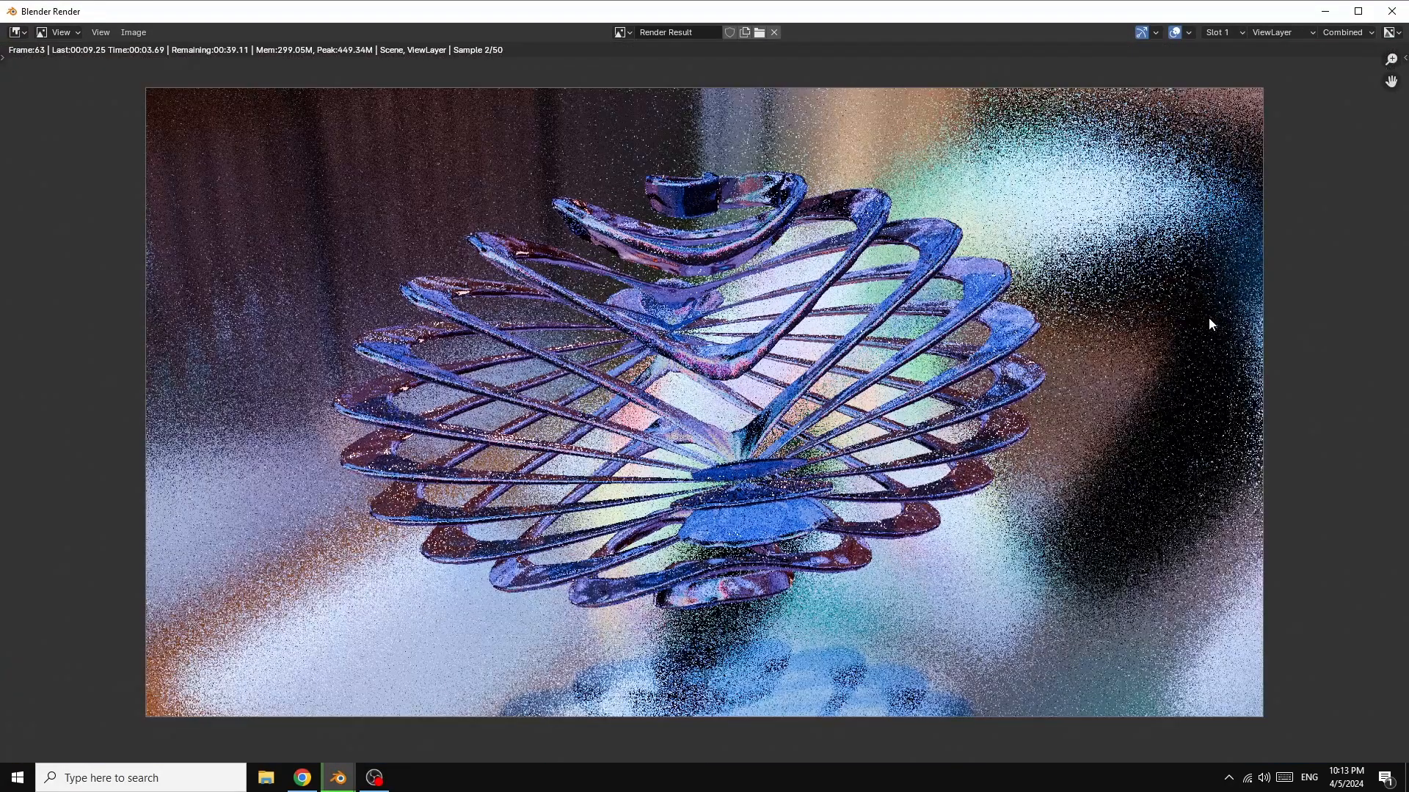
pyautogui.scroll(3, 1209, 323)
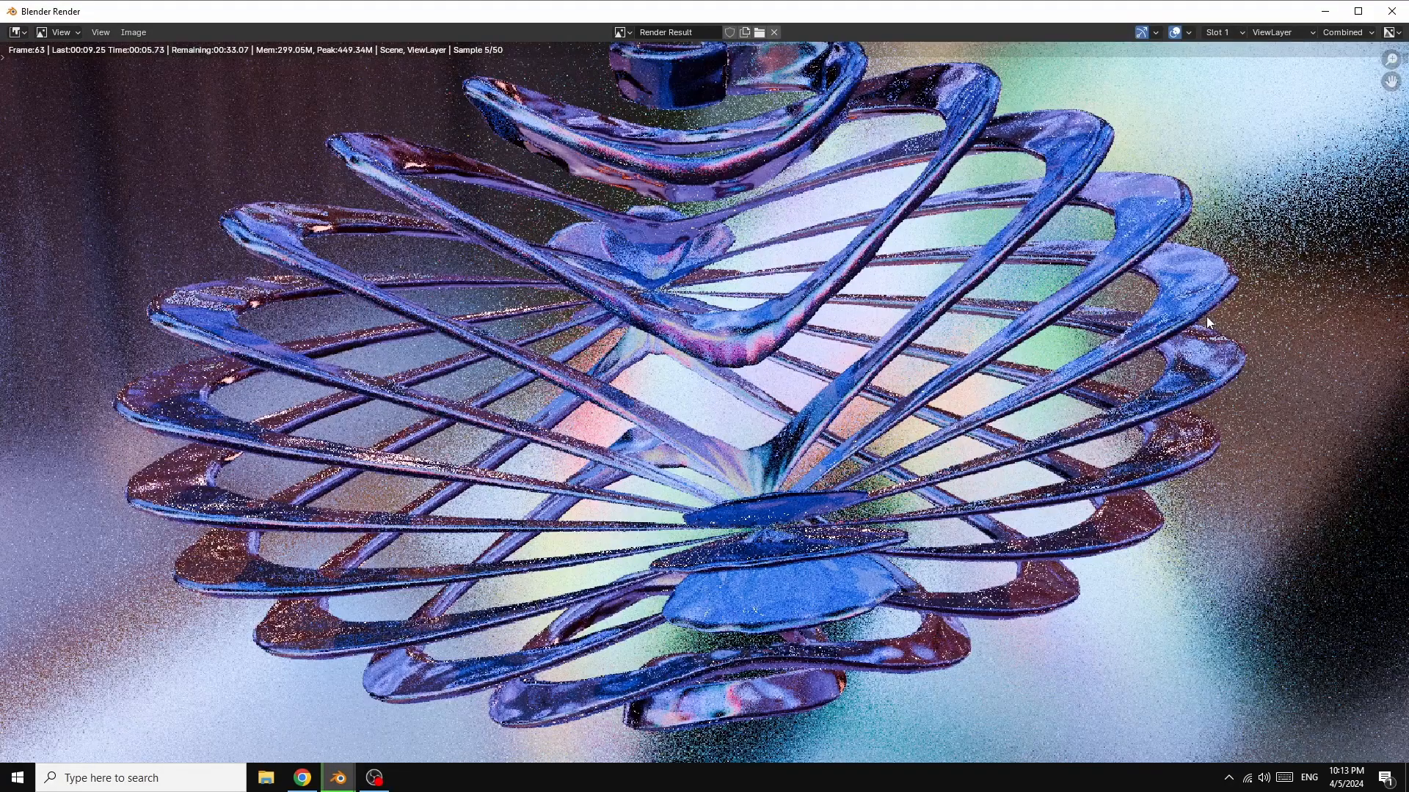
pyautogui.scroll(-2, 1207, 322)
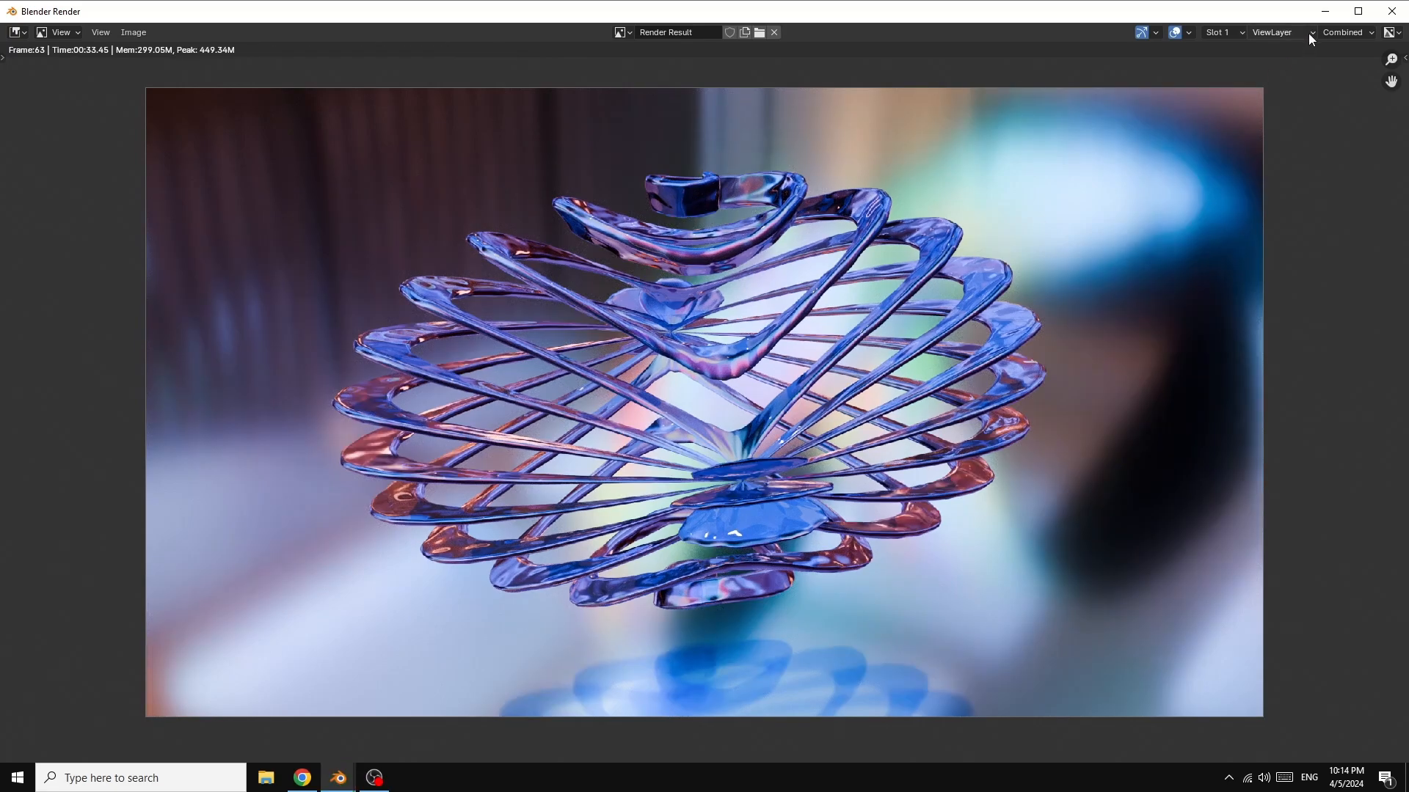
pyautogui.click(1393, 11)
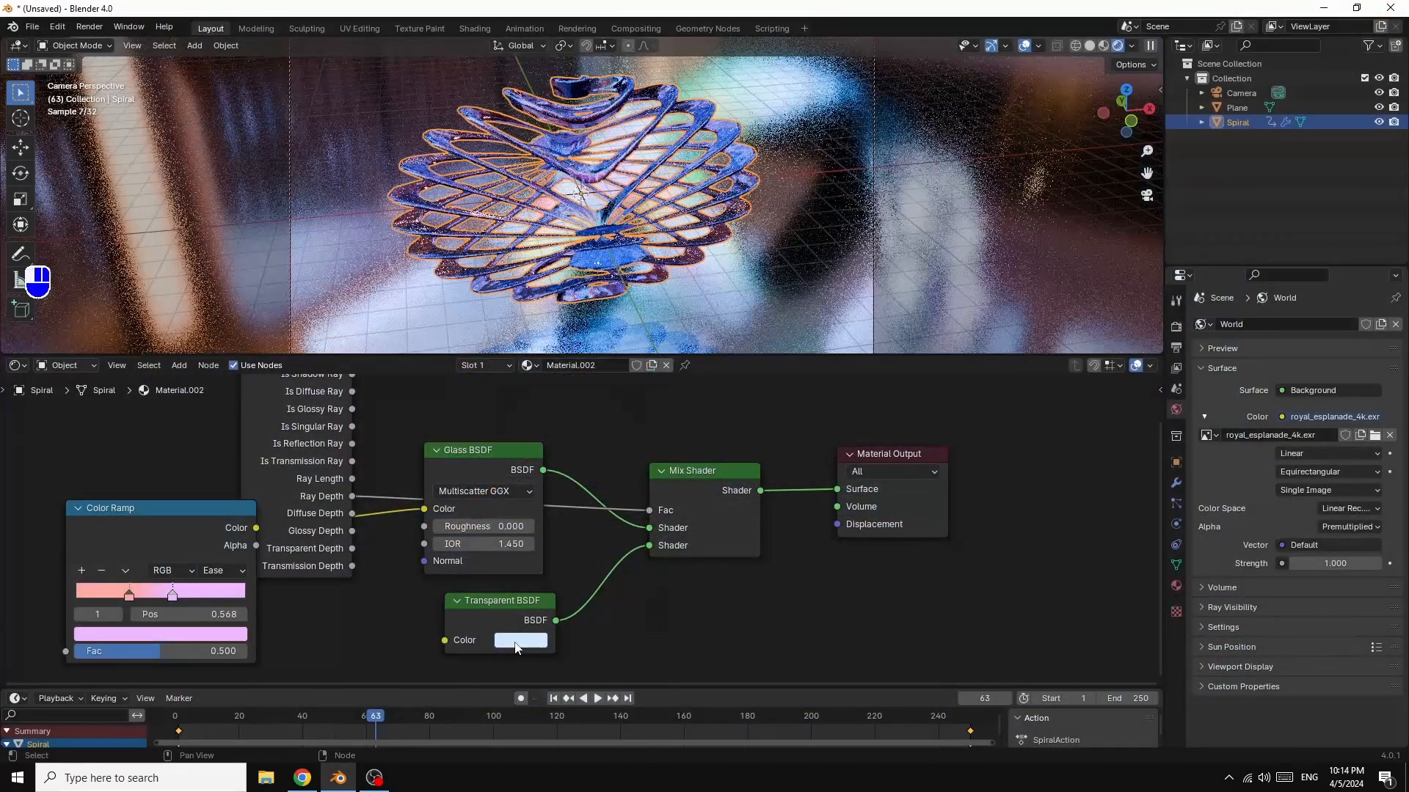
# - Set the Transparent BSDF colour to white
pyautogui.click(521, 640)
pyautogui.moveTo(577, 463); pyautogui.dragTo(574, 461)
pyautogui.click(534, 545)
pyautogui.moveTo(602, 570); pyautogui.dragTo(637, 572)
# - Recolour the Color Ramp's salmon stop light sky blue and reposition the stops, with the pinkish violet one at 0.641
pyautogui.moveTo(134, 596); pyautogui.dragTo(177, 597)
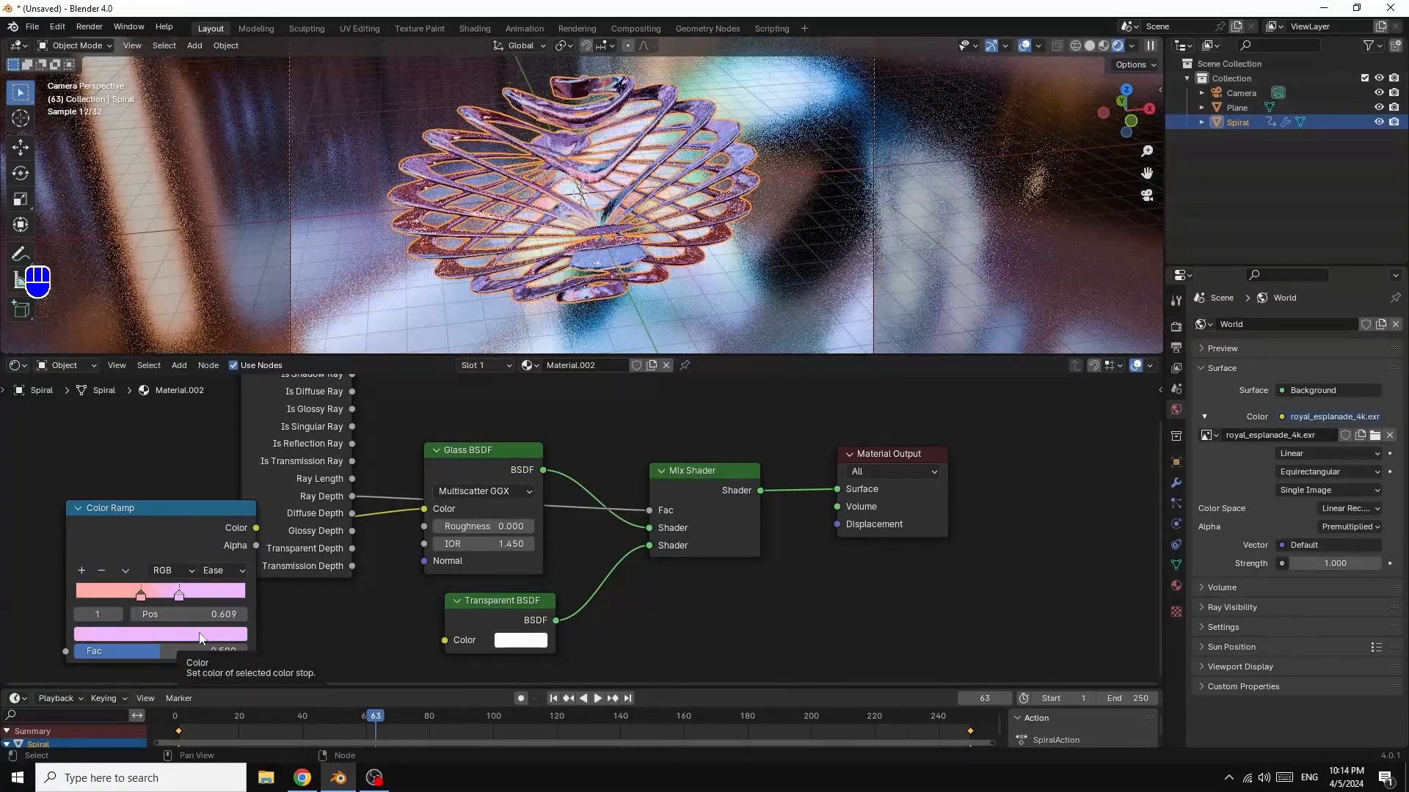
pyautogui.click(175, 634)
pyautogui.click(99, 601)
pyautogui.click(138, 594)
pyautogui.click(121, 633)
pyautogui.moveTo(152, 479); pyautogui.dragTo(159, 433)
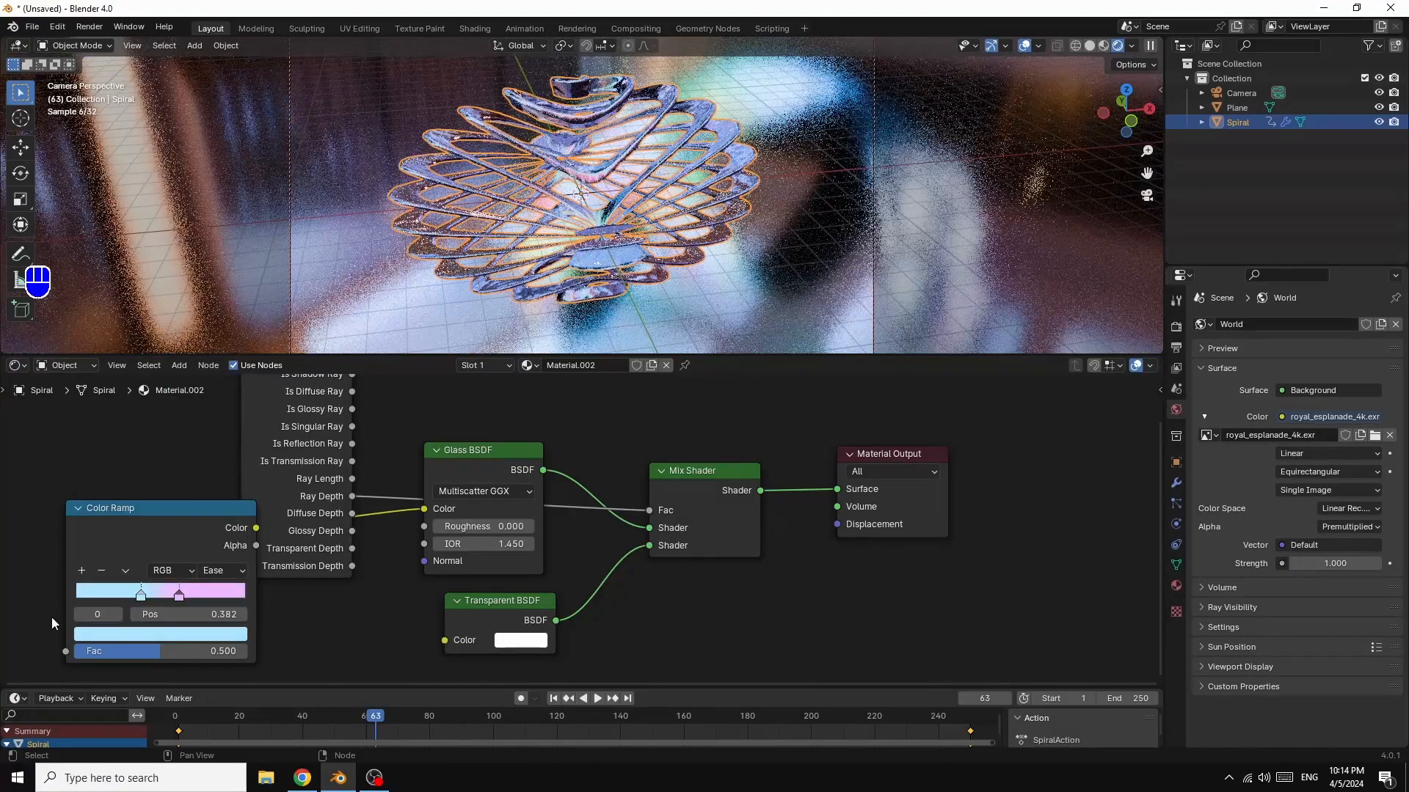
pyautogui.click(179, 596)
pyautogui.moveTo(184, 596); pyautogui.dragTo(190, 596)
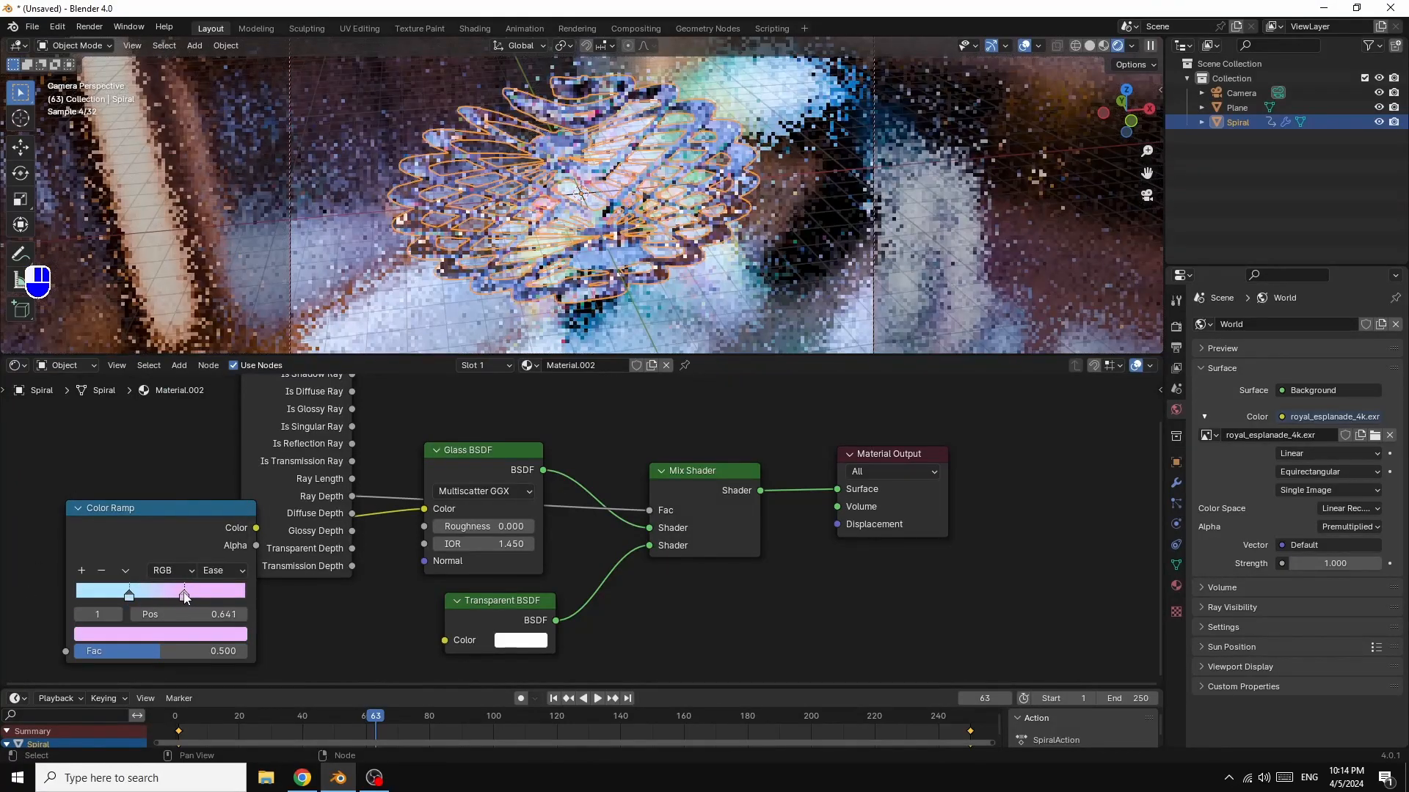
# - Select the floor plane and tint its Base Color pale lavender
pyautogui.click(923, 276)
pyautogui.moveTo(726, 463)
pyautogui.mouseDown()
pyautogui.moveTo(746, 463)
pyautogui.moveTo(725, 463)
pyautogui.mouseUp()
pyautogui.click(838, 431)
pyautogui.moveTo(849, 275); pyautogui.dragTo(864, 245)
# - Reframe the camera to look down on the spiral at frame 151 and set the floor plane's Base Color to light tan
pyautogui.moveTo(1117, 94); pyautogui.dragTo(341, 593)
pyautogui.moveTo(307, 722); pyautogui.dragTo(654, 740)
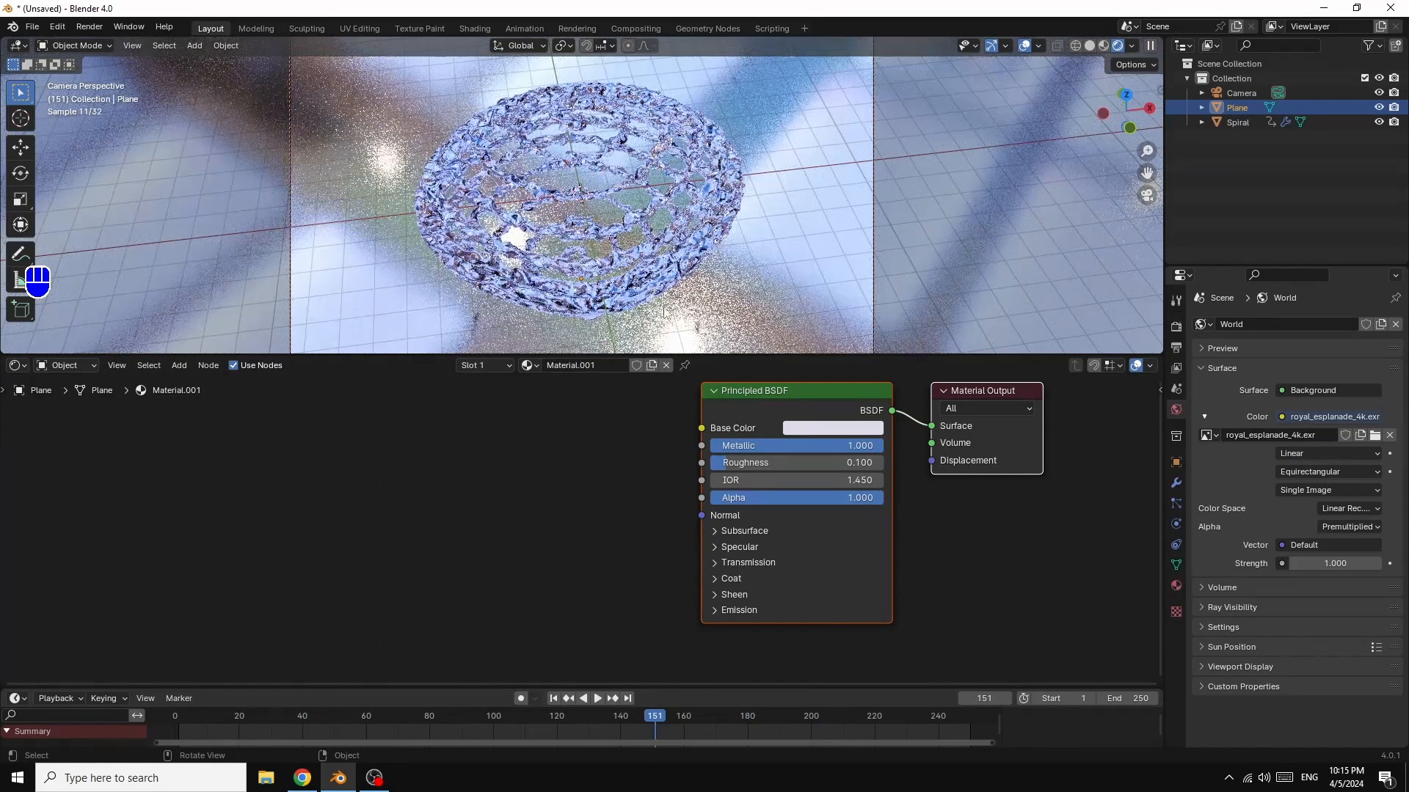
pyautogui.click(686, 279)
pyautogui.click(833, 428)
pyautogui.moveTo(943, 221)
pyautogui.mouseDown()
pyautogui.moveTo(943, 244)
pyautogui.moveTo(943, 218)
pyautogui.mouseUp()
pyautogui.moveTo(864, 247); pyautogui.dragTo(857, 261)
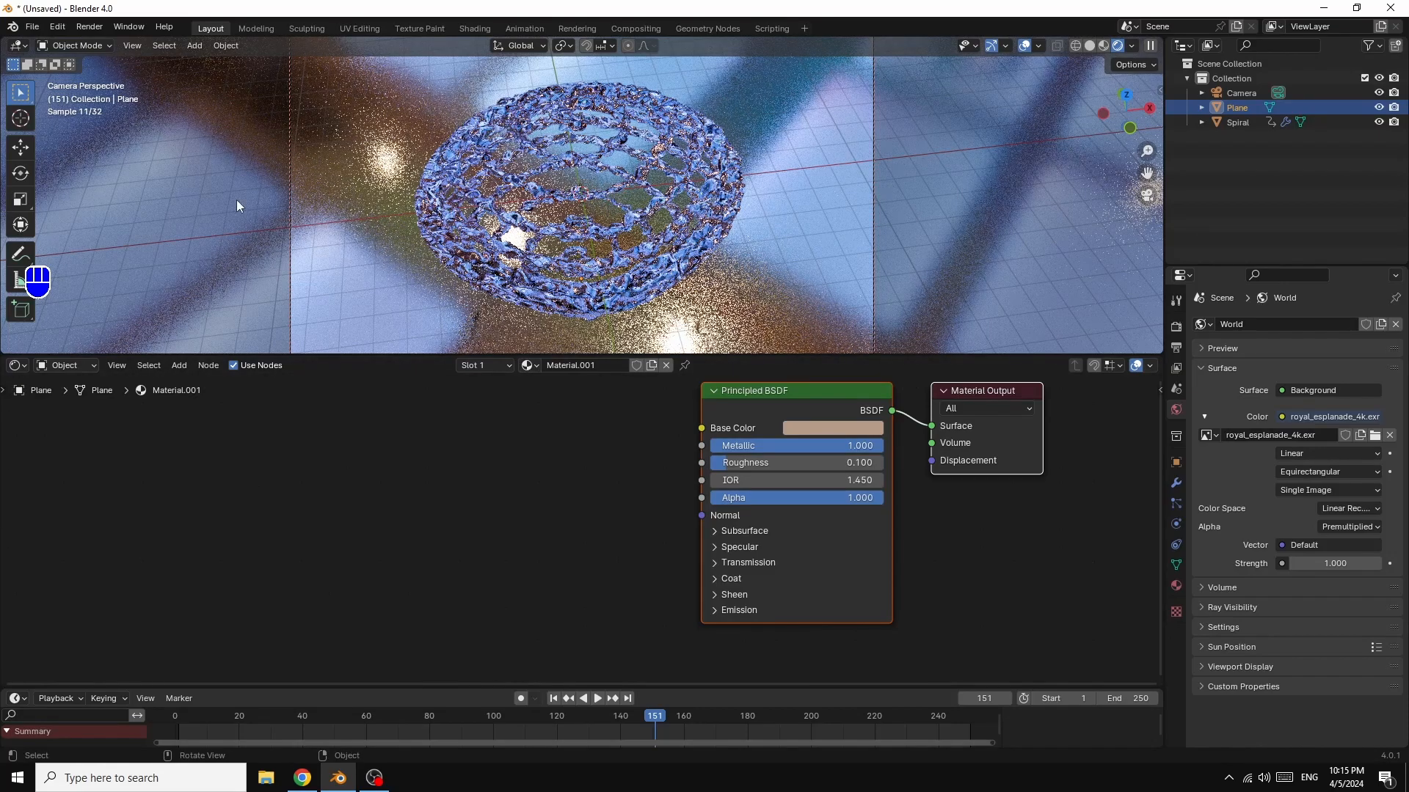
# - Render frame 151 as a still image, inspect the whole result and return to the main Blender window
pyautogui.click(87, 27)
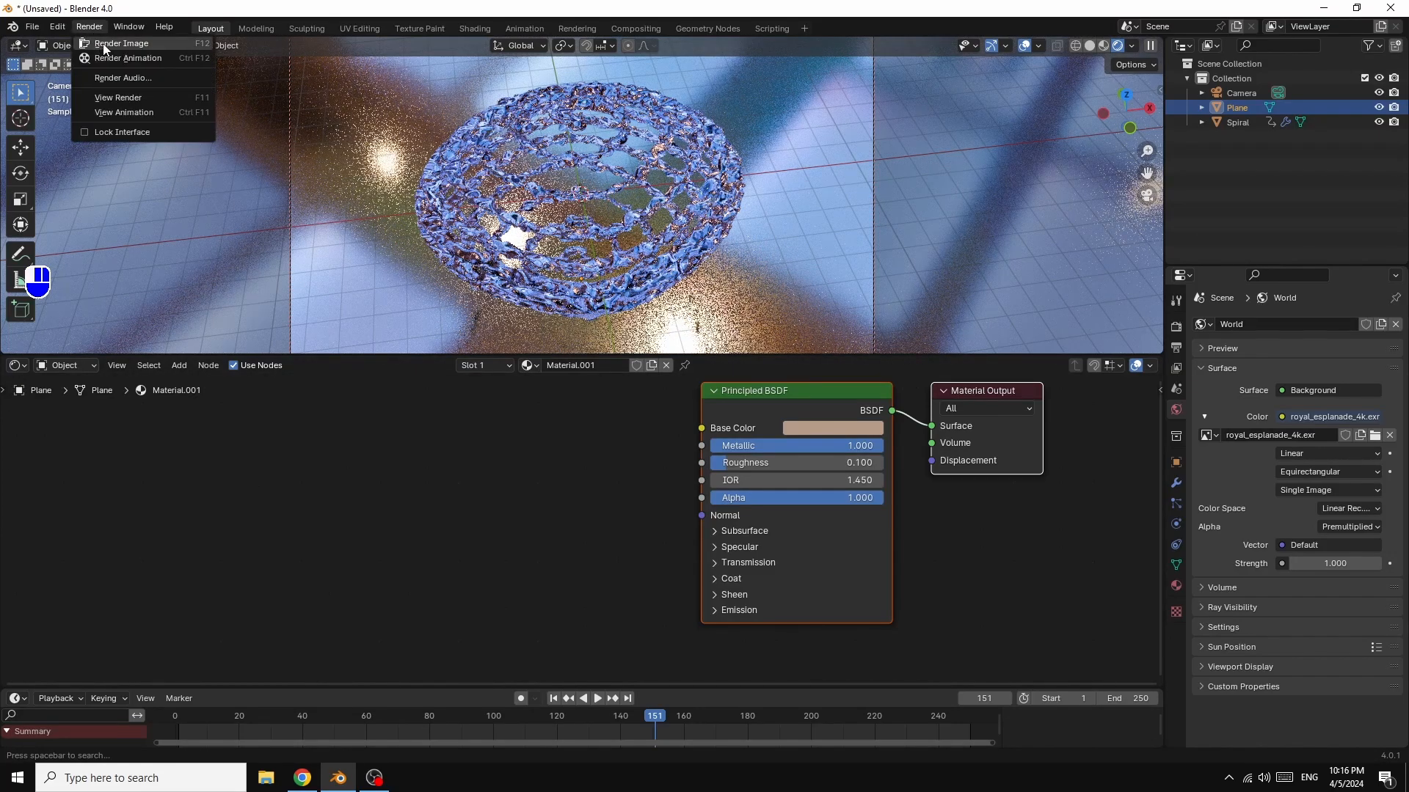
pyautogui.click(103, 43)
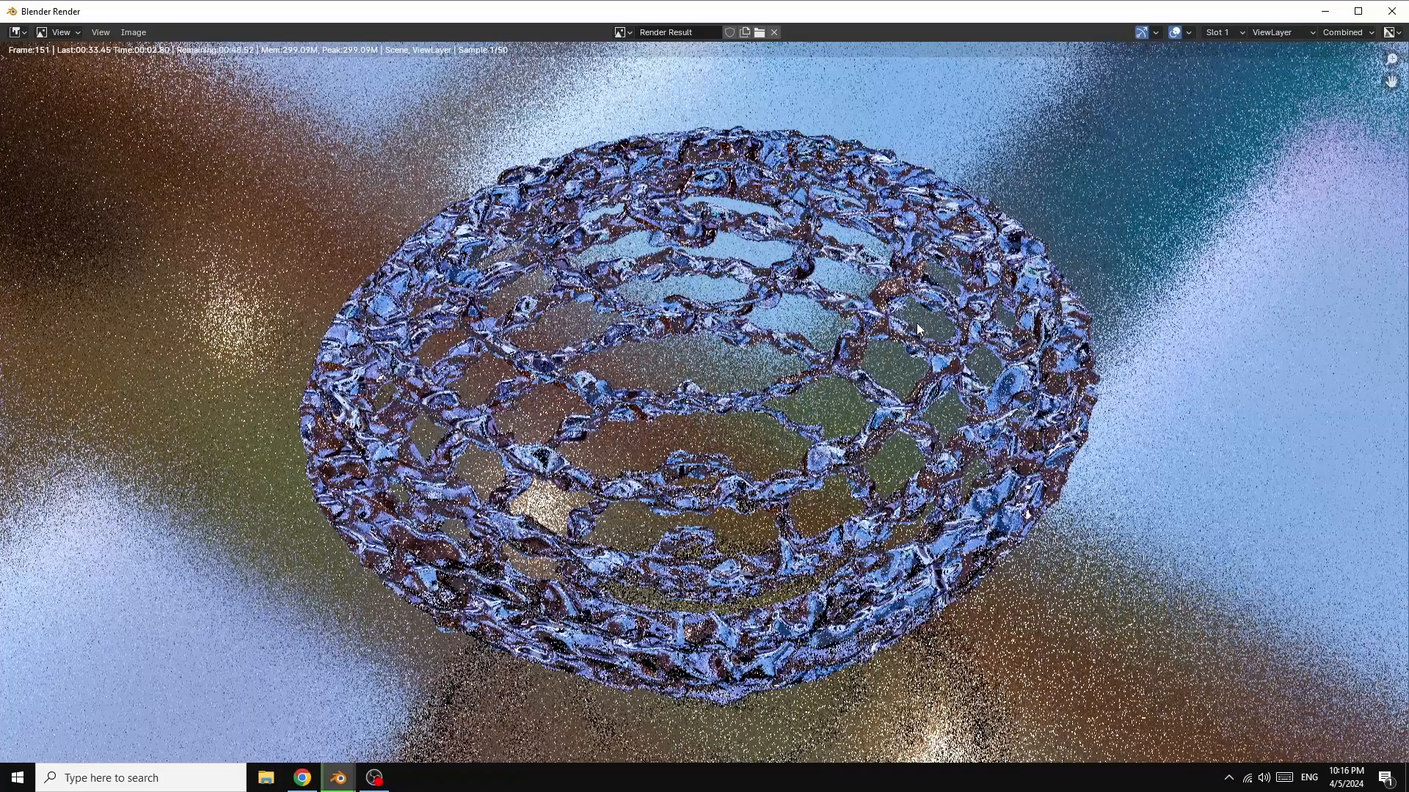
pyautogui.scroll(-3, 1183, 345)
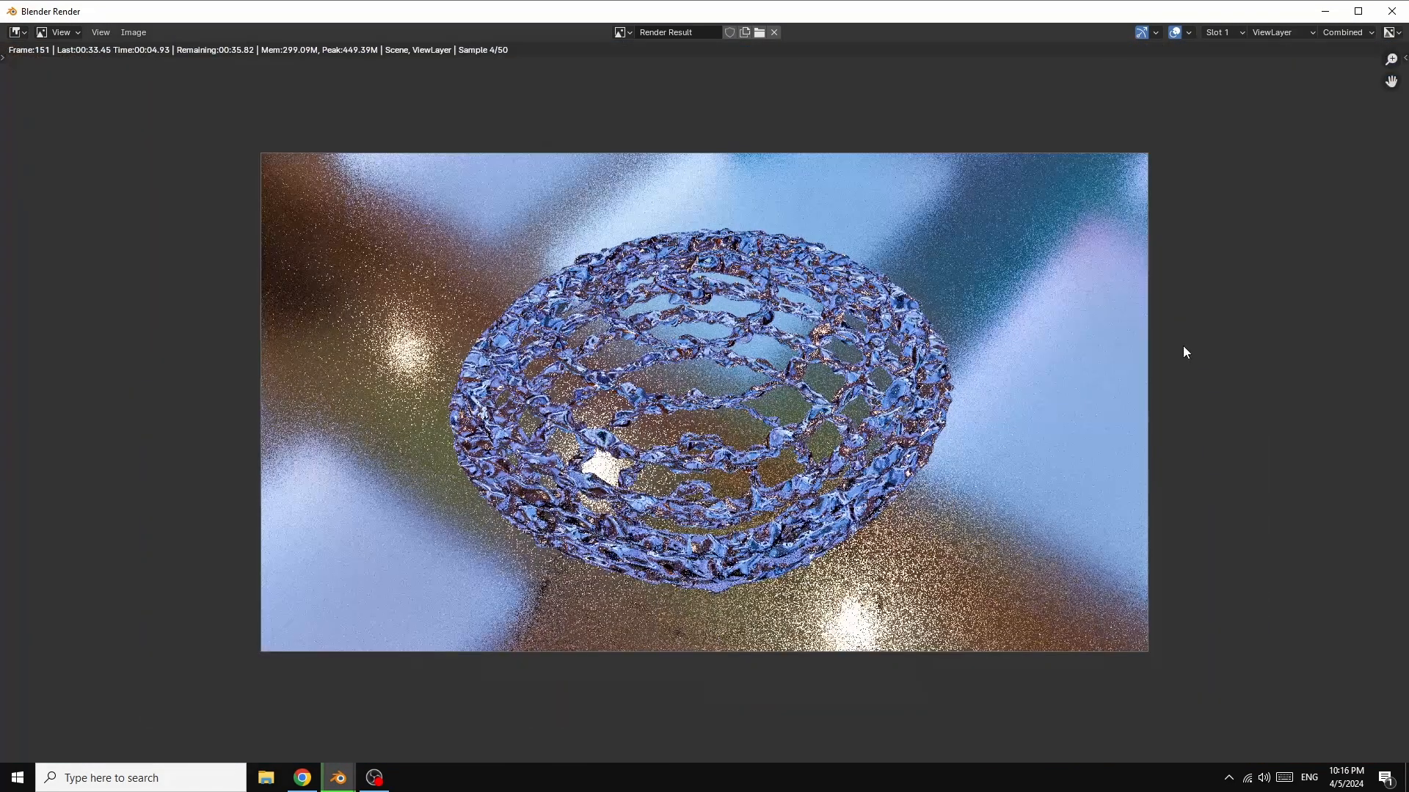
pyautogui.scroll(2, 1176, 327)
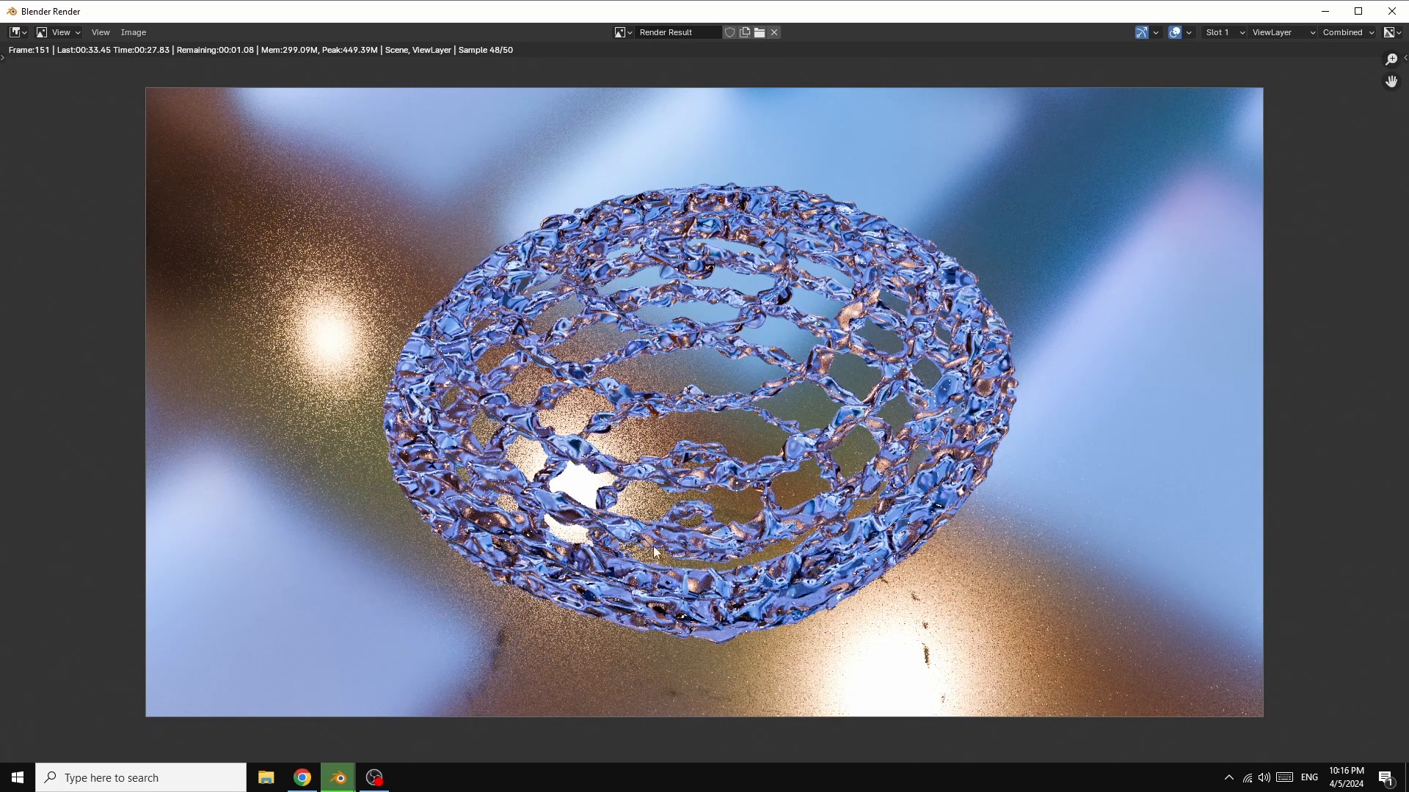
pyautogui.moveTo(338, 778)
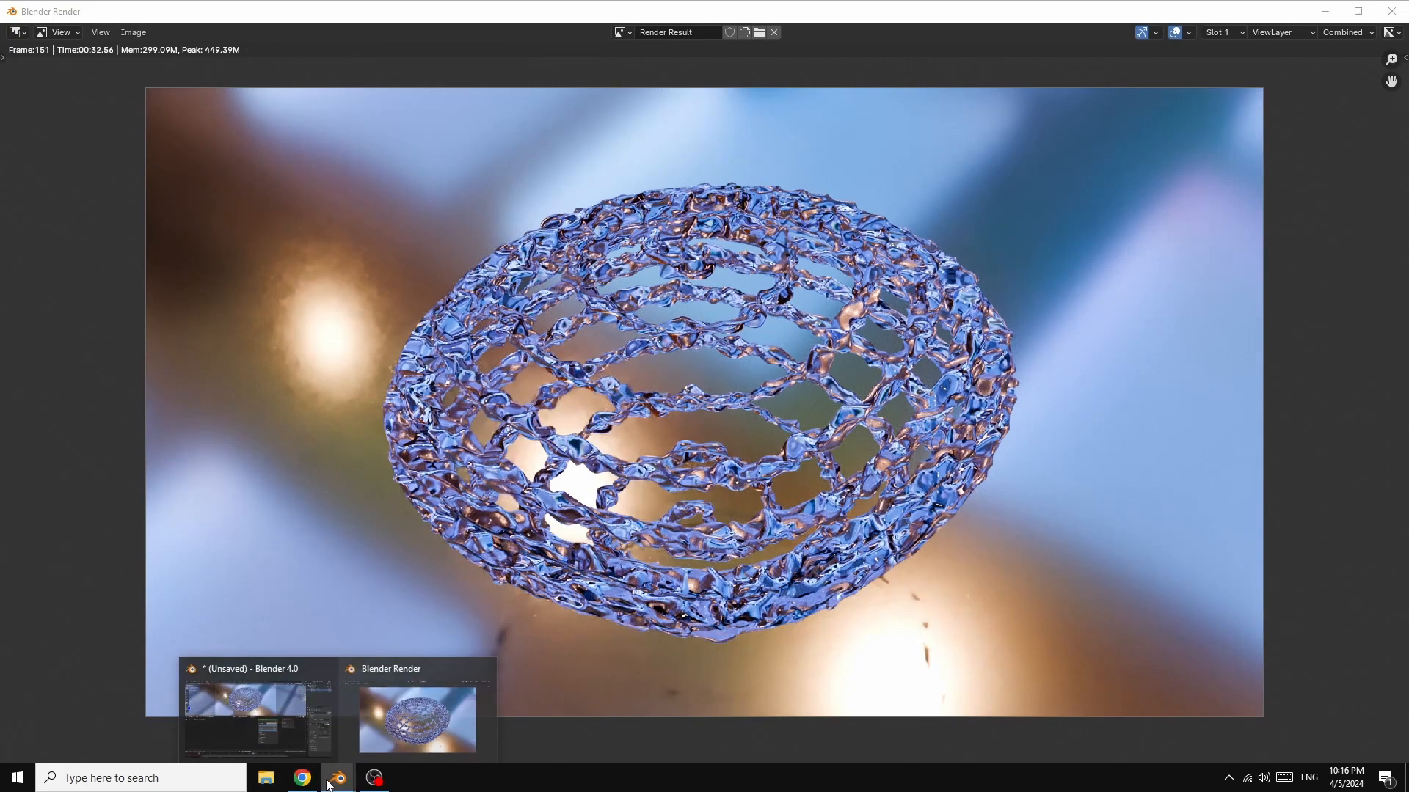
pyautogui.click(277, 715)
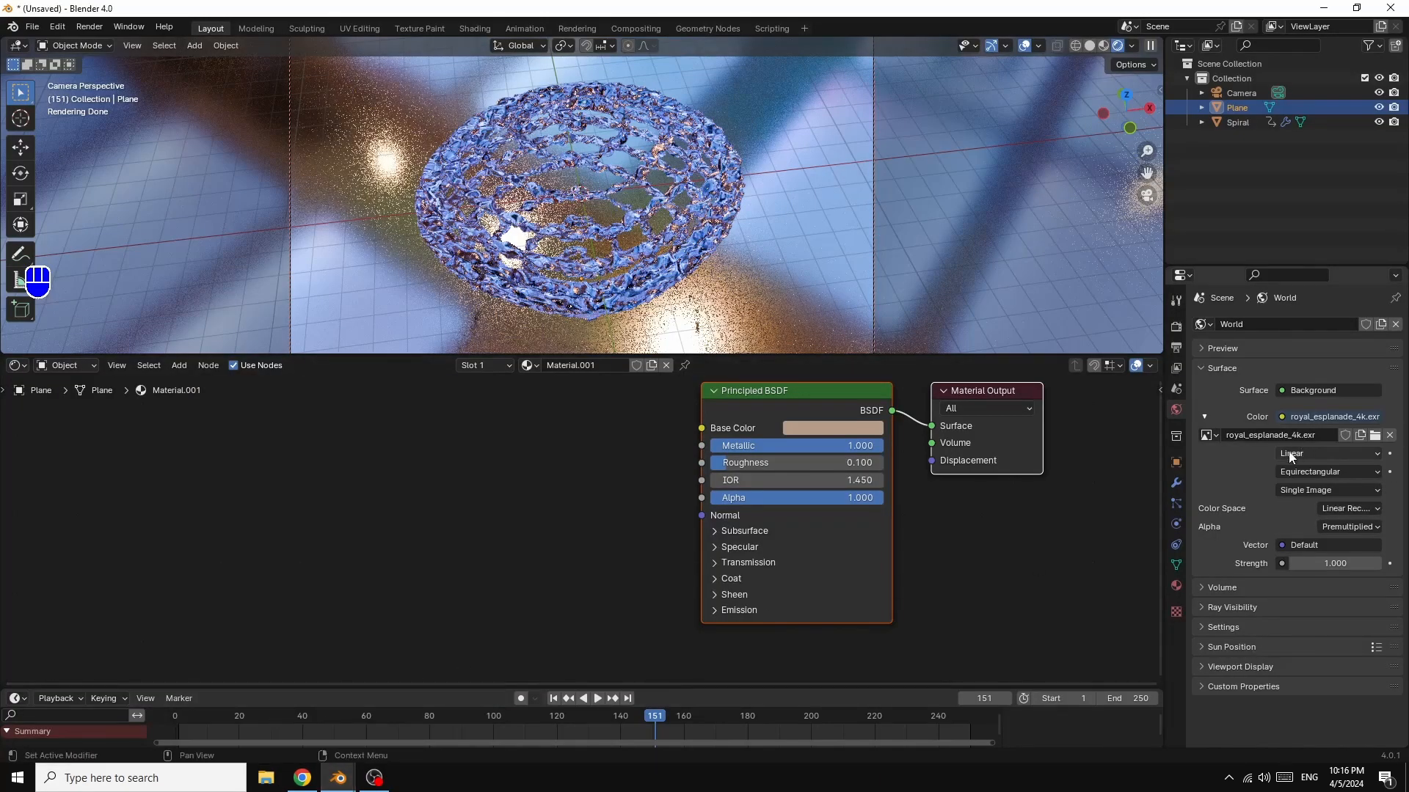
# - Try Twist on the spiral's SimpleDeform modifier with an angle of about -41°, previewing it in Material Preview shading
pyautogui.click(1176, 484)
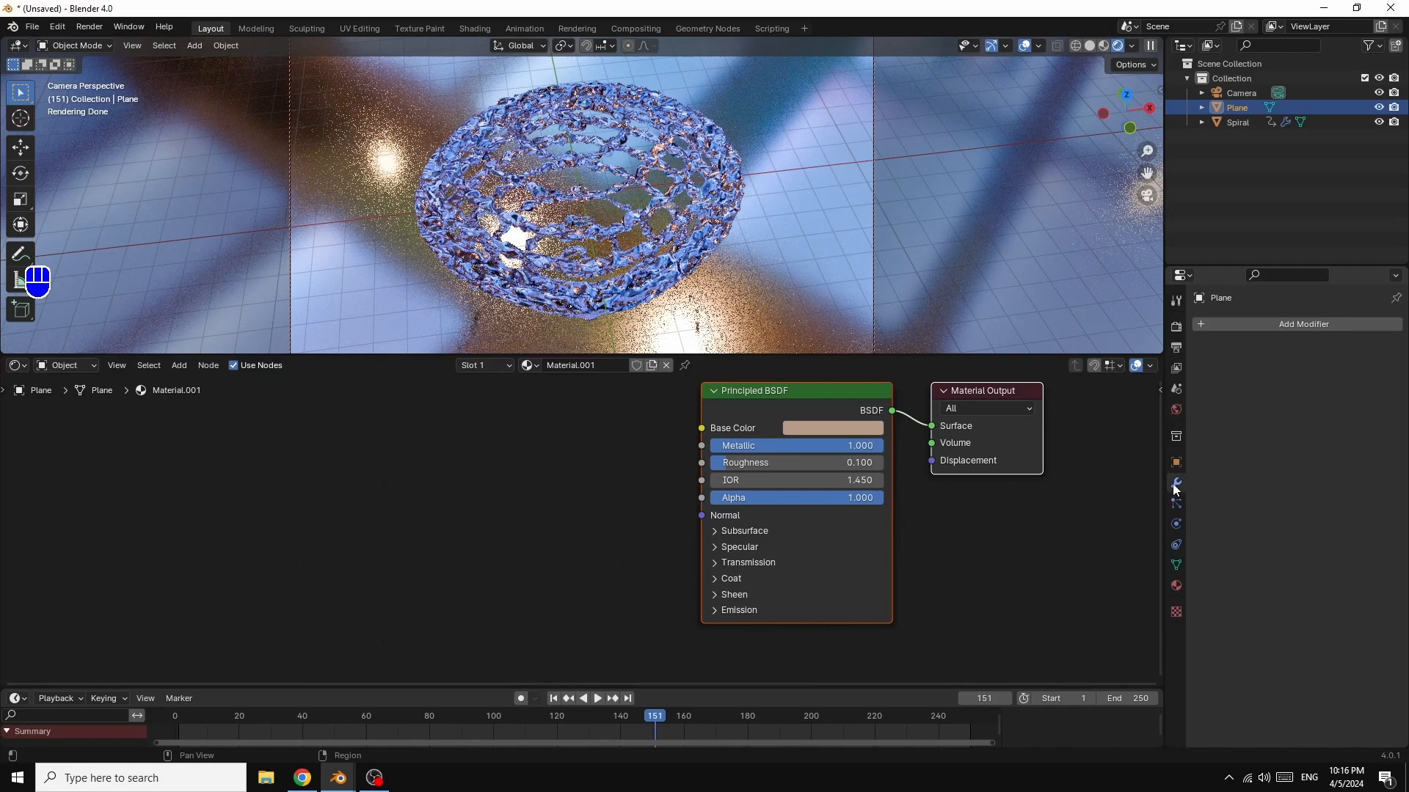
pyautogui.click(596, 191)
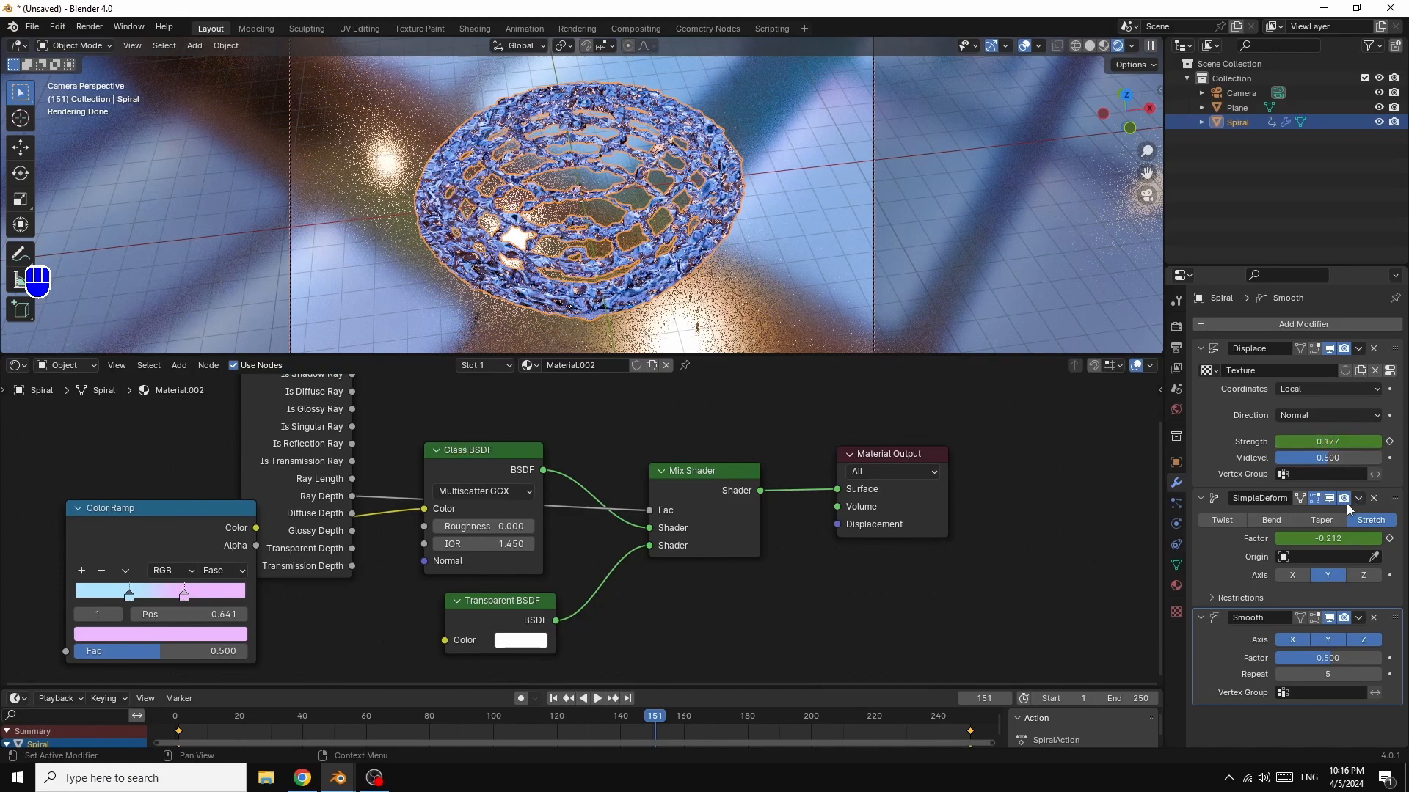
pyautogui.click(1224, 521)
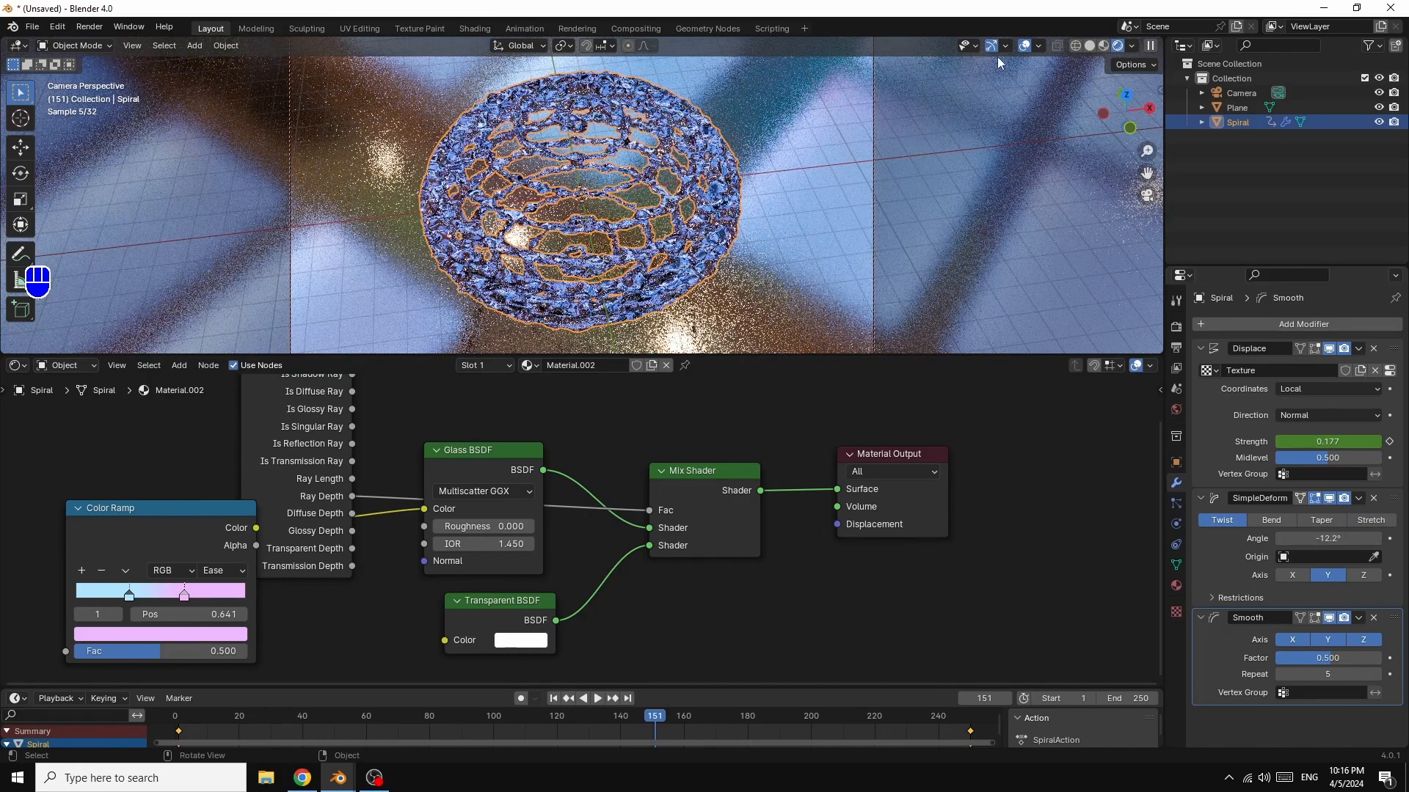
pyautogui.click(1104, 45)
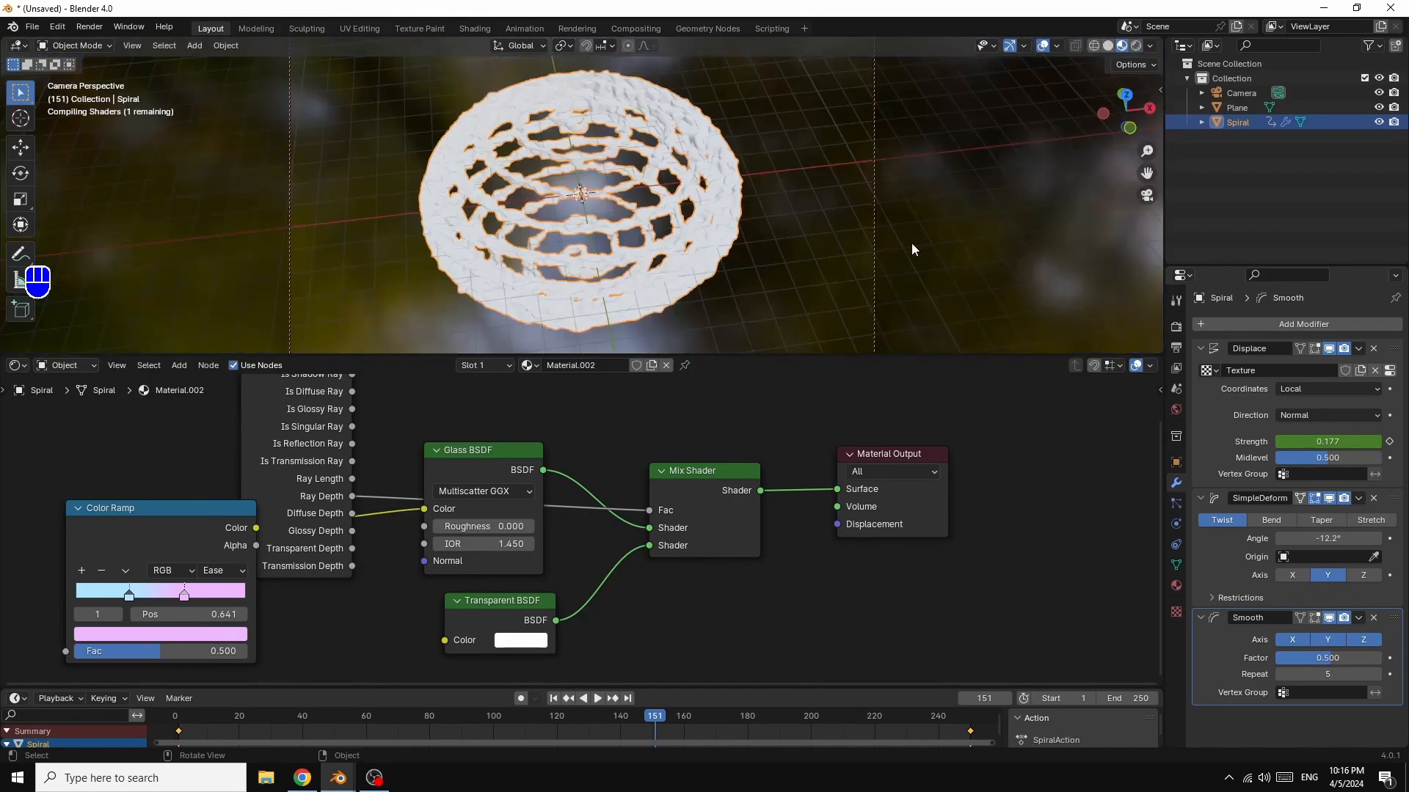
pyautogui.moveTo(1333, 540); pyautogui.dragTo(1298, 540)
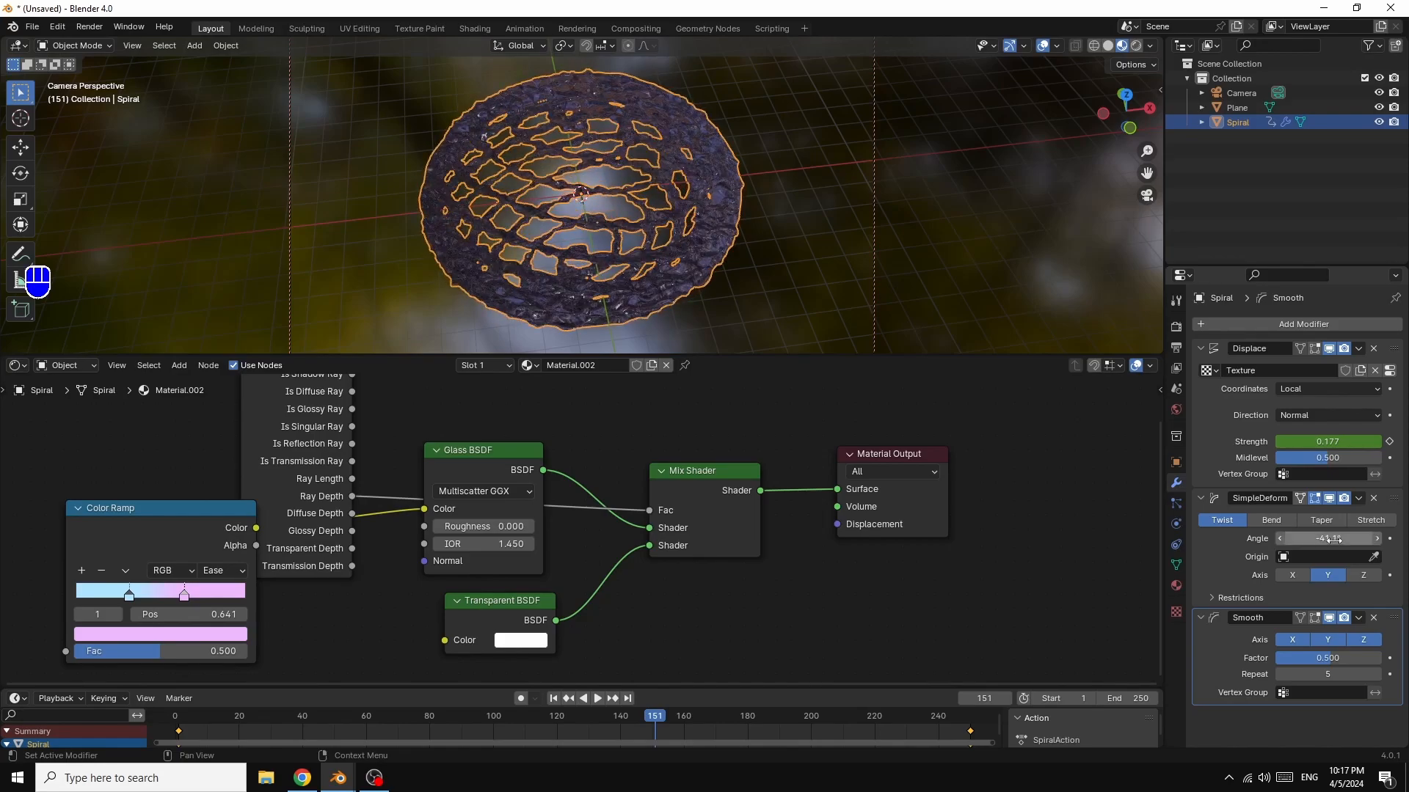
# - Return the spiral's SimpleDeform modifier to Stretch and set its factor to 1.403
pyautogui.click(1369, 521)
pyautogui.moveTo(1313, 541)
pyautogui.mouseDown()
pyautogui.moveTo(1275, 543)
pyautogui.moveTo(1317, 543)
pyautogui.mouseUp()
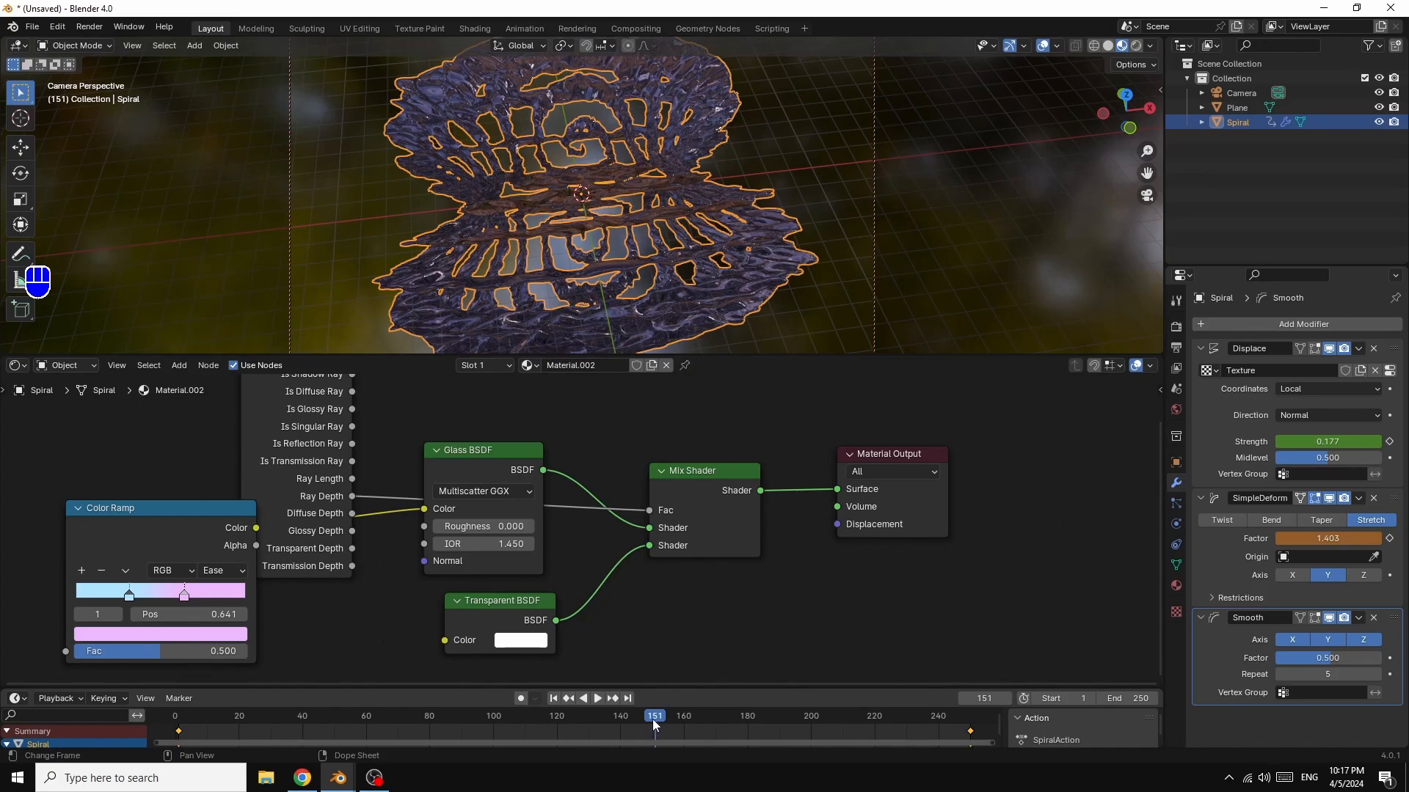
# - Set the SimpleDeform Stretch factor to 2.265 at frame 250 and replace its keyframe there
pyautogui.moveTo(655, 722); pyautogui.dragTo(972, 727)
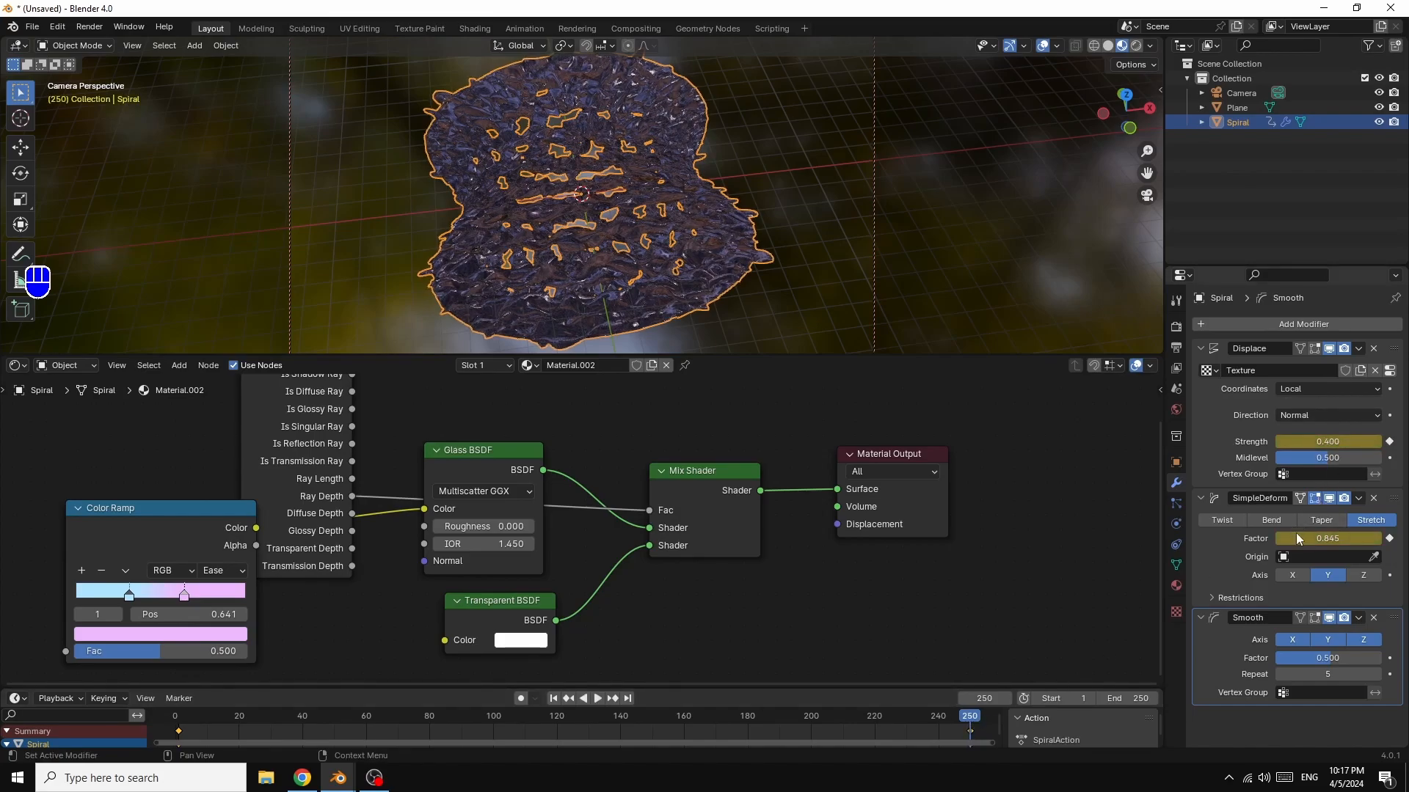
pyautogui.moveTo(1328, 539); pyautogui.dragTo(1408, 539)
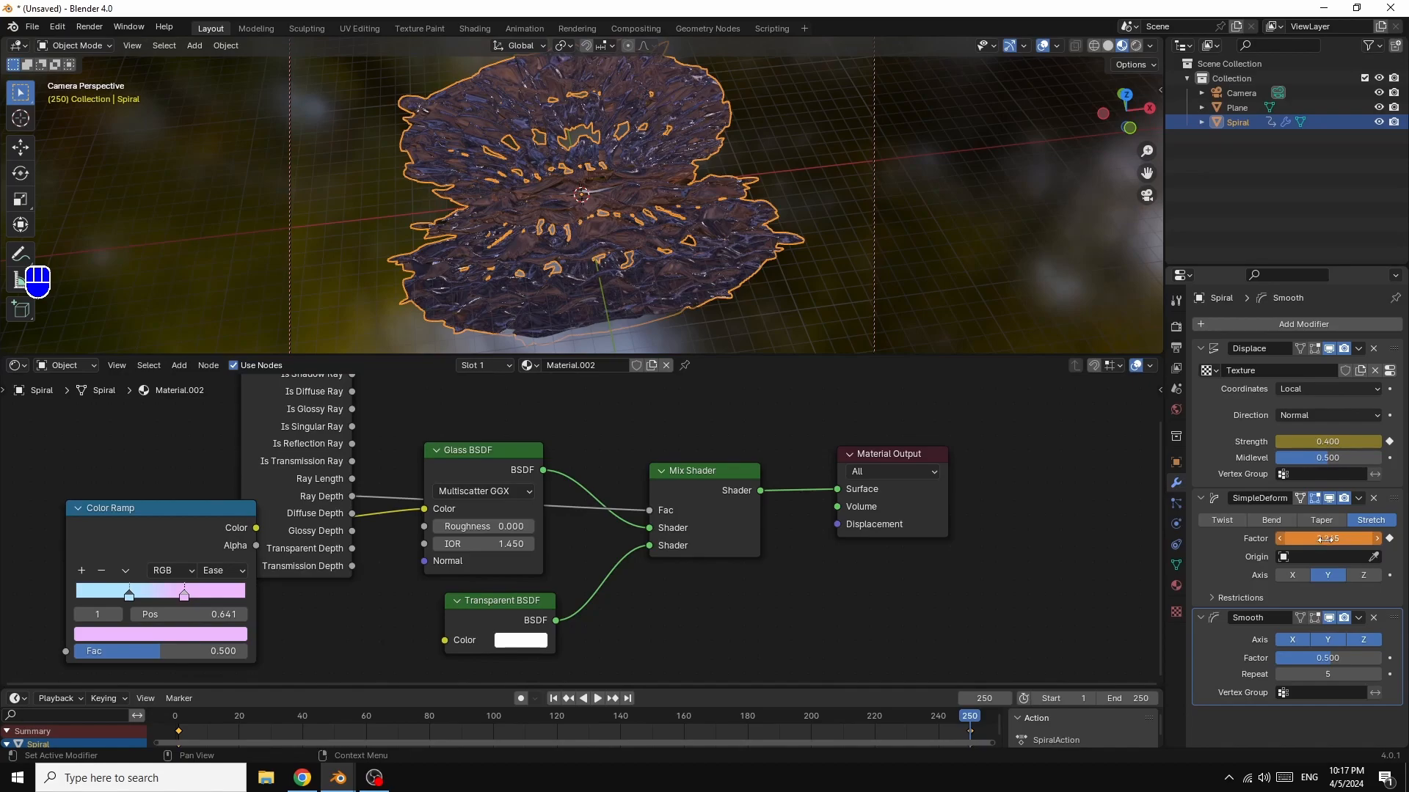
pyautogui.rightClick(1325, 539)
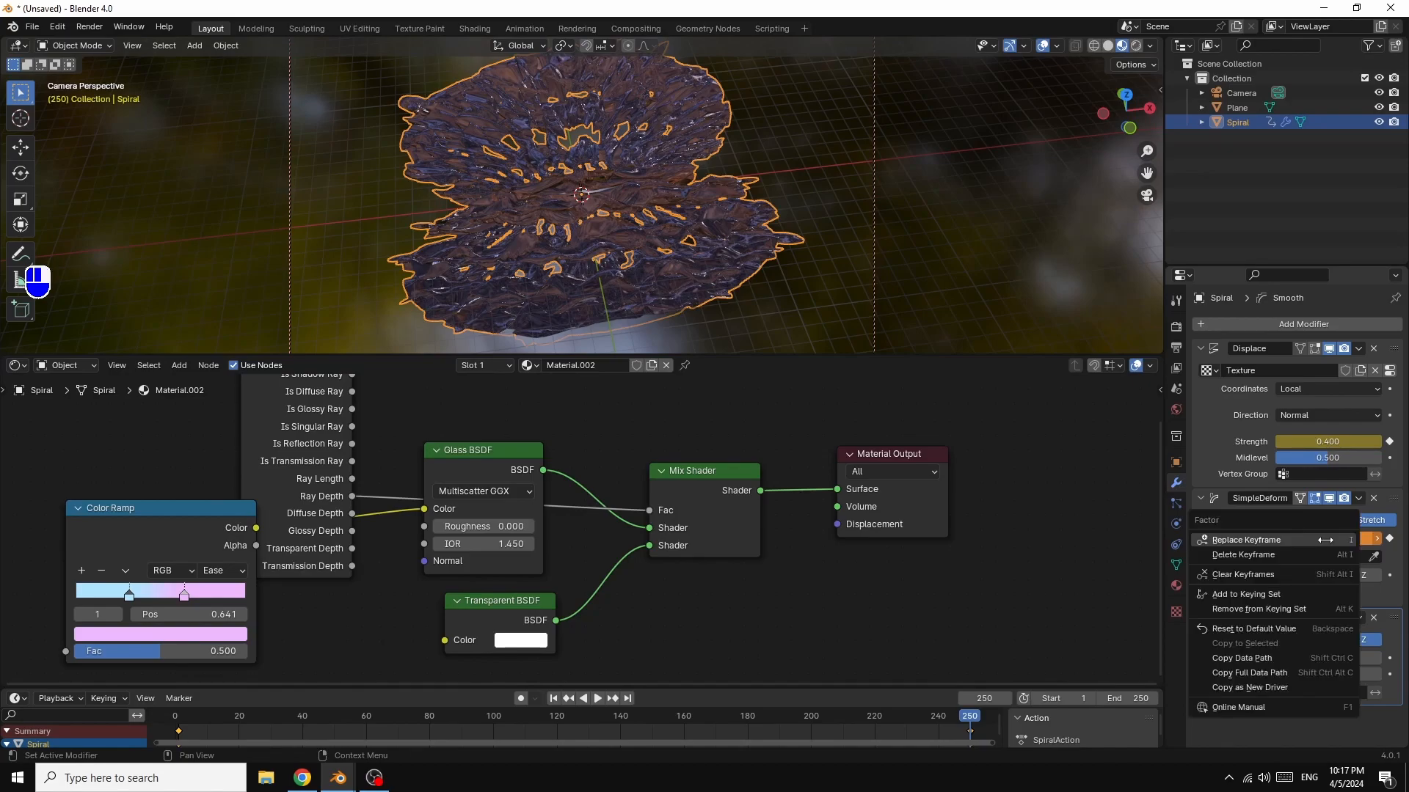
pyautogui.click(1283, 541)
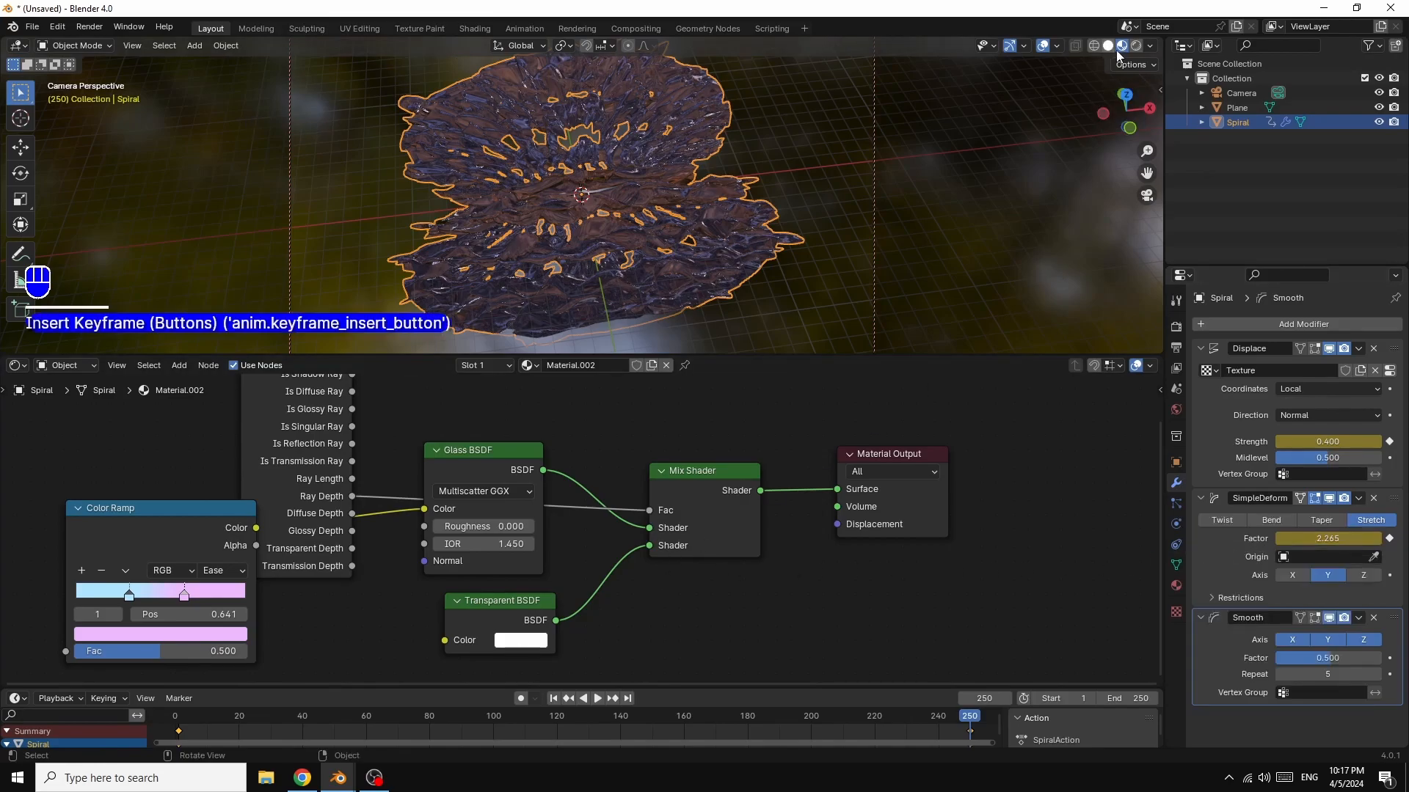
# - Recolor the light blue stop of the spiral's Color Ramp to a near-white pink, previewing in Rendered shading
pyautogui.click(1136, 47)
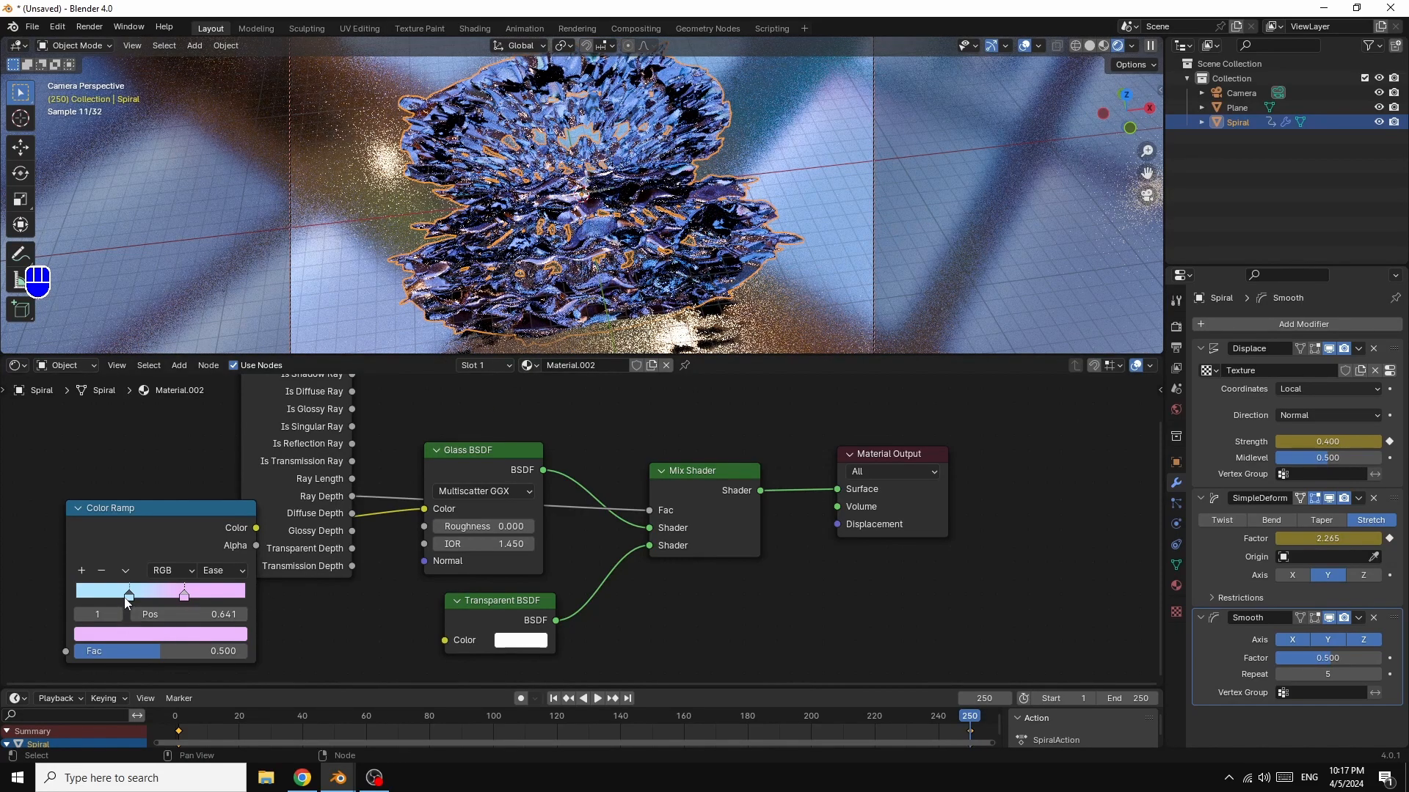
pyautogui.click(104, 593)
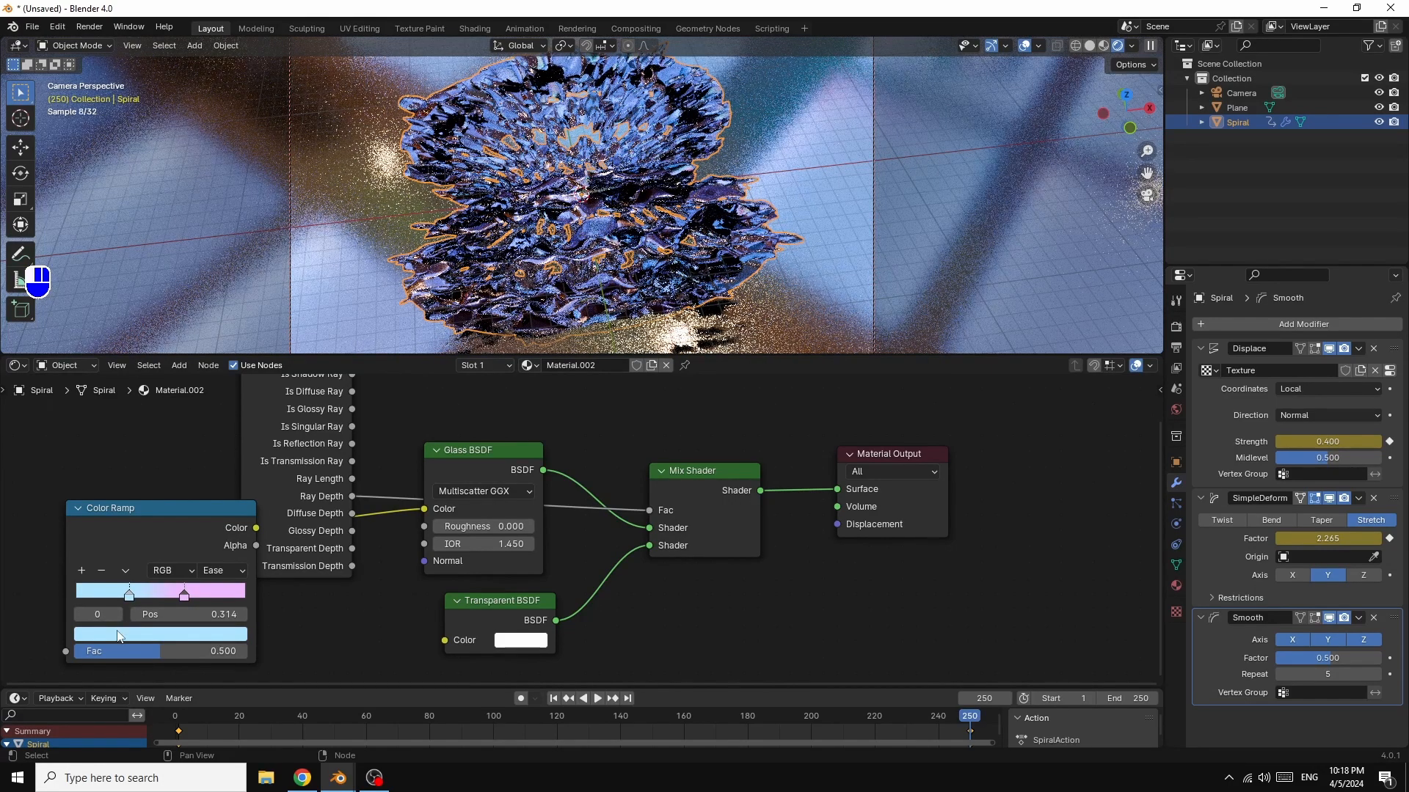
pyautogui.click(121, 633)
pyautogui.moveTo(154, 440); pyautogui.dragTo(155, 458)
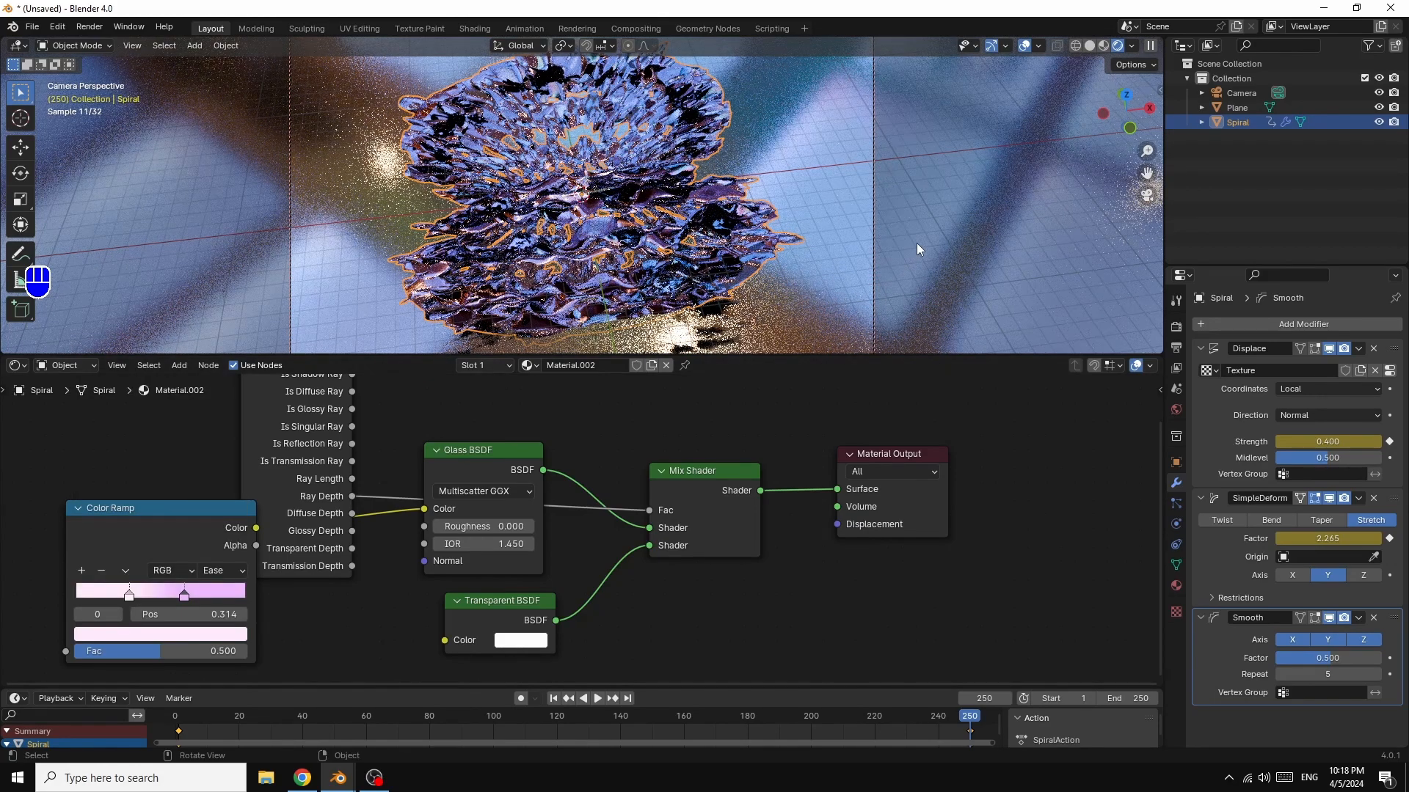
# - Render frame 250 as a still image, inspecting the result before returning to the main Blender window
pyautogui.click(269, 109)
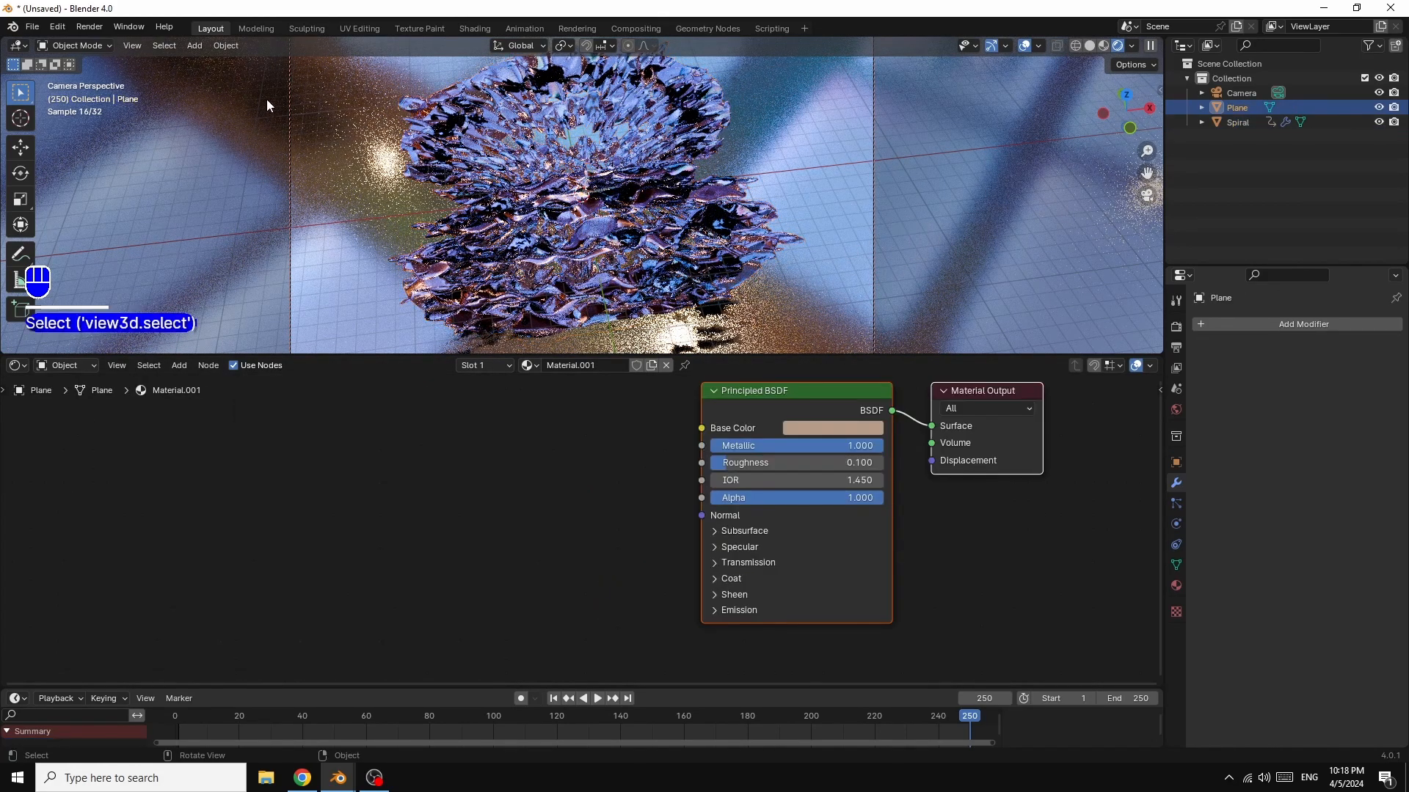
pyautogui.click(86, 28)
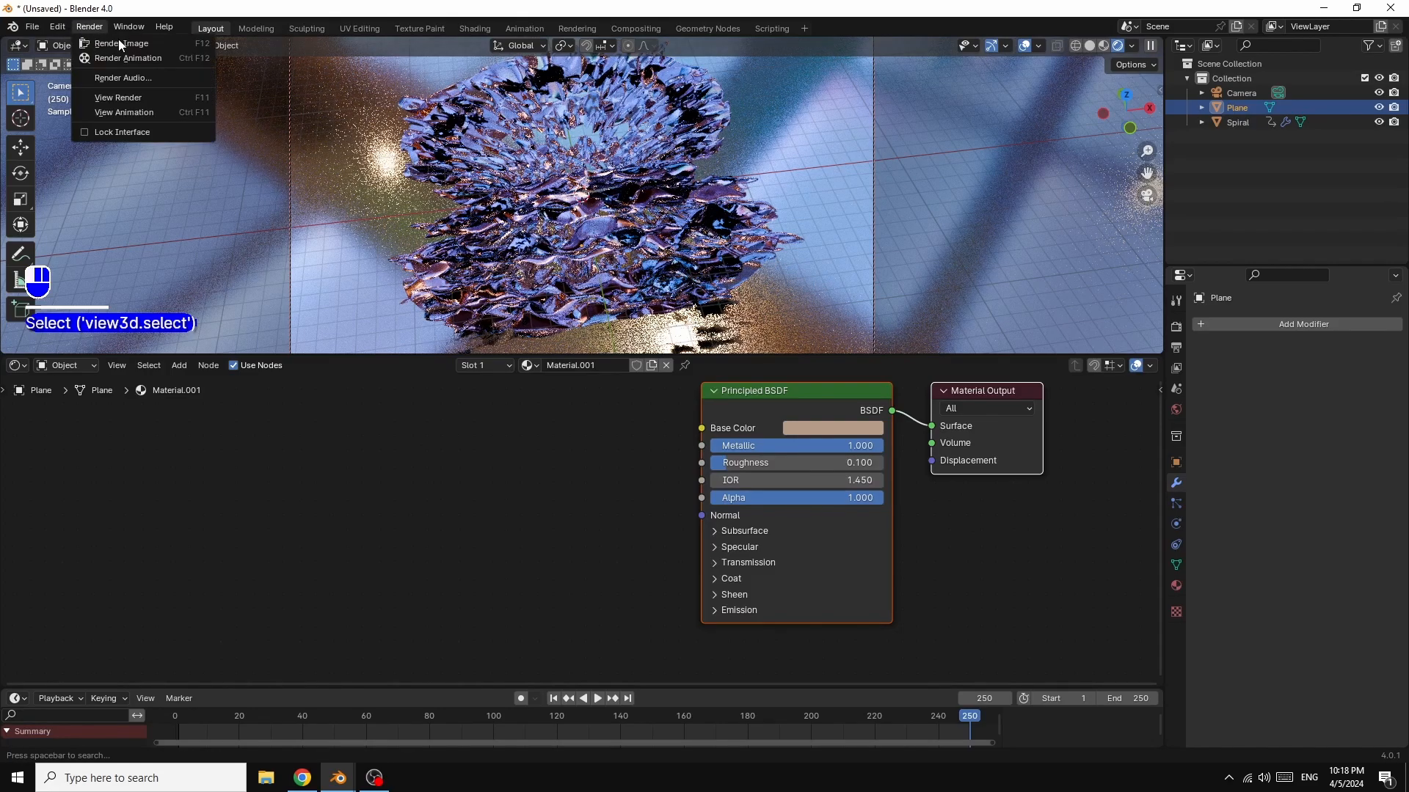
pyautogui.click(117, 38)
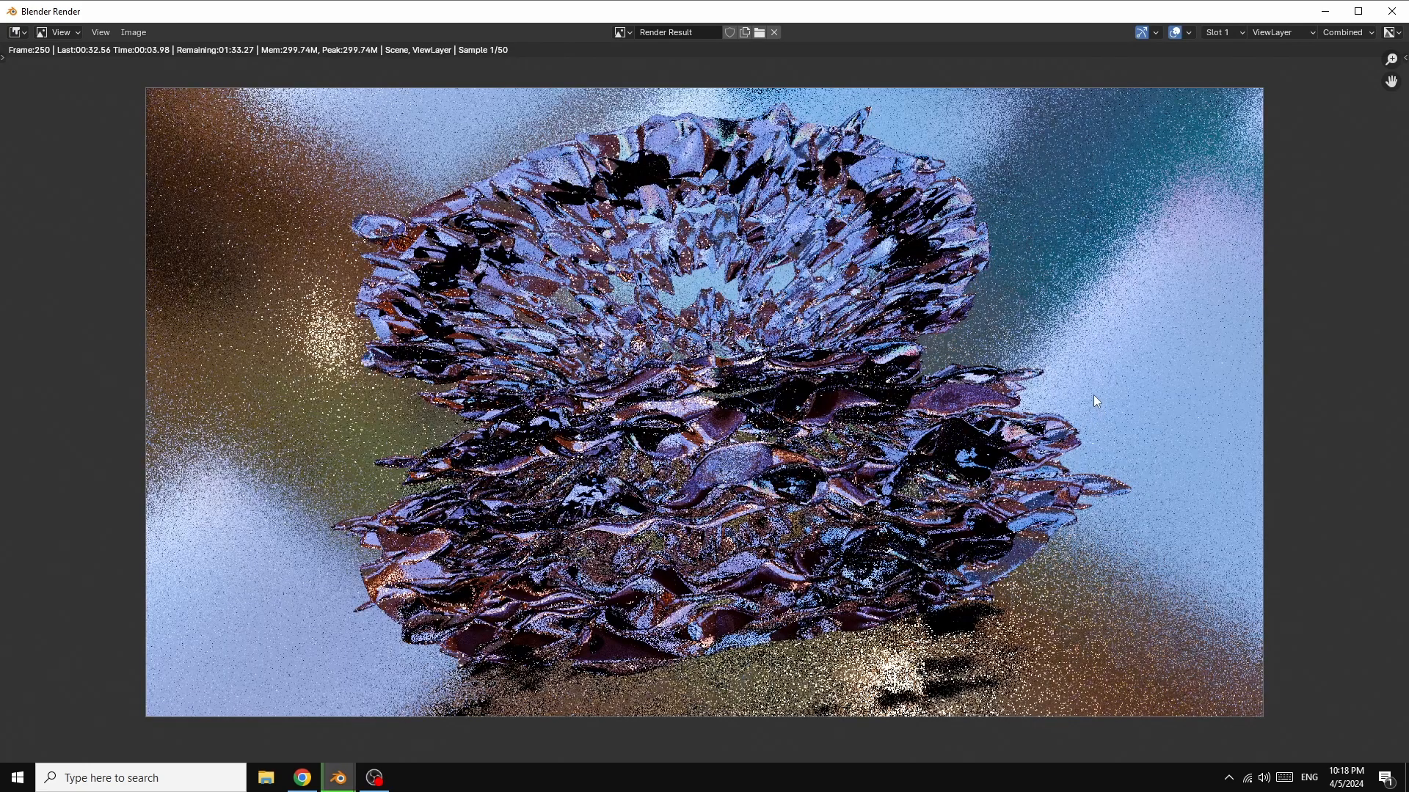
pyautogui.scroll(-1, 1170, 364)
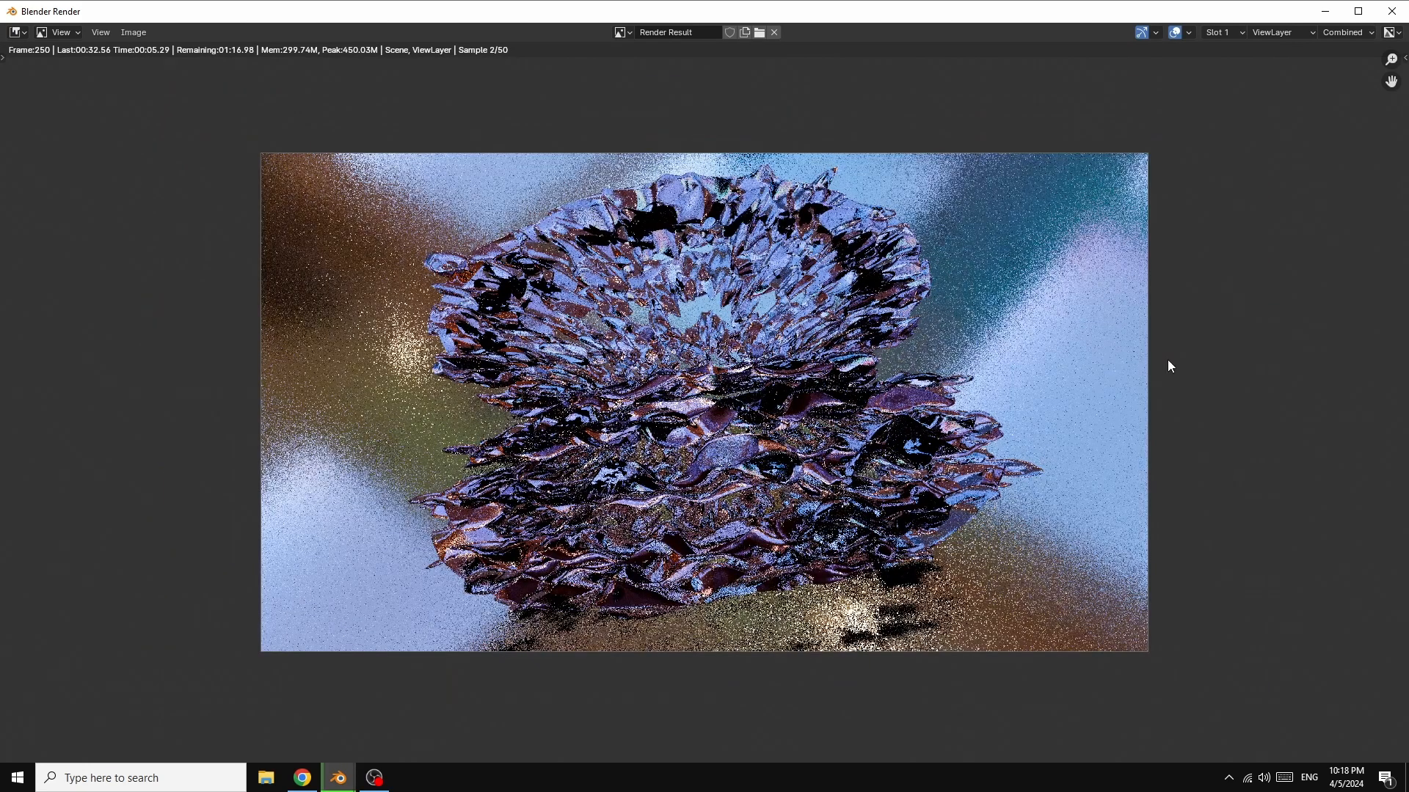
pyautogui.scroll(1, 1168, 359)
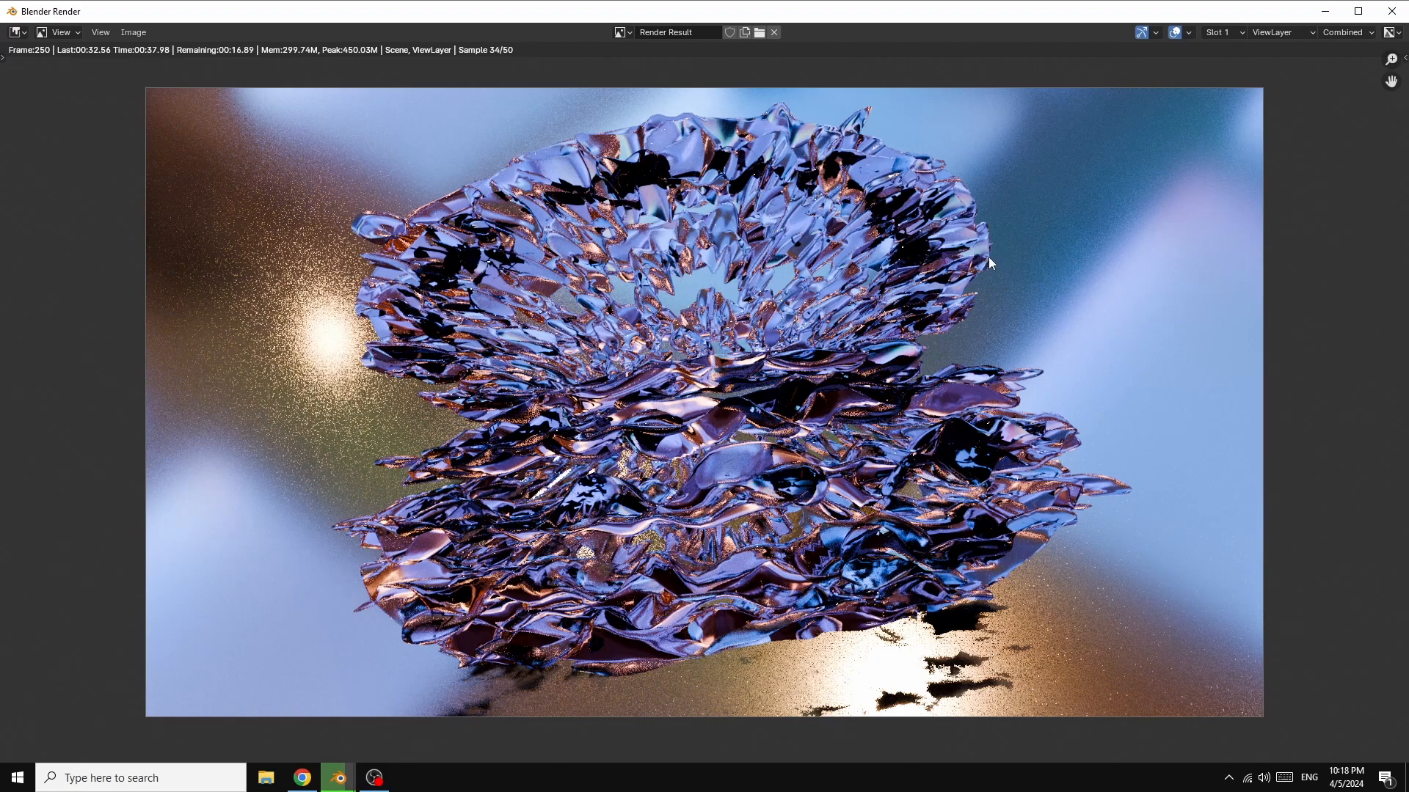
pyautogui.moveTo(328, 787)
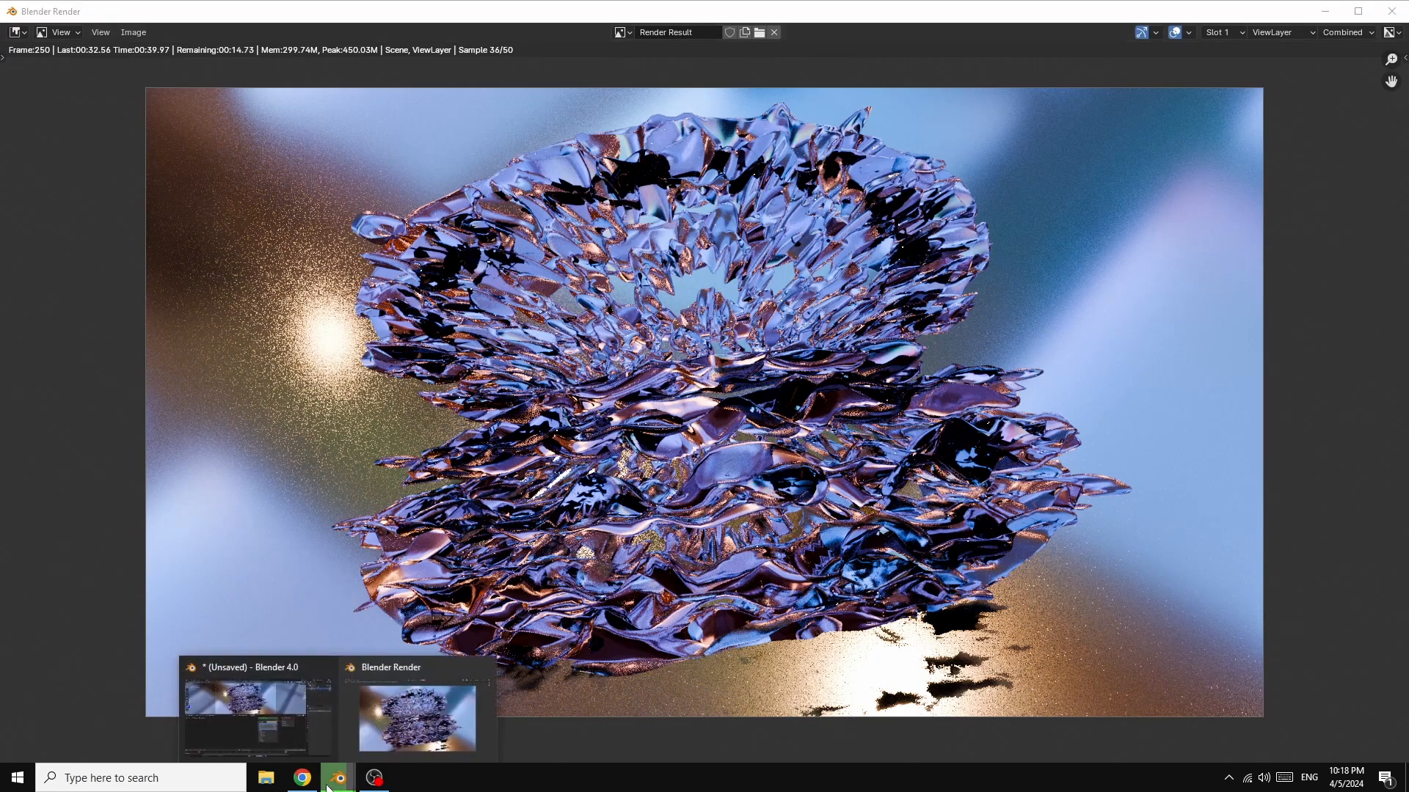
pyautogui.click(279, 692)
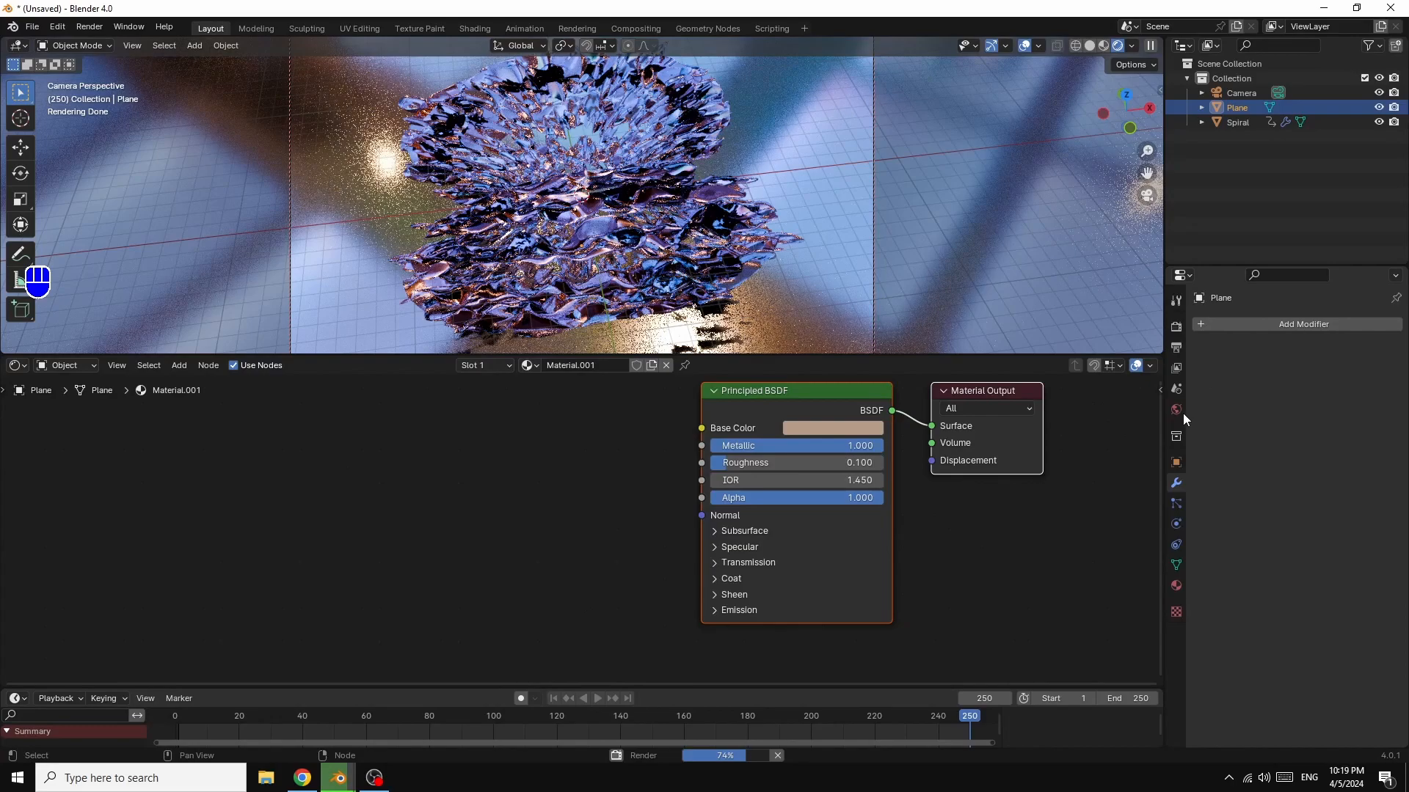
# - Set the render output's file format to FFmpeg Video with an MPEG-4 container
pyautogui.click(1176, 349)
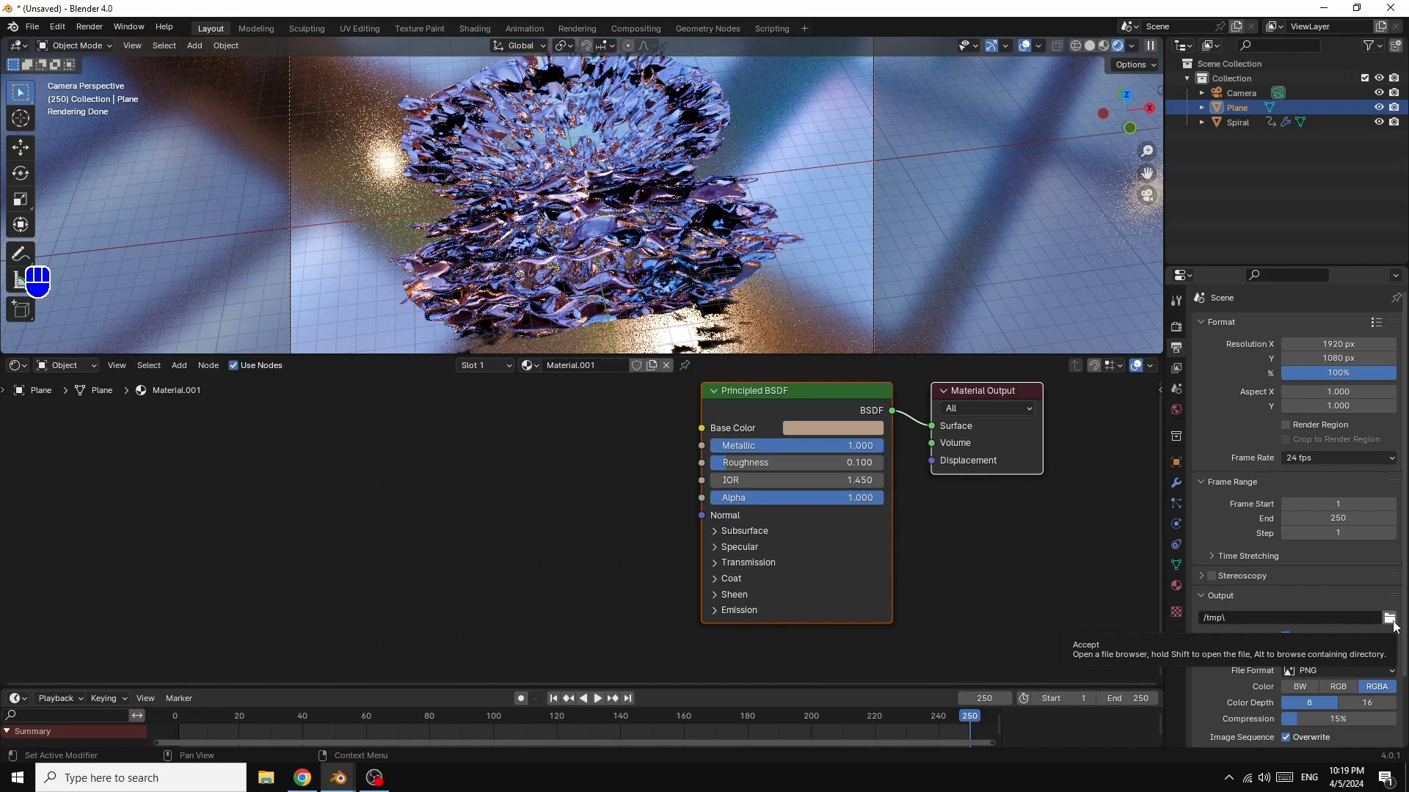
pyautogui.scroll(-2, 1365, 620)
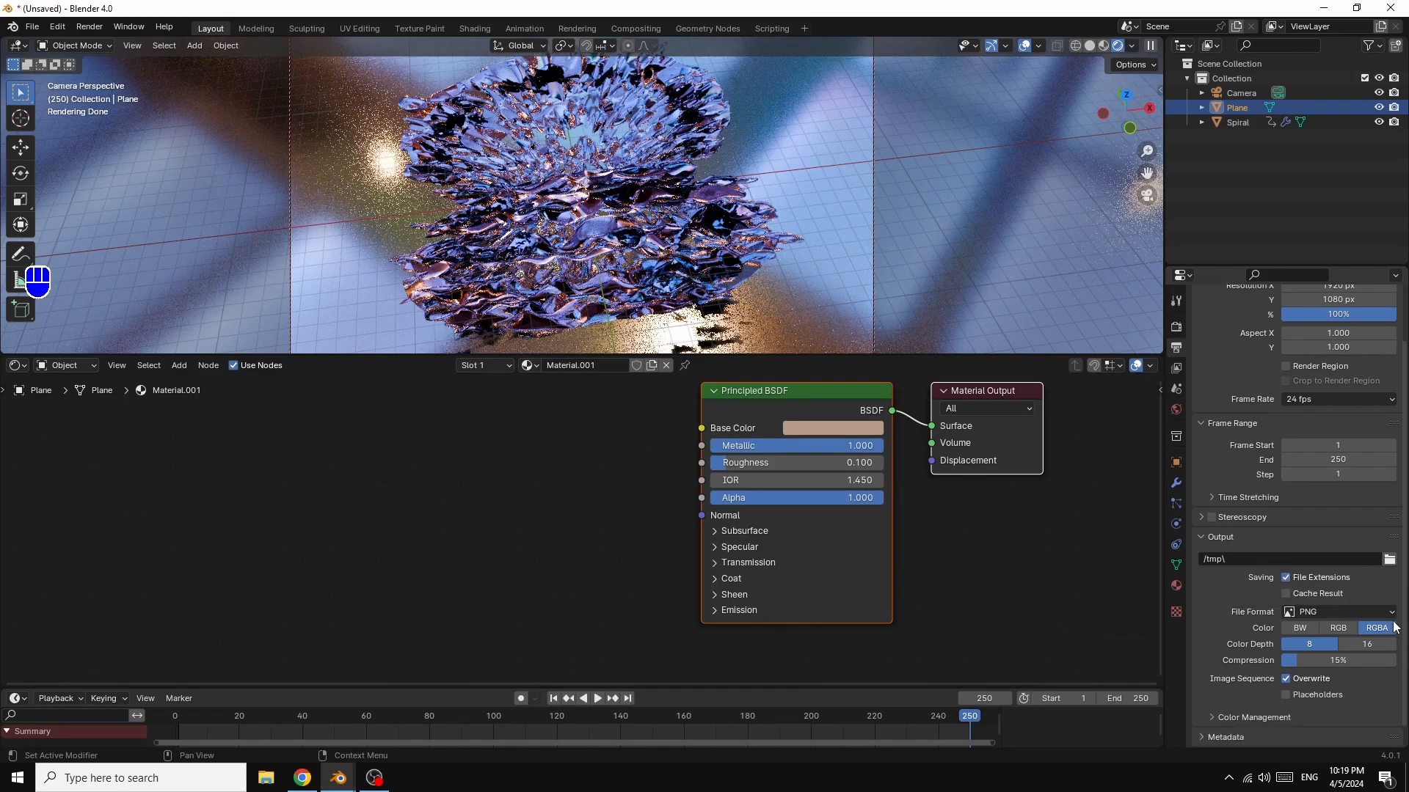
pyautogui.click(1342, 614)
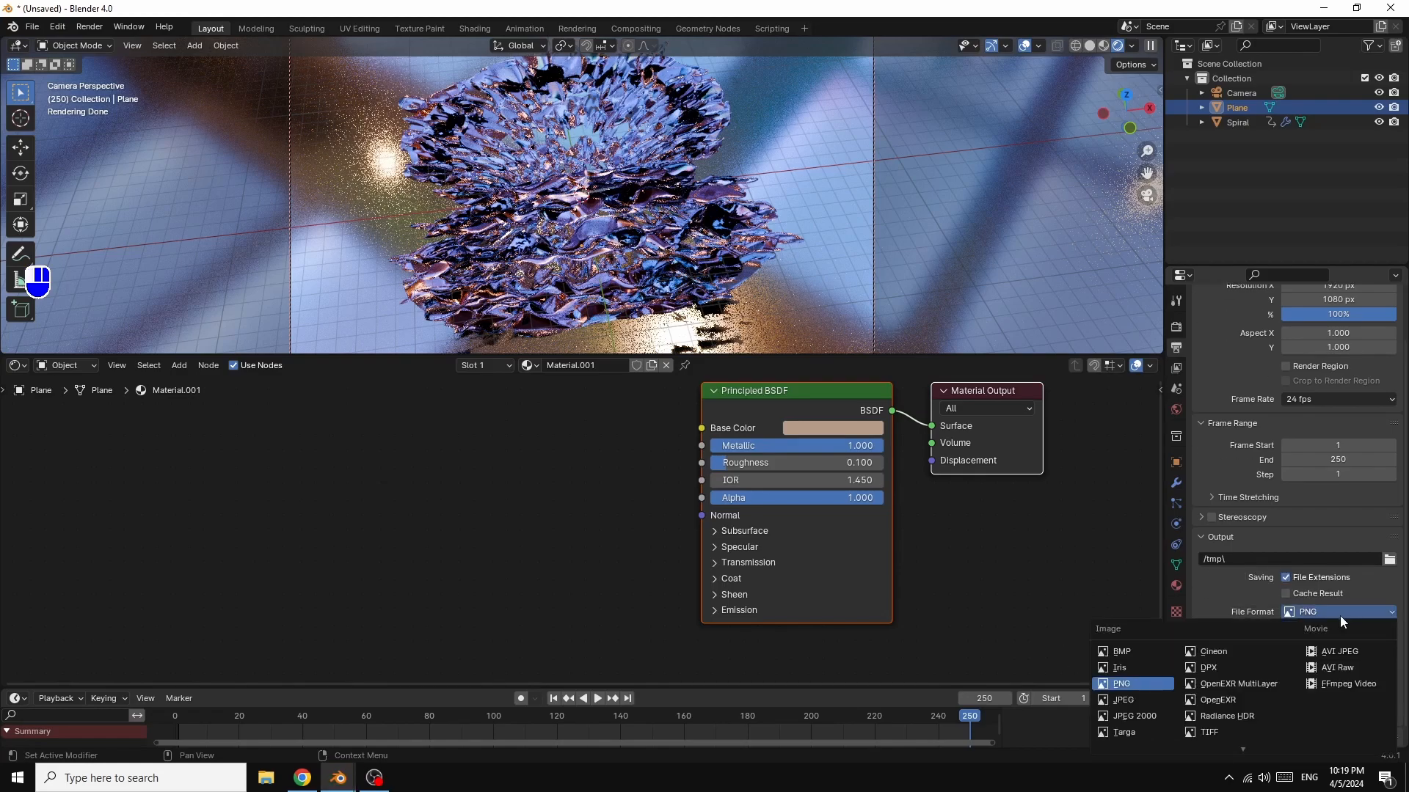
pyautogui.click(1337, 684)
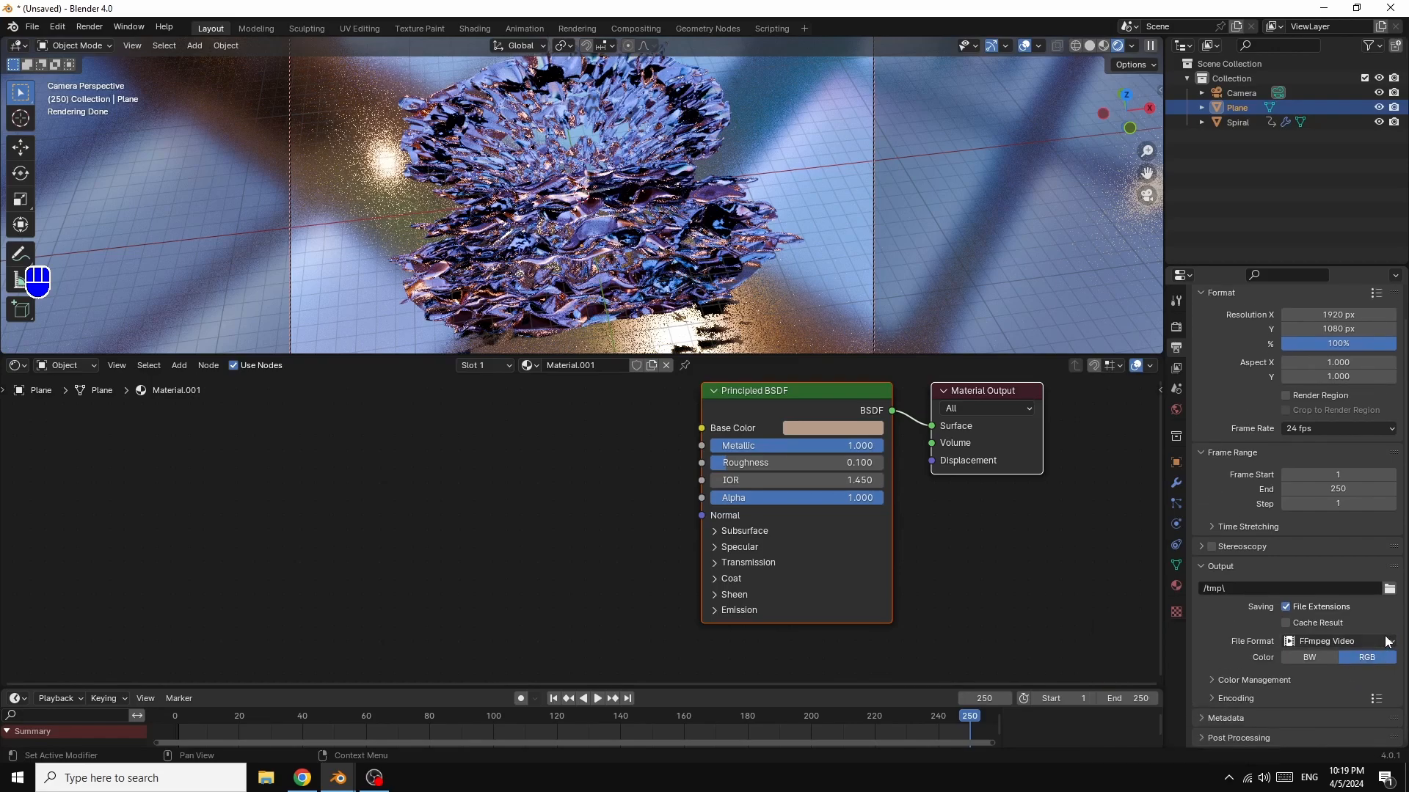
pyautogui.click(1212, 695)
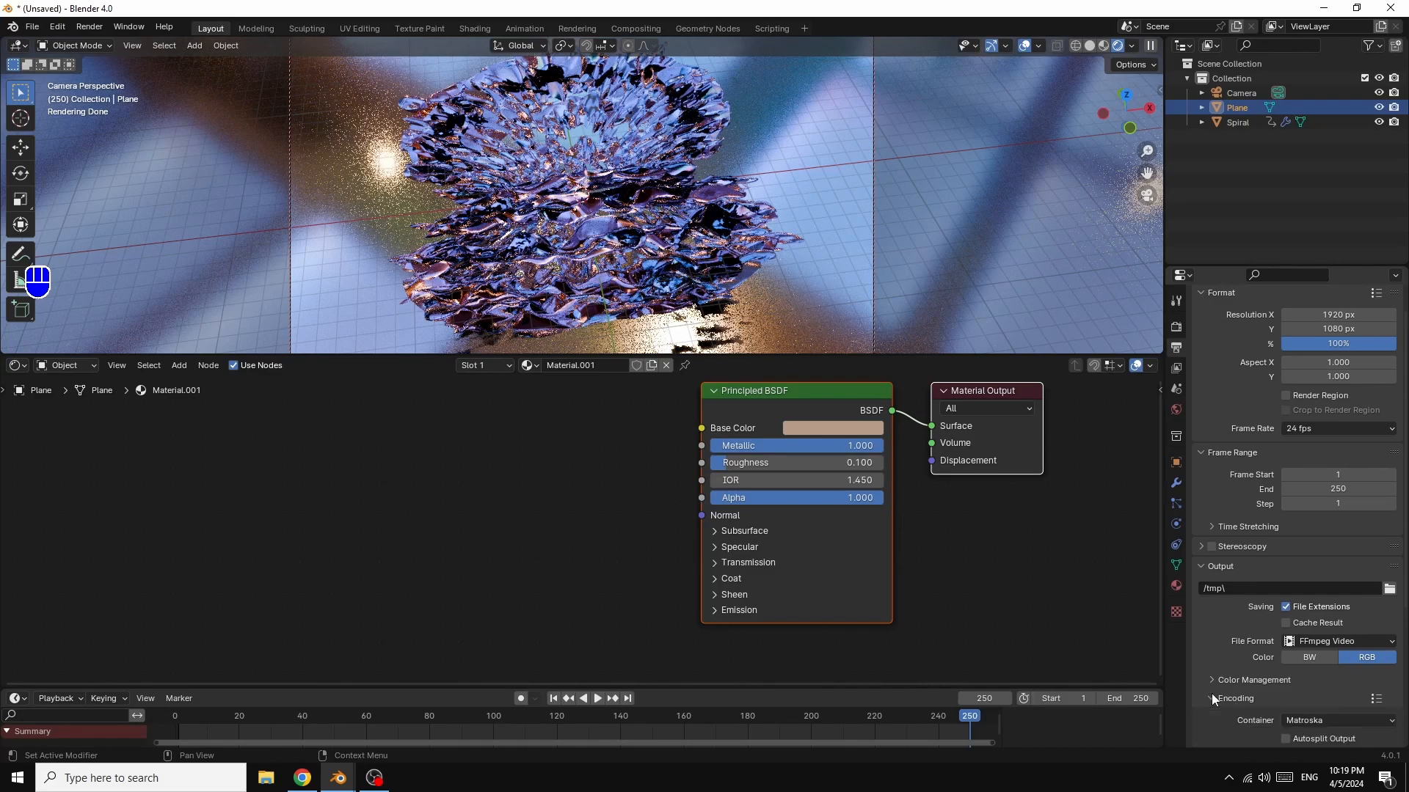
pyautogui.click(1314, 720)
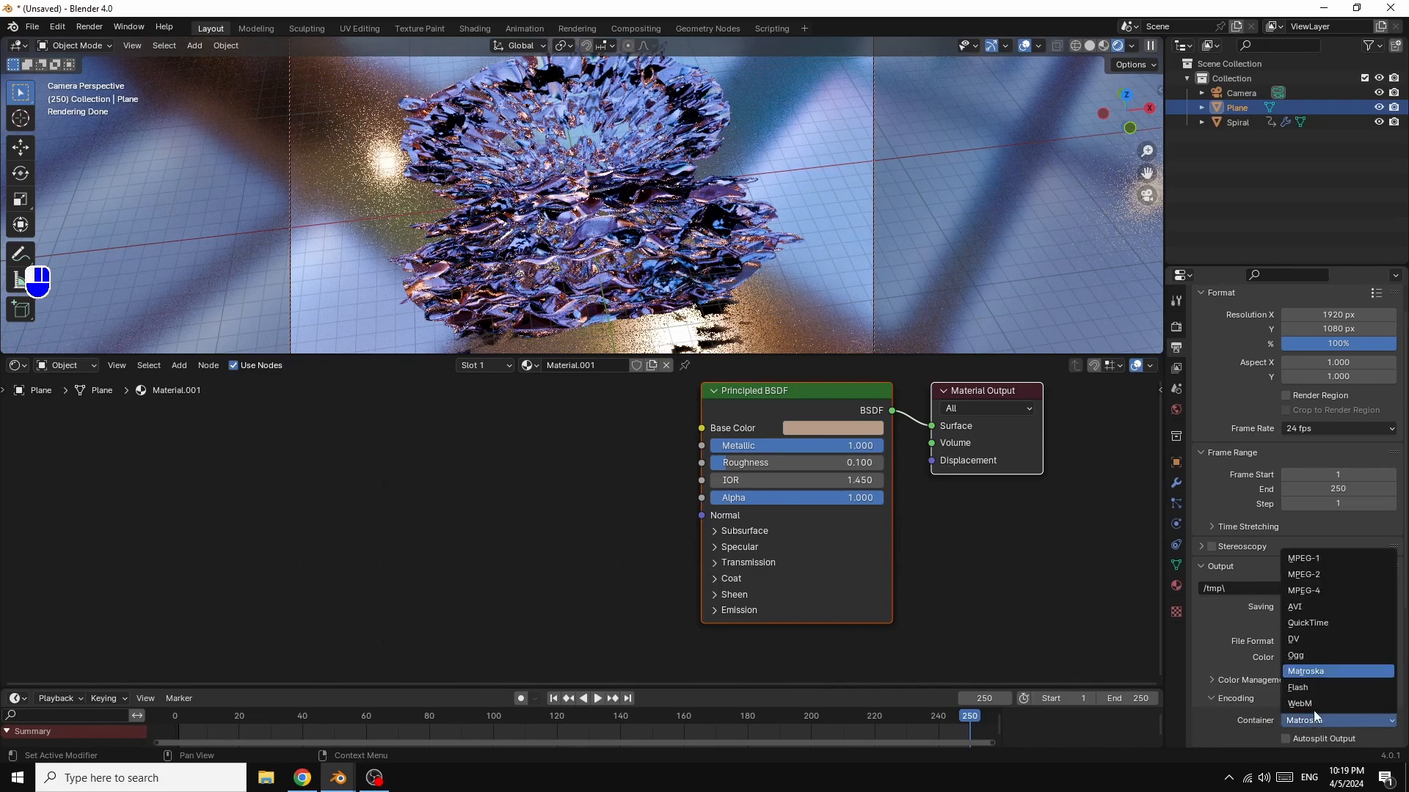
pyautogui.click(1313, 588)
# - Set the video encoding's output quality to High Quality
pyautogui.scroll(-4, 1394, 707)
pyautogui.scroll(-1, 1395, 706)
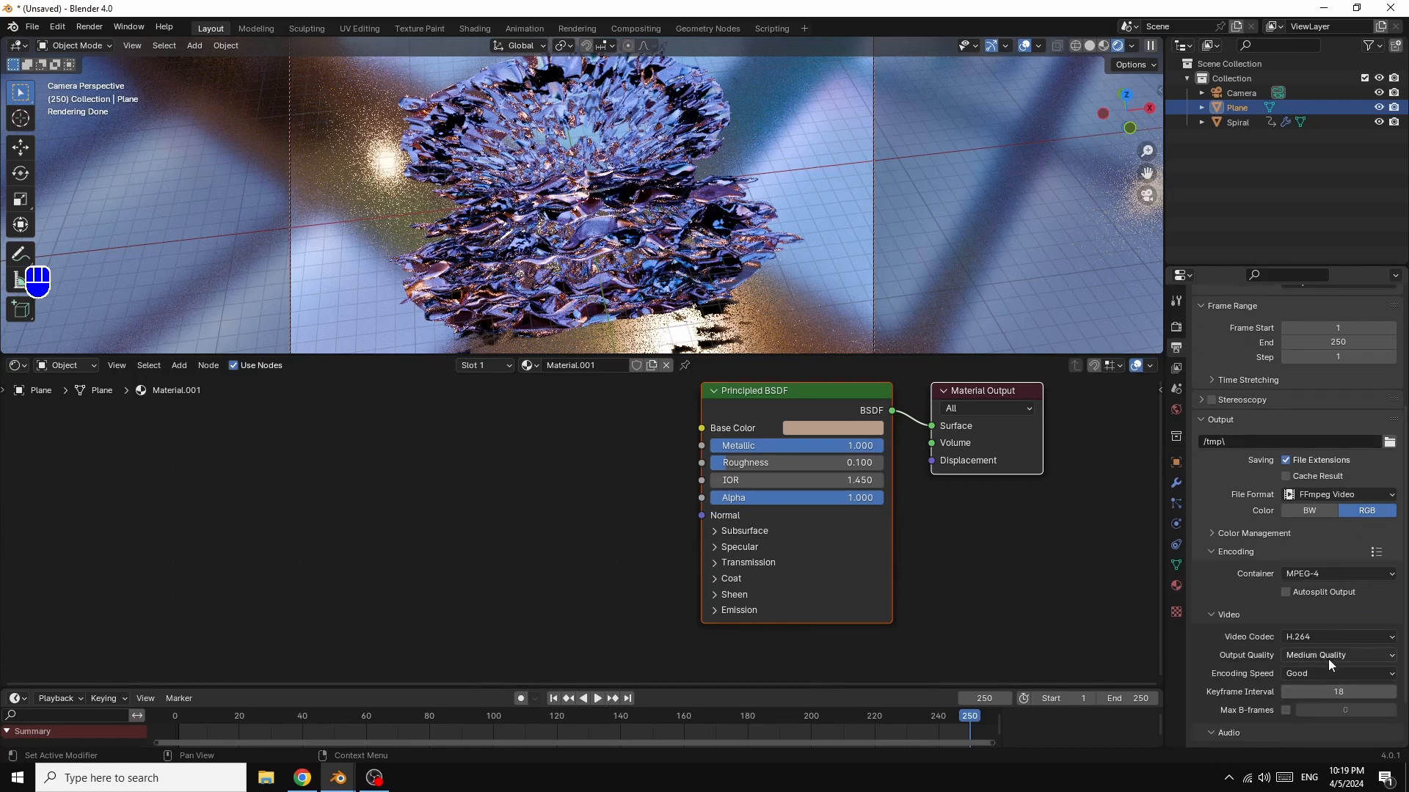
pyautogui.click(1327, 653)
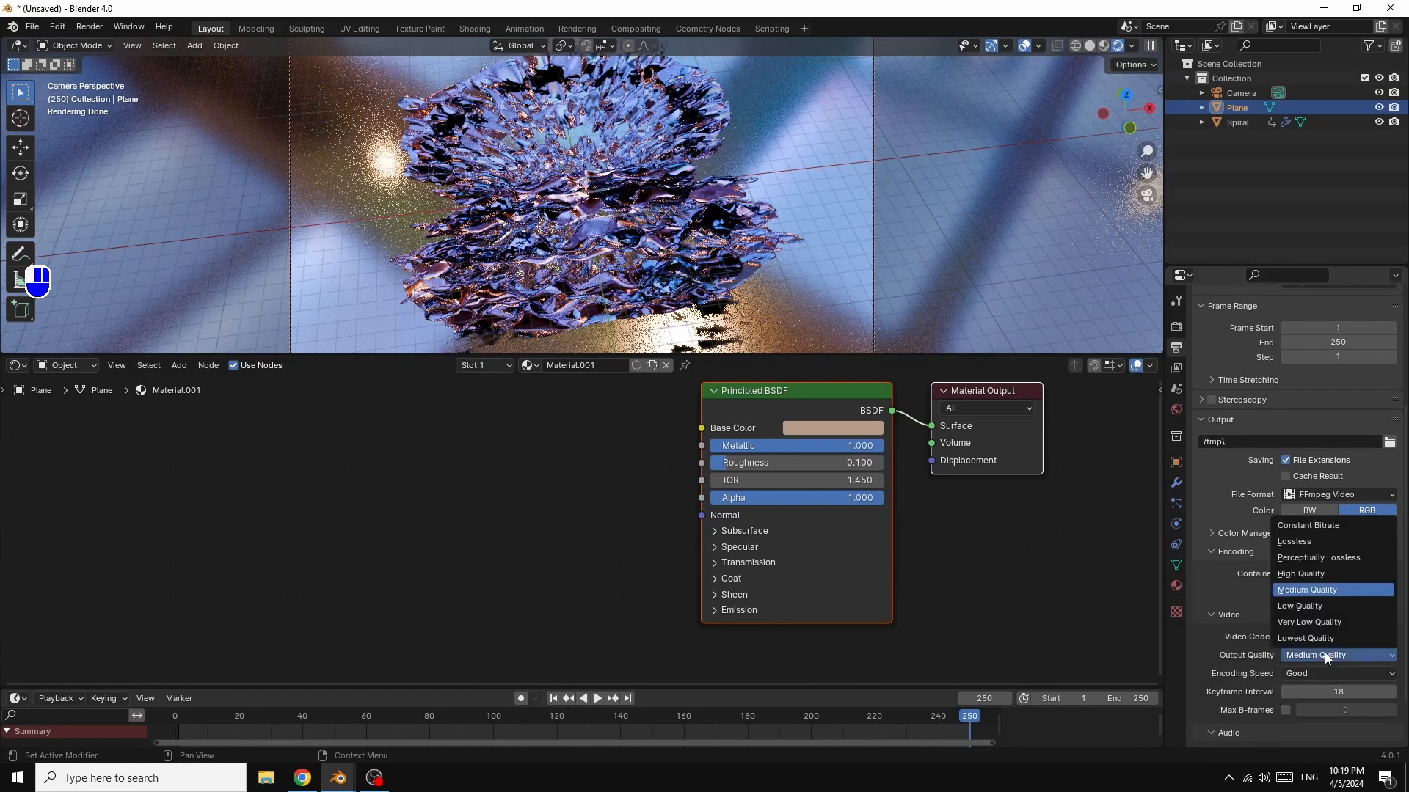
pyautogui.click(1301, 576)
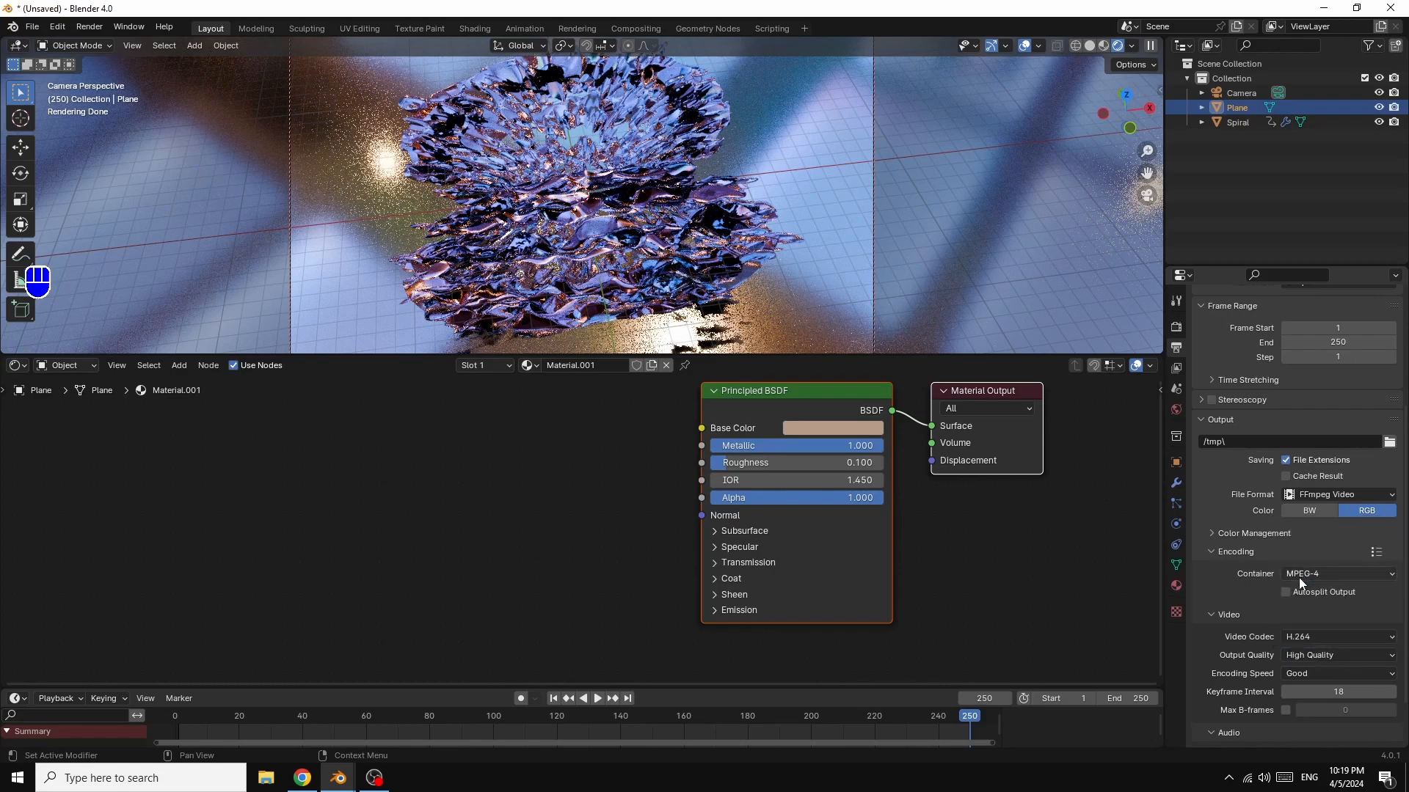
# - Switch back to the render window to view the finished still of frame 250
pyautogui.click(90, 26)
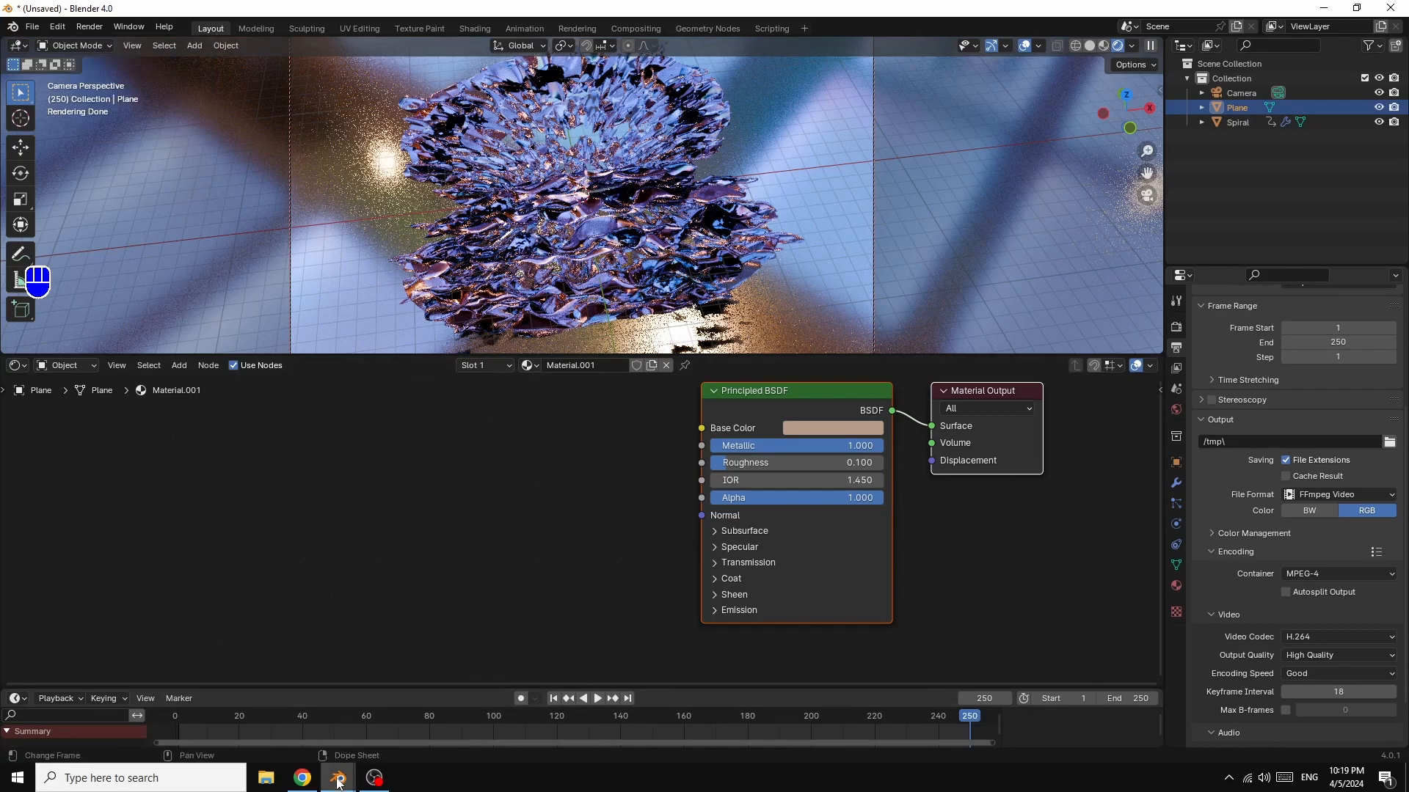
pyautogui.moveTo(335, 784)
pyautogui.click(430, 716)
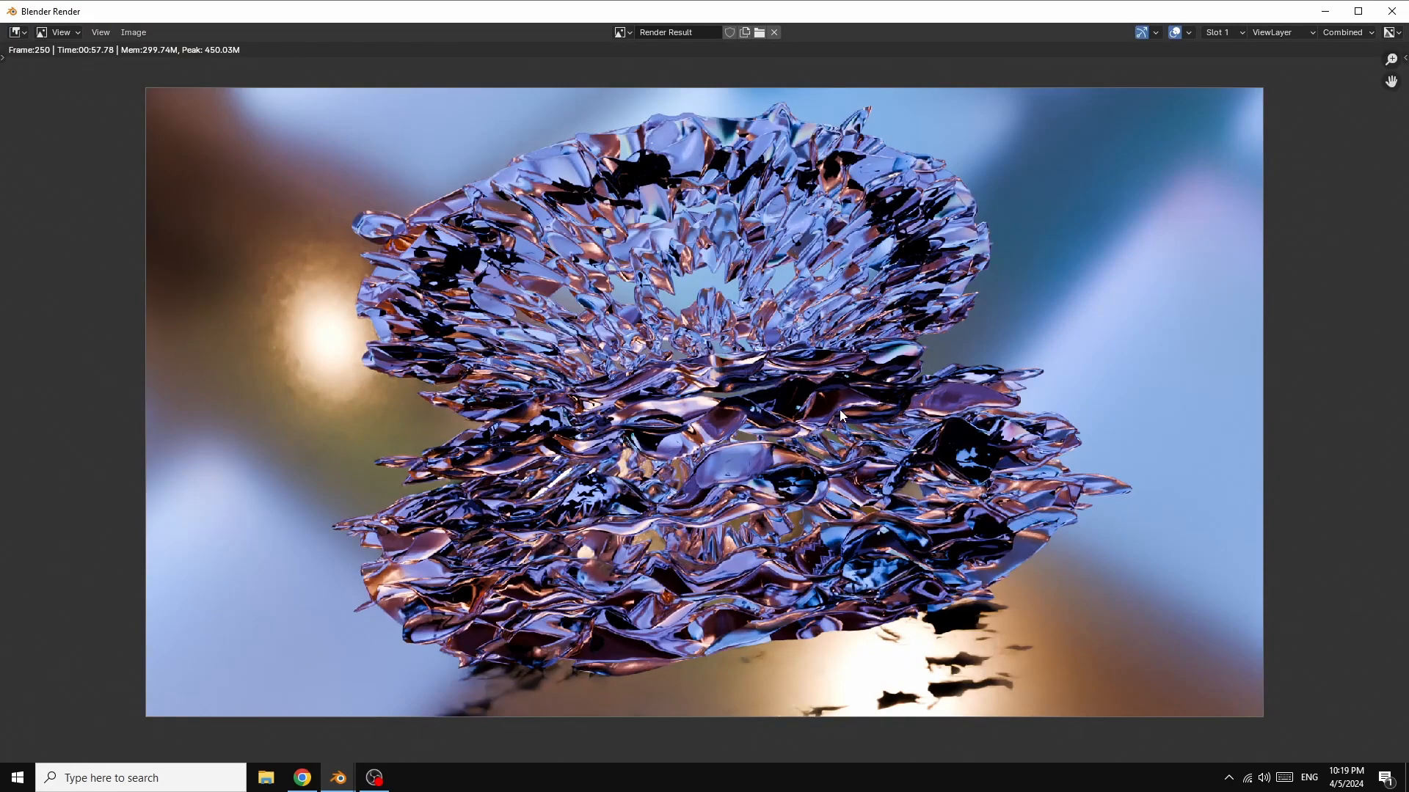